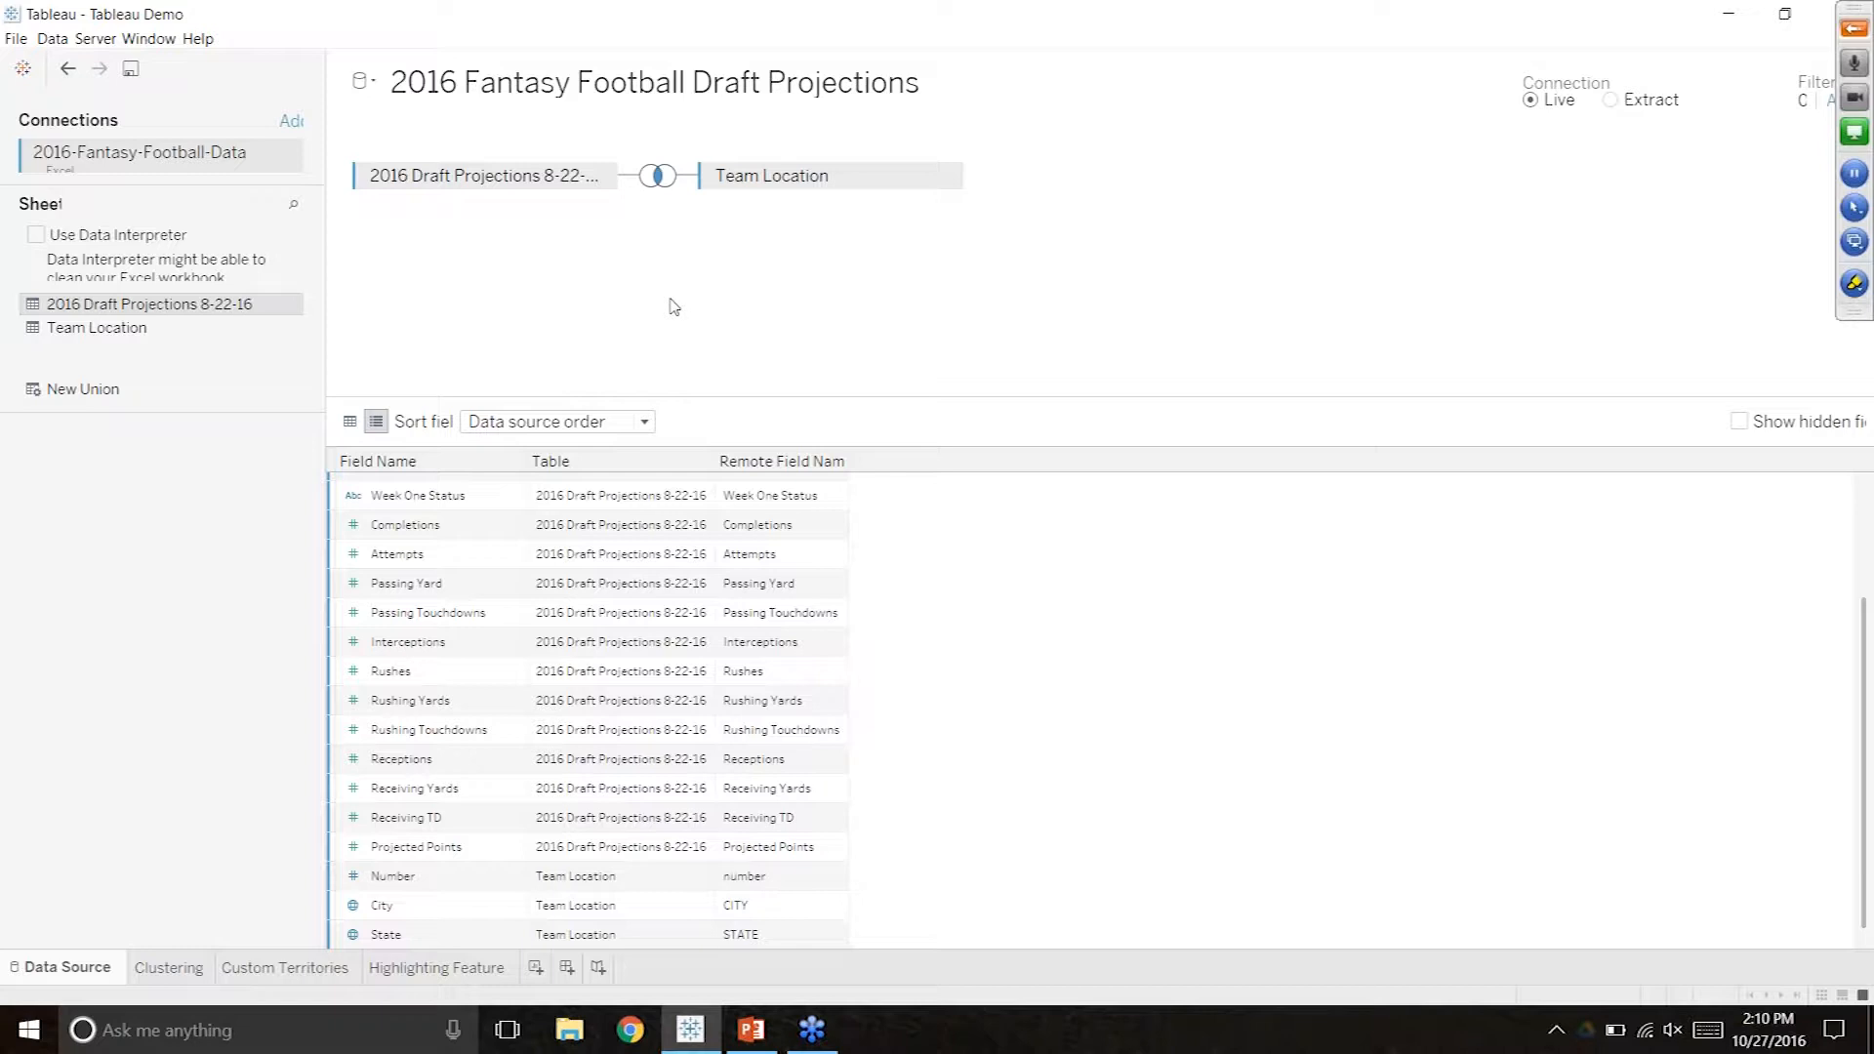
# Add automatic clustering to the scatter plot on the Clustering sheet, using Projected Points and RNK as variables.
pyautogui.click(199, 985)
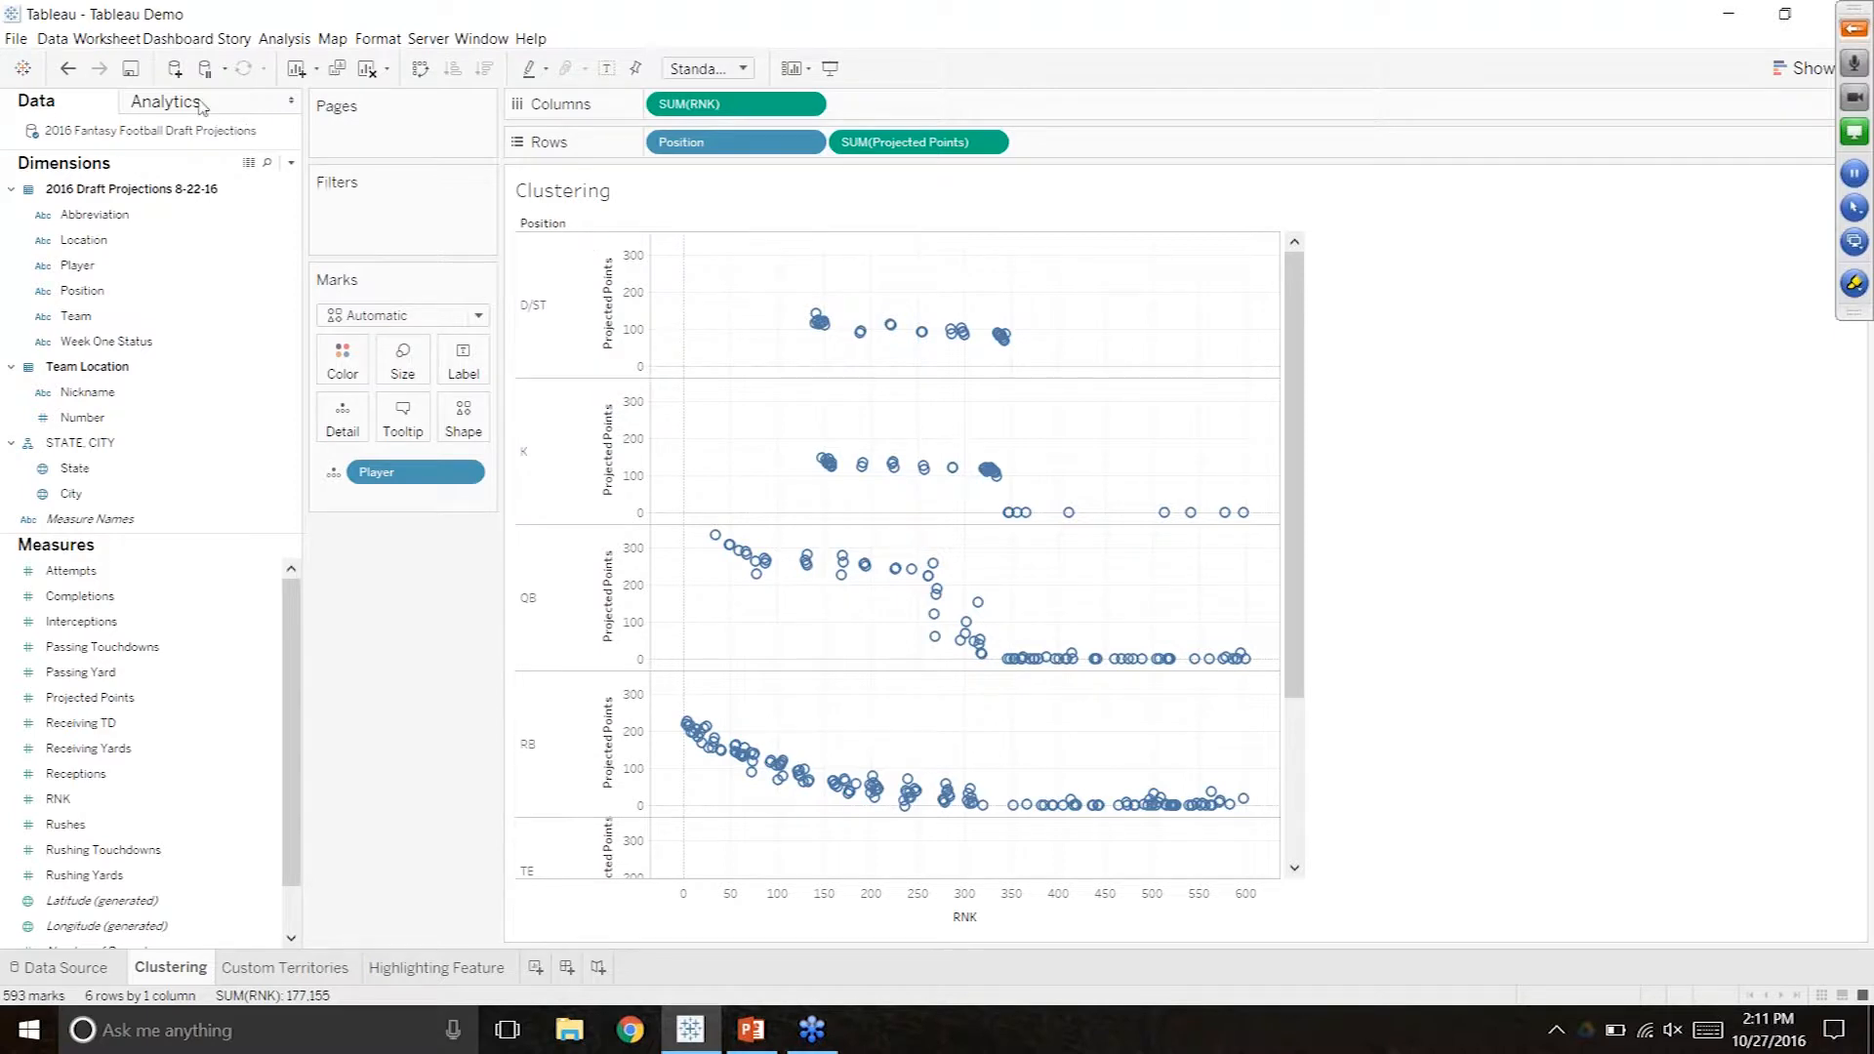
pyautogui.click(202, 107)
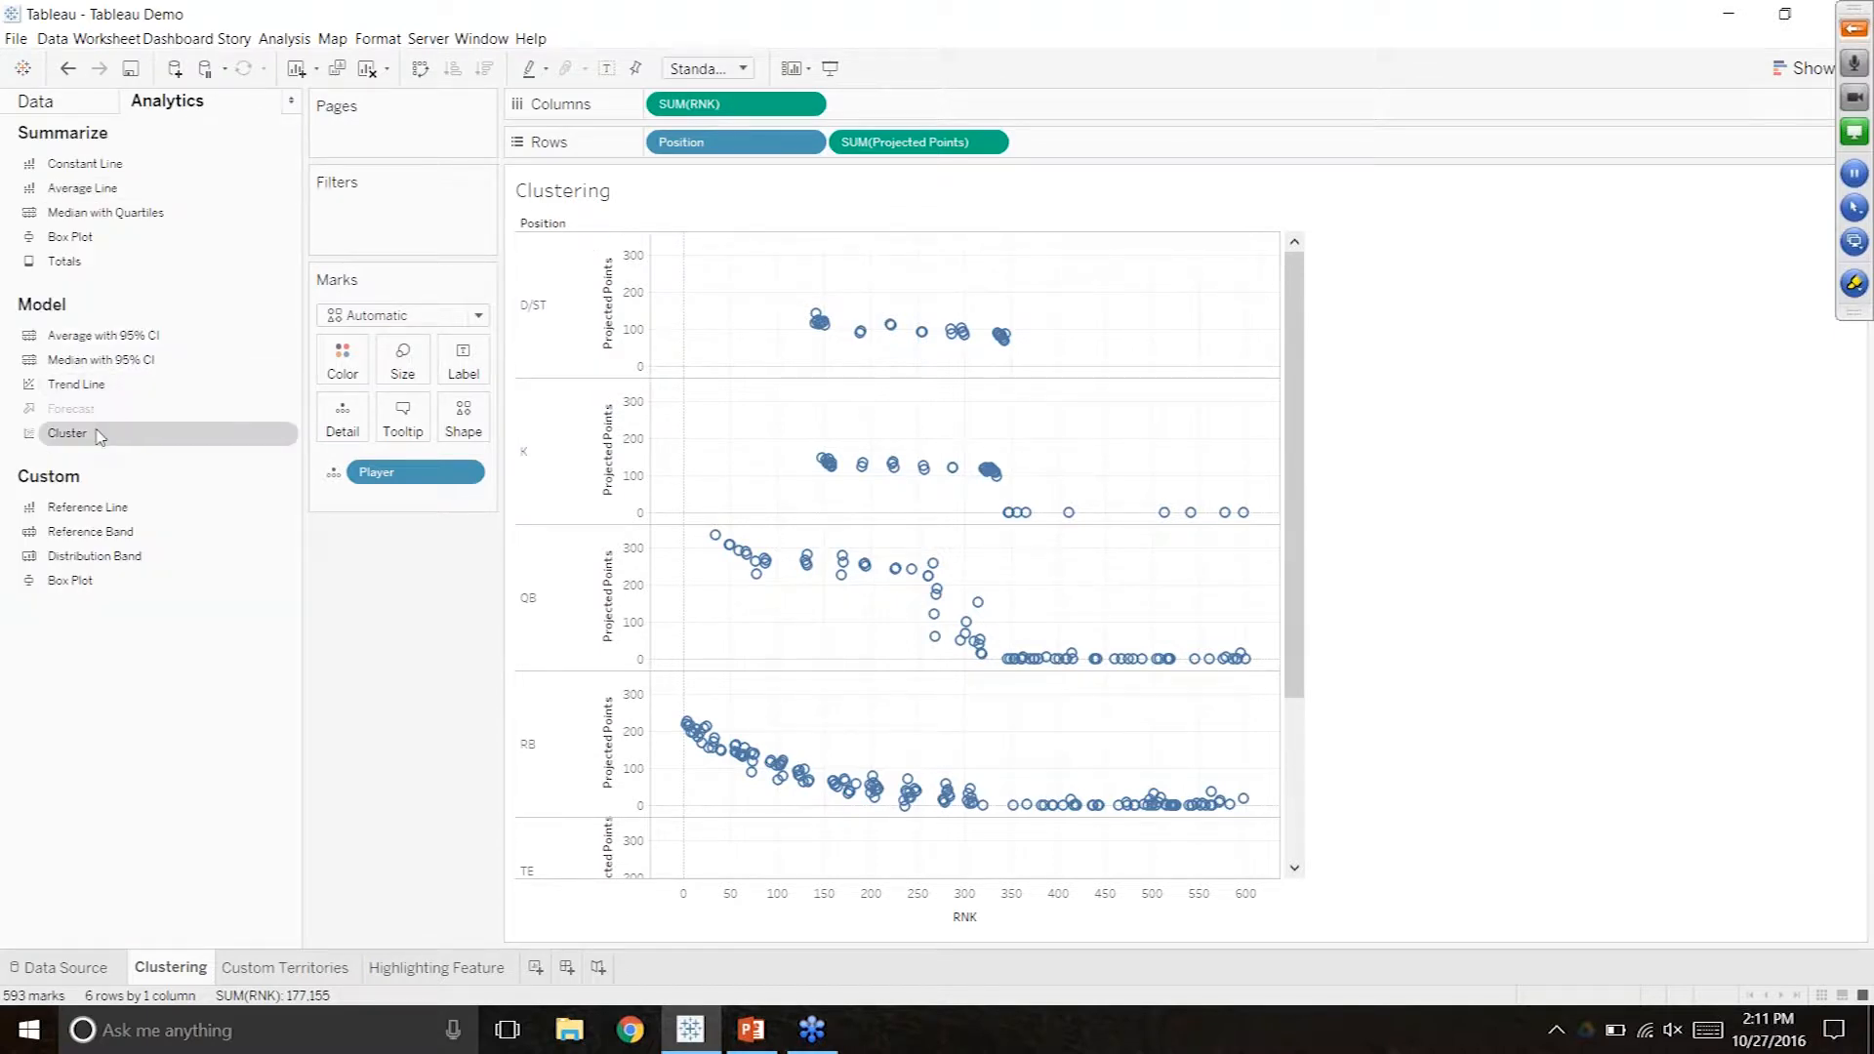
pyautogui.moveTo(86, 444); pyautogui.dragTo(681, 257)
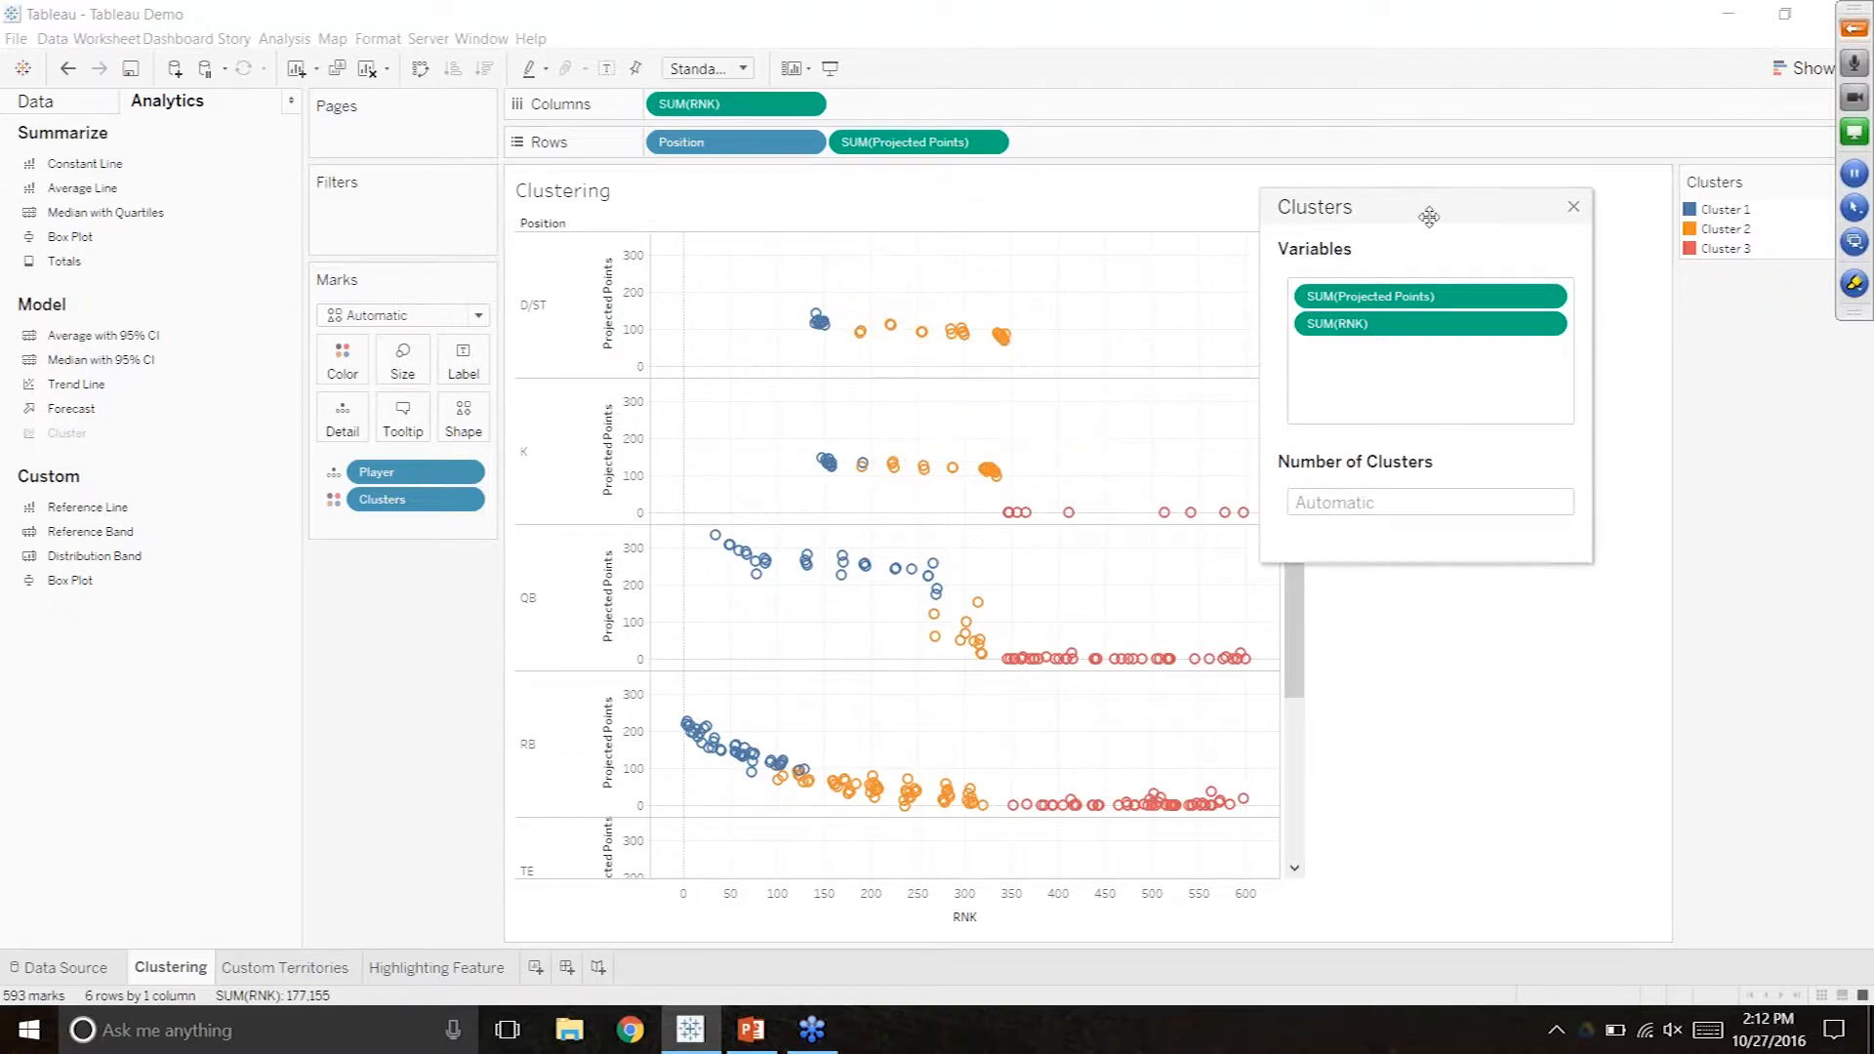
pyautogui.moveTo(1426, 209); pyautogui.dragTo(1478, 180)
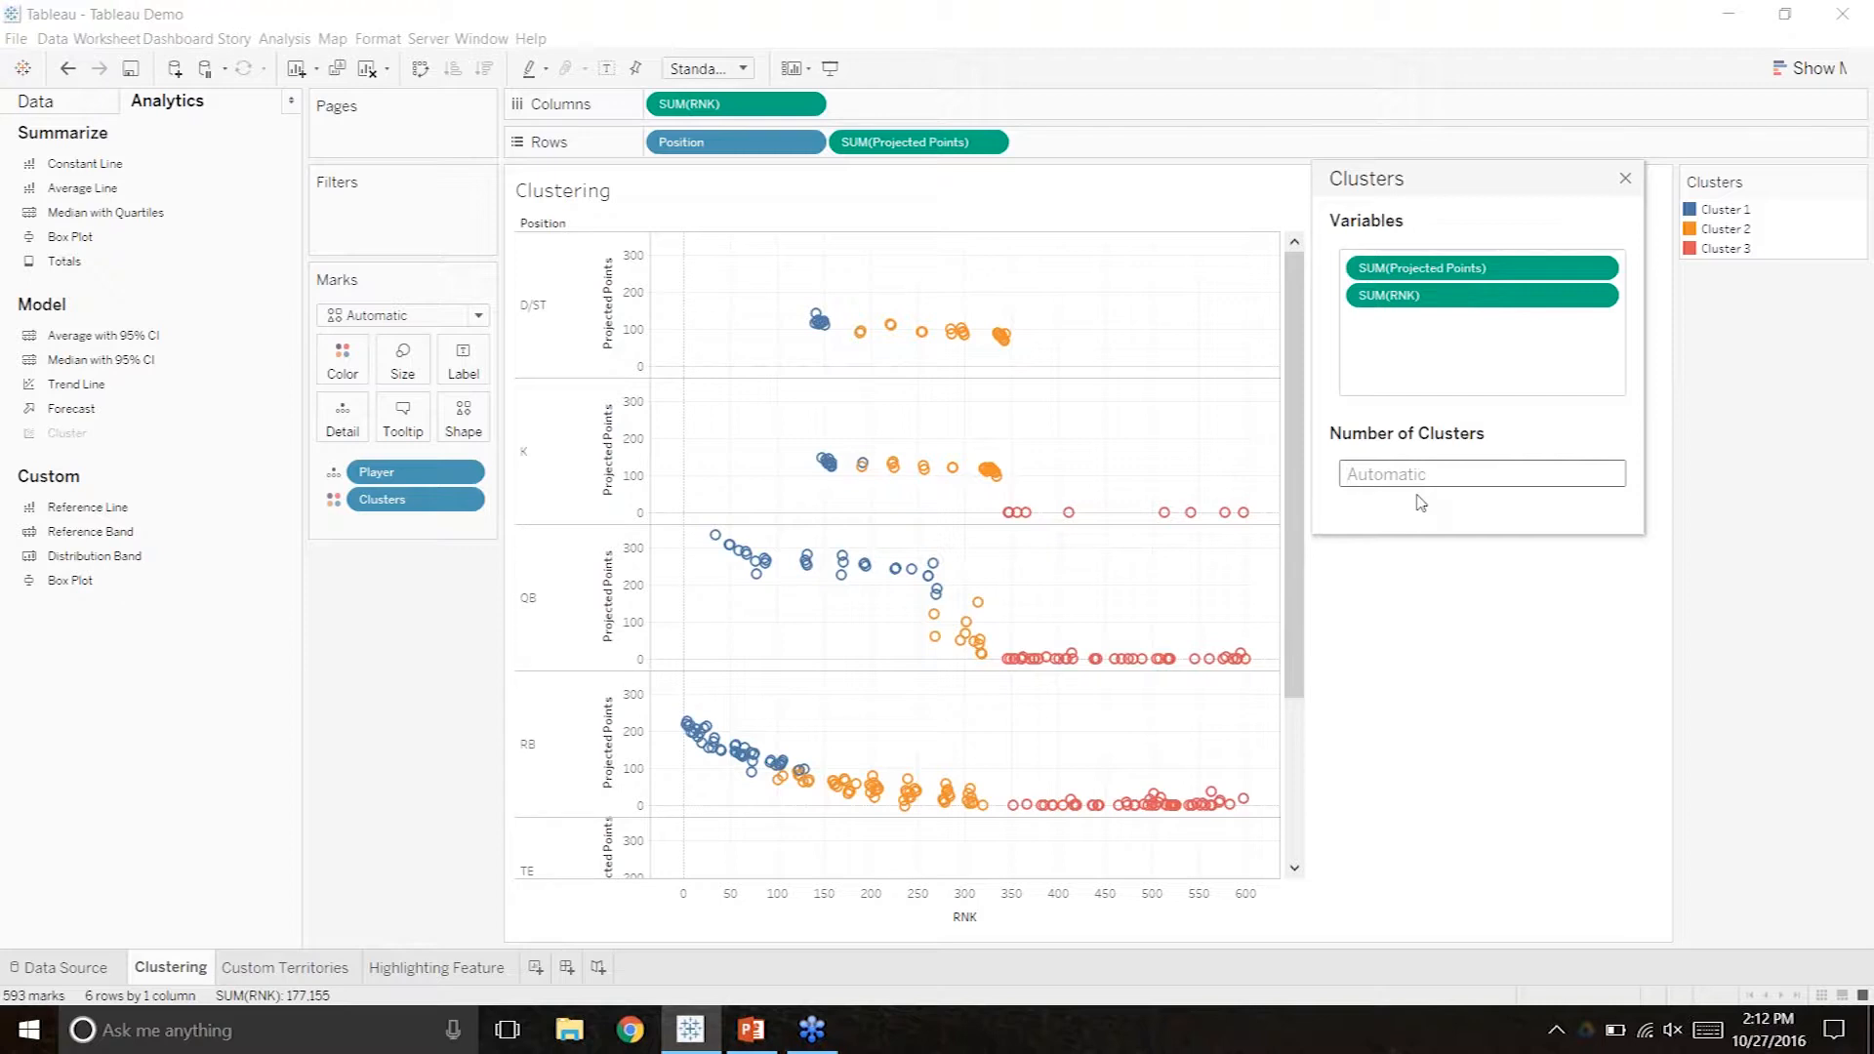
# Try the clustering with 5 and with 2 clusters, and return the number of clusters to Automatic.
pyautogui.write('5')
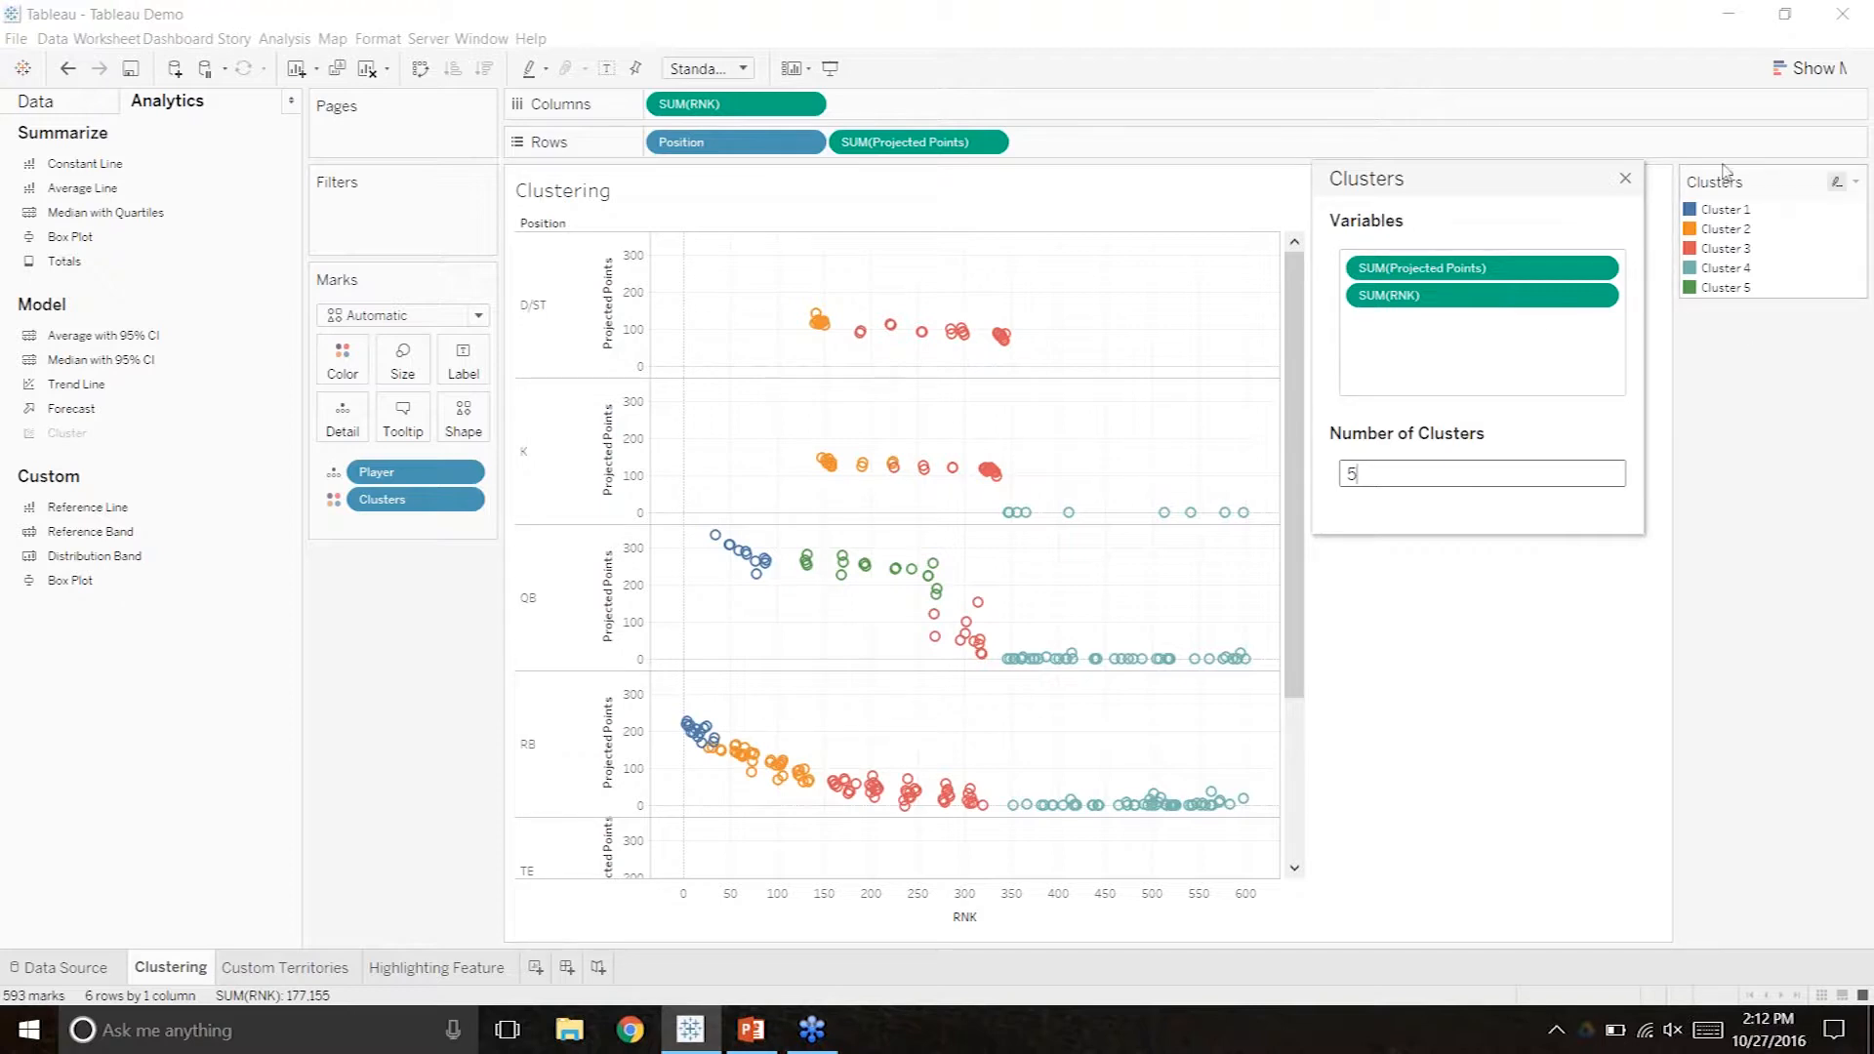
pyautogui.press('BackSpace')
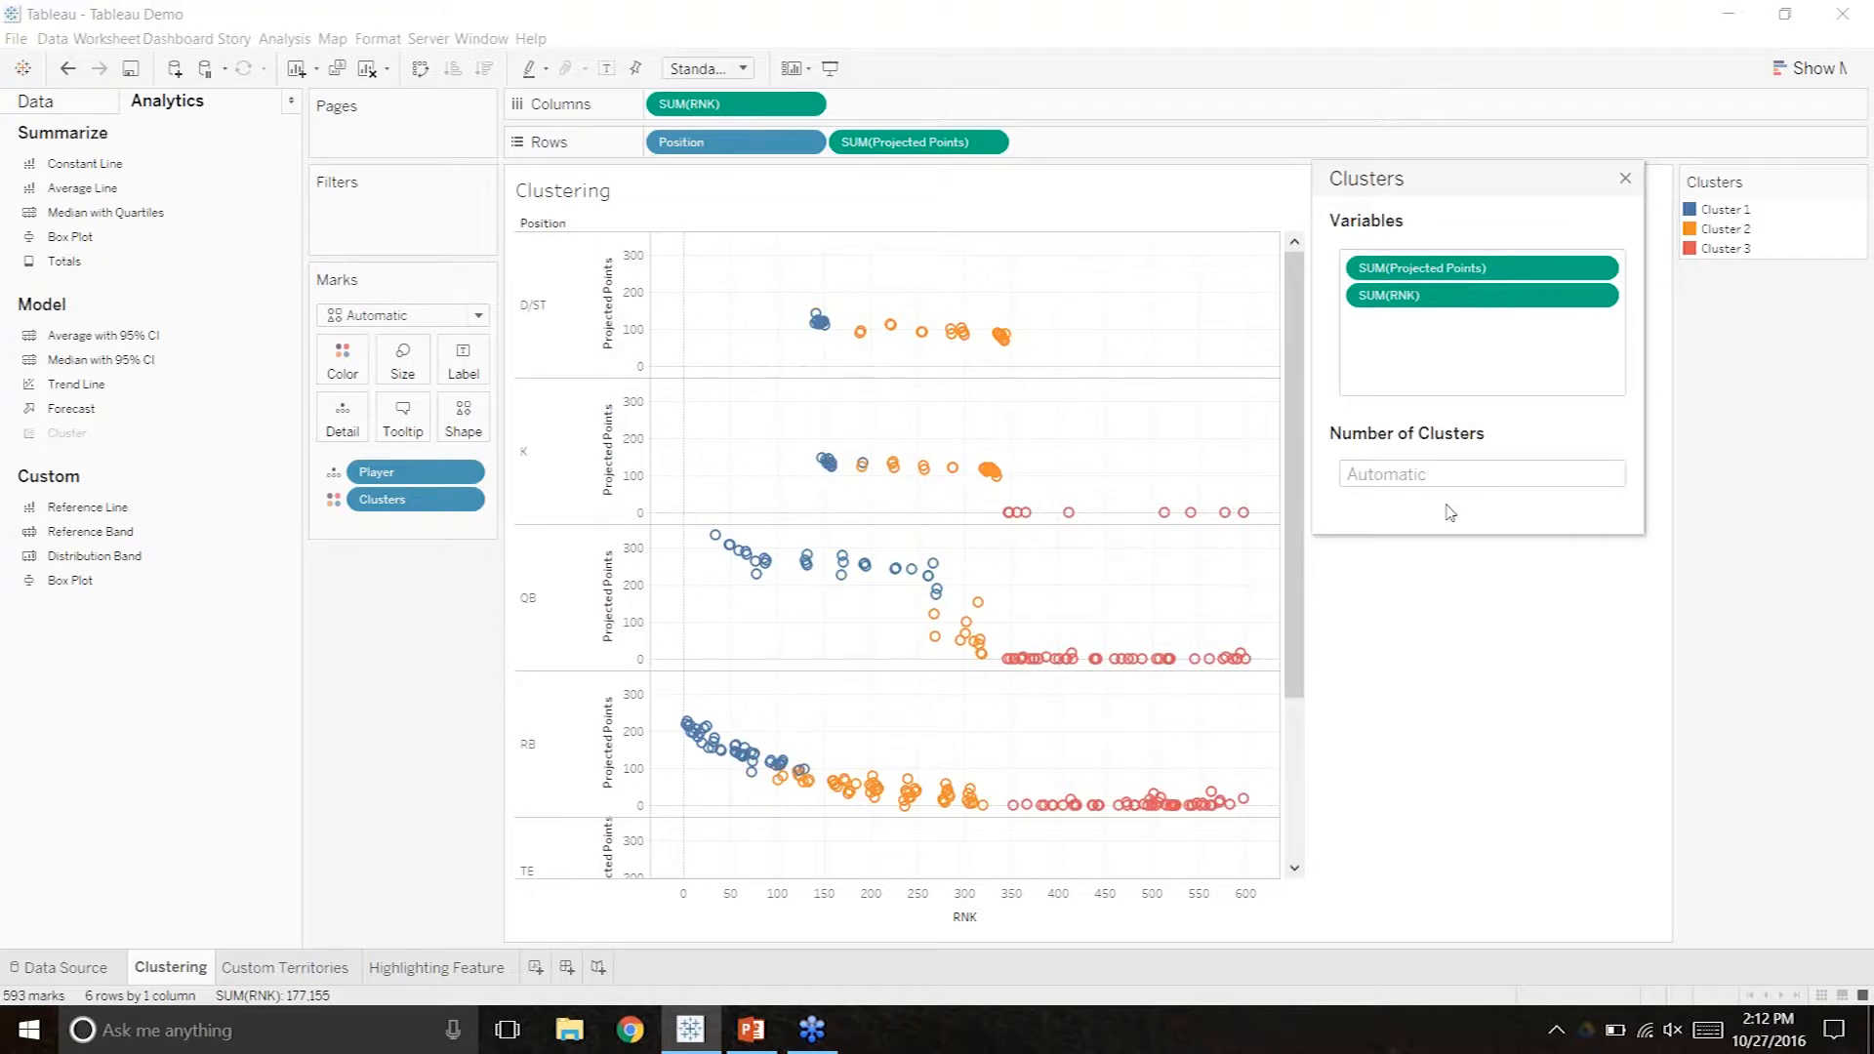
pyautogui.click(1414, 477)
pyautogui.write('2')
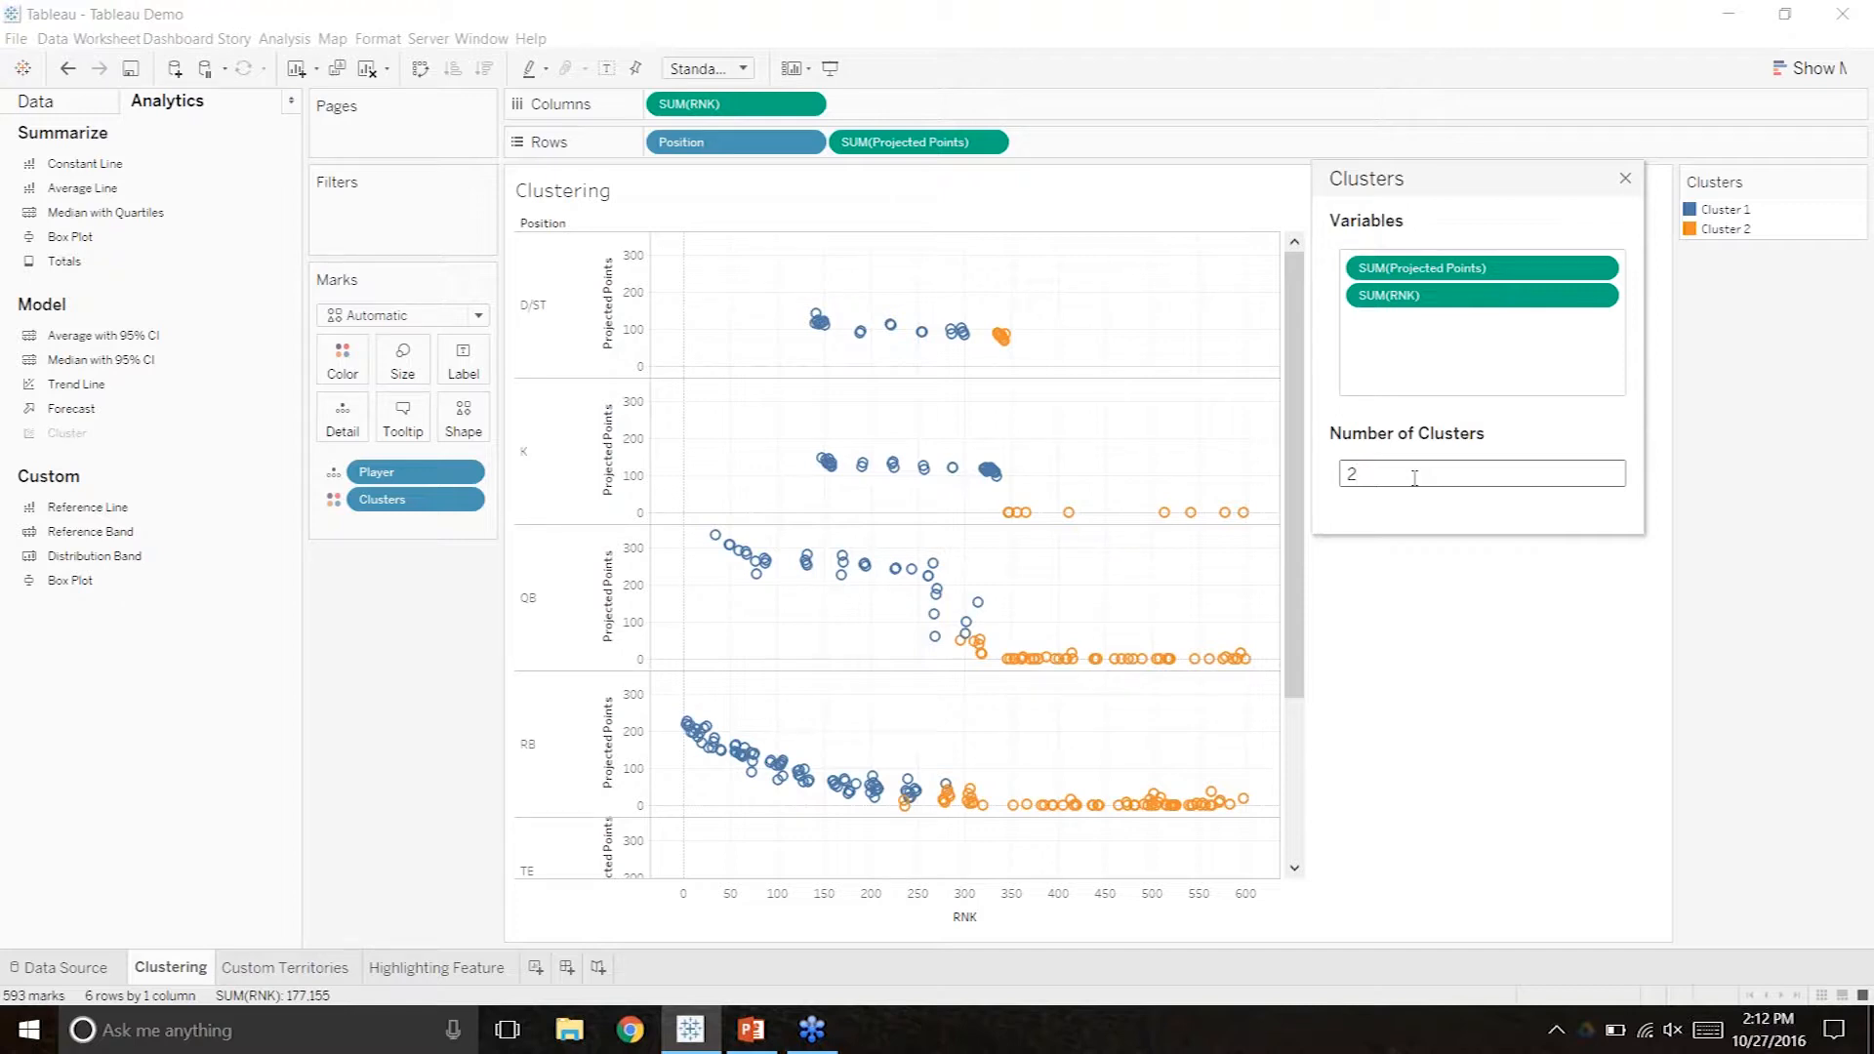
pyautogui.press('BackSpace')
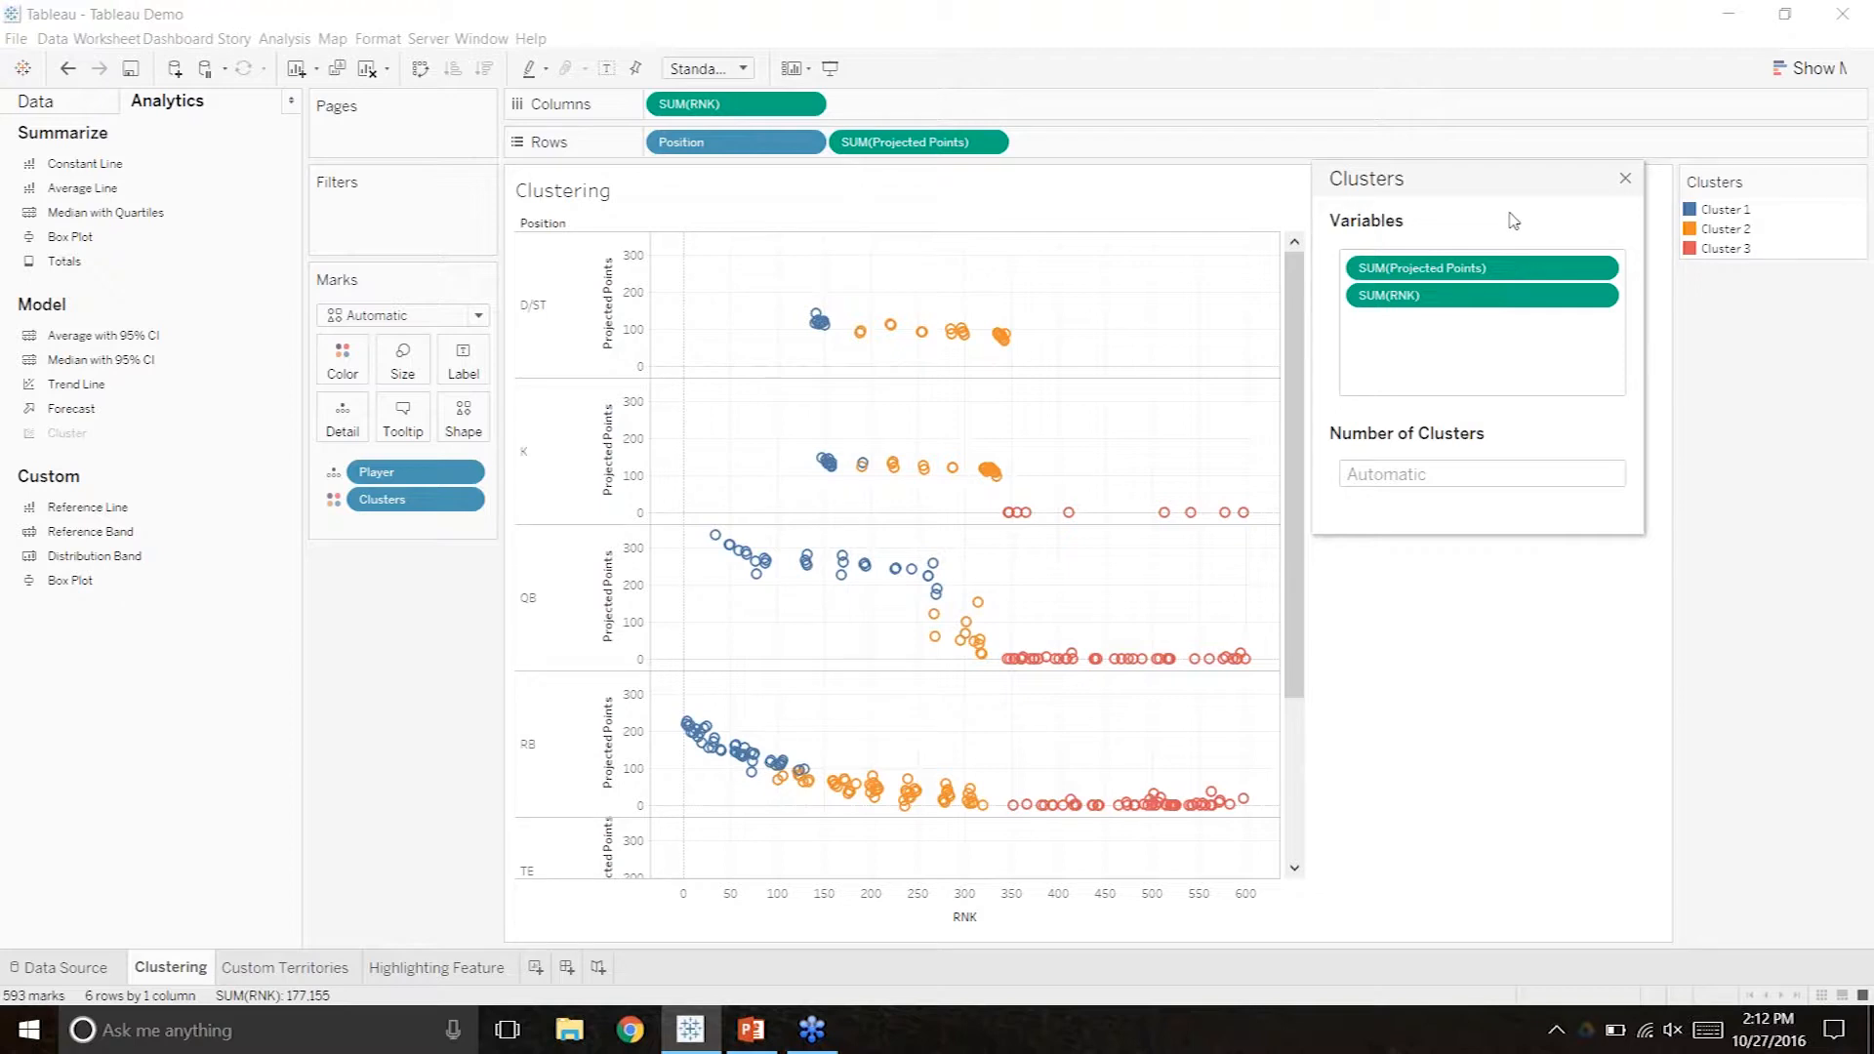
# Close the cluster settings and save the clusters as a reusable dimension named Top Players.
pyautogui.click(1625, 178)
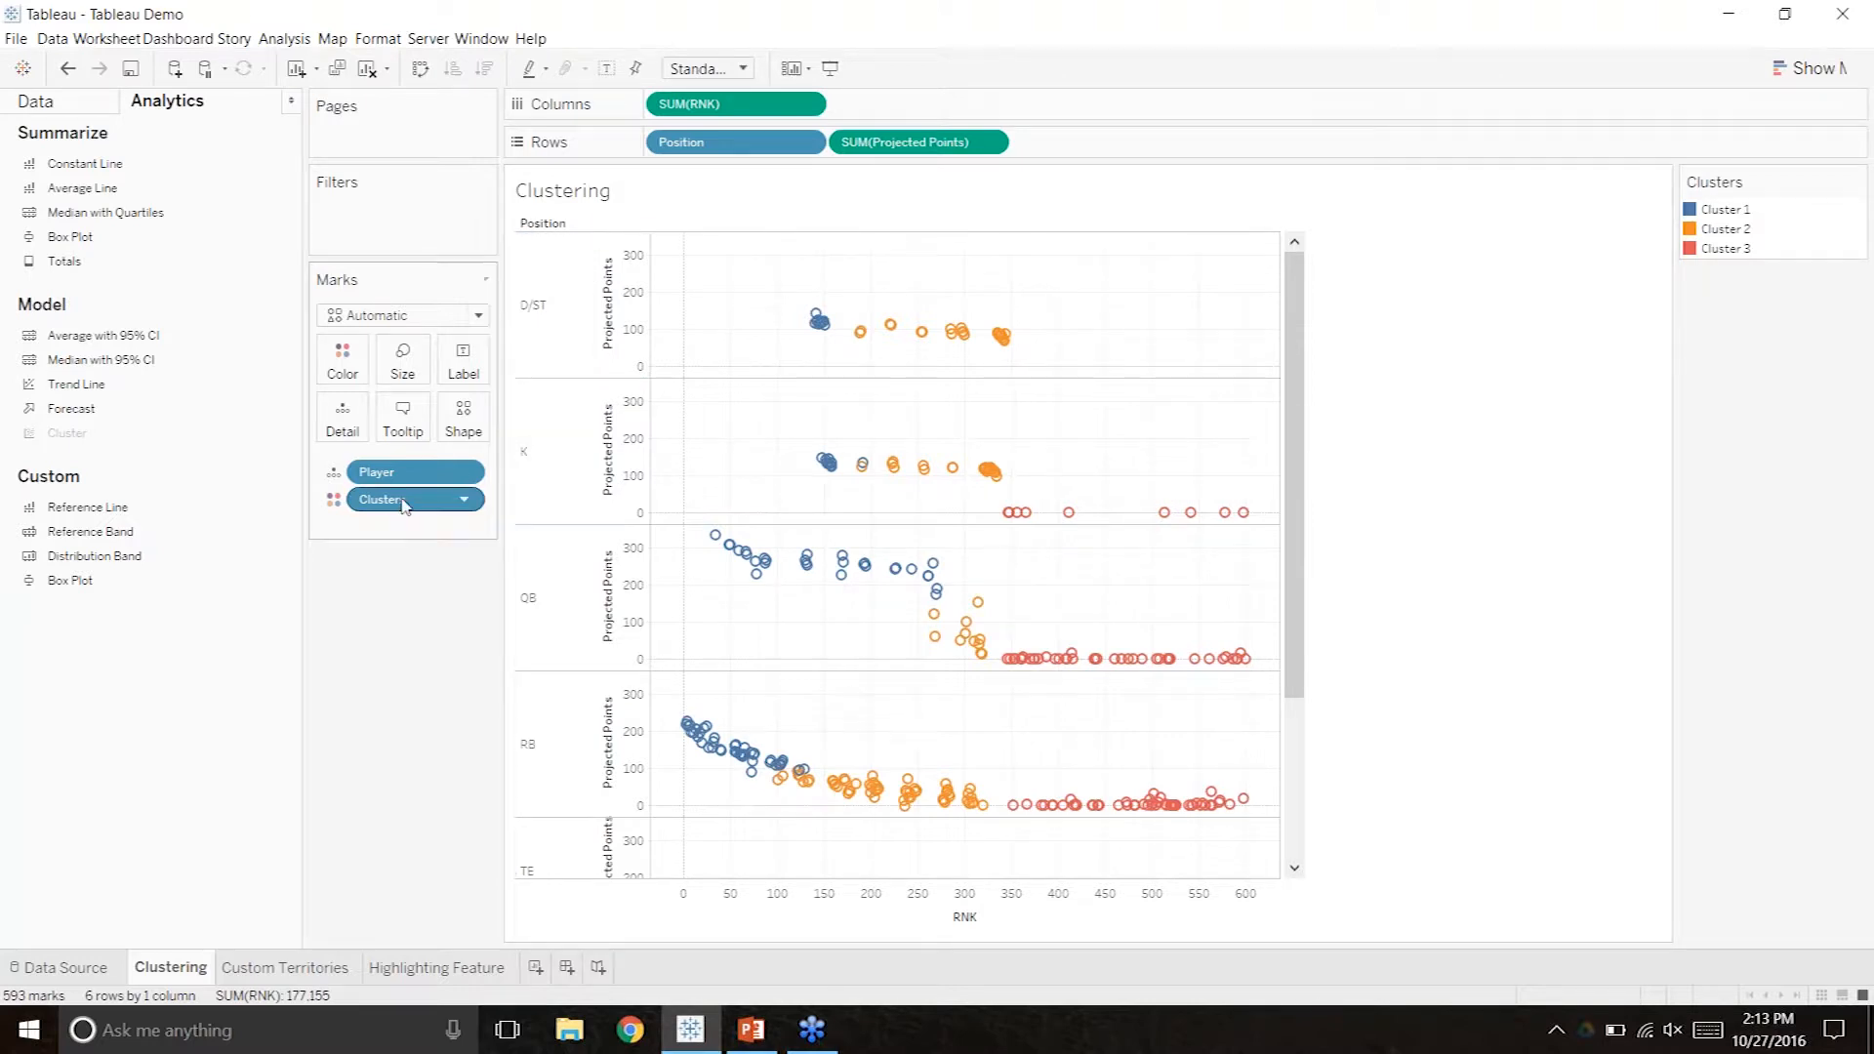
pyautogui.moveTo(408, 506)
pyautogui.mouseDown()
pyautogui.moveTo(371, 574)
pyautogui.moveTo(59, 578)
pyautogui.moveTo(402, 508)
pyautogui.mouseUp()
pyautogui.click(64, 104)
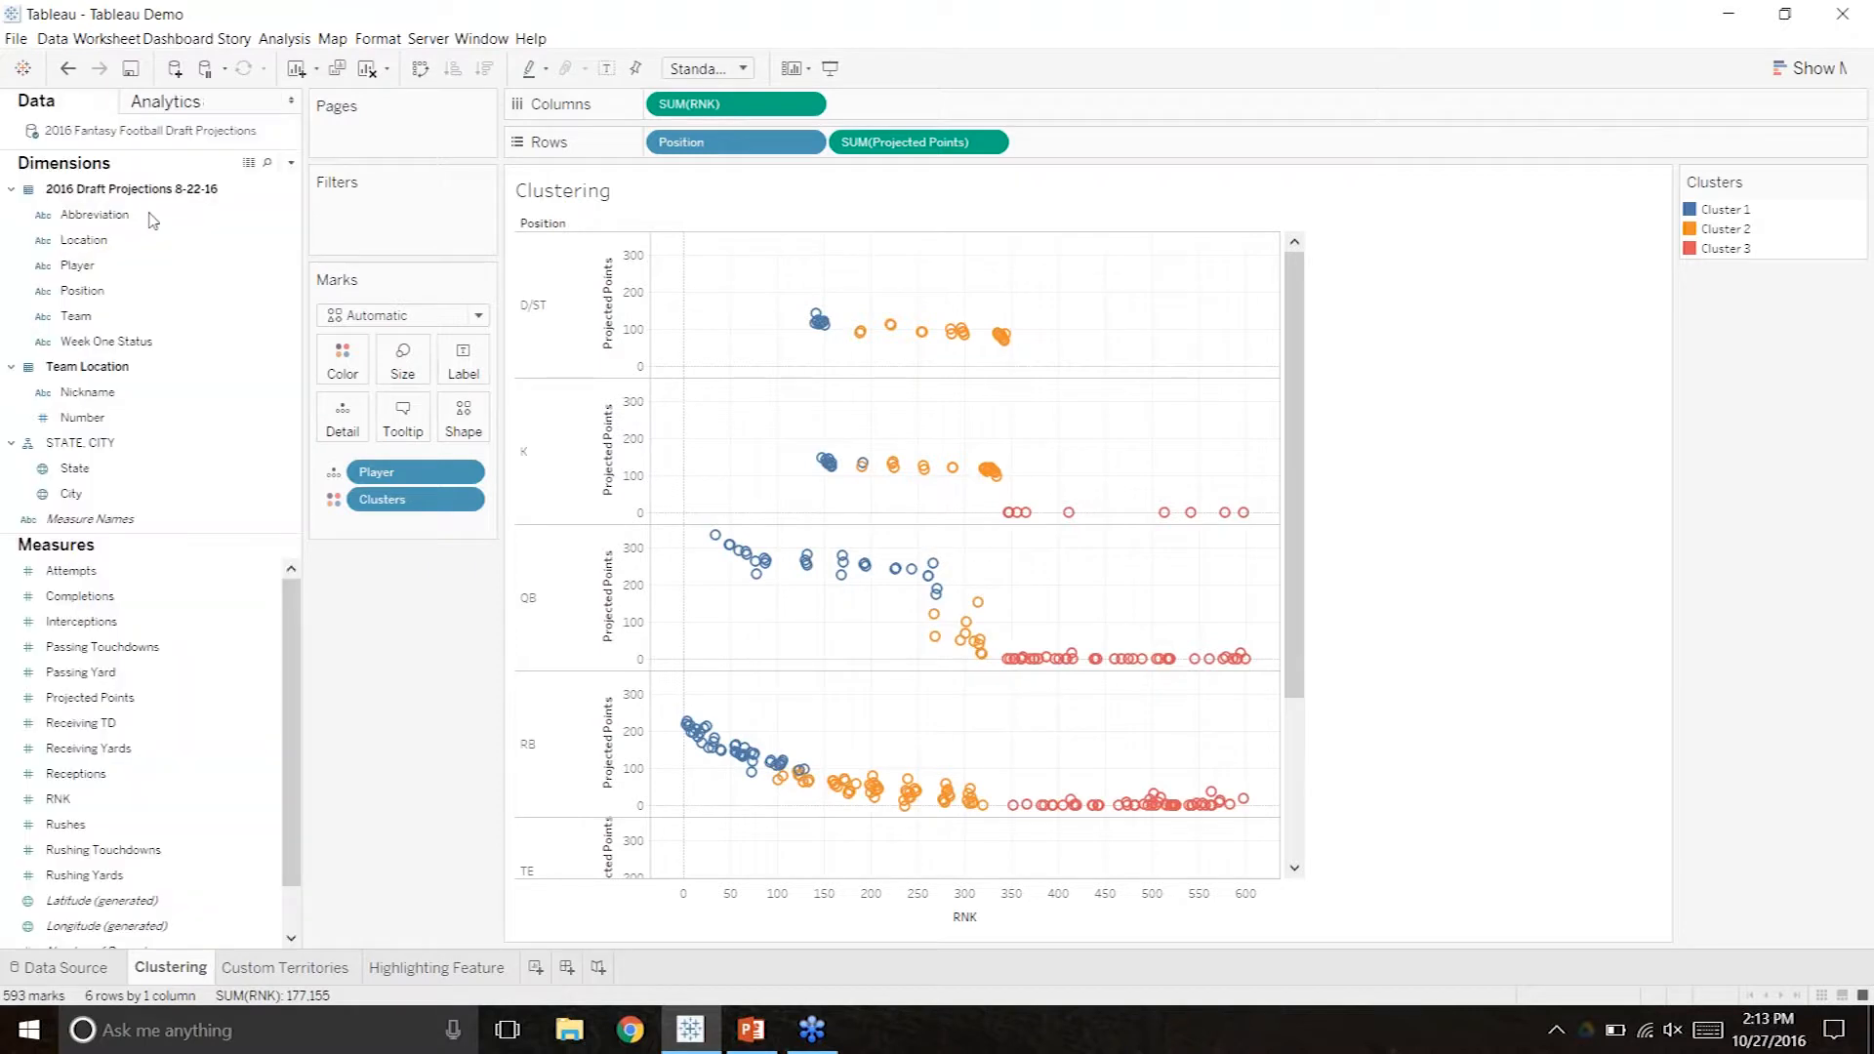
pyautogui.moveTo(388, 503); pyautogui.dragTo(87, 480)
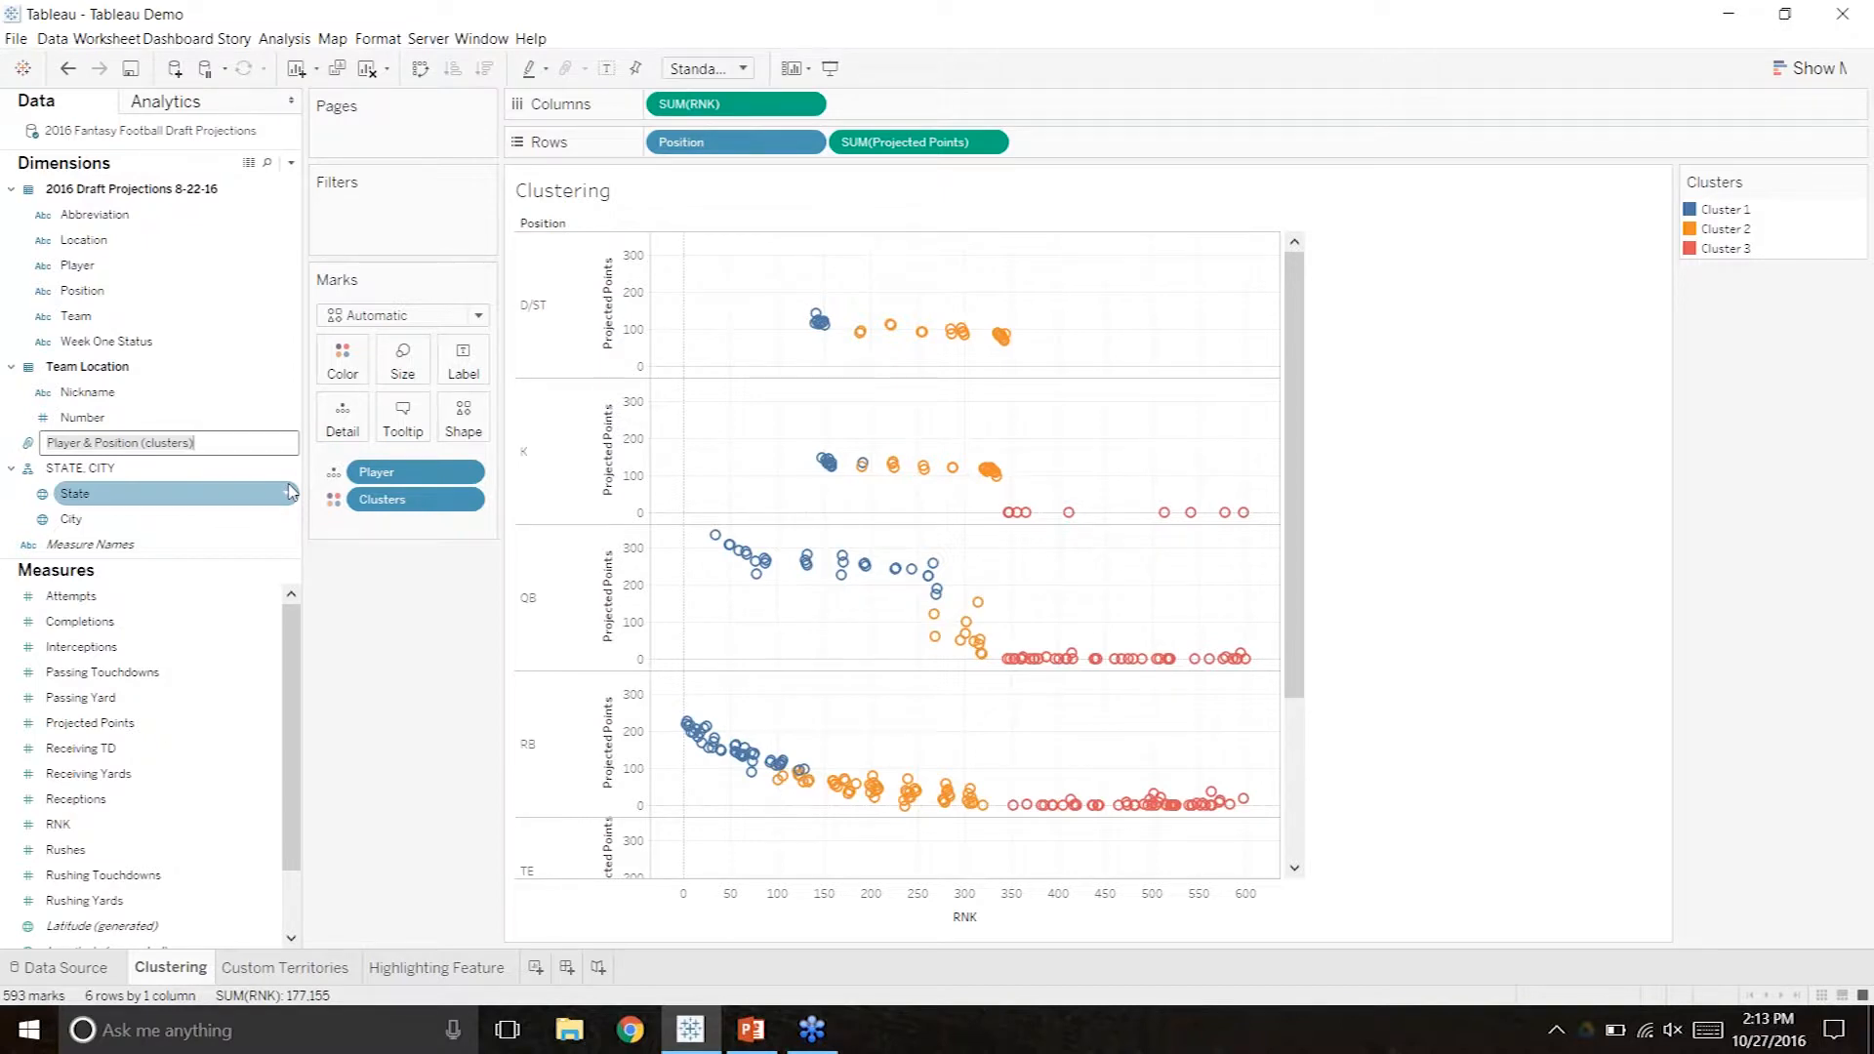
pyautogui.write('Top Players')
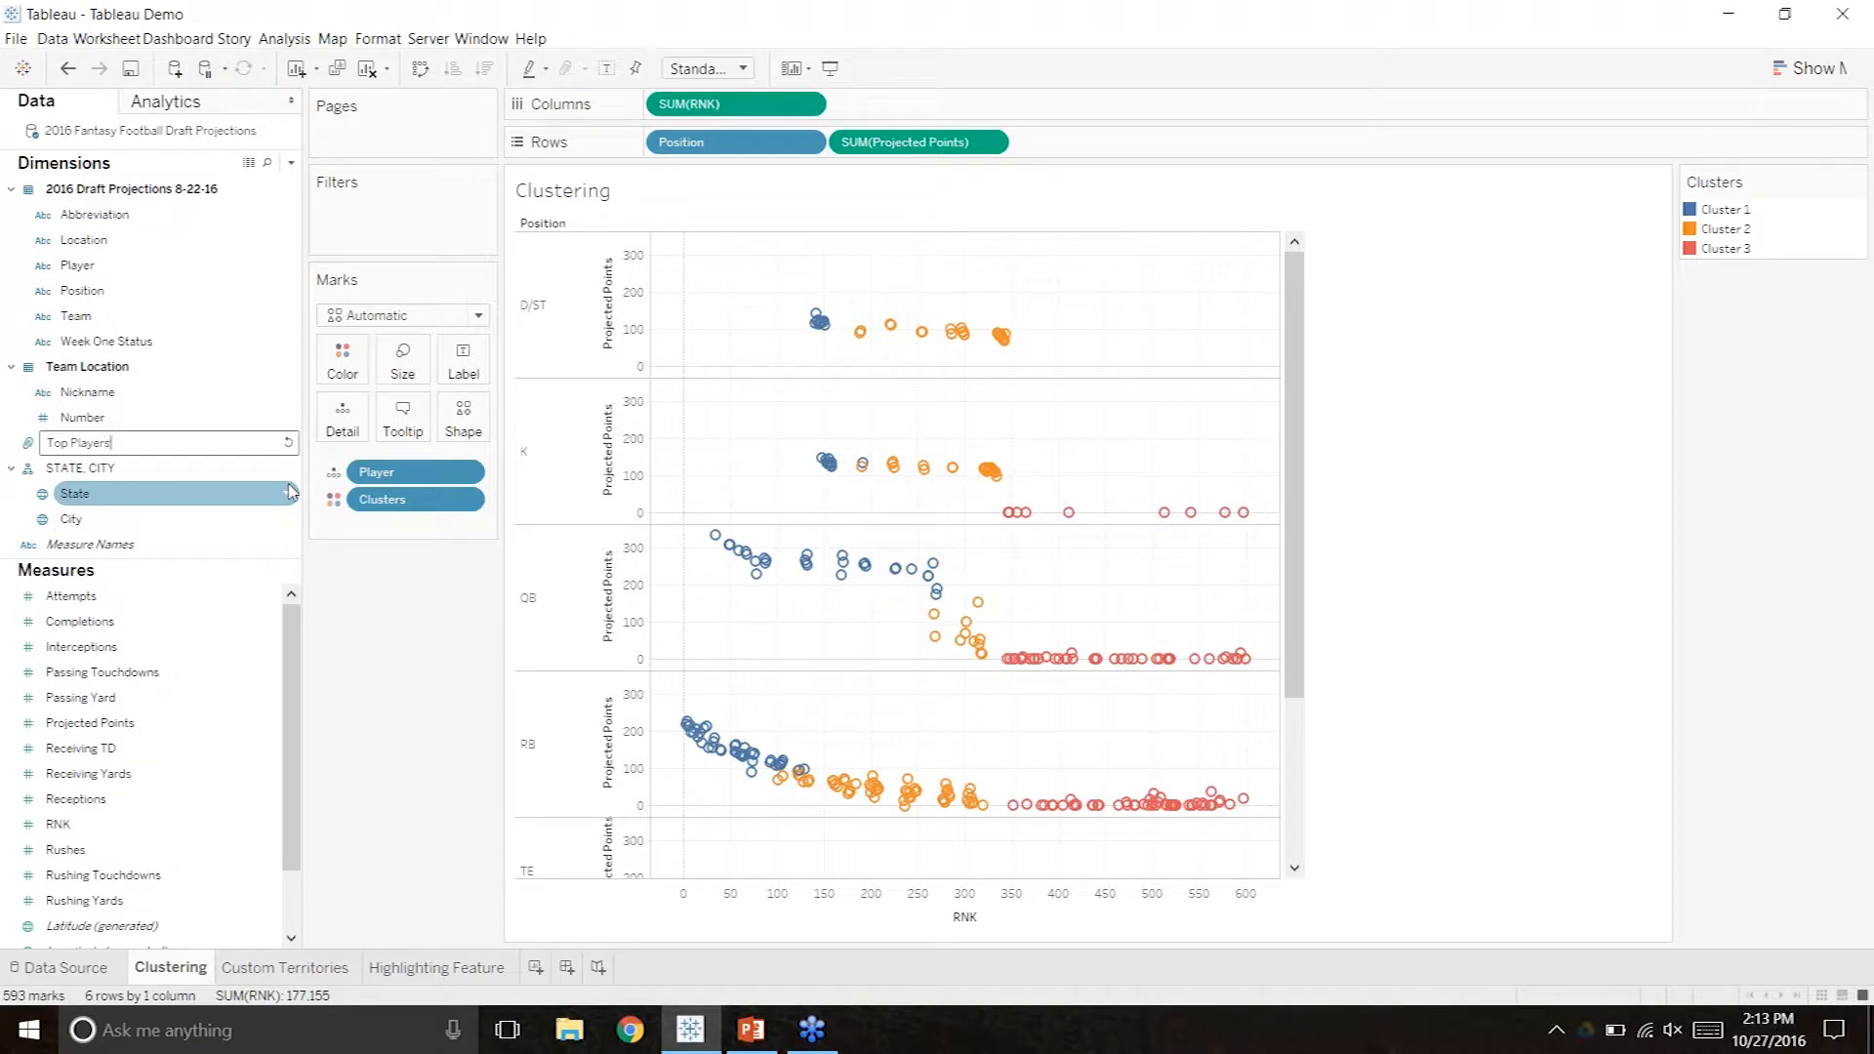
pyautogui.press('Return')
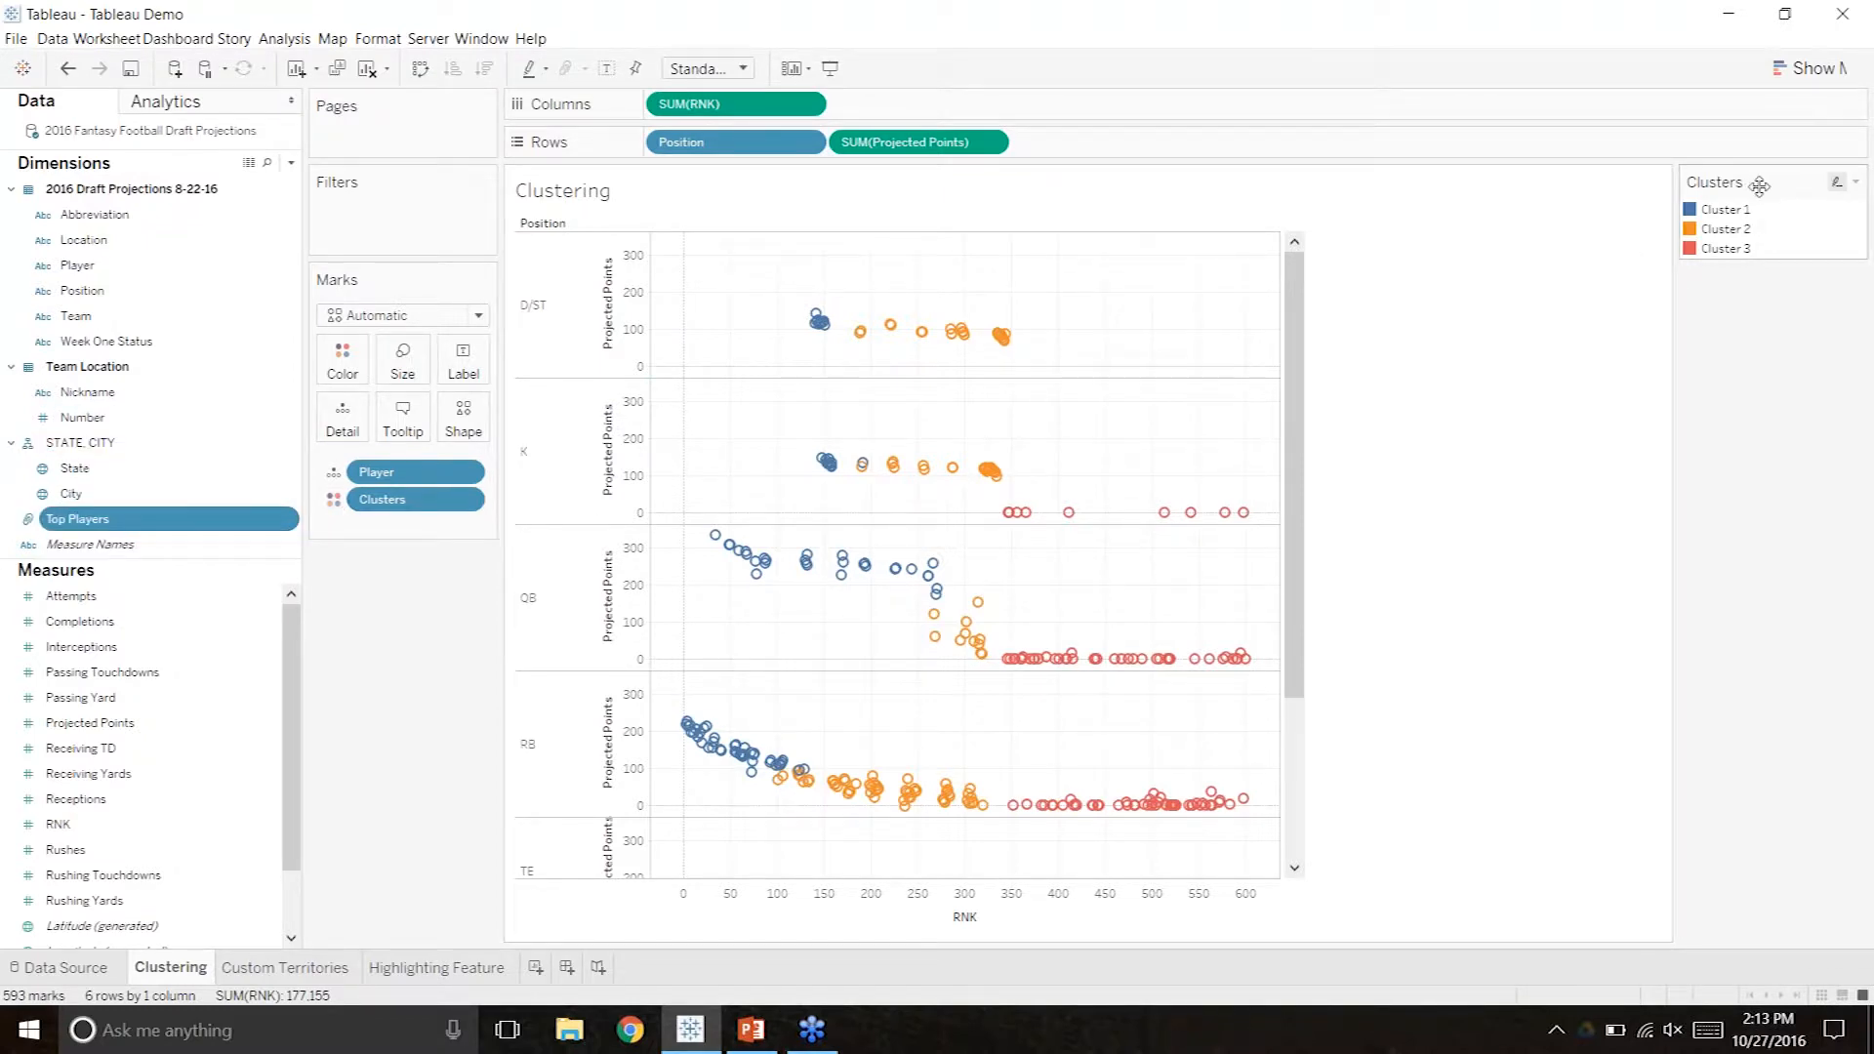
# Edit the Top Players group and rename Cluster 1 to High.
pyautogui.click(289, 519)
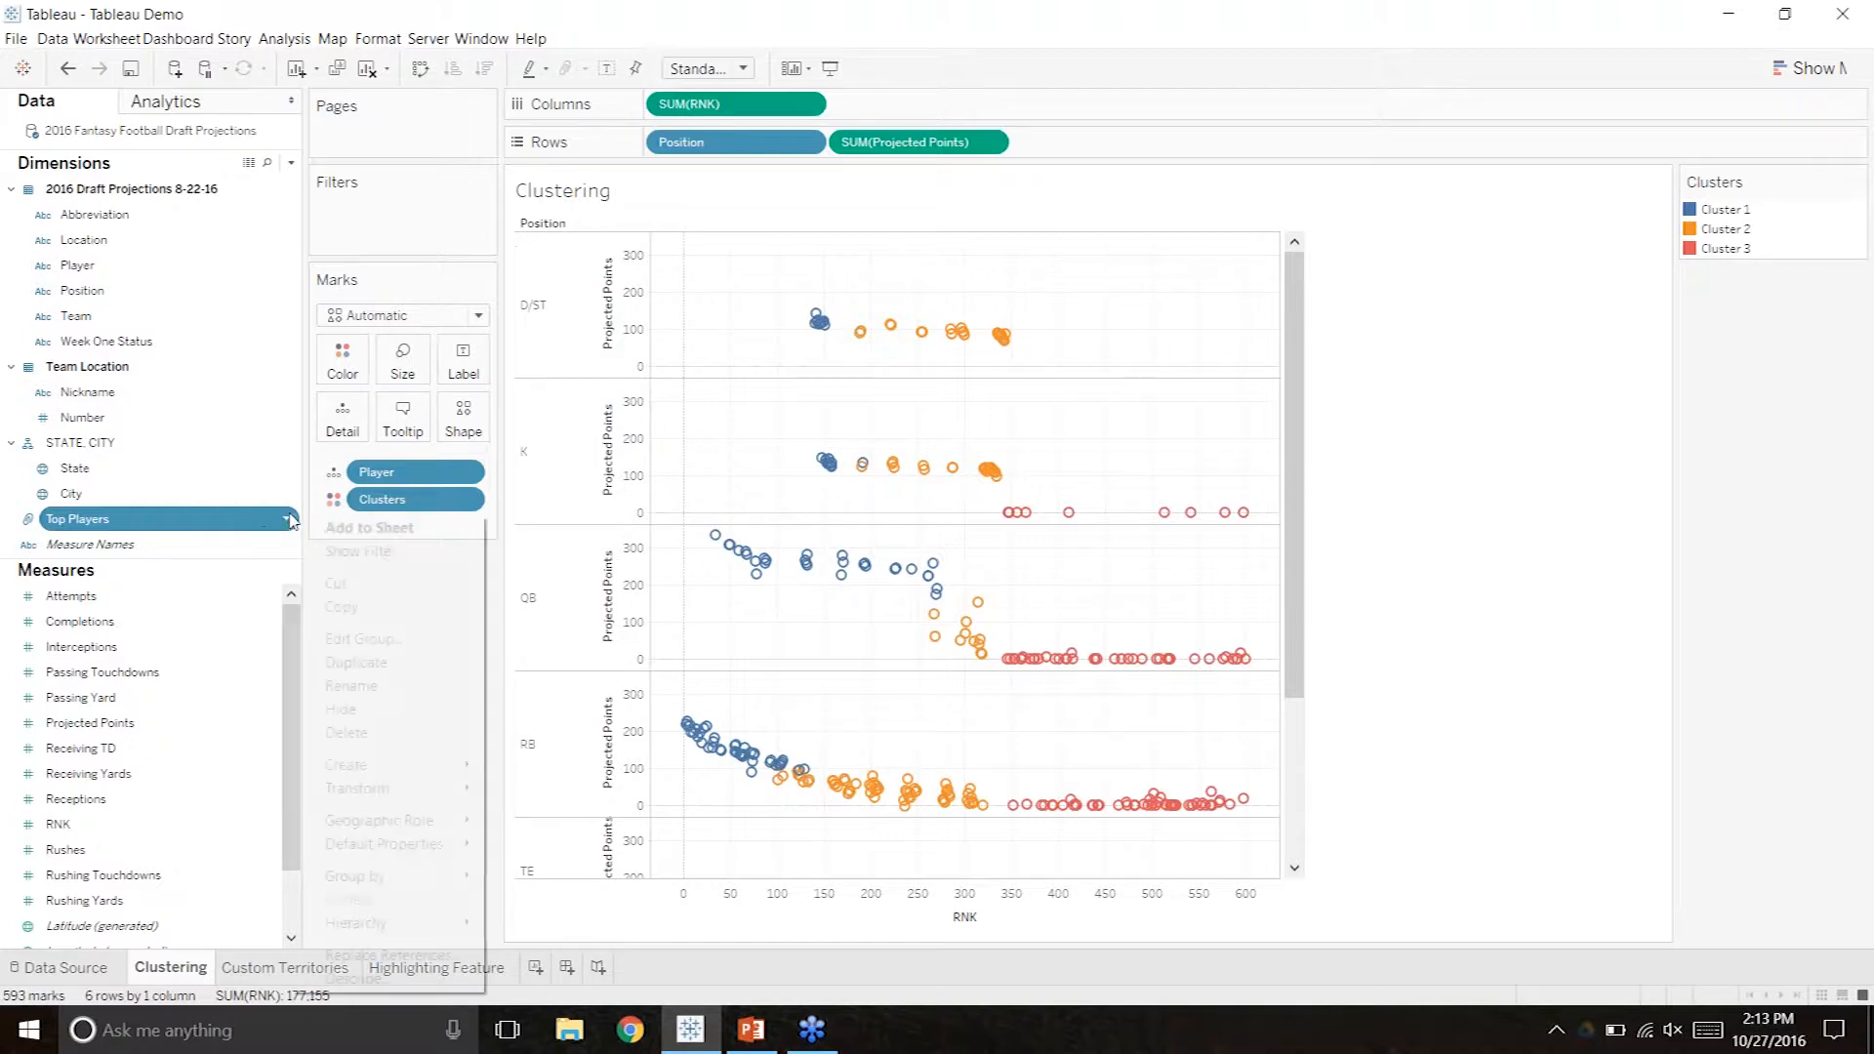
pyautogui.click(361, 639)
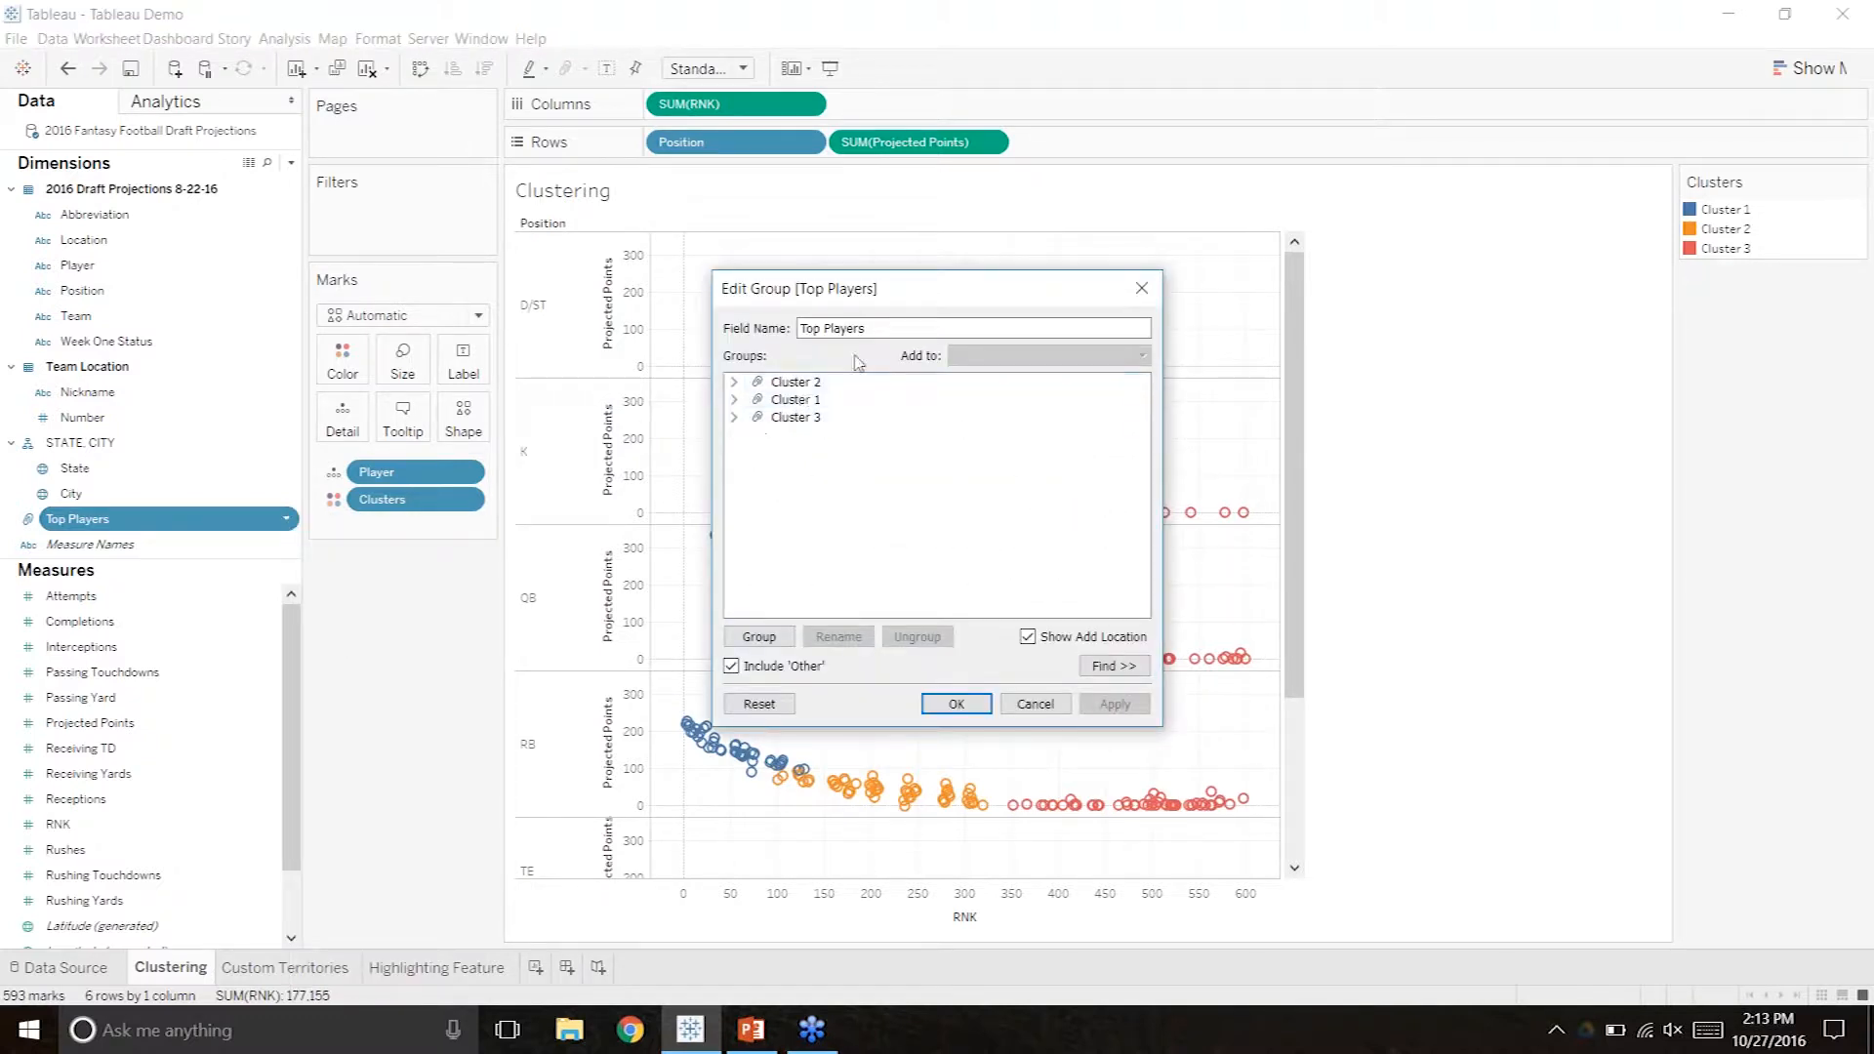
pyautogui.moveTo(882, 305); pyautogui.dragTo(1478, 349)
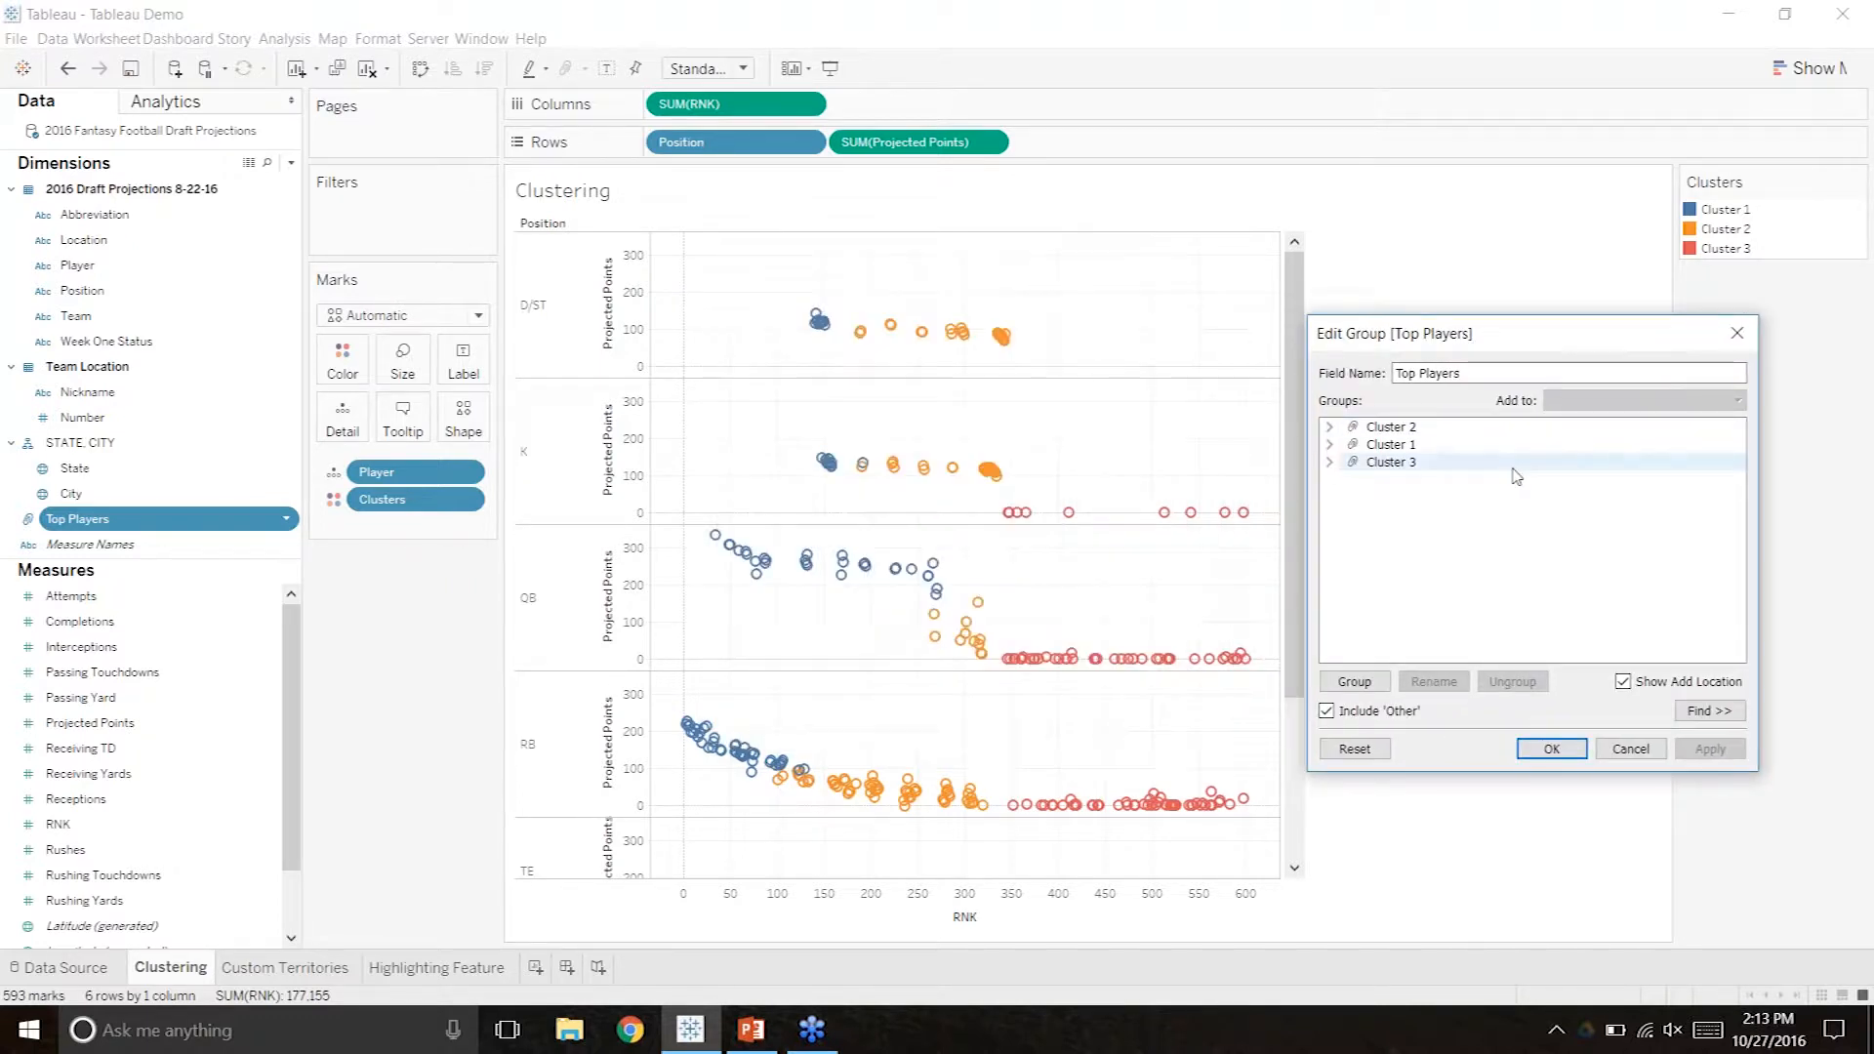
pyautogui.click(1390, 444)
pyautogui.rightClick(1428, 455)
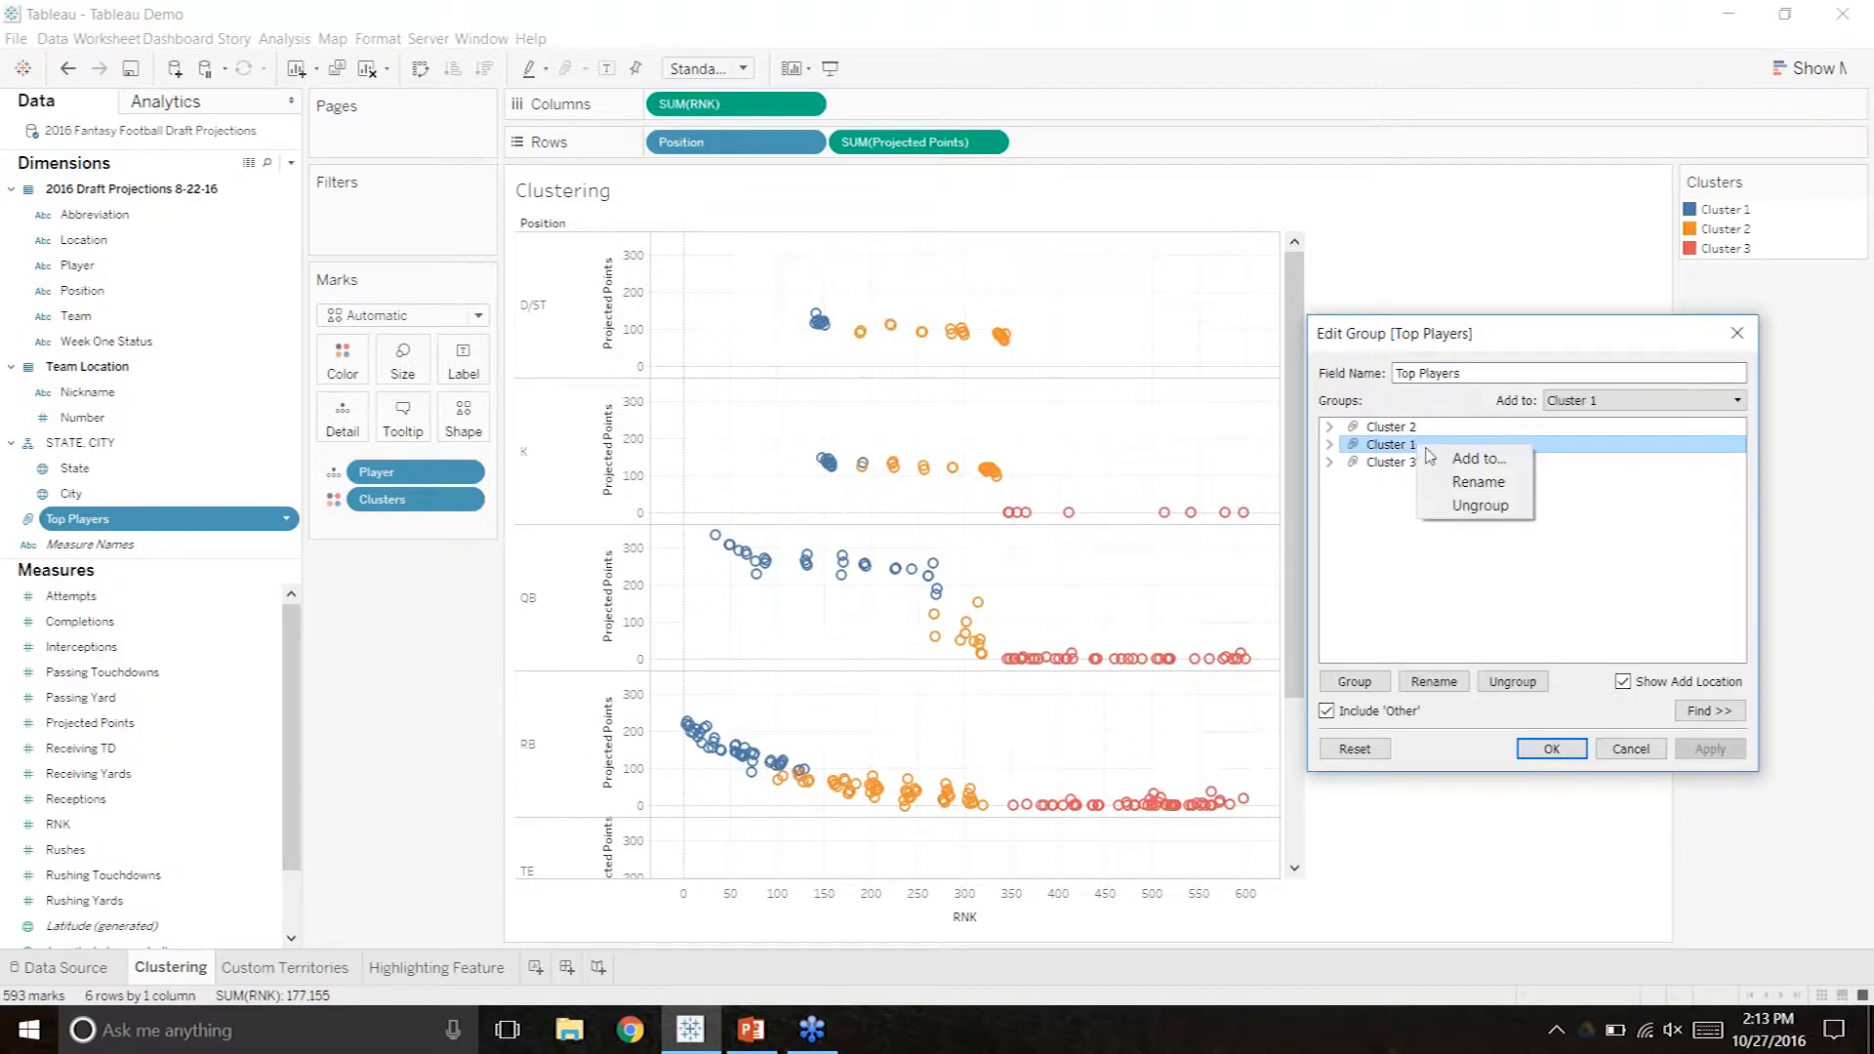
pyautogui.click(1476, 483)
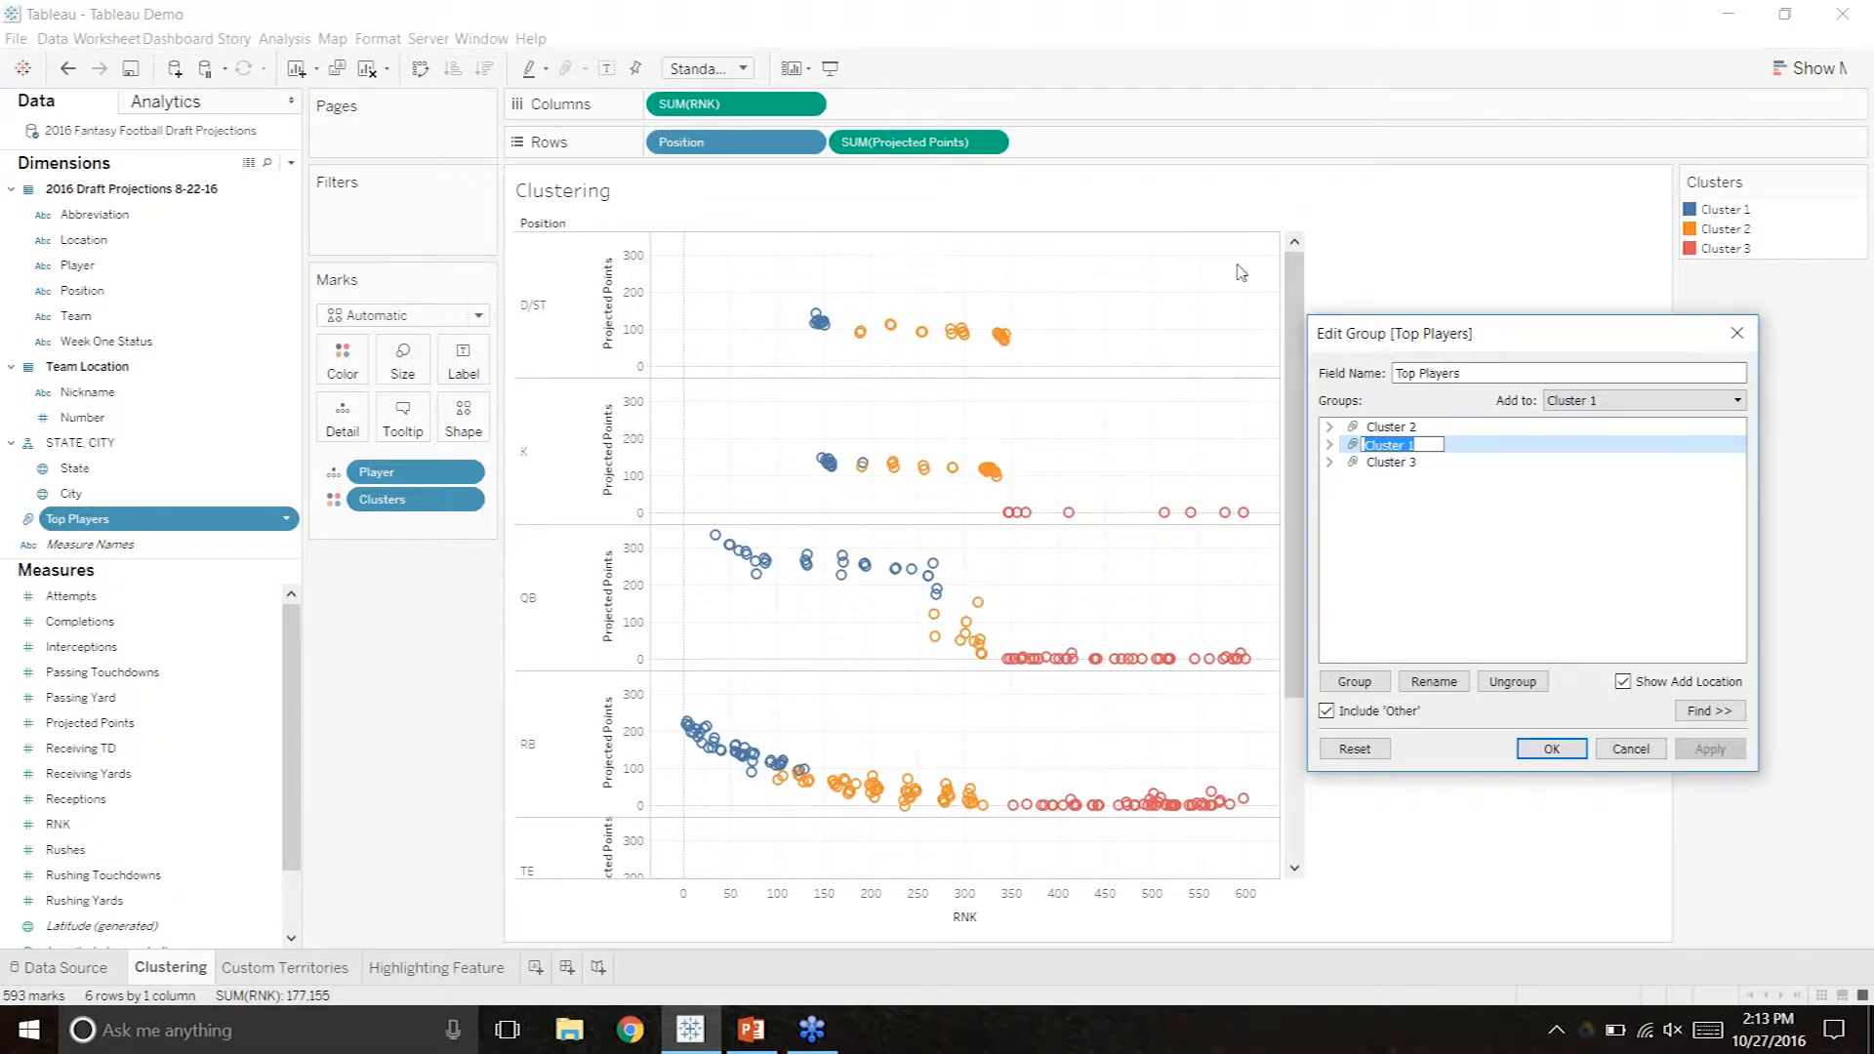
pyautogui.write('High')
# Rename Cluster 2 to Medium in the Top Players group.
pyautogui.click(1396, 427)
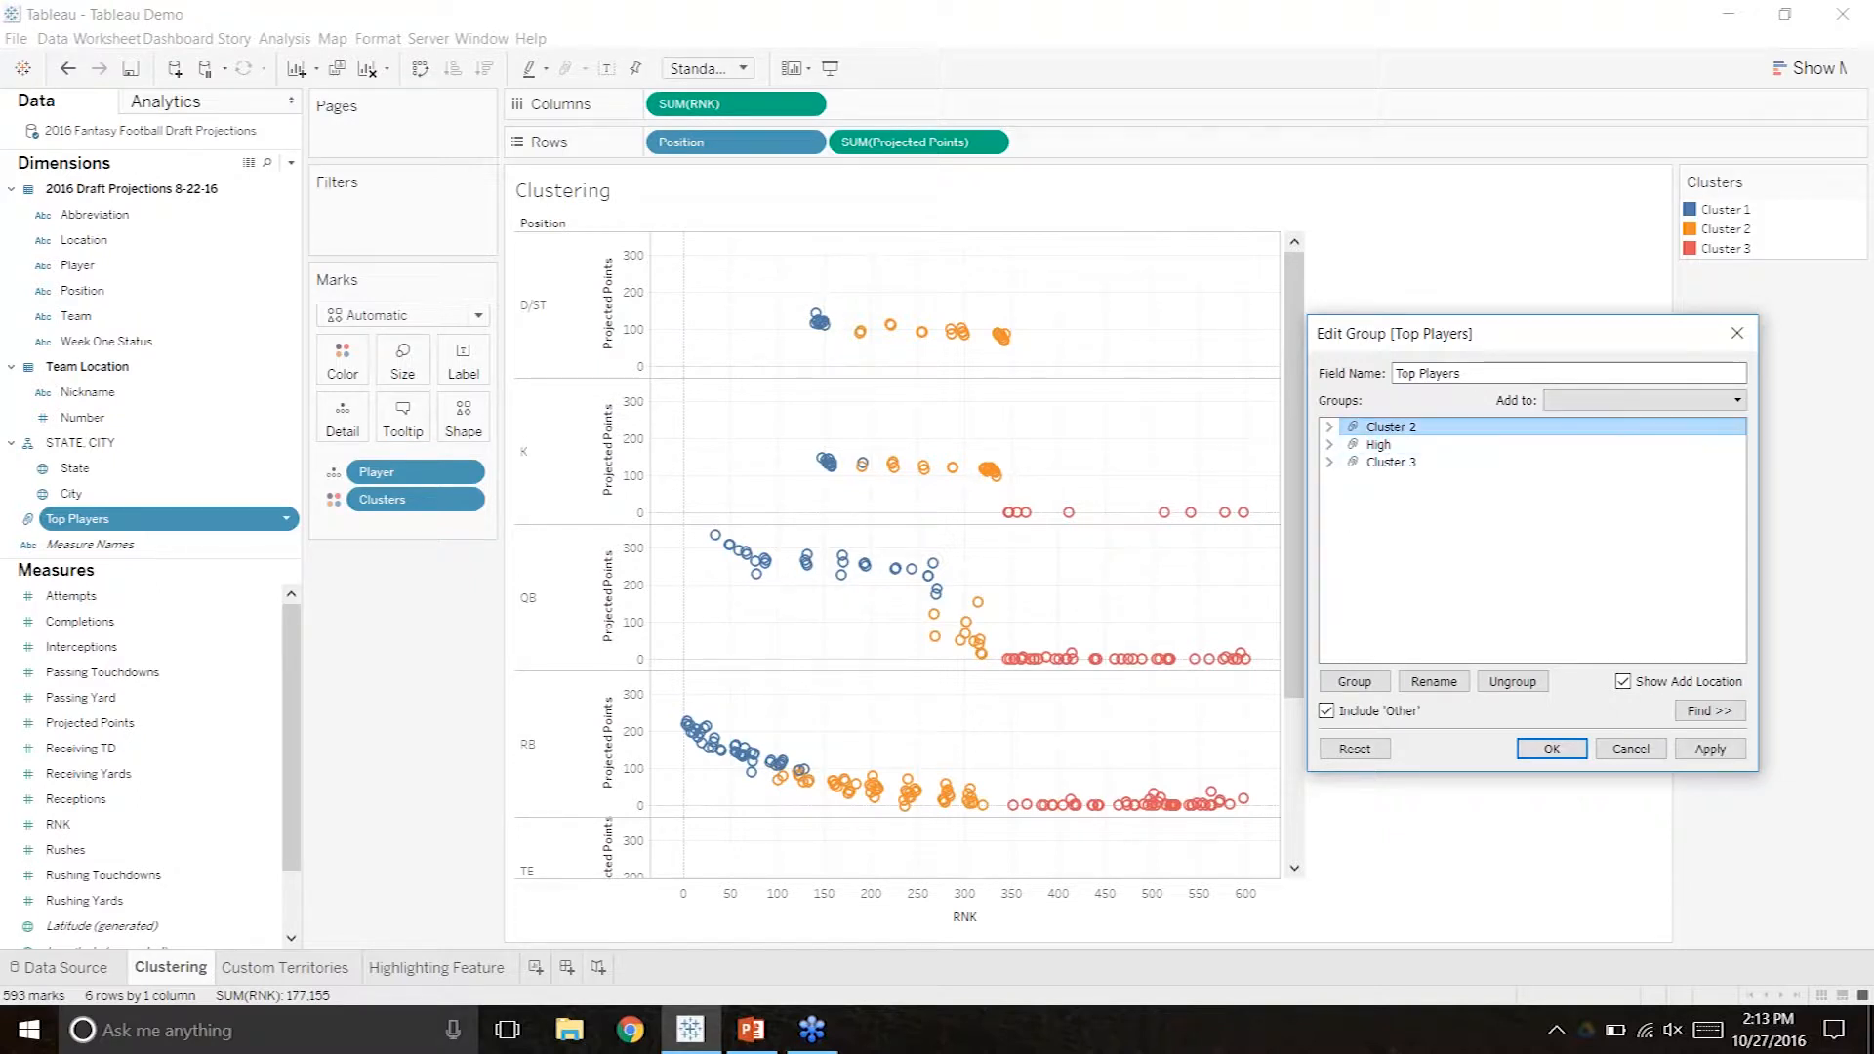
pyautogui.rightClick(1403, 427)
pyautogui.click(1455, 464)
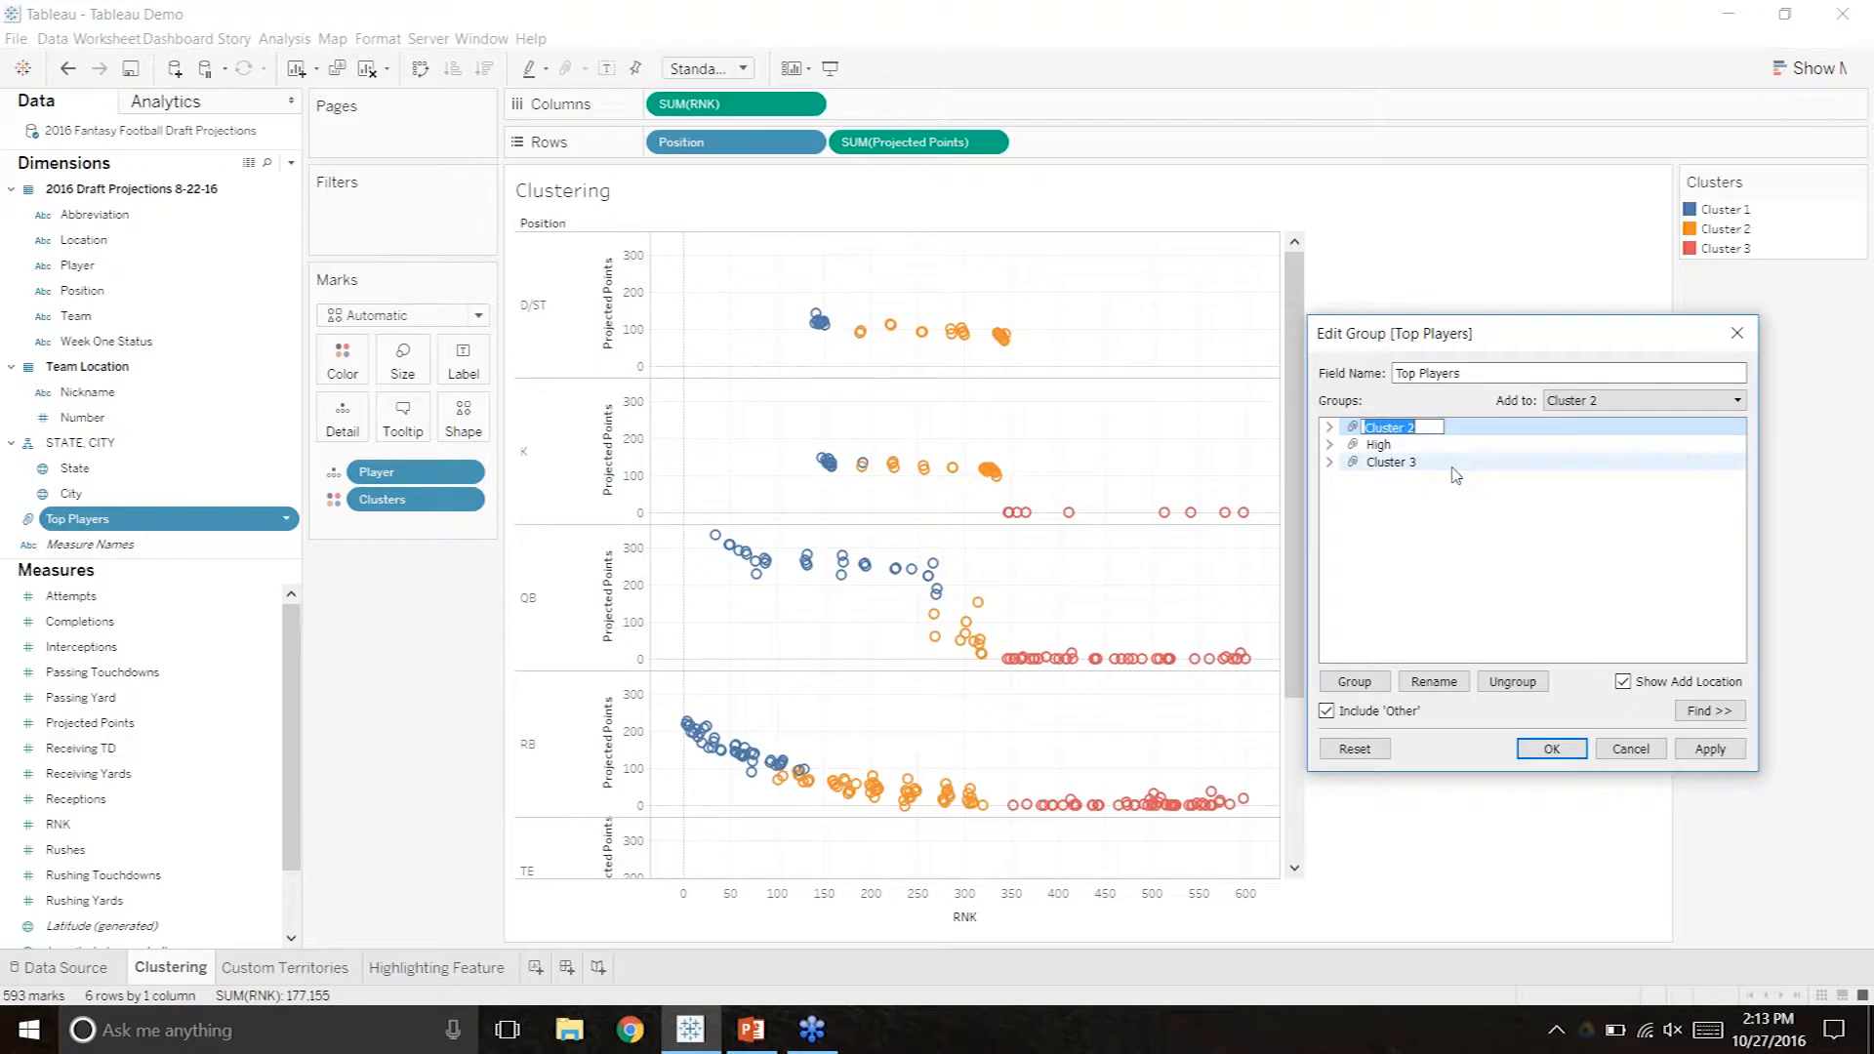
pyautogui.write('Medium')
pyautogui.press('Return')
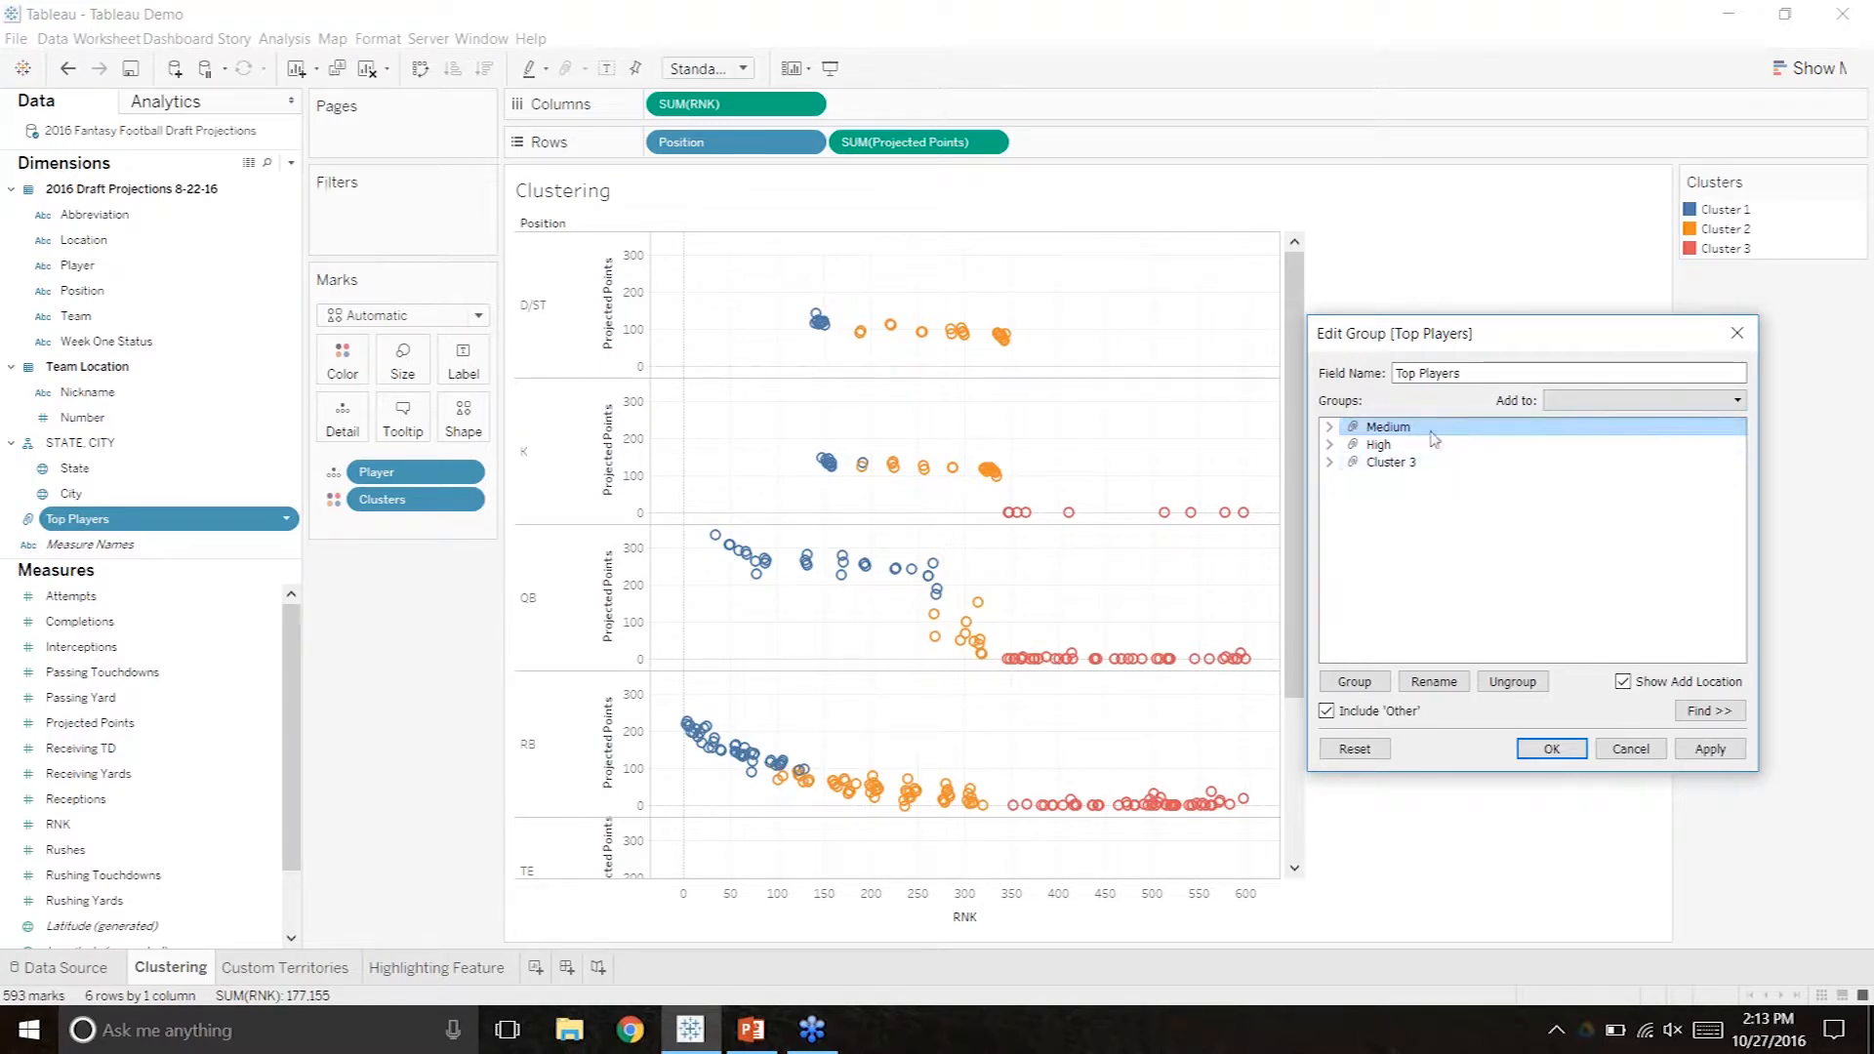
# Rename Cluster 3 to Low and apply the changes to the Top Players group.
pyautogui.click(1406, 472)
pyautogui.click(1408, 471)
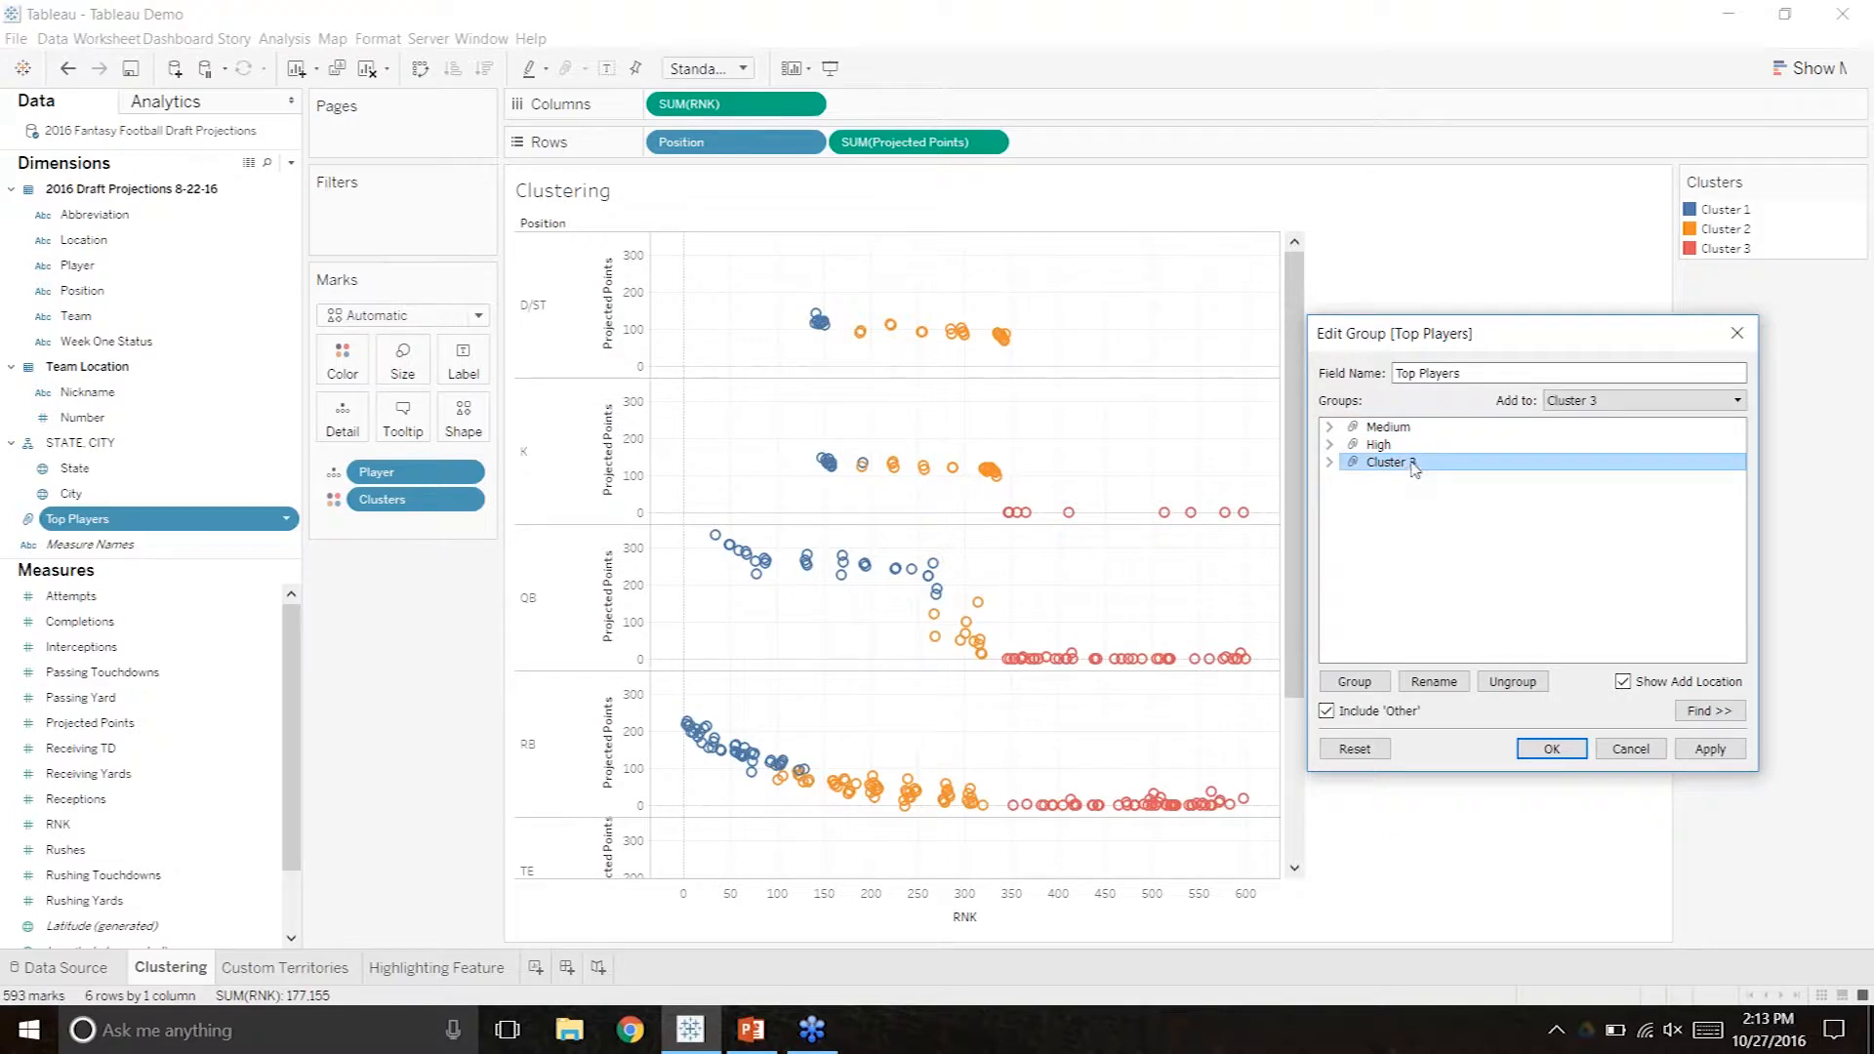
pyautogui.rightClick(1412, 465)
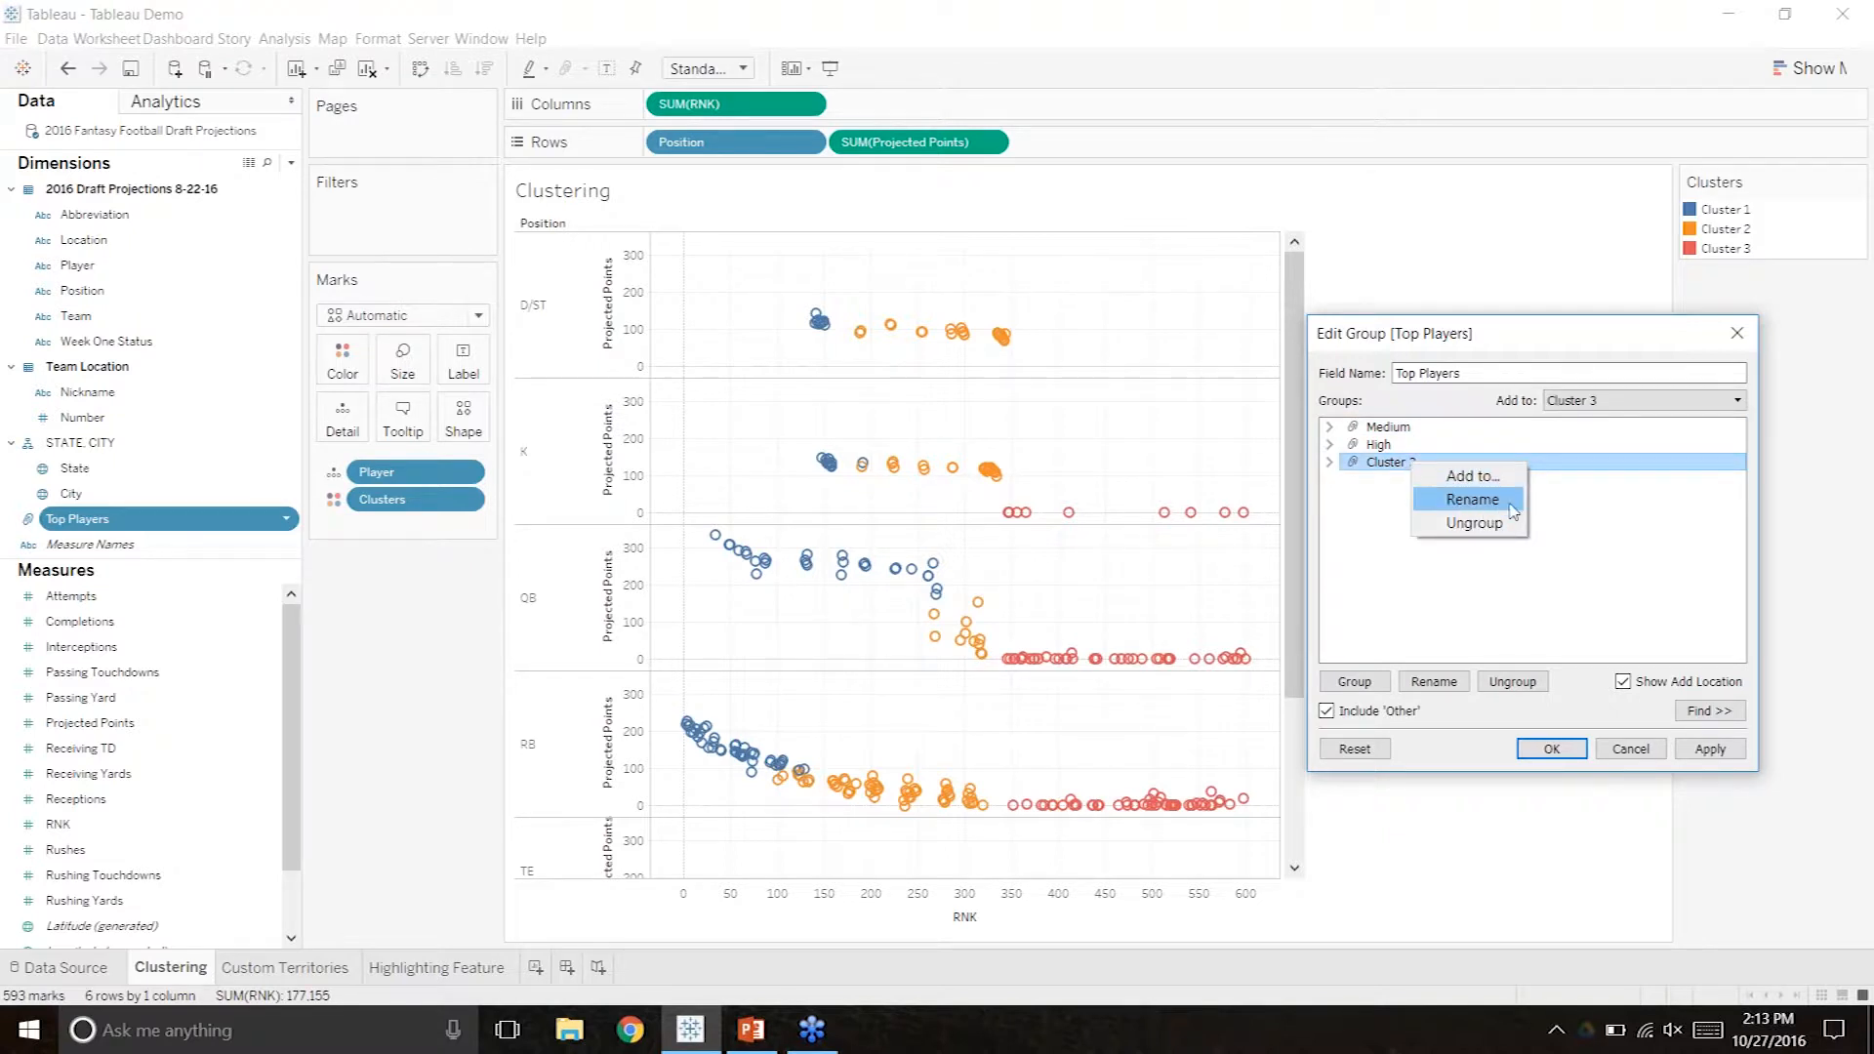
pyautogui.click(1503, 506)
pyautogui.write('Low')
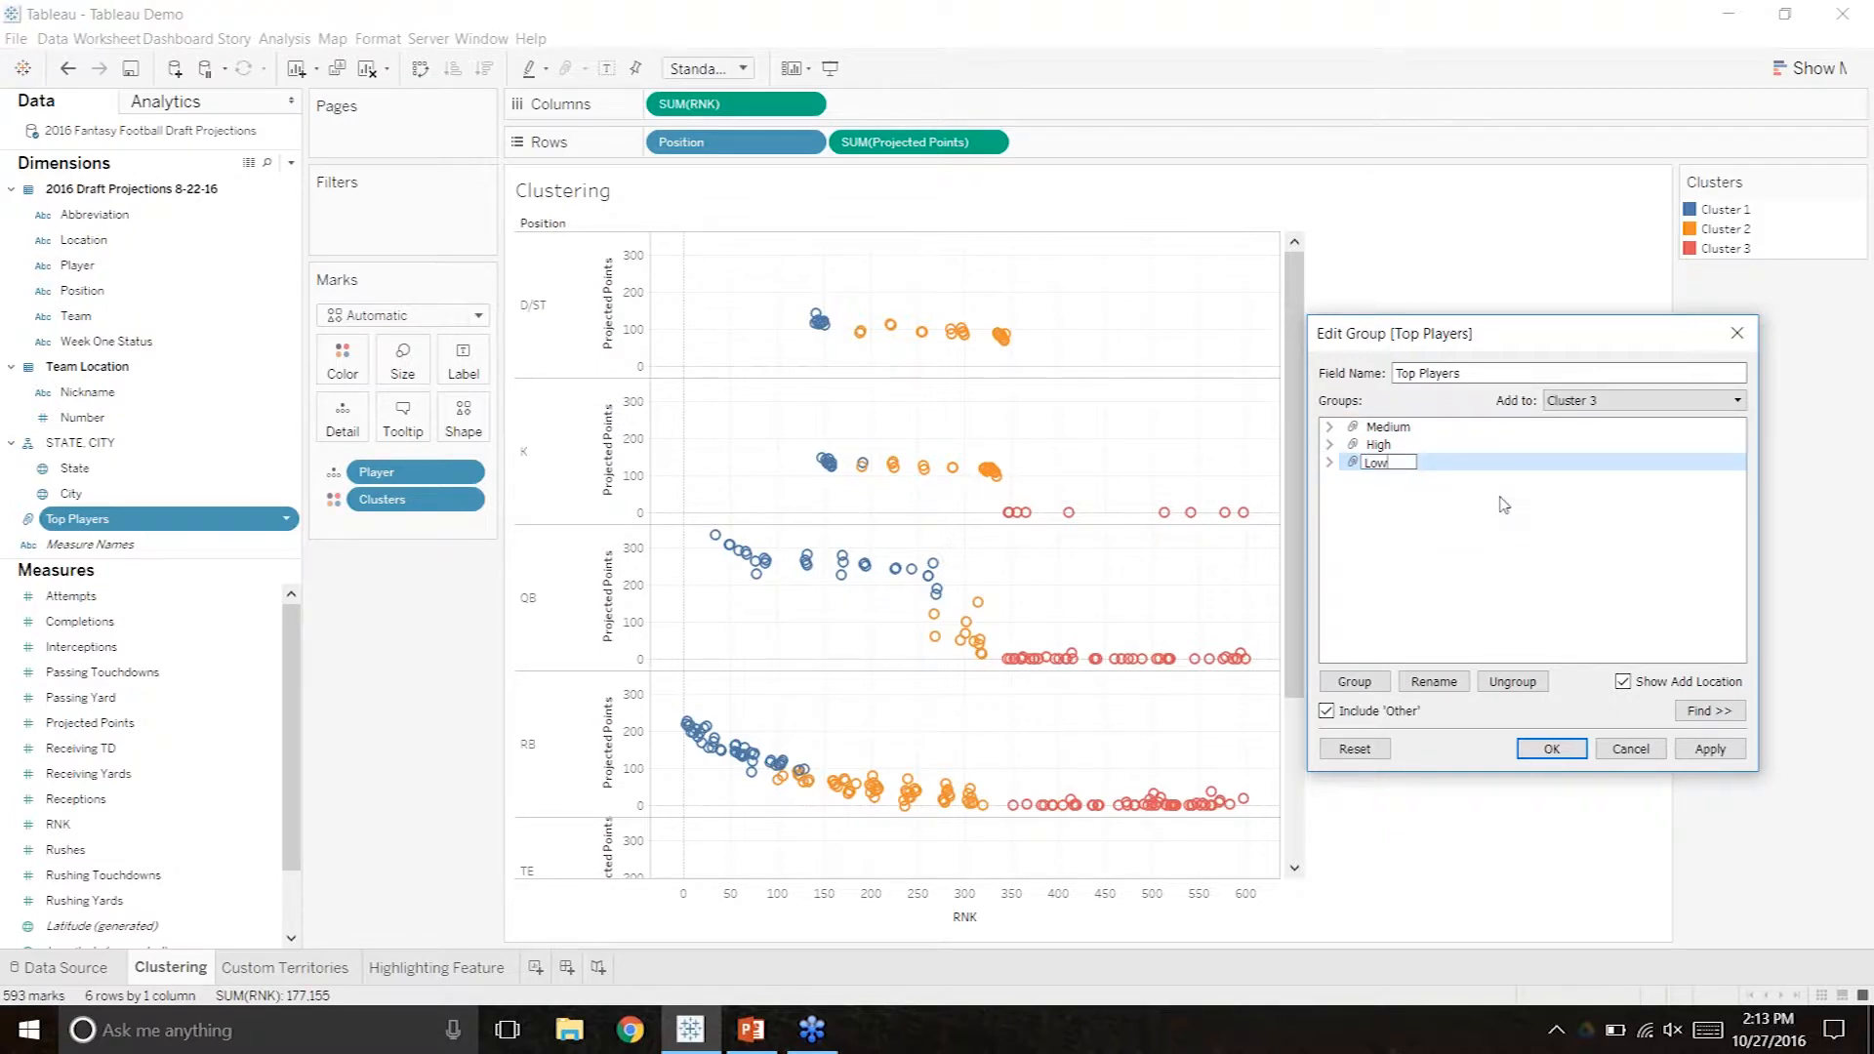
pyautogui.click(1517, 517)
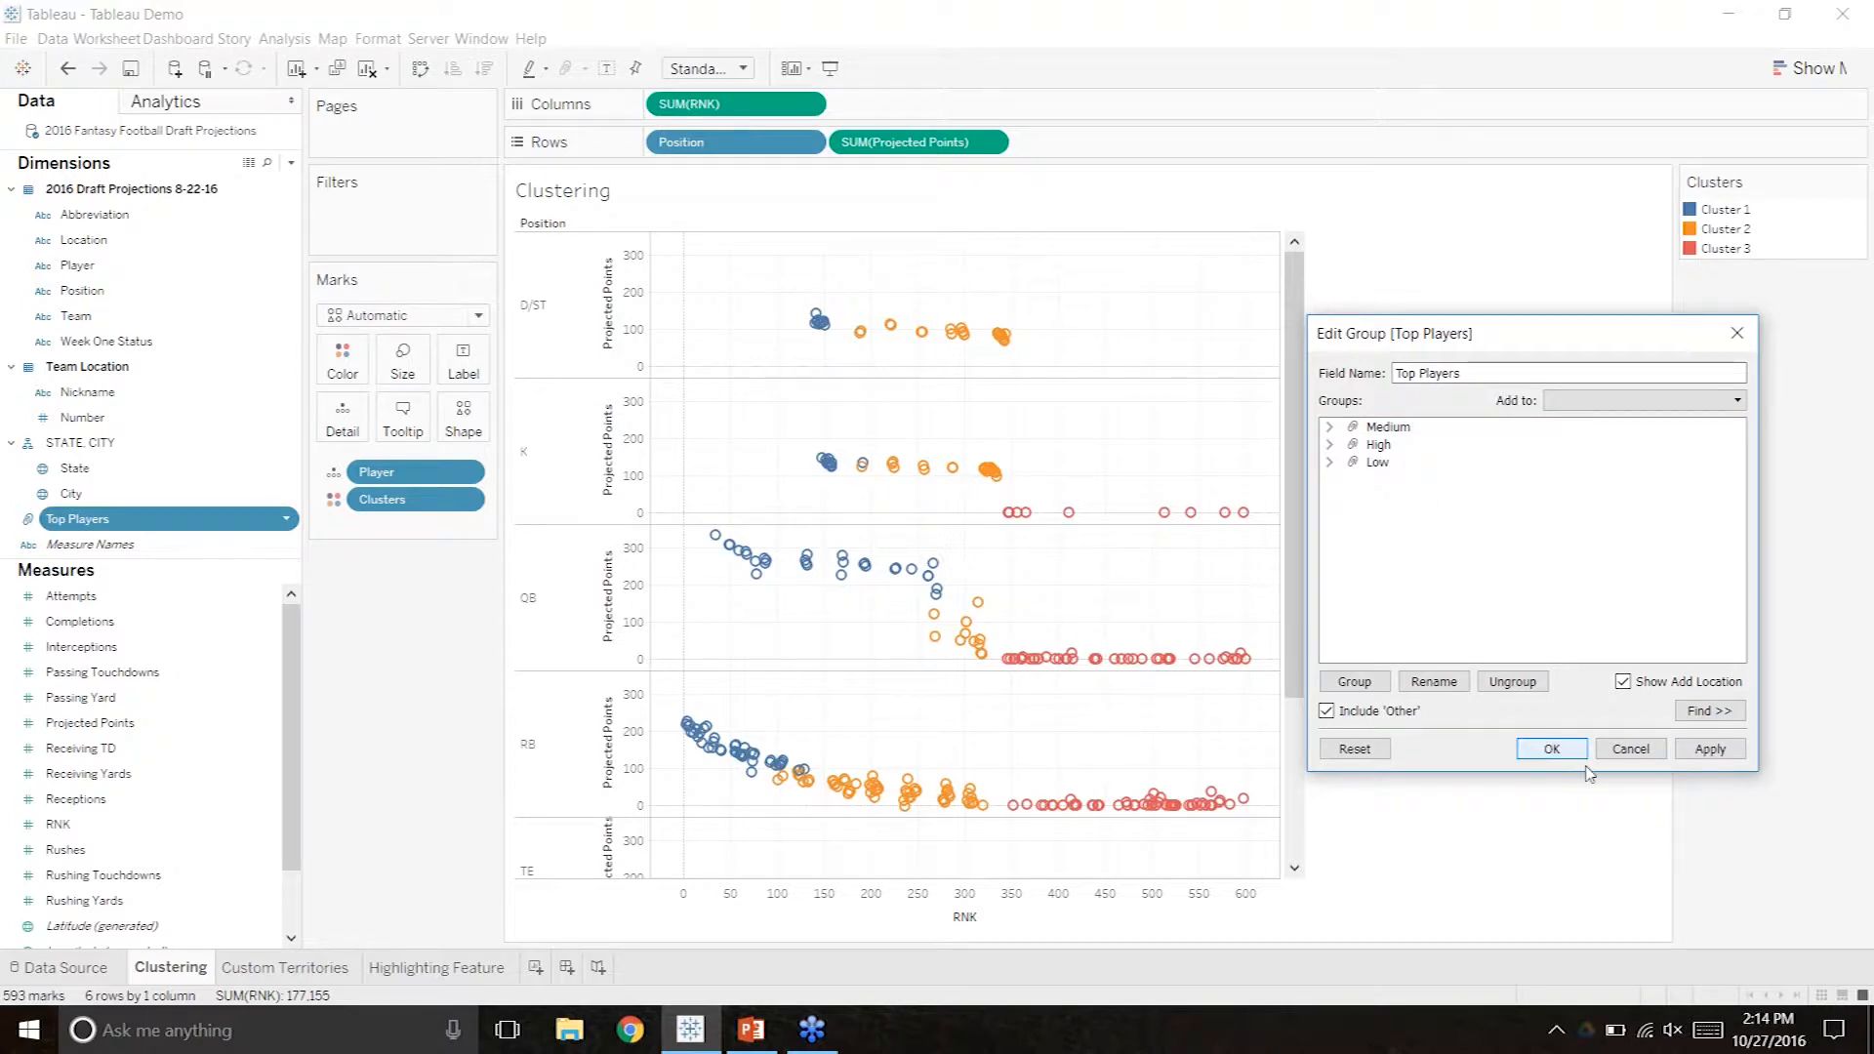
pyautogui.click(1552, 750)
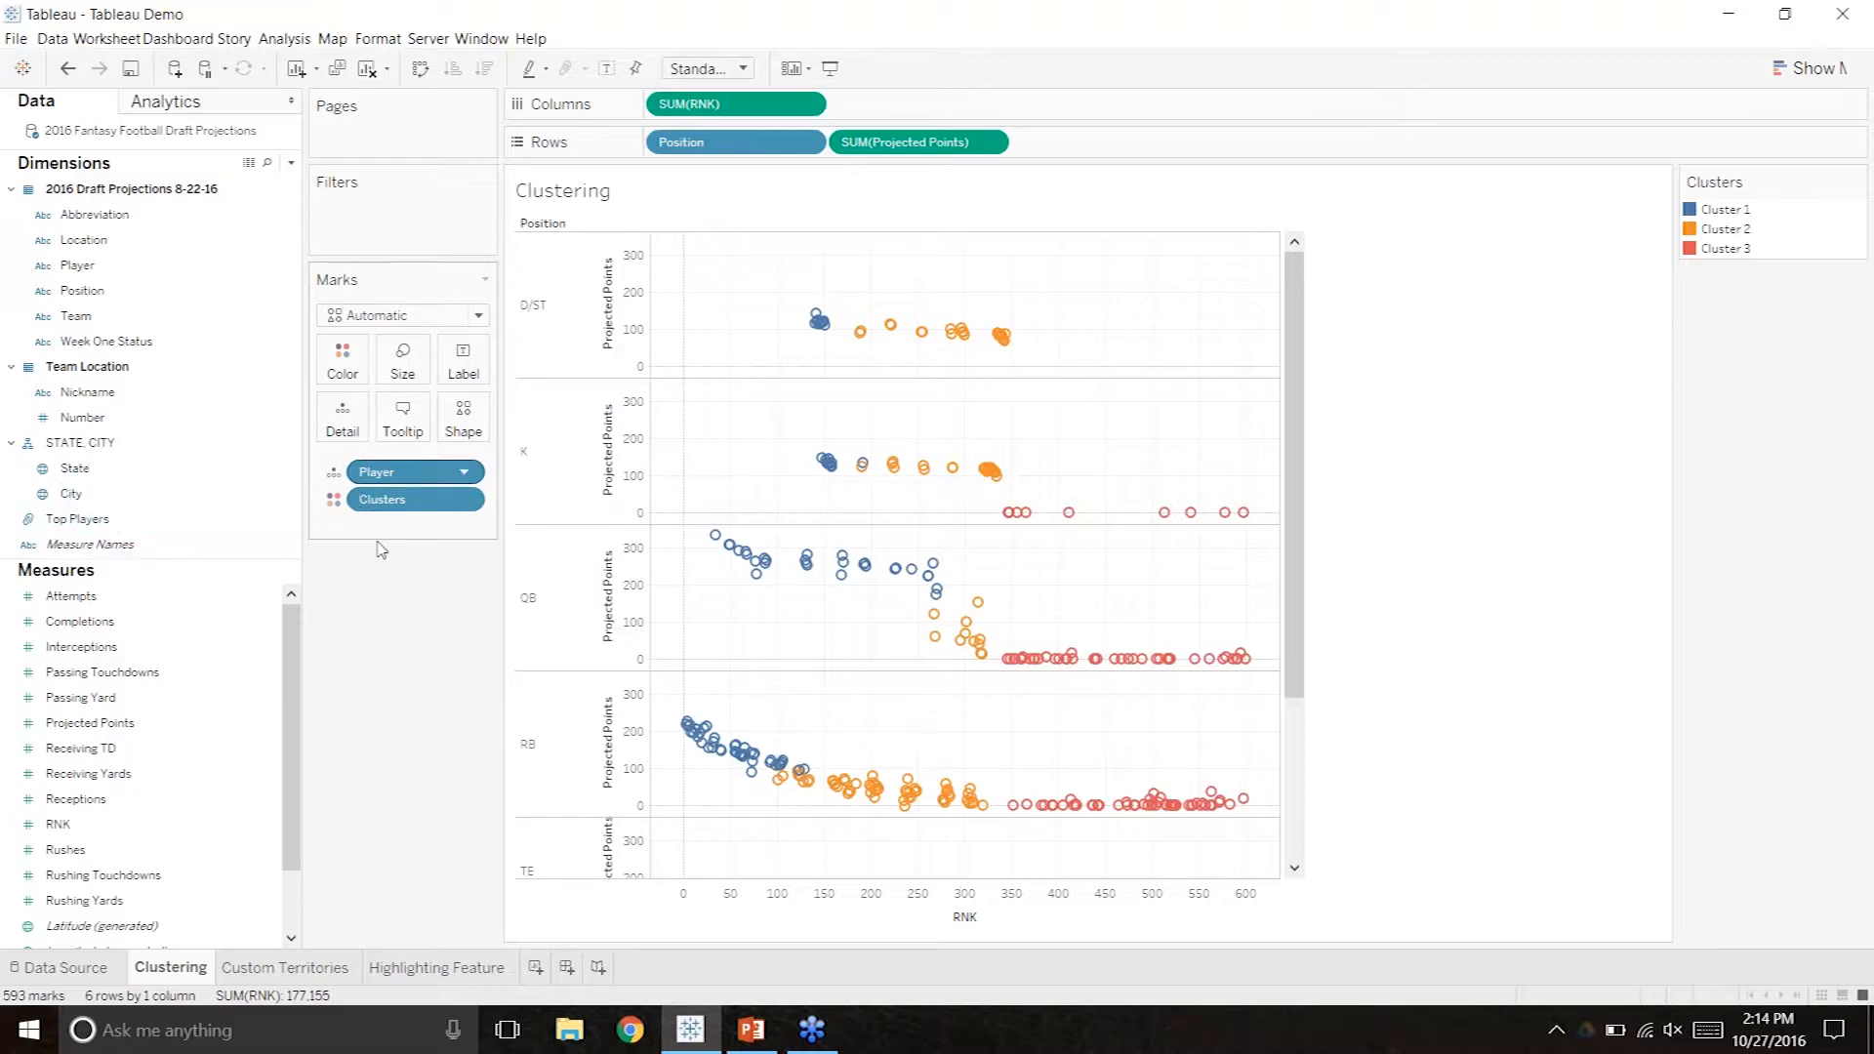
# Replace Clusters with Top Players as the mark colour and place its colour legend above the chart.
pyautogui.click(127, 520)
pyautogui.moveTo(130, 527); pyautogui.dragTo(411, 506)
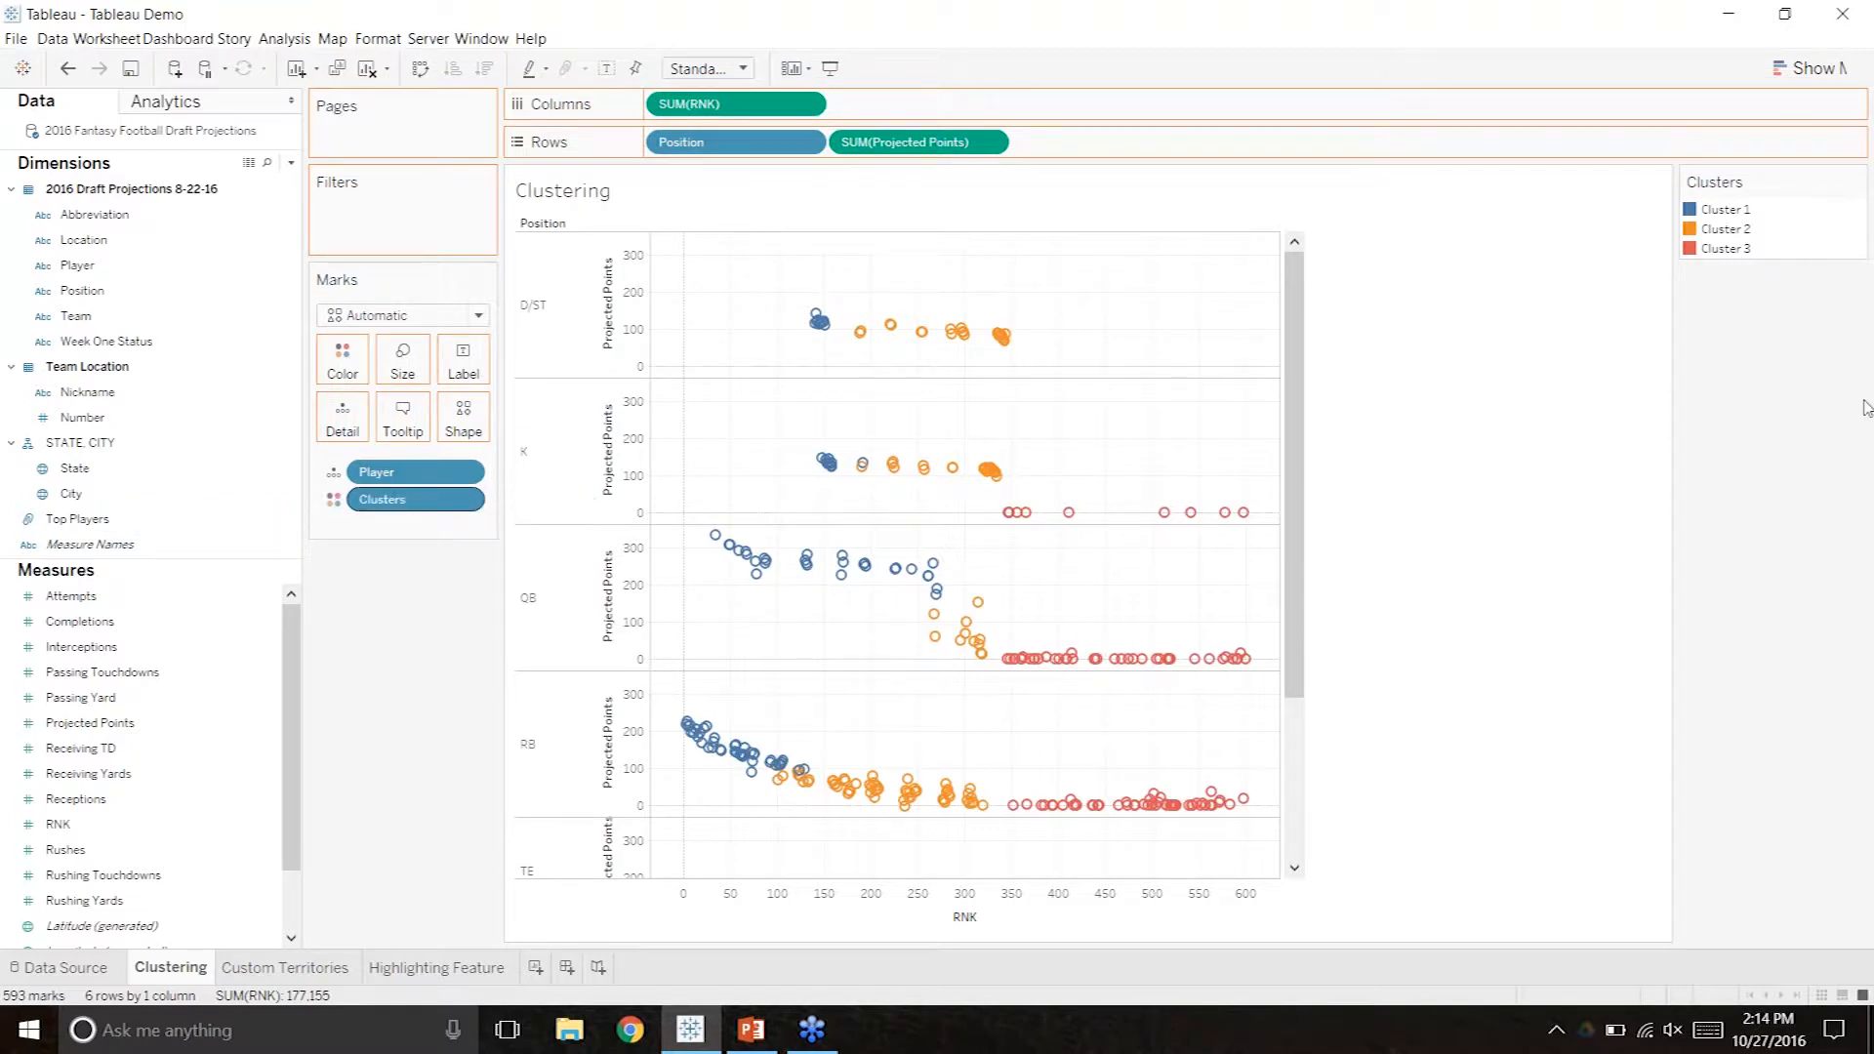
pyautogui.moveTo(1865, 406); pyautogui.dragTo(466, 528)
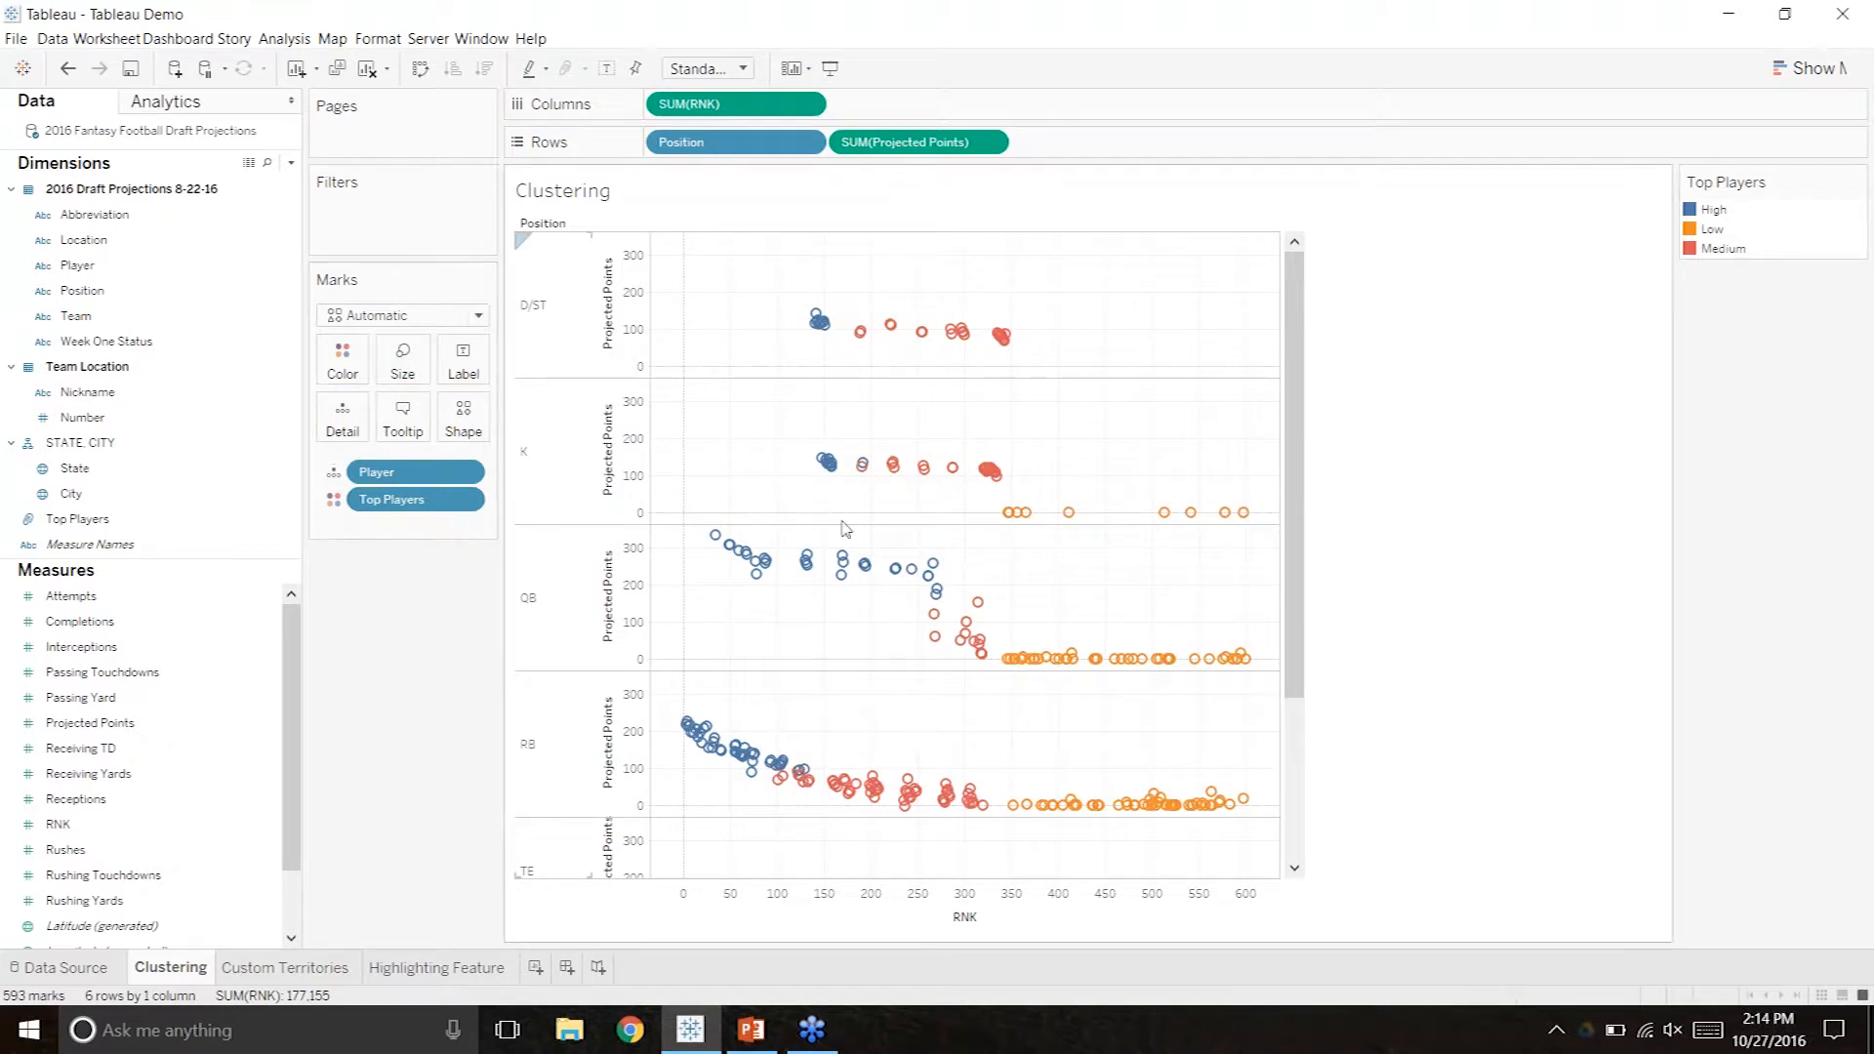
pyautogui.moveTo(1711, 185); pyautogui.dragTo(574, 161)
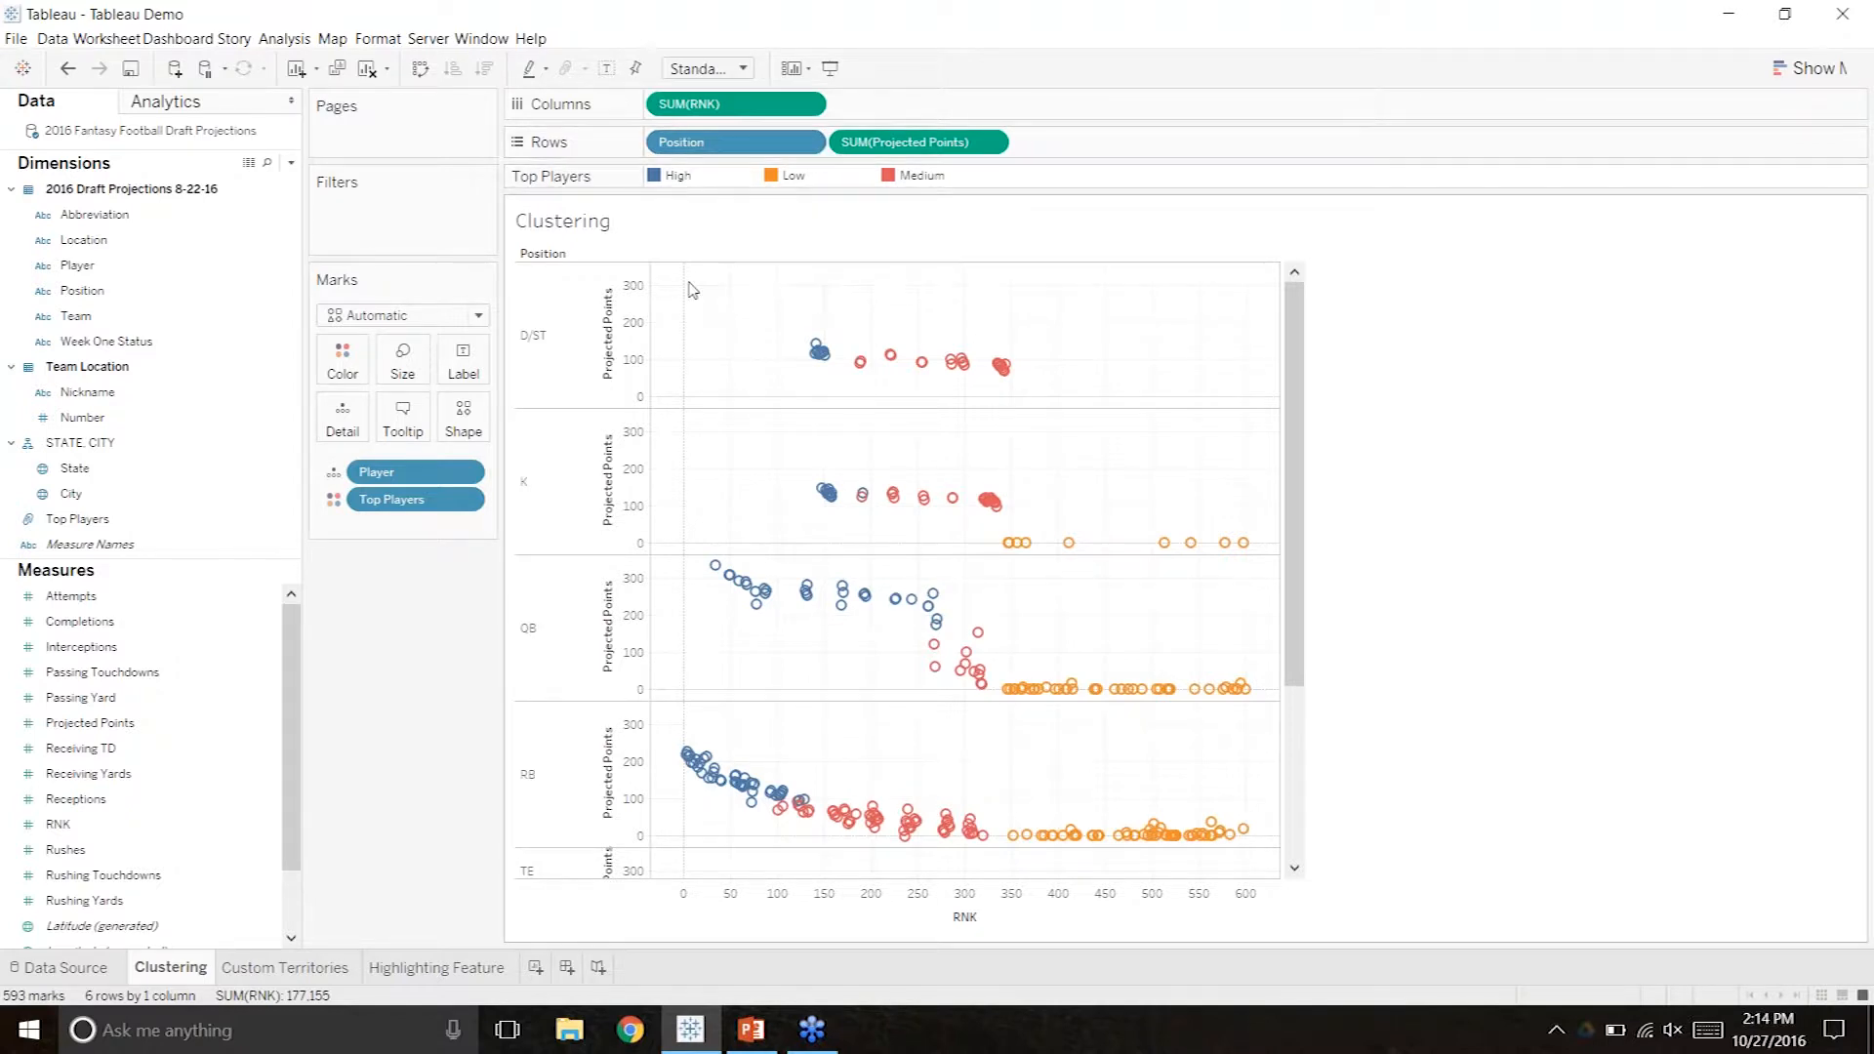
# Filter the Position field so that only QB is included.
pyautogui.click(805, 143)
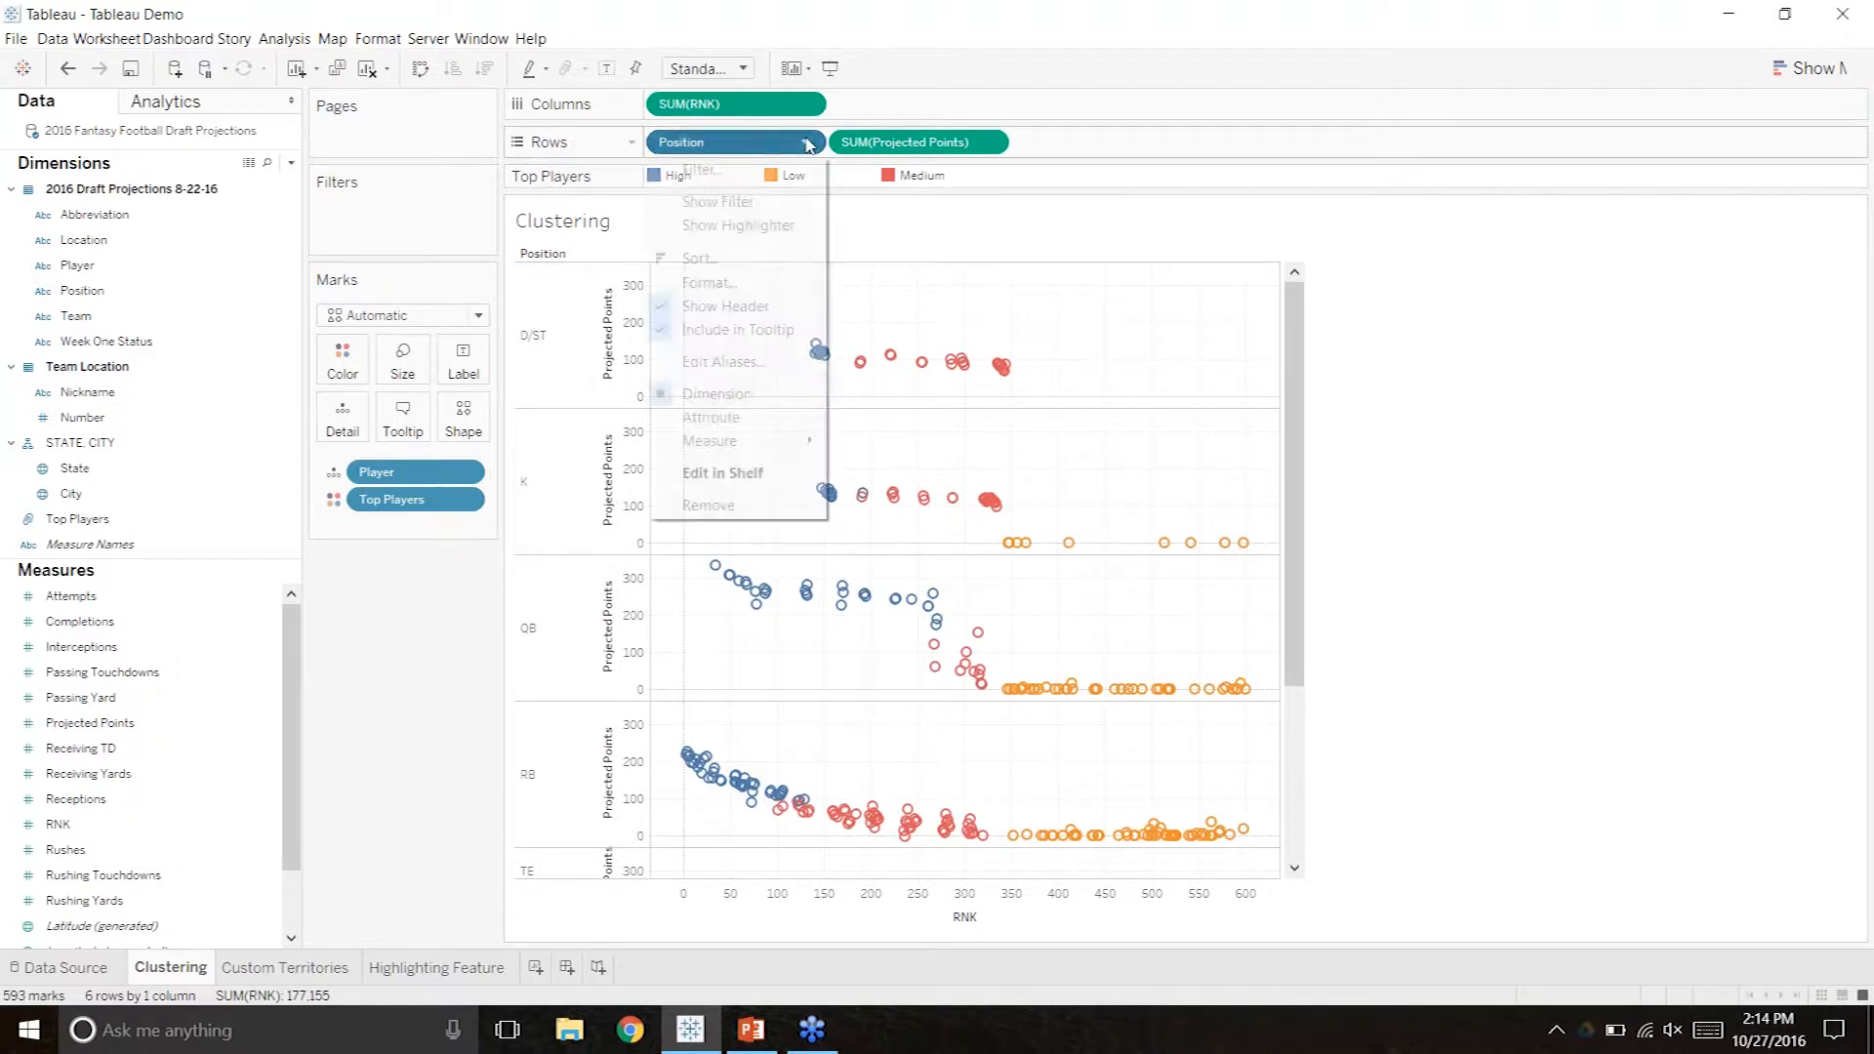
pyautogui.click(801, 173)
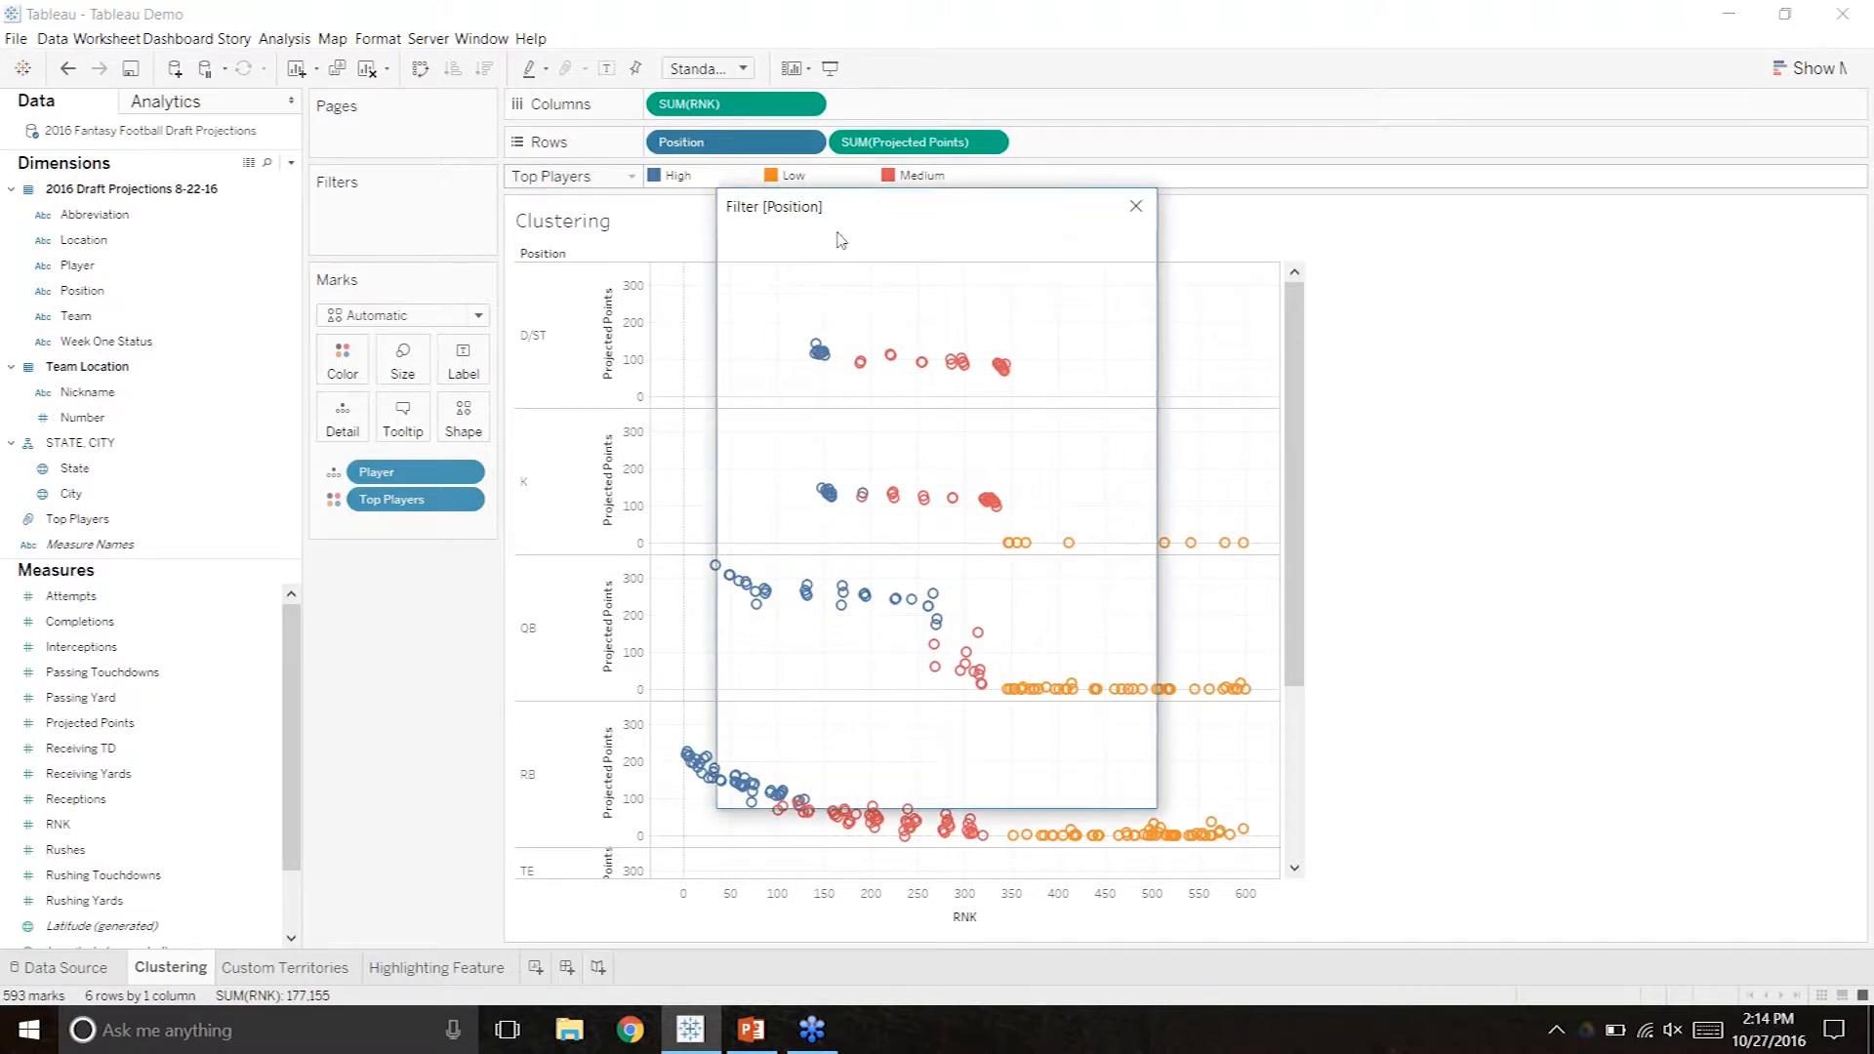
pyautogui.click(832, 591)
pyautogui.click(758, 386)
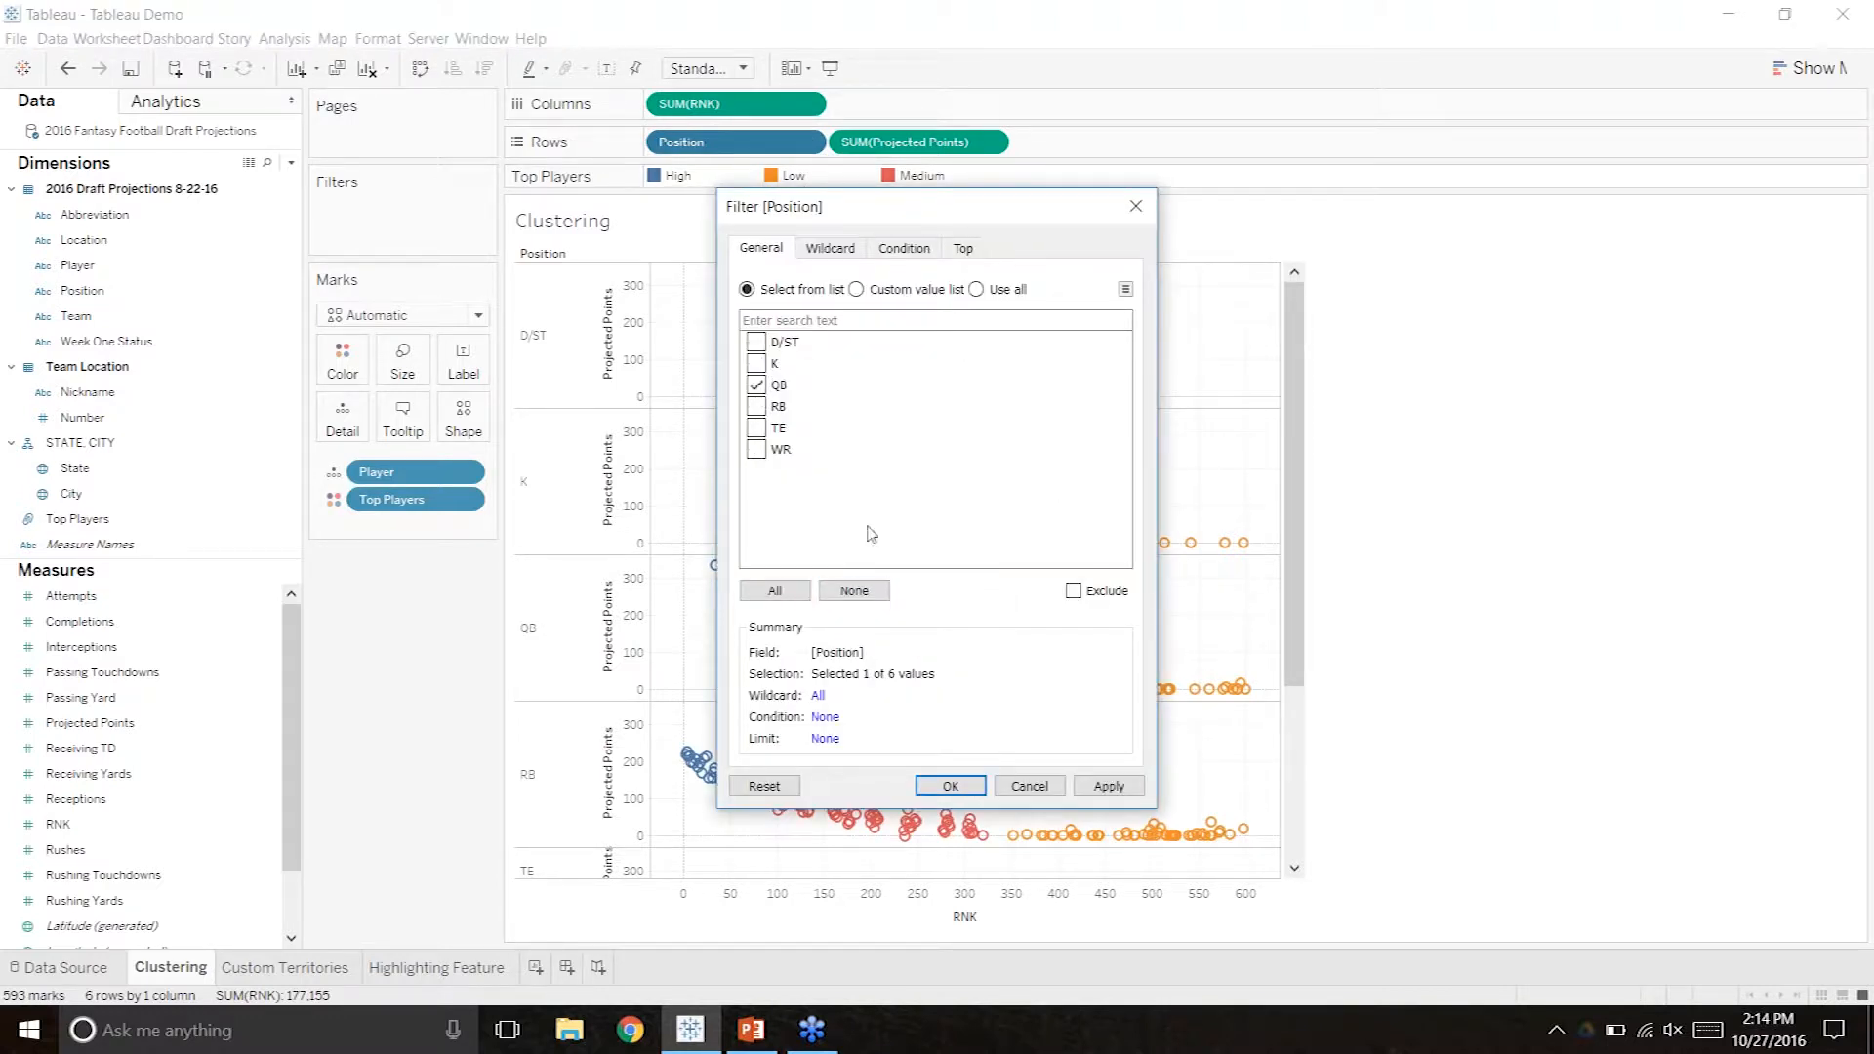
pyautogui.click(979, 785)
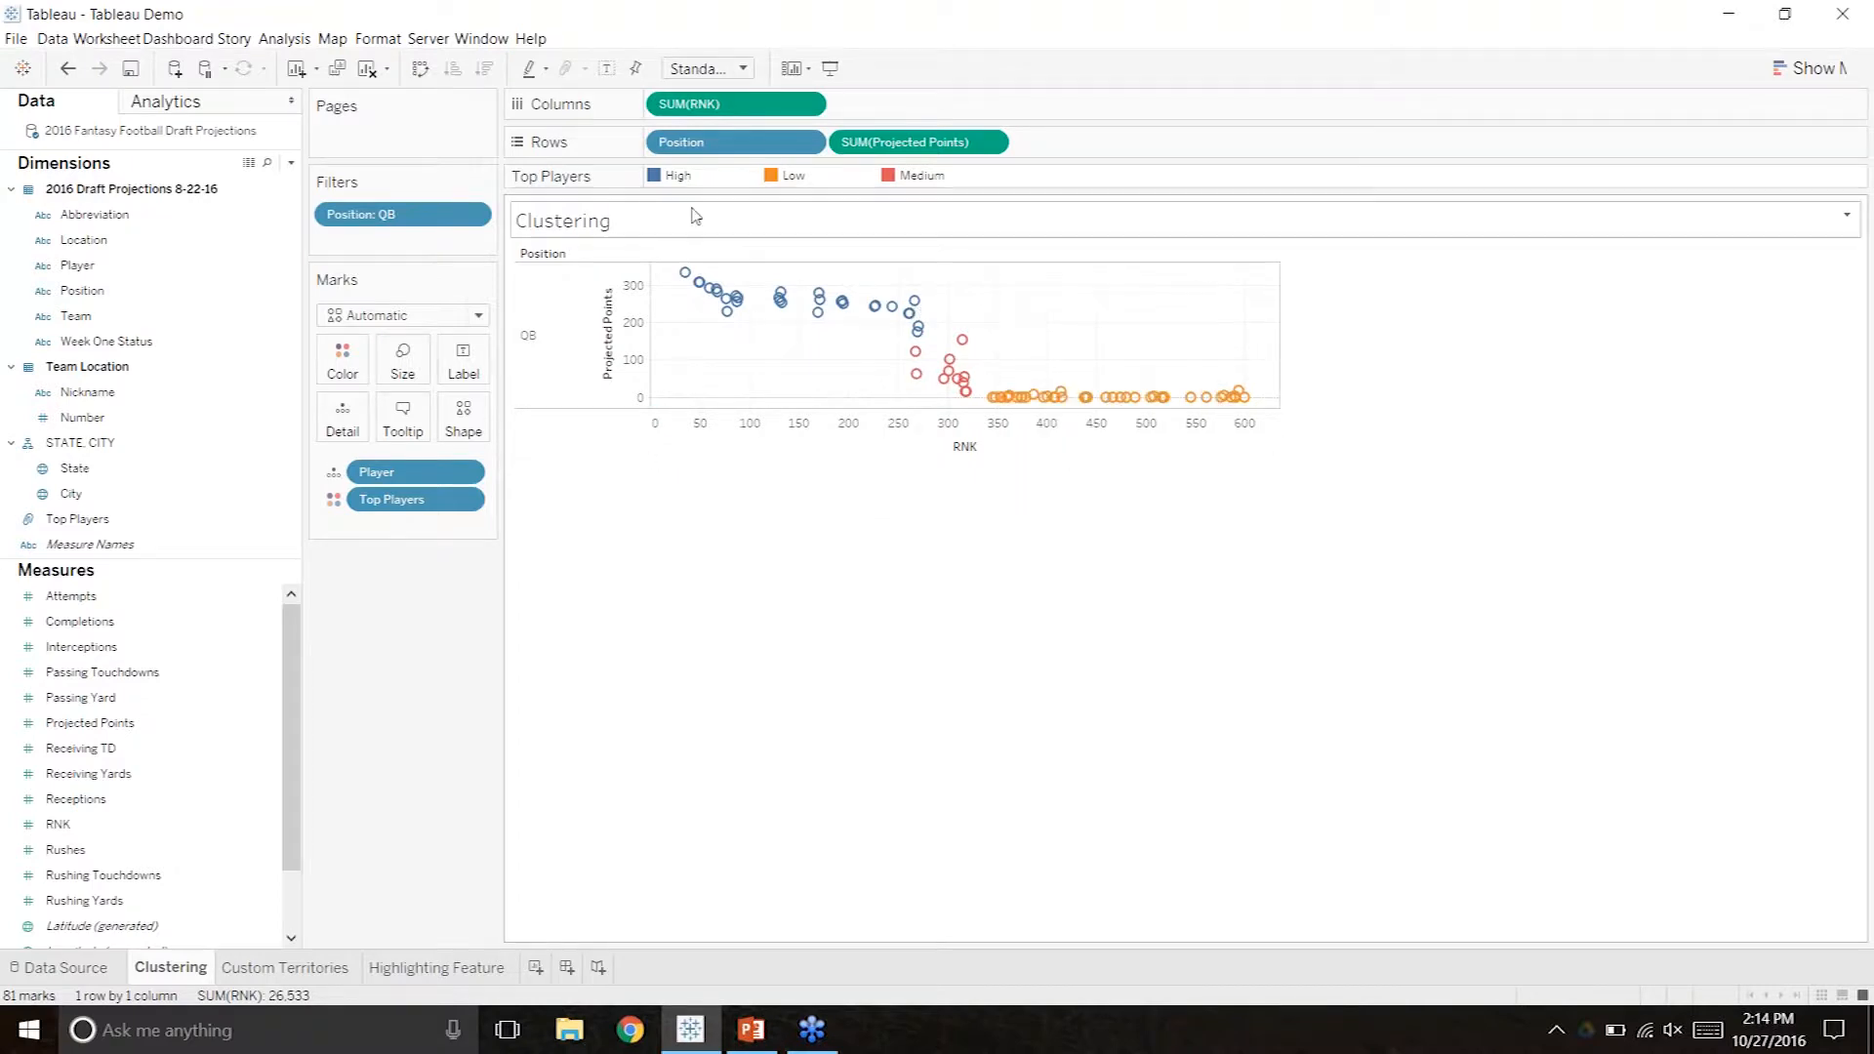
# Filter the Top Players field so that only the High group is included.
pyautogui.click(464, 499)
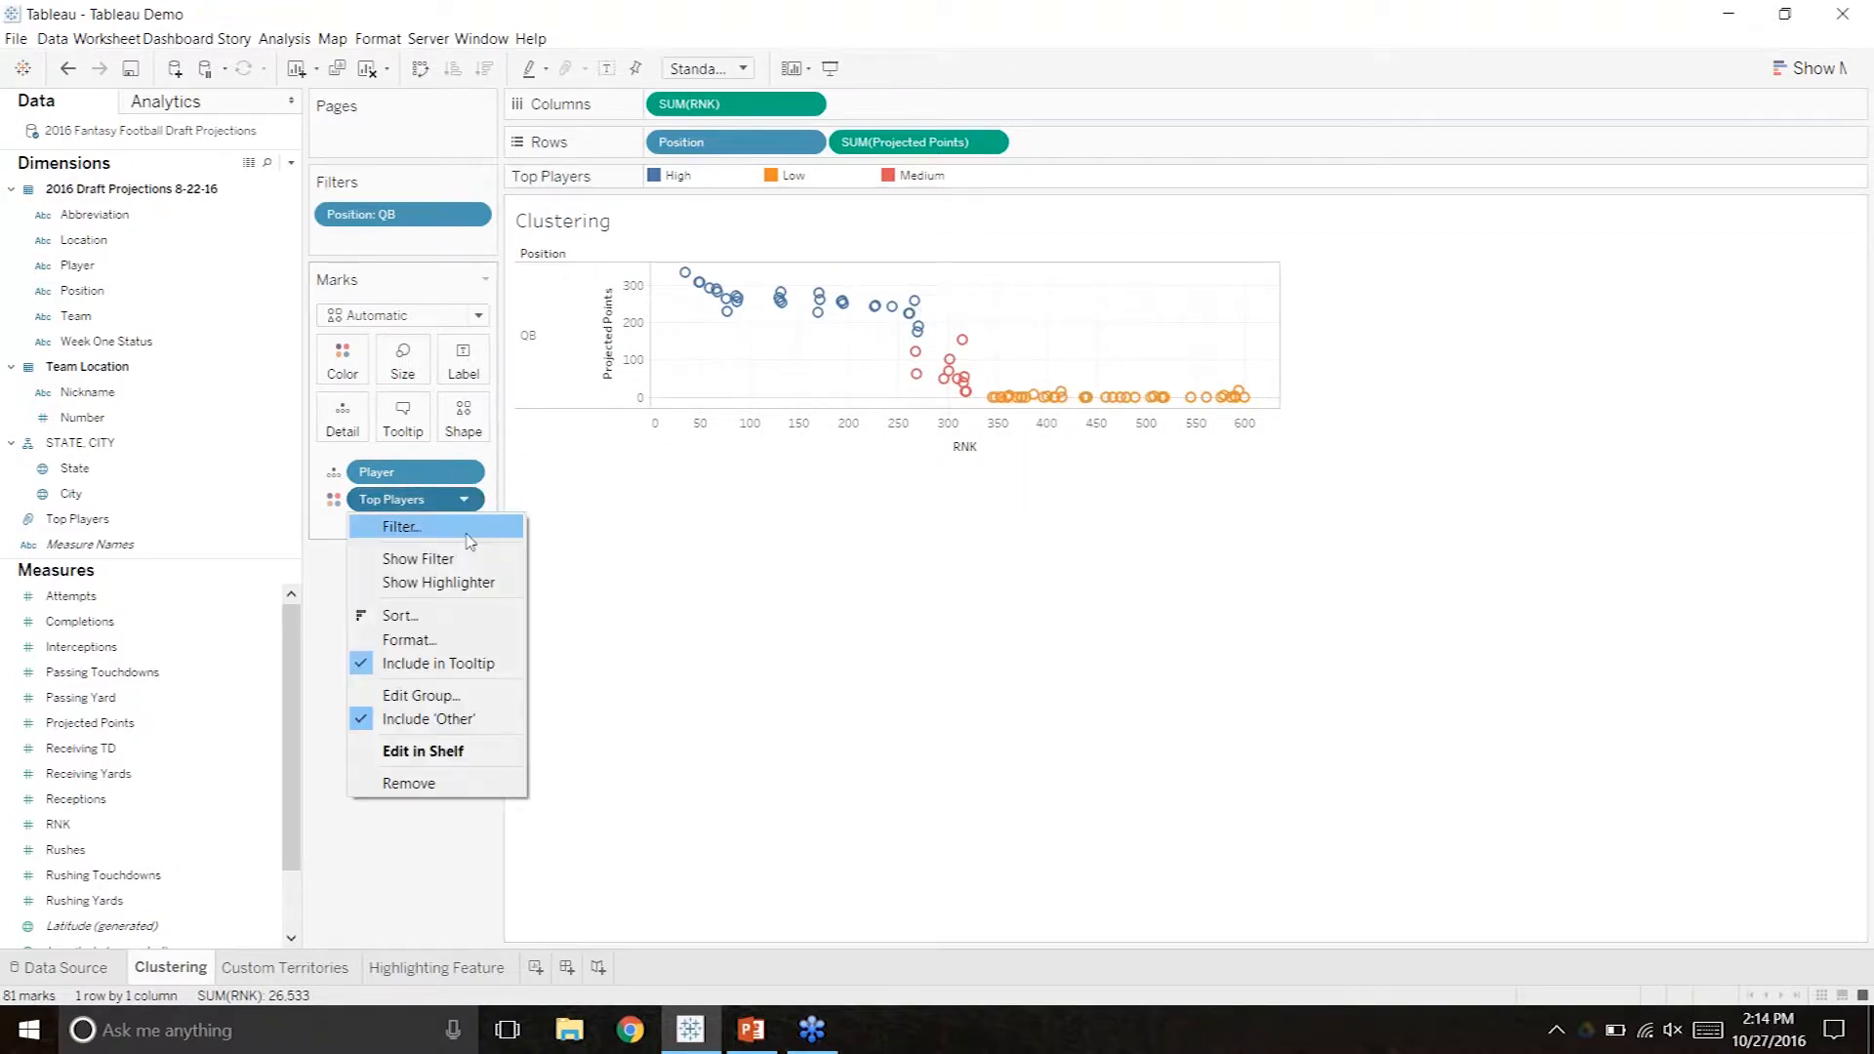
pyautogui.click(471, 500)
pyautogui.click(757, 364)
pyautogui.click(757, 385)
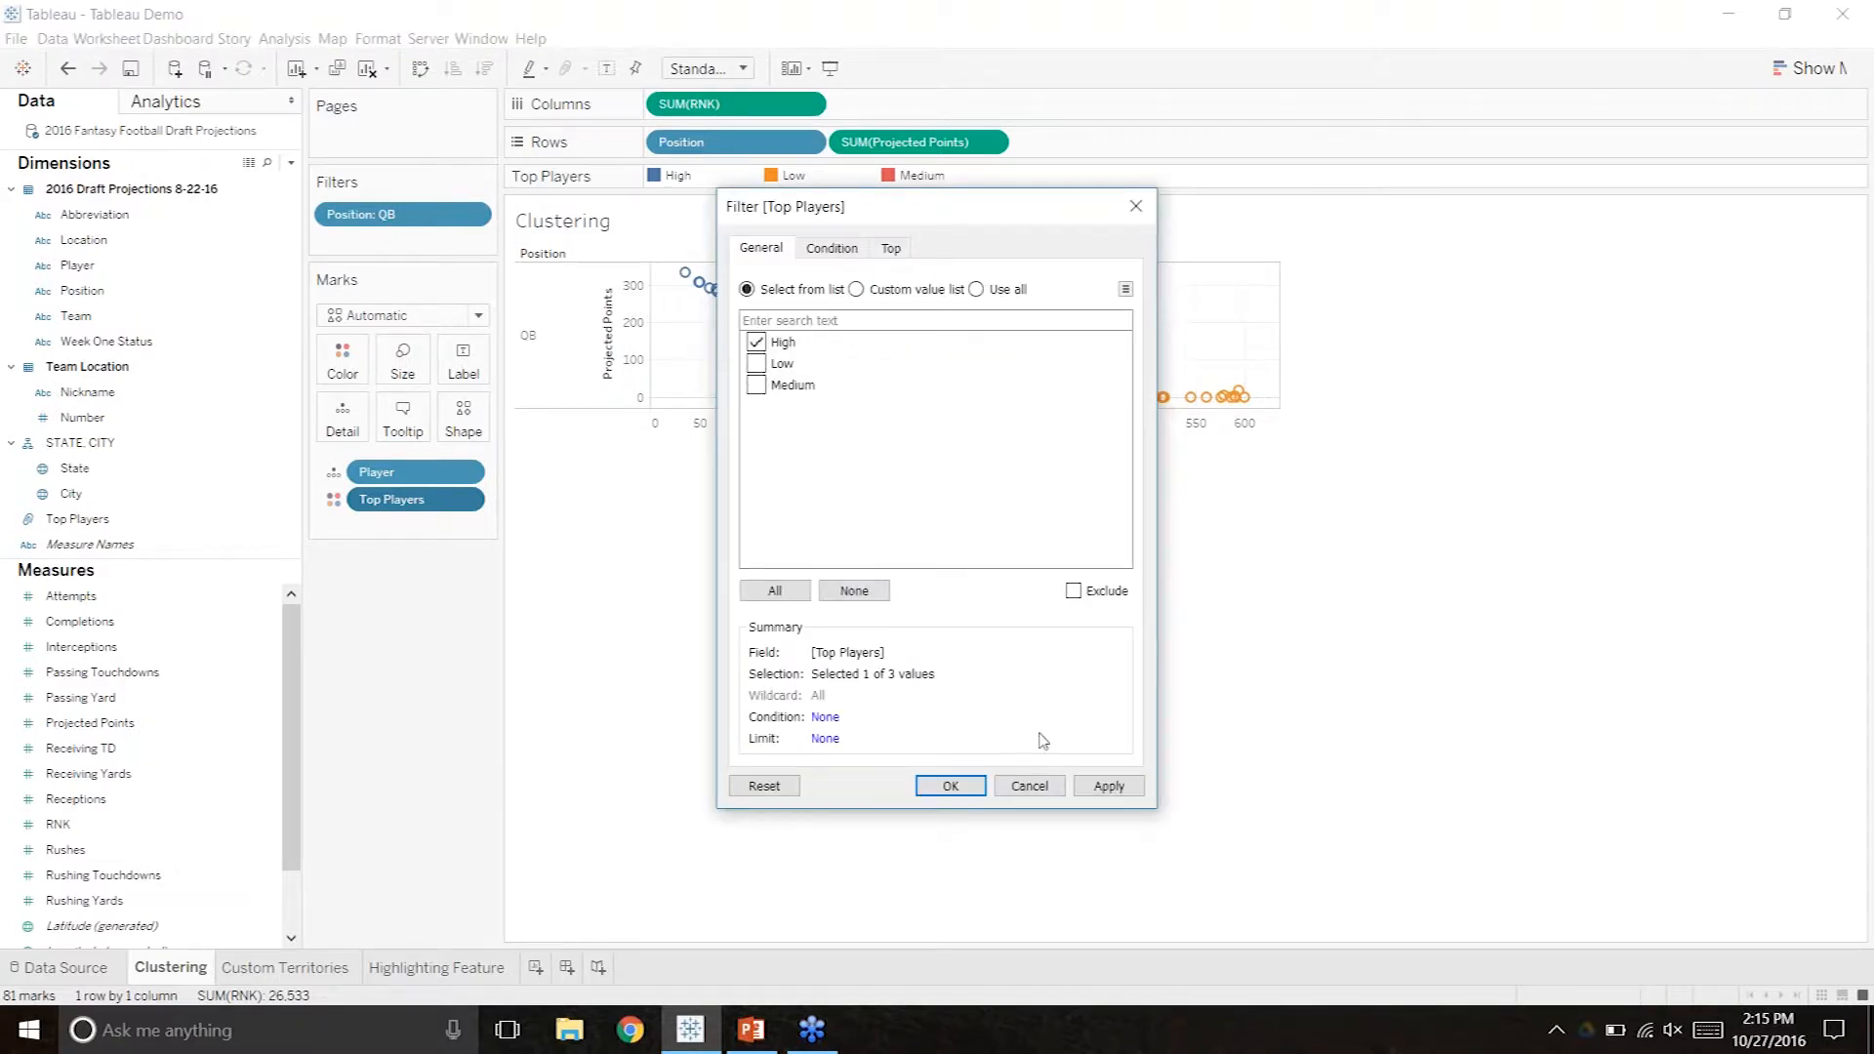
pyautogui.click(1079, 781)
pyautogui.click(981, 783)
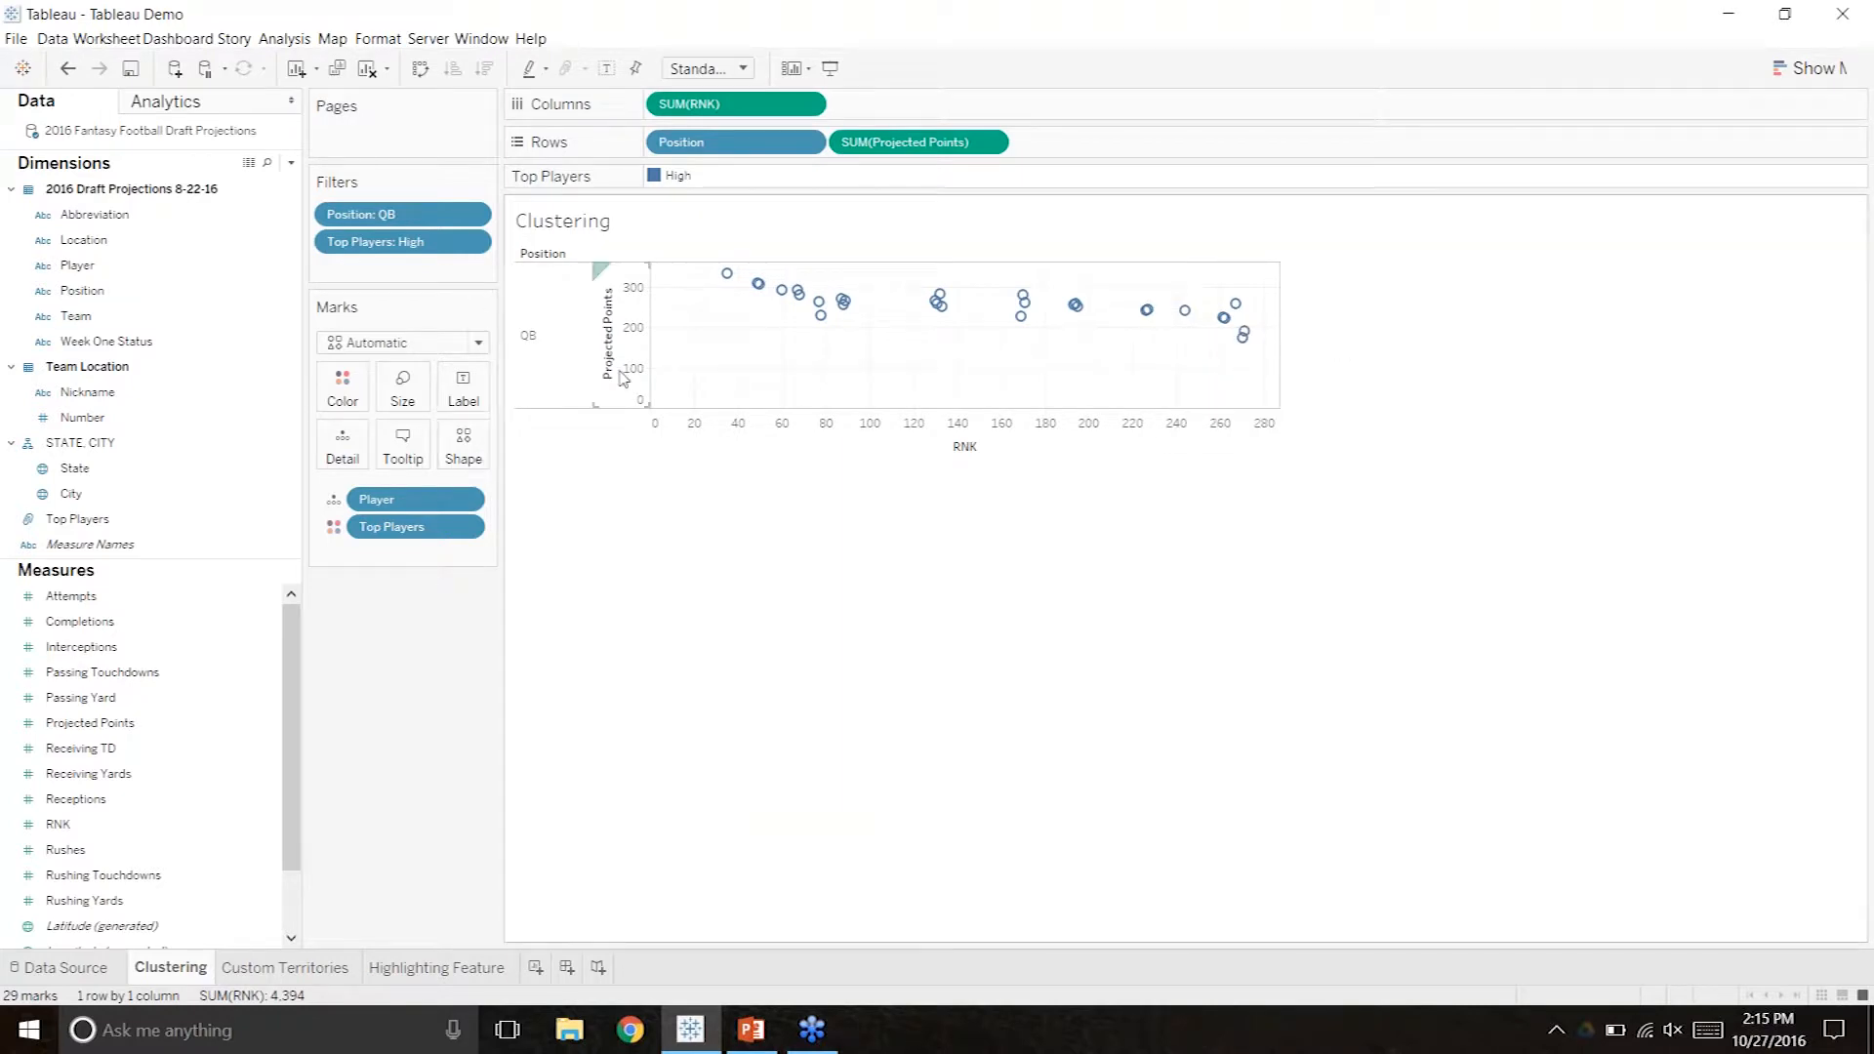
pyautogui.moveTo(725, 283)
# On the Custom Territories map, group the five marks from St. Louis to Detroit, the northern California marks and Boston by City, State.
pyautogui.click(325, 982)
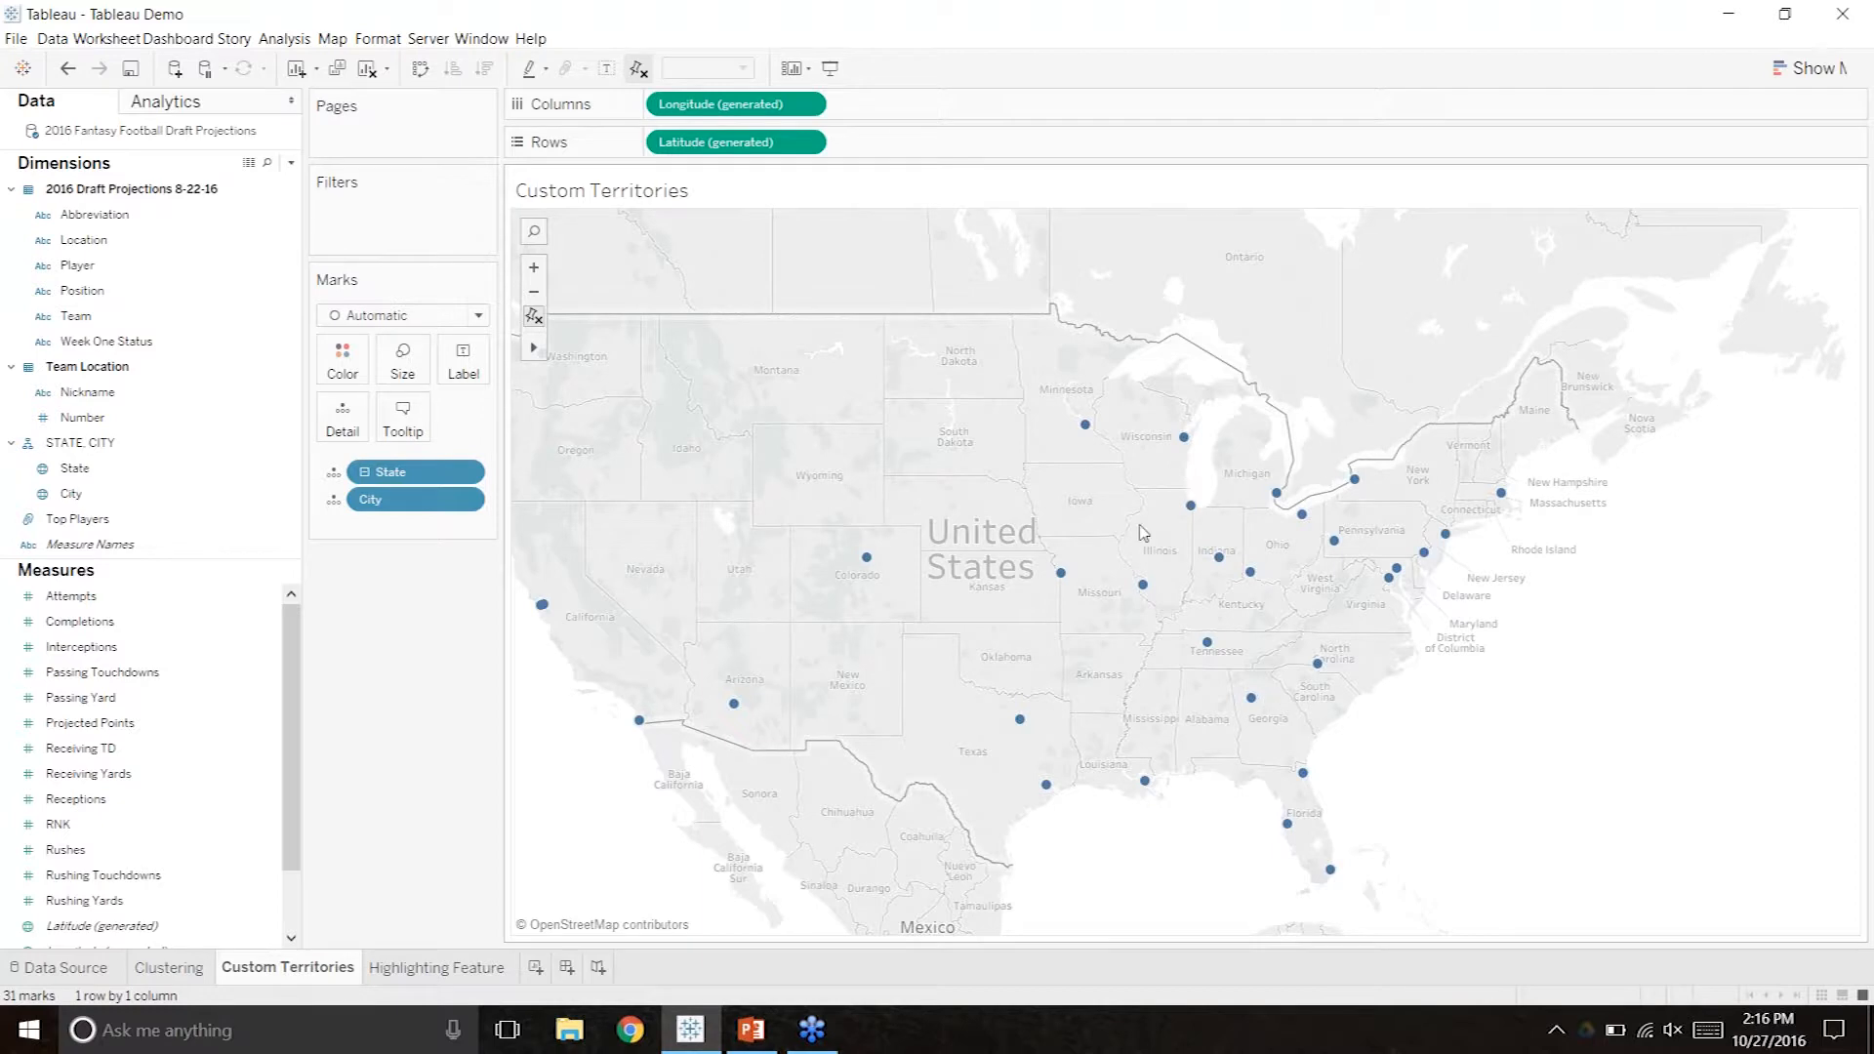
pyautogui.moveTo(1100, 484); pyautogui.dragTo(1290, 615)
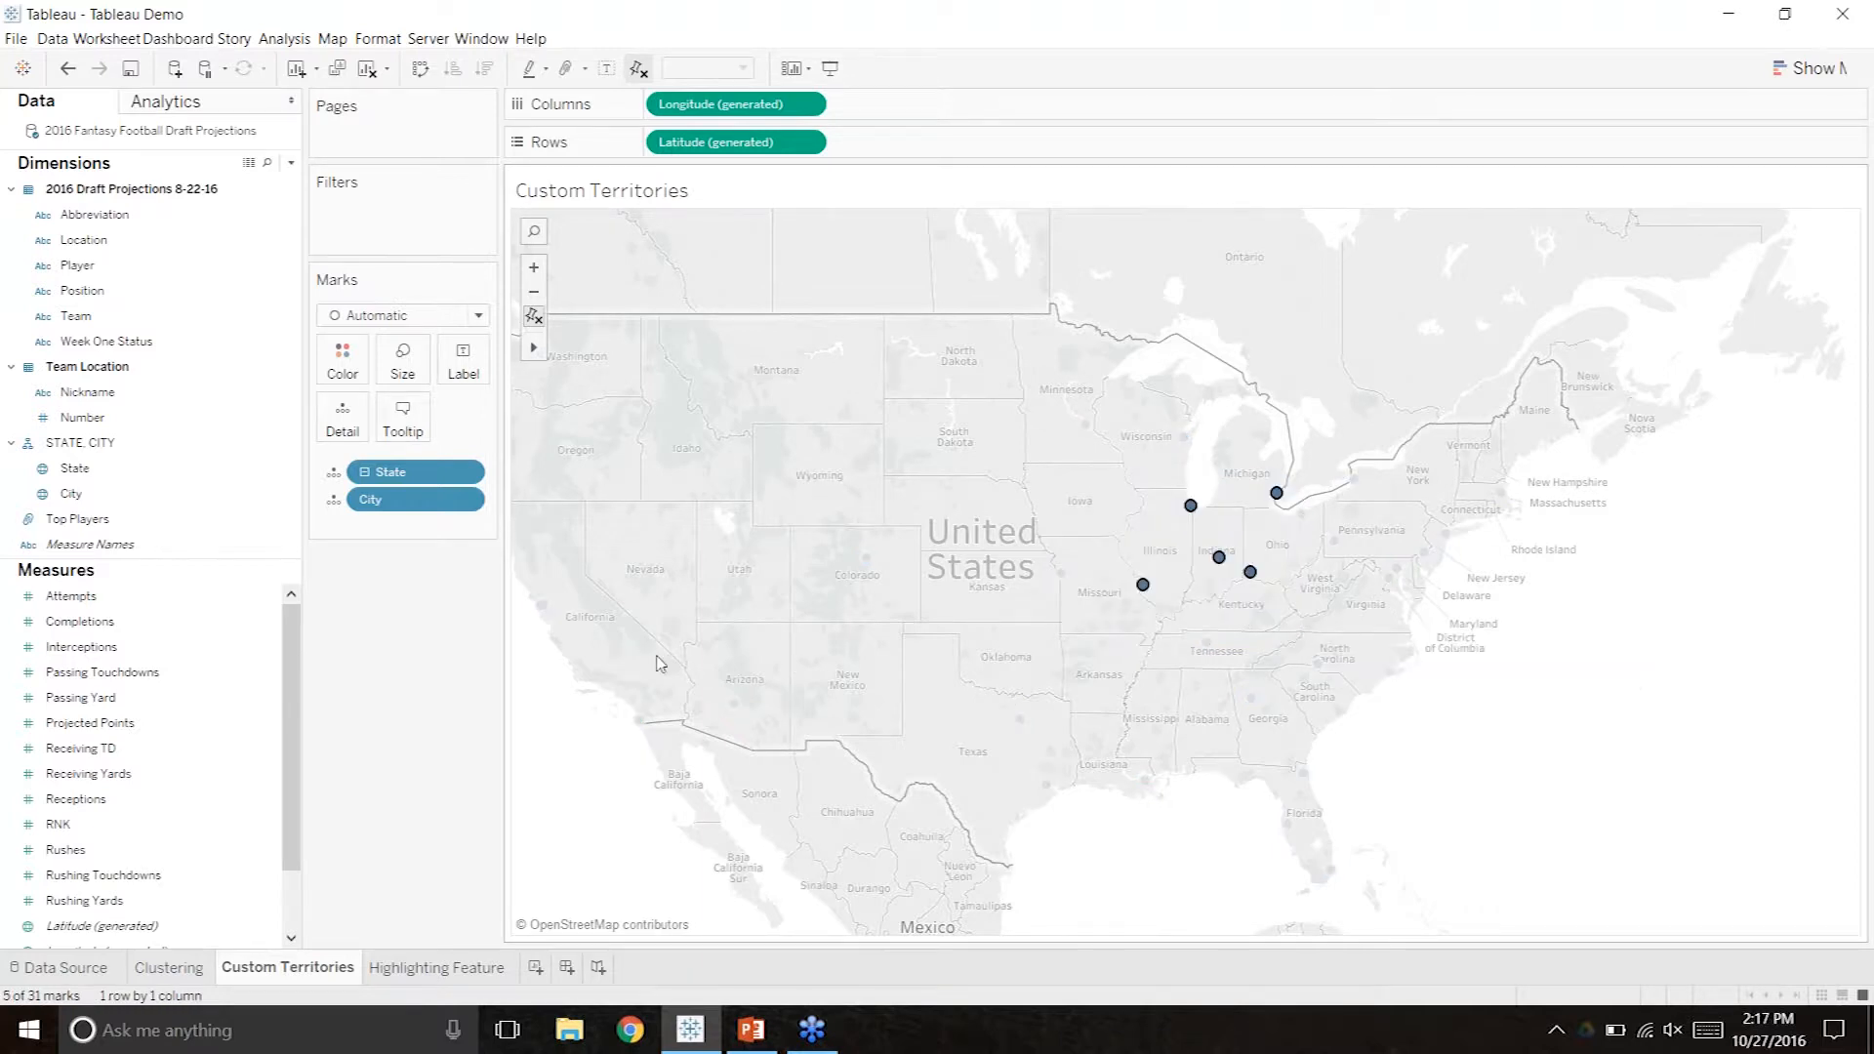
pyautogui.keyDown('ctrl'); pyautogui.click(542, 605); pyautogui.keyUp('ctrl')
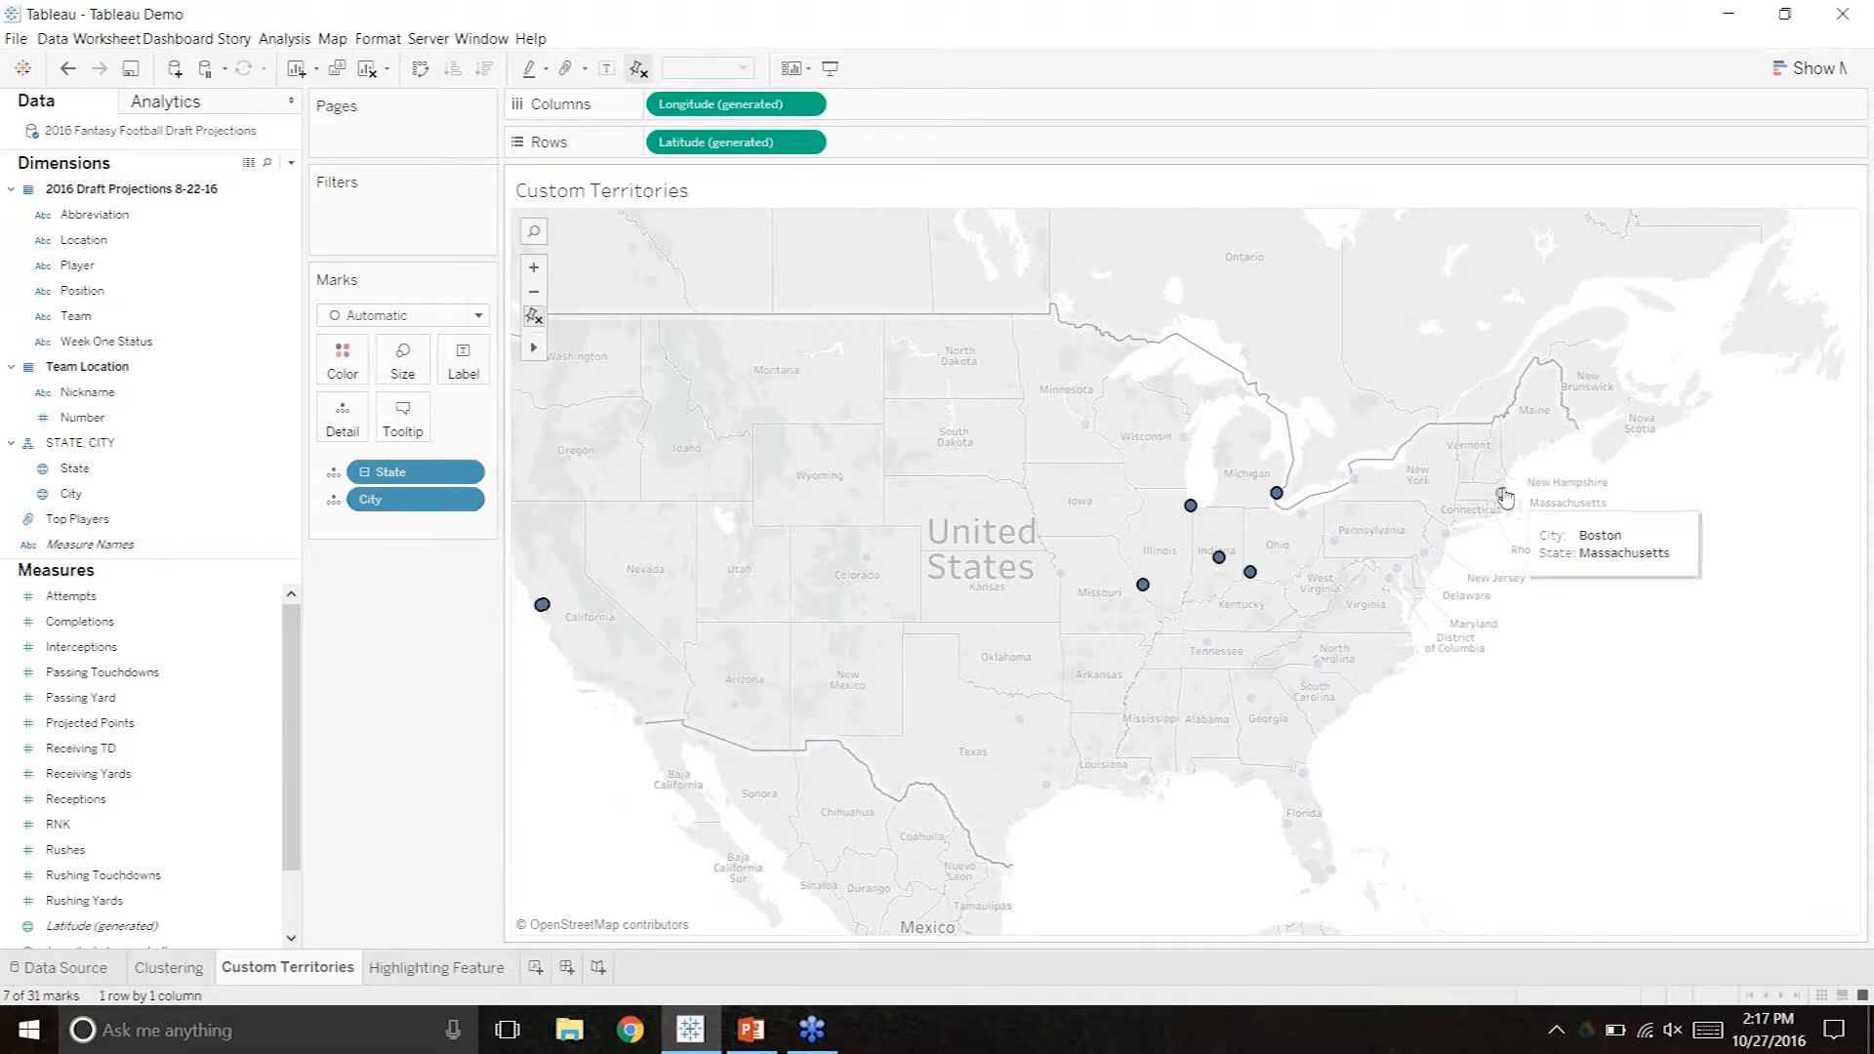
pyautogui.moveTo(1471, 469); pyautogui.dragTo(1552, 510)
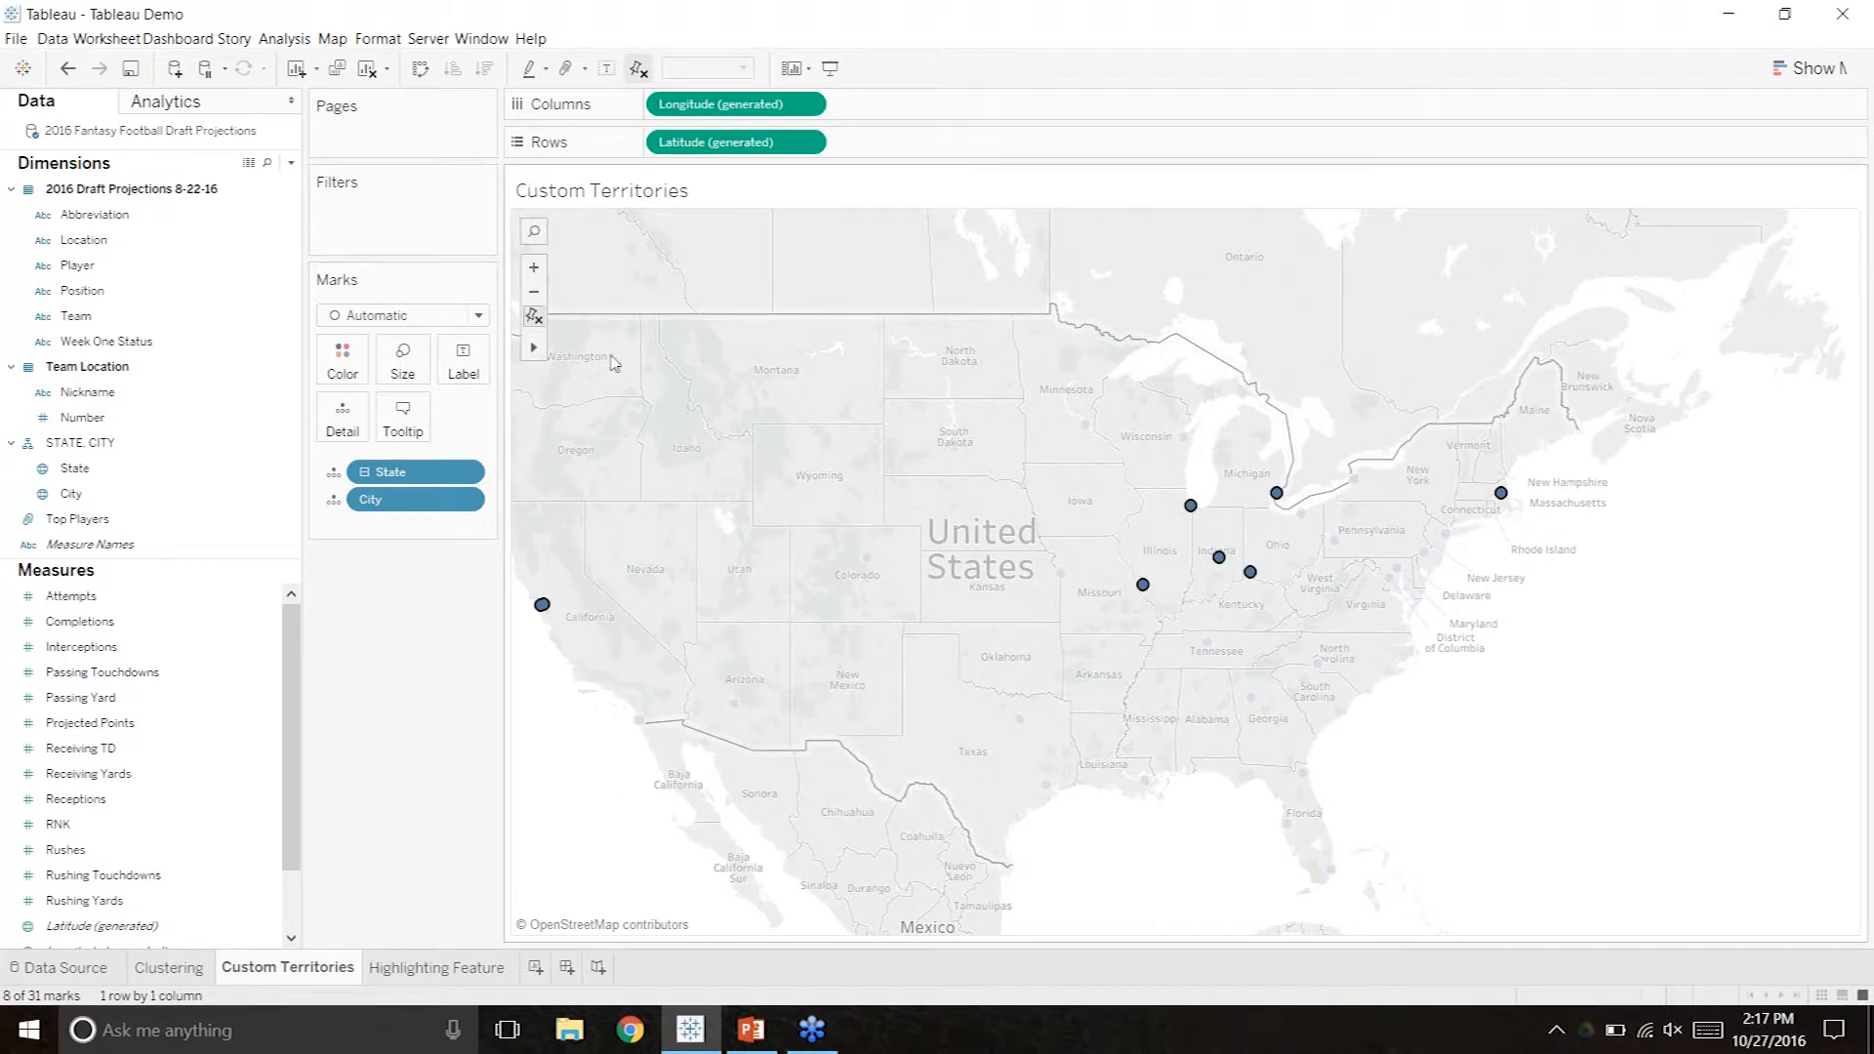
pyautogui.moveTo(1252, 576)
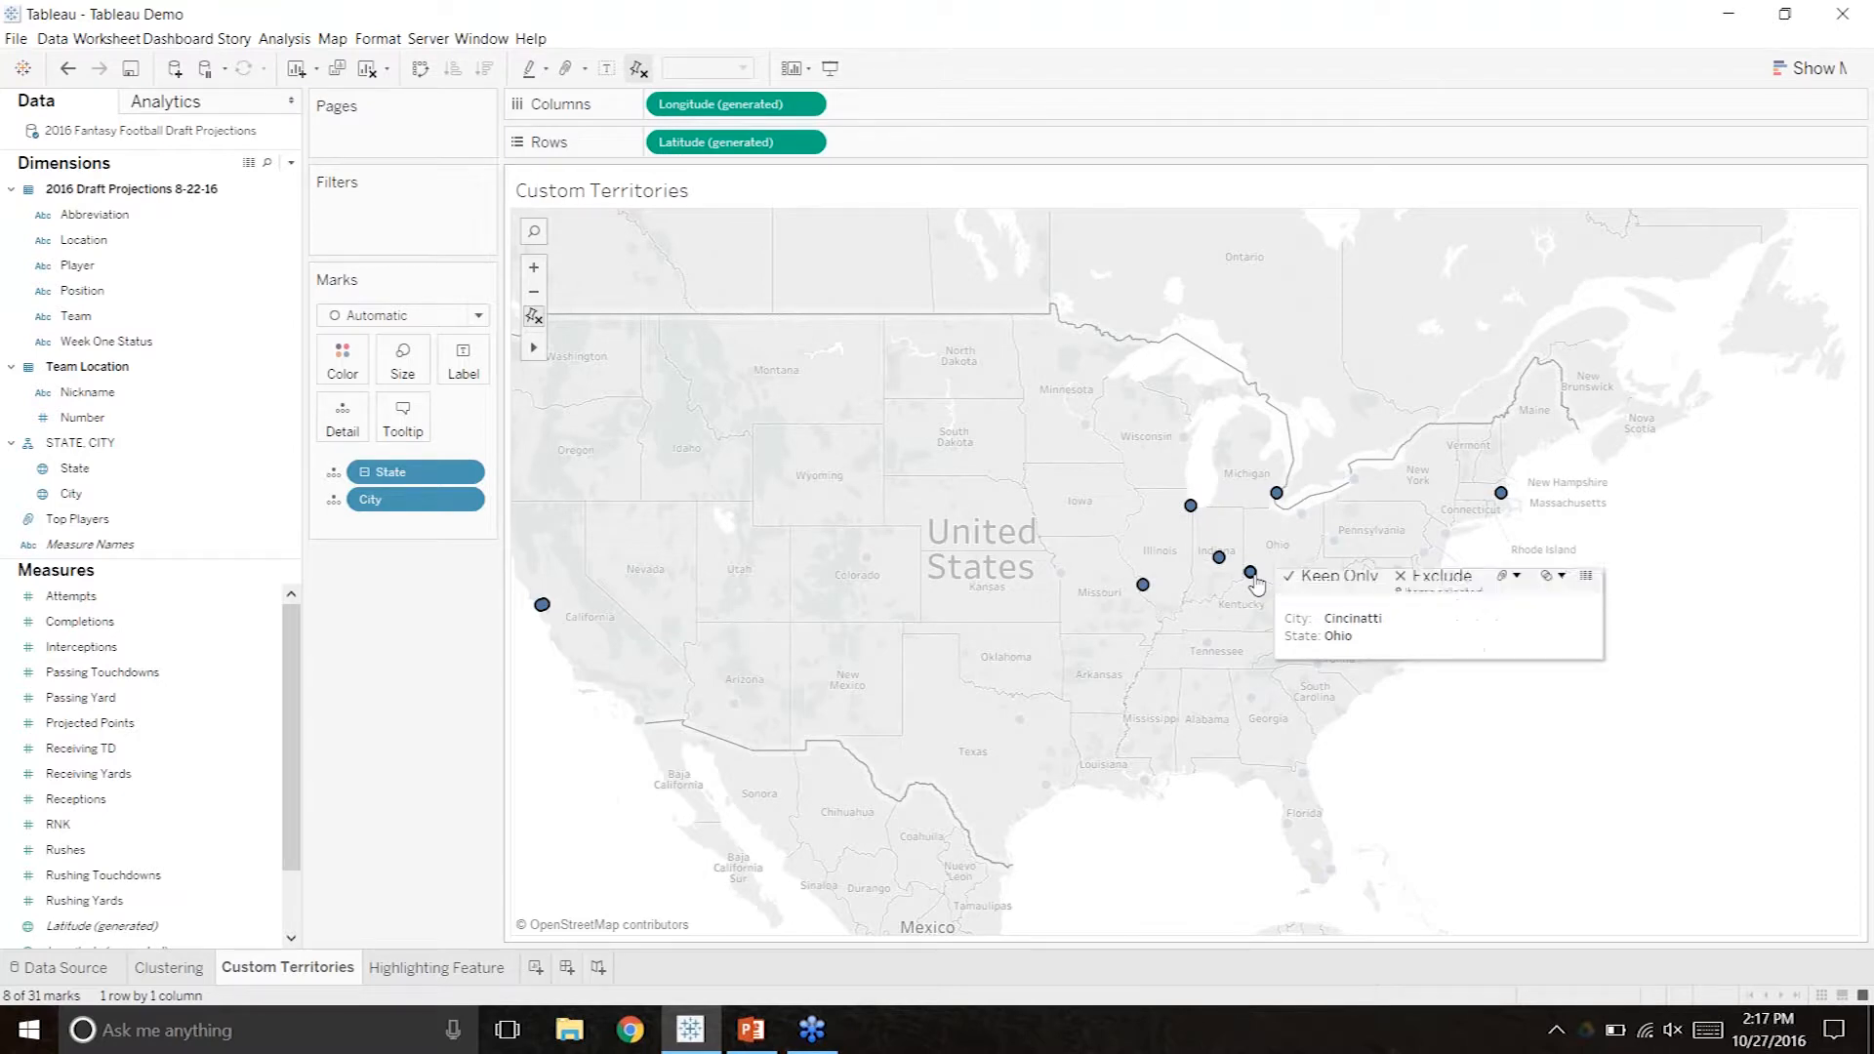
pyautogui.rightClick(1253, 576)
pyautogui.moveTo(1384, 935)
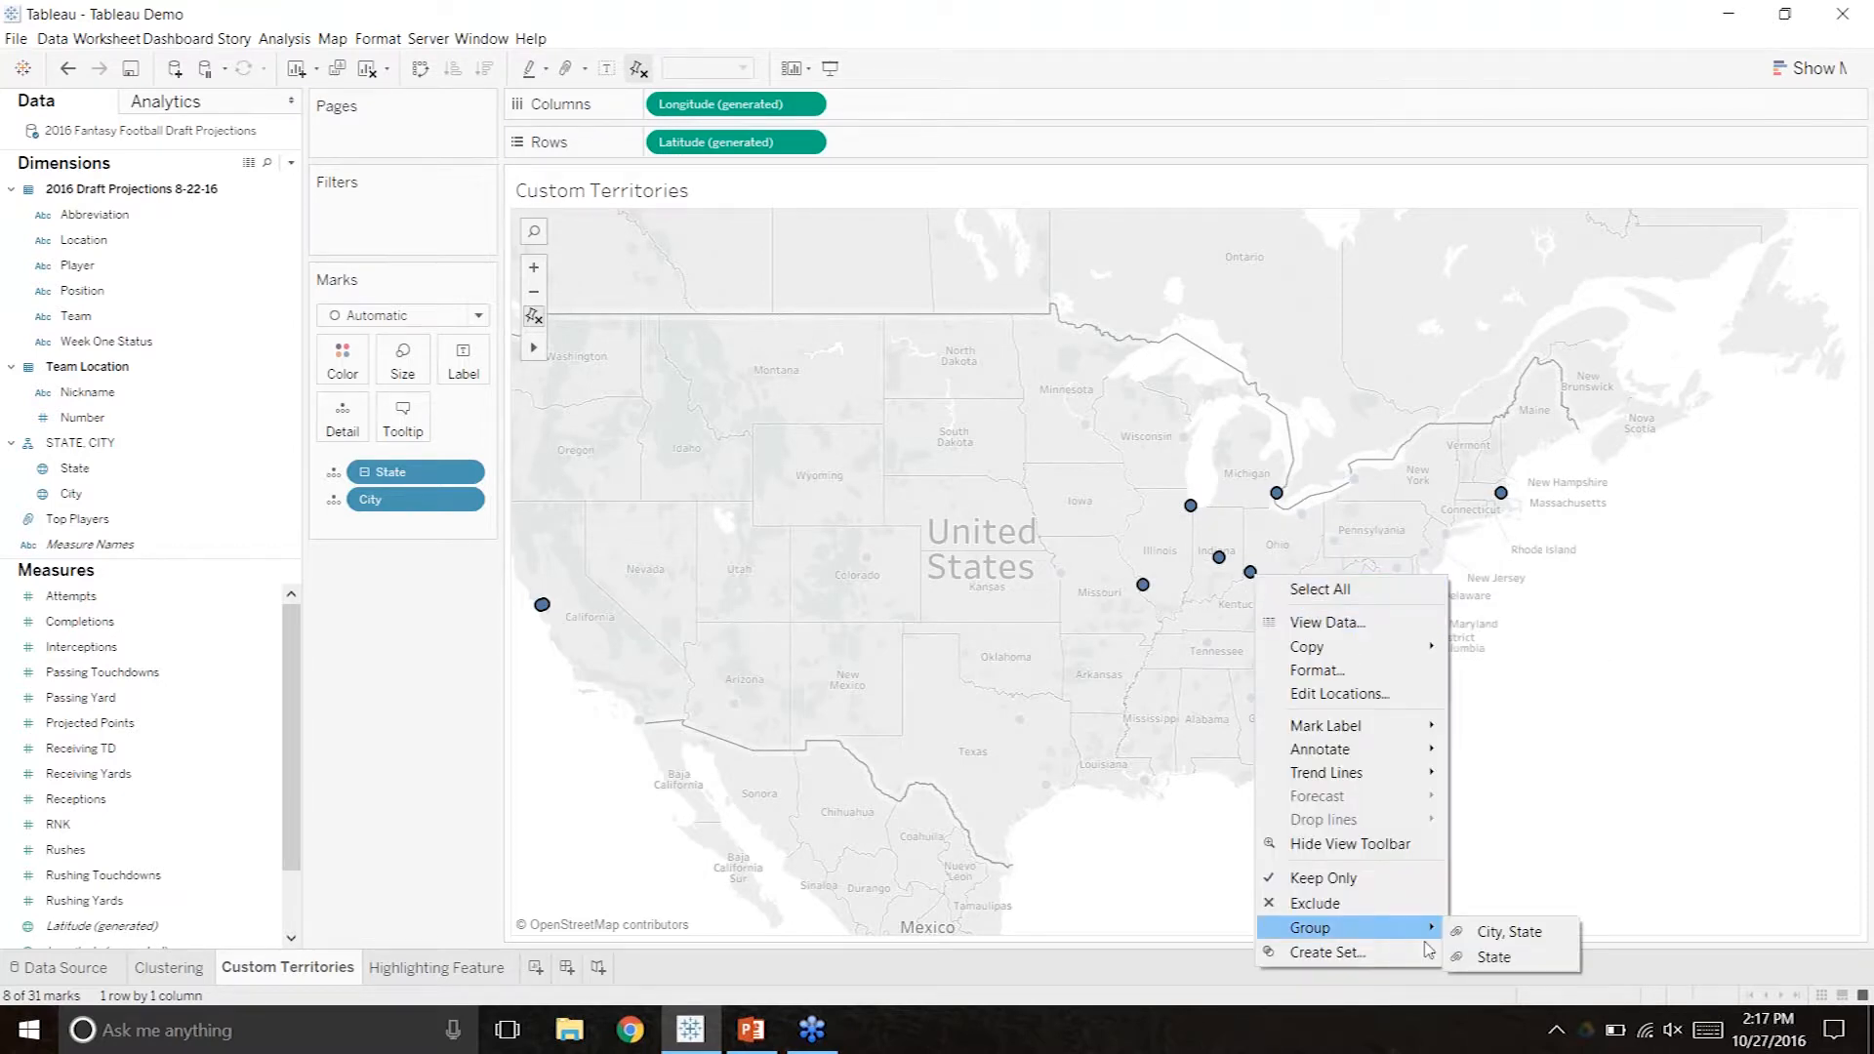
pyautogui.click(1520, 933)
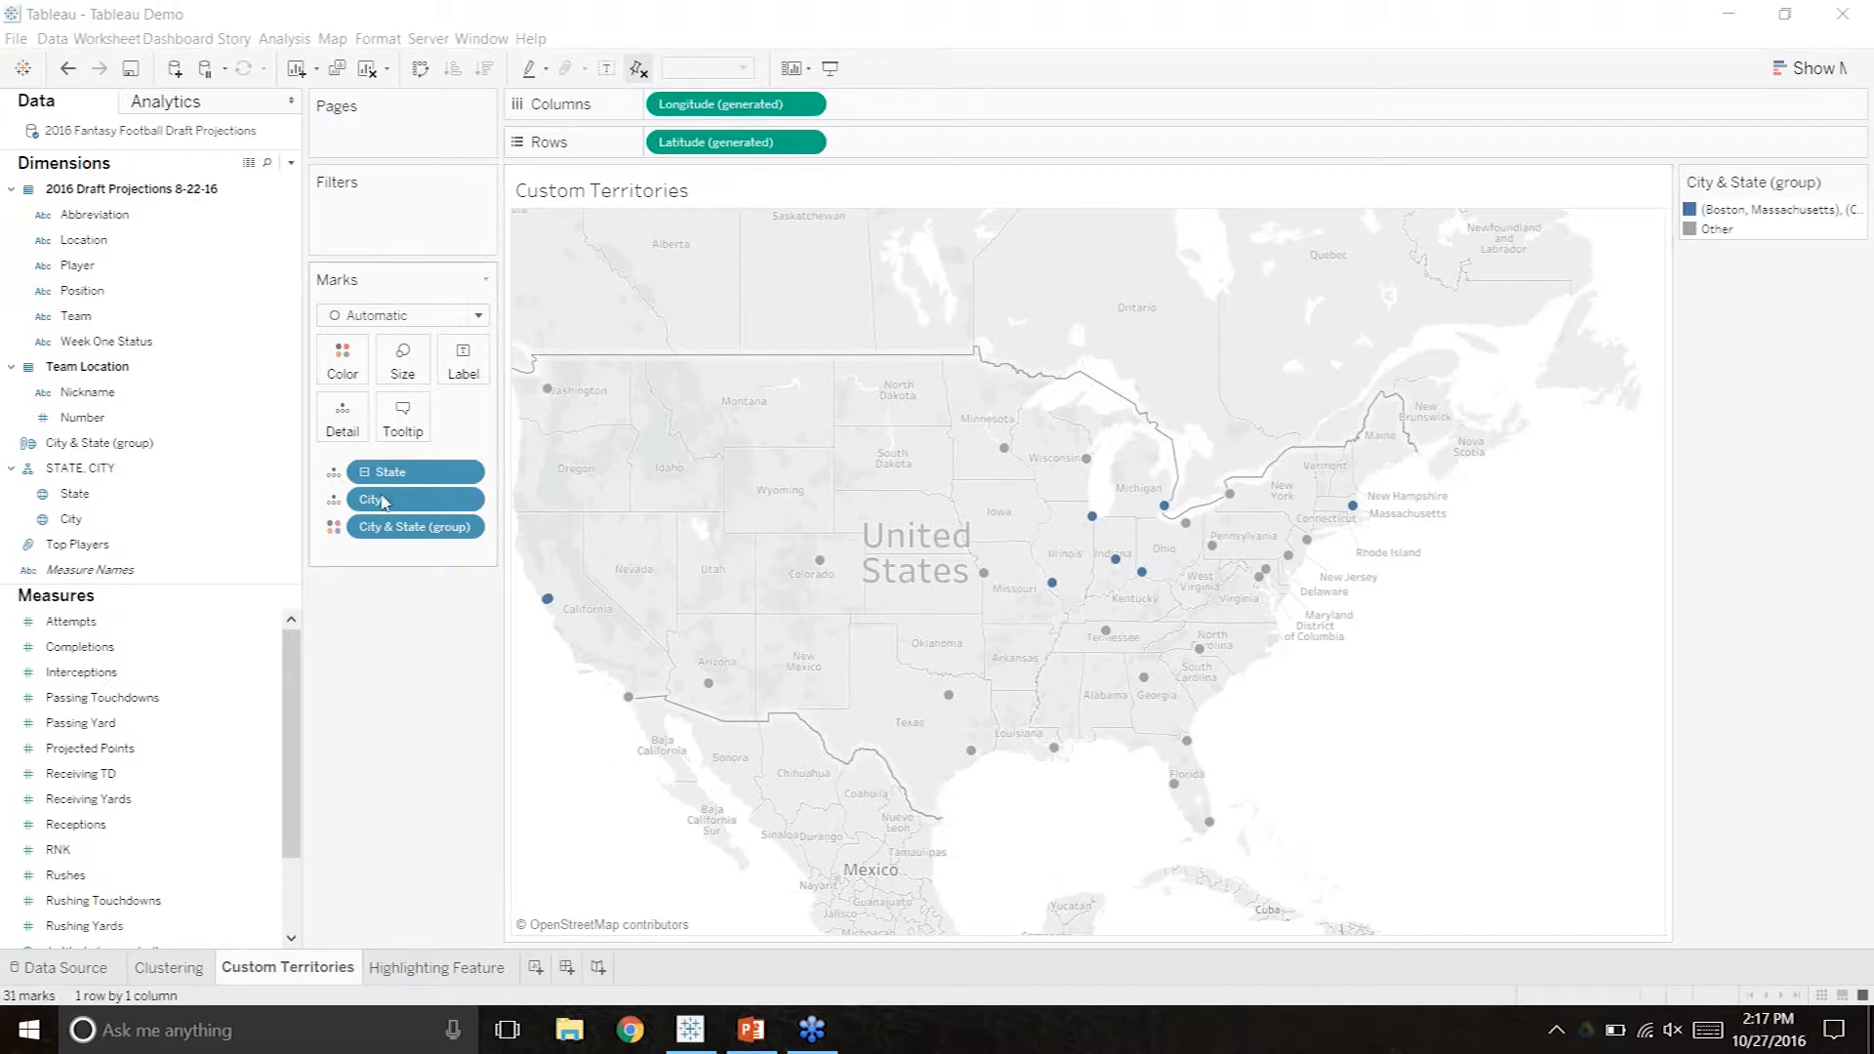
# Edit the City & State group and rename the field as Fantasy Team Ownership.
pyautogui.click(147, 442)
pyautogui.click(286, 444)
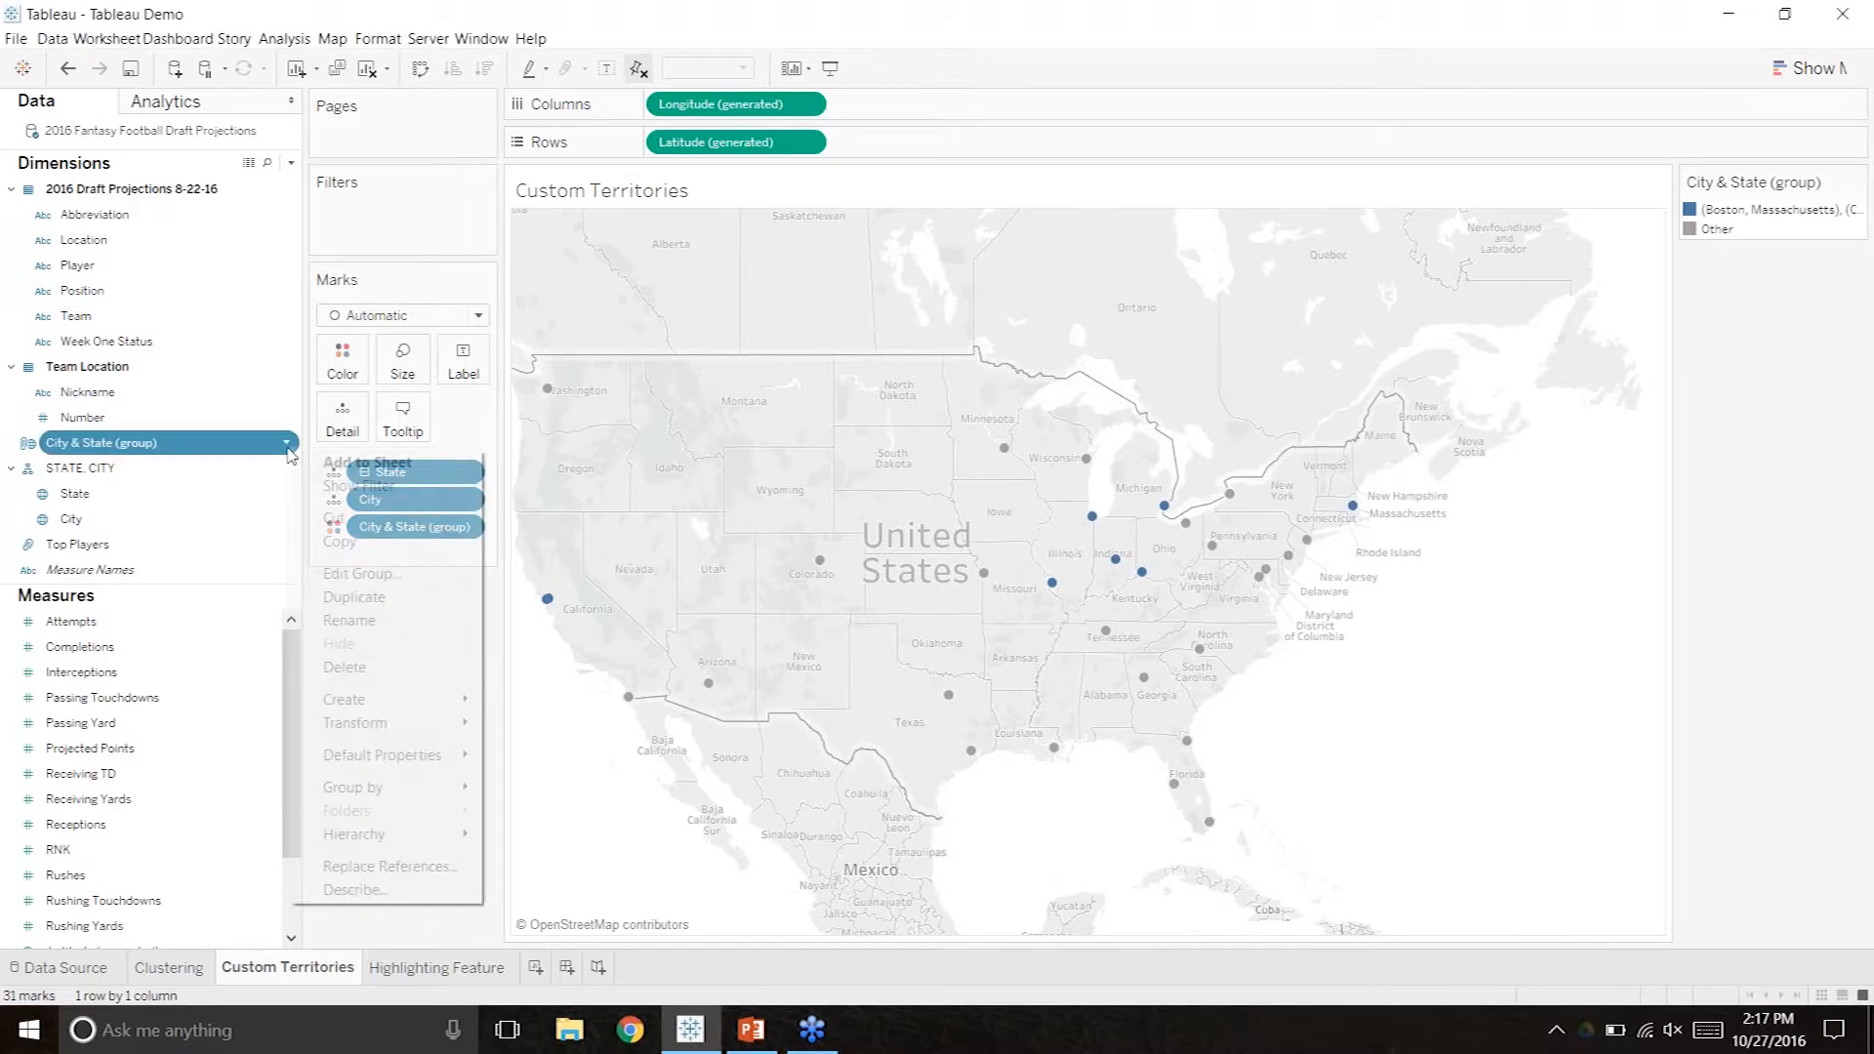
pyautogui.click(361, 573)
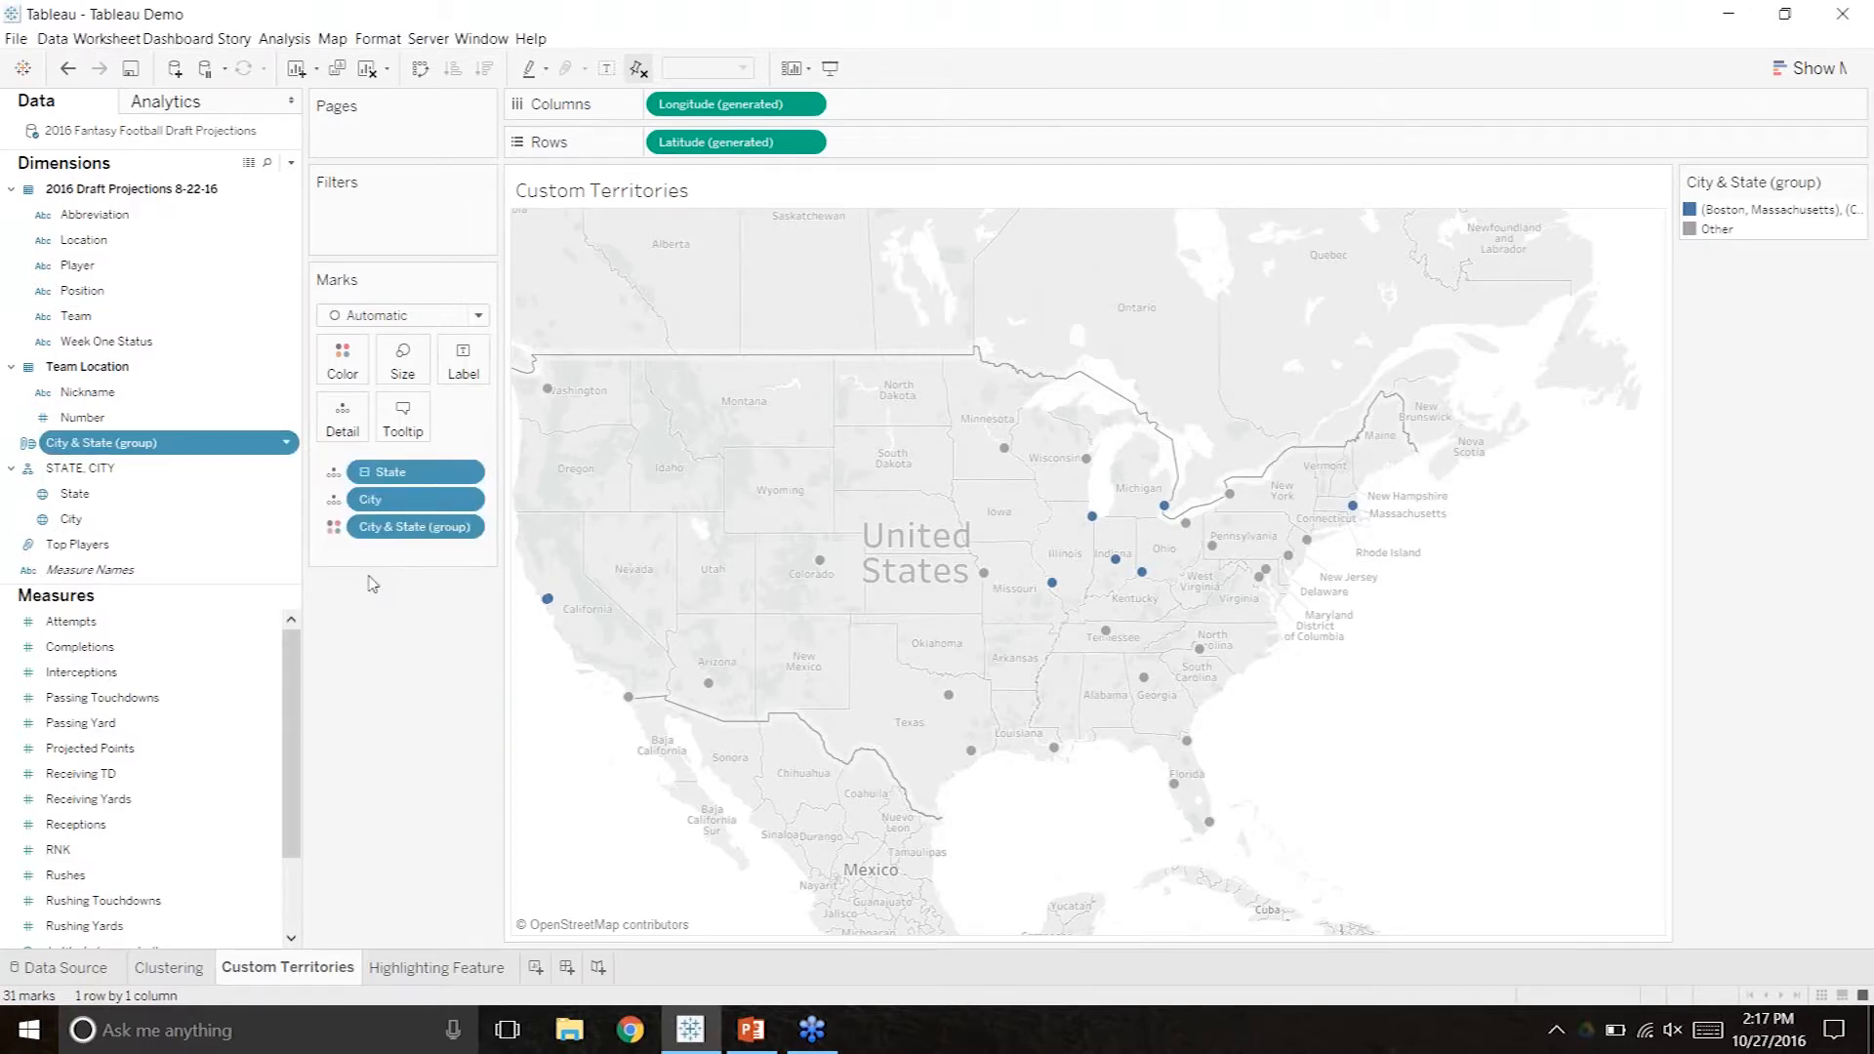
pyautogui.moveTo(920, 330); pyautogui.dragTo(735, 307)
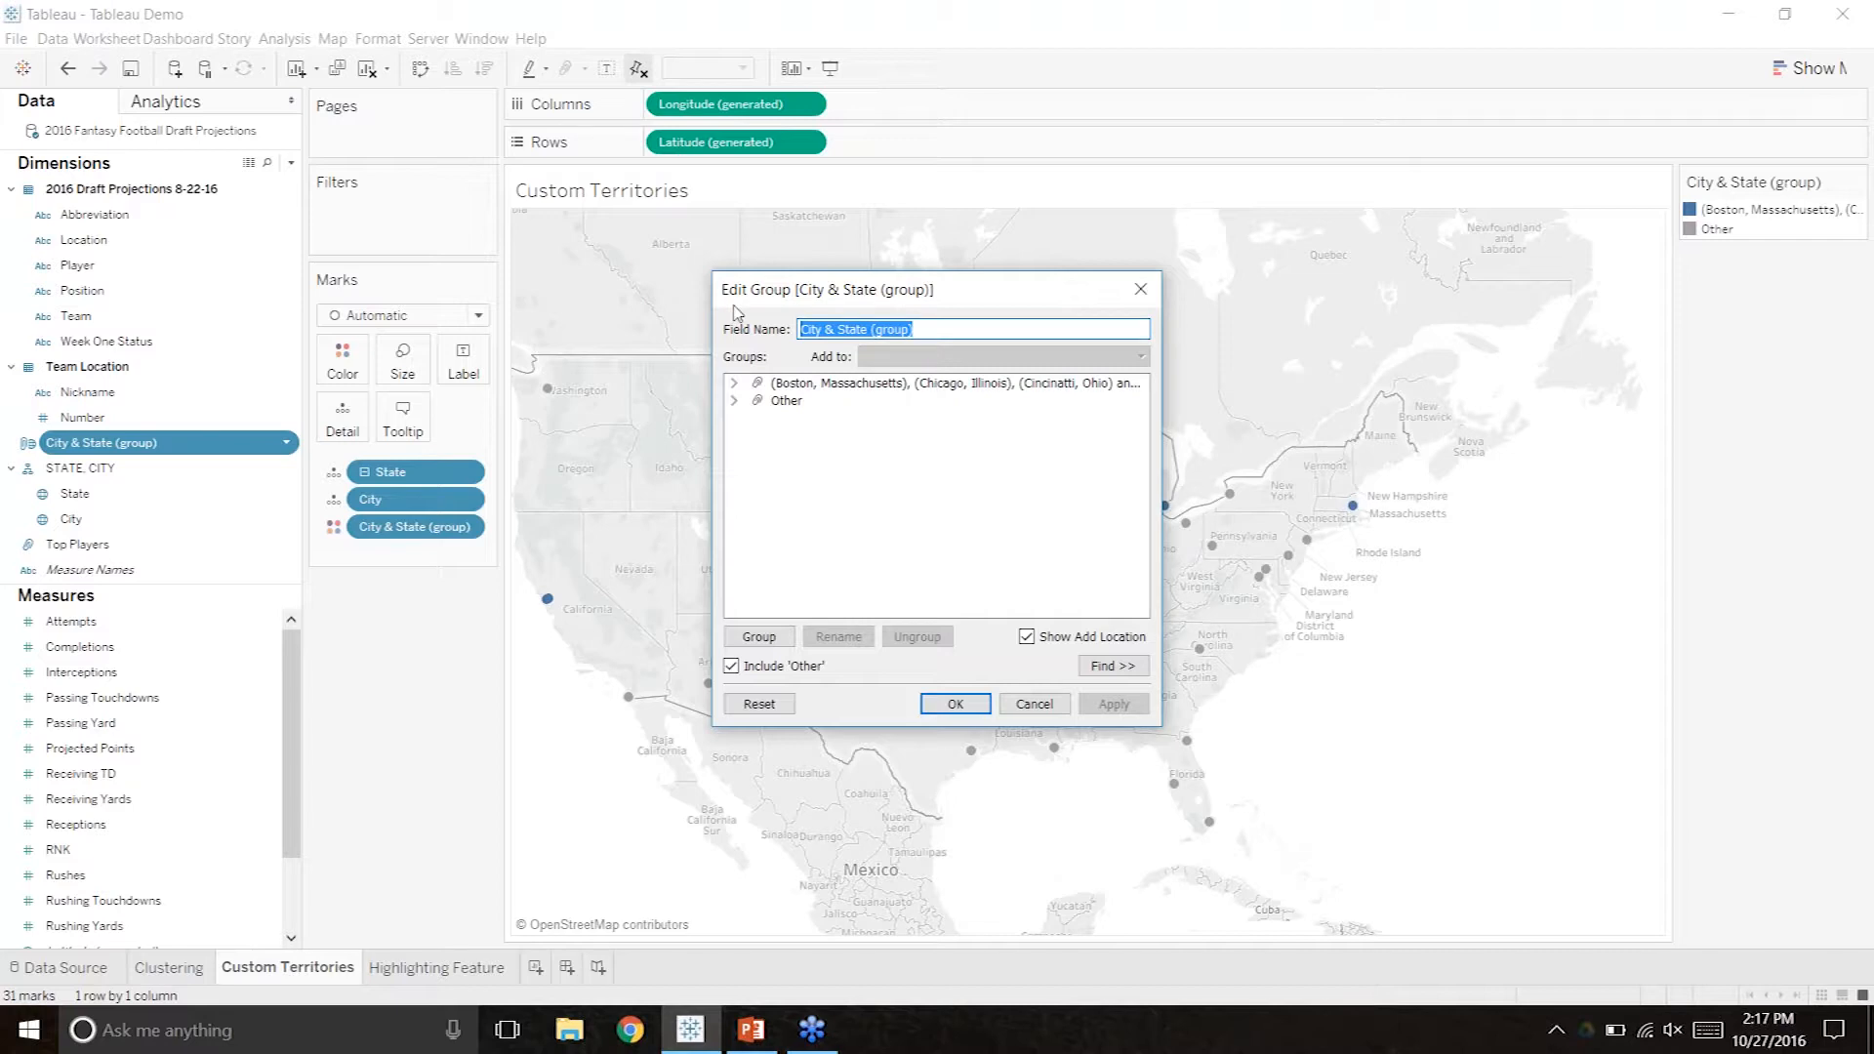
pyautogui.write('Fantasy Team Ov')
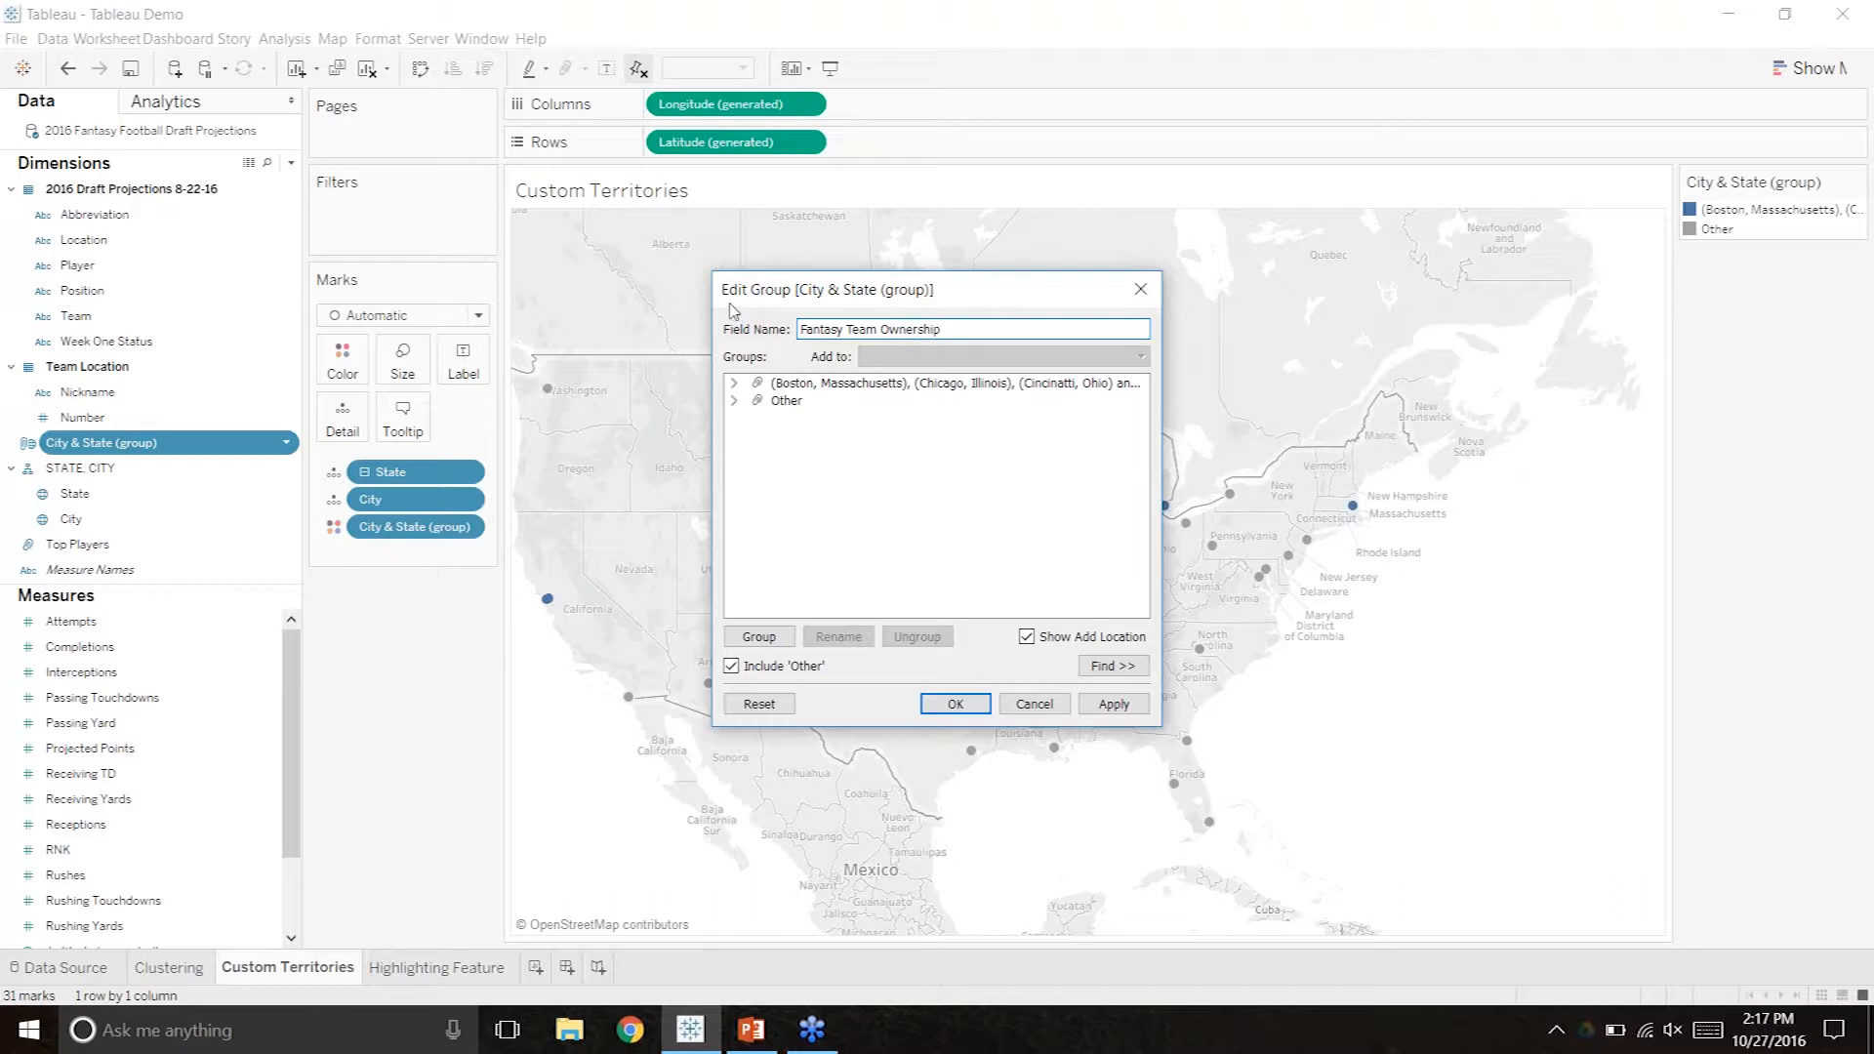
# Rename the group beginning with Boston, Massachusetts to the first team owner's name and apply the group changes.
pyautogui.click(847, 384)
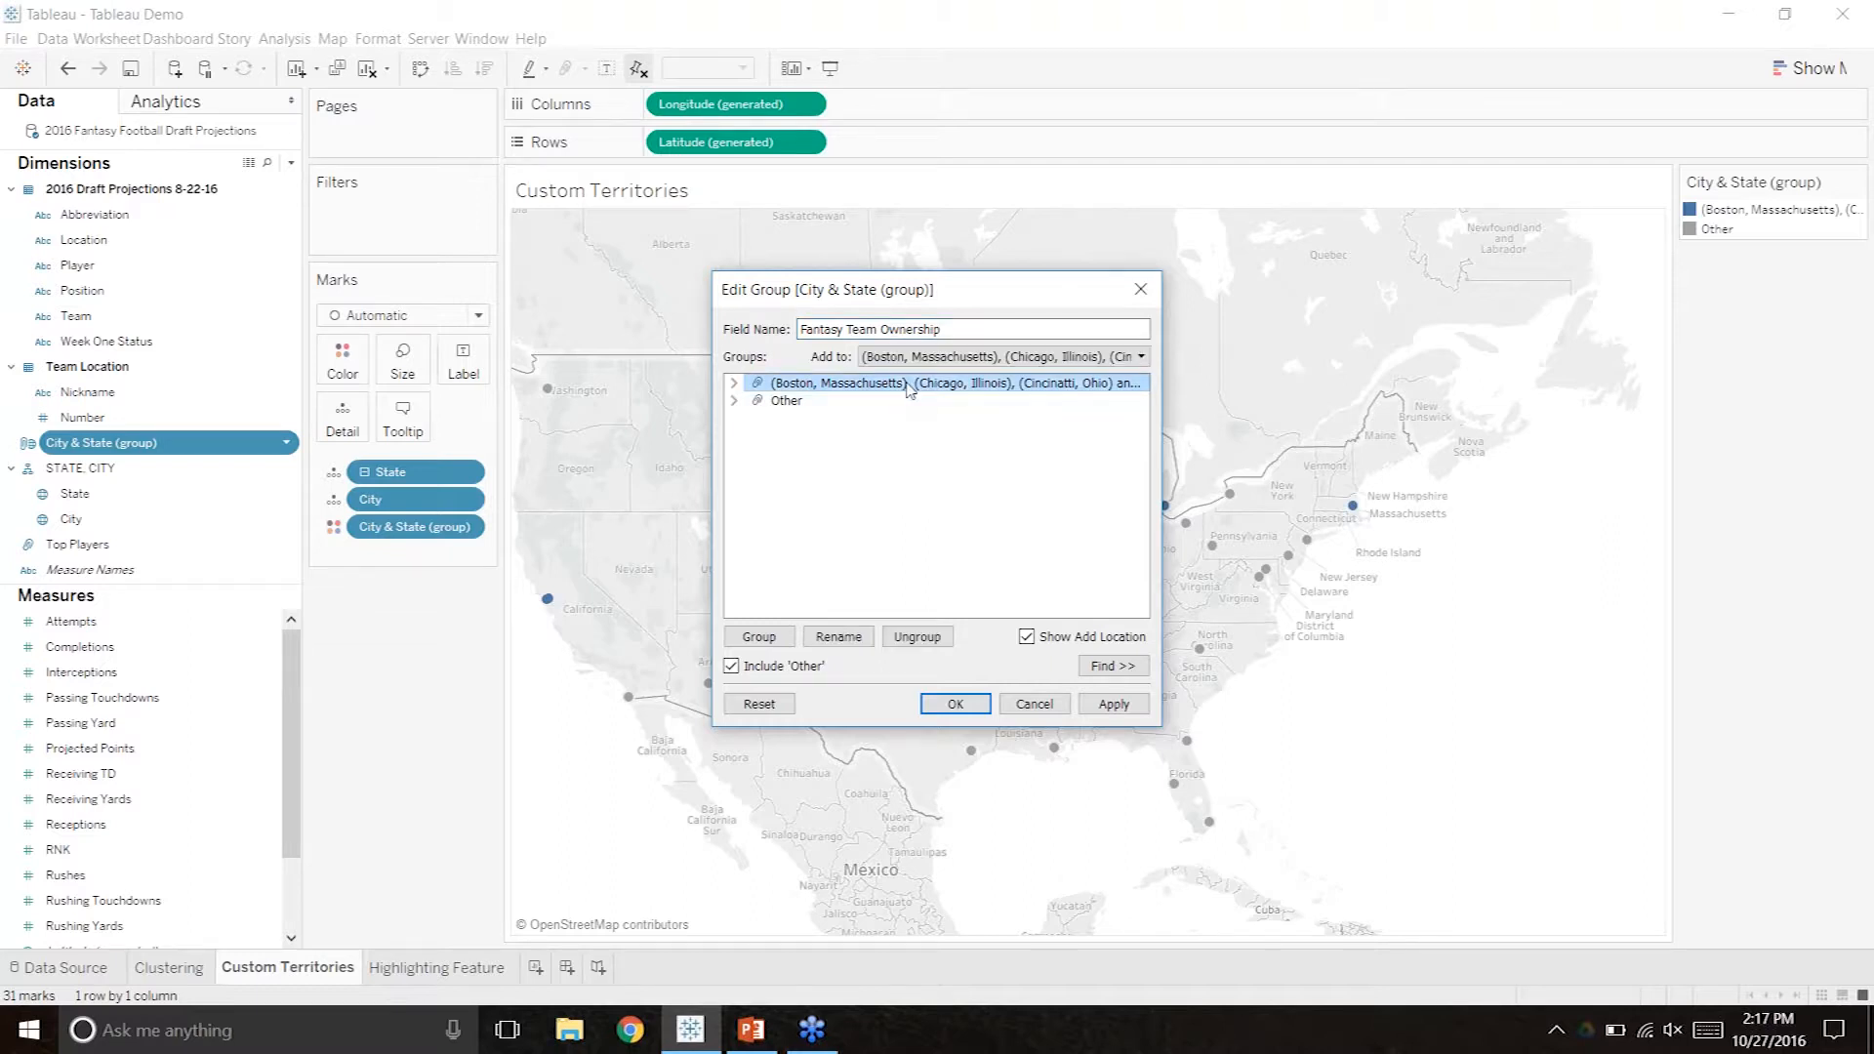
pyautogui.rightClick(910, 388)
pyautogui.click(998, 432)
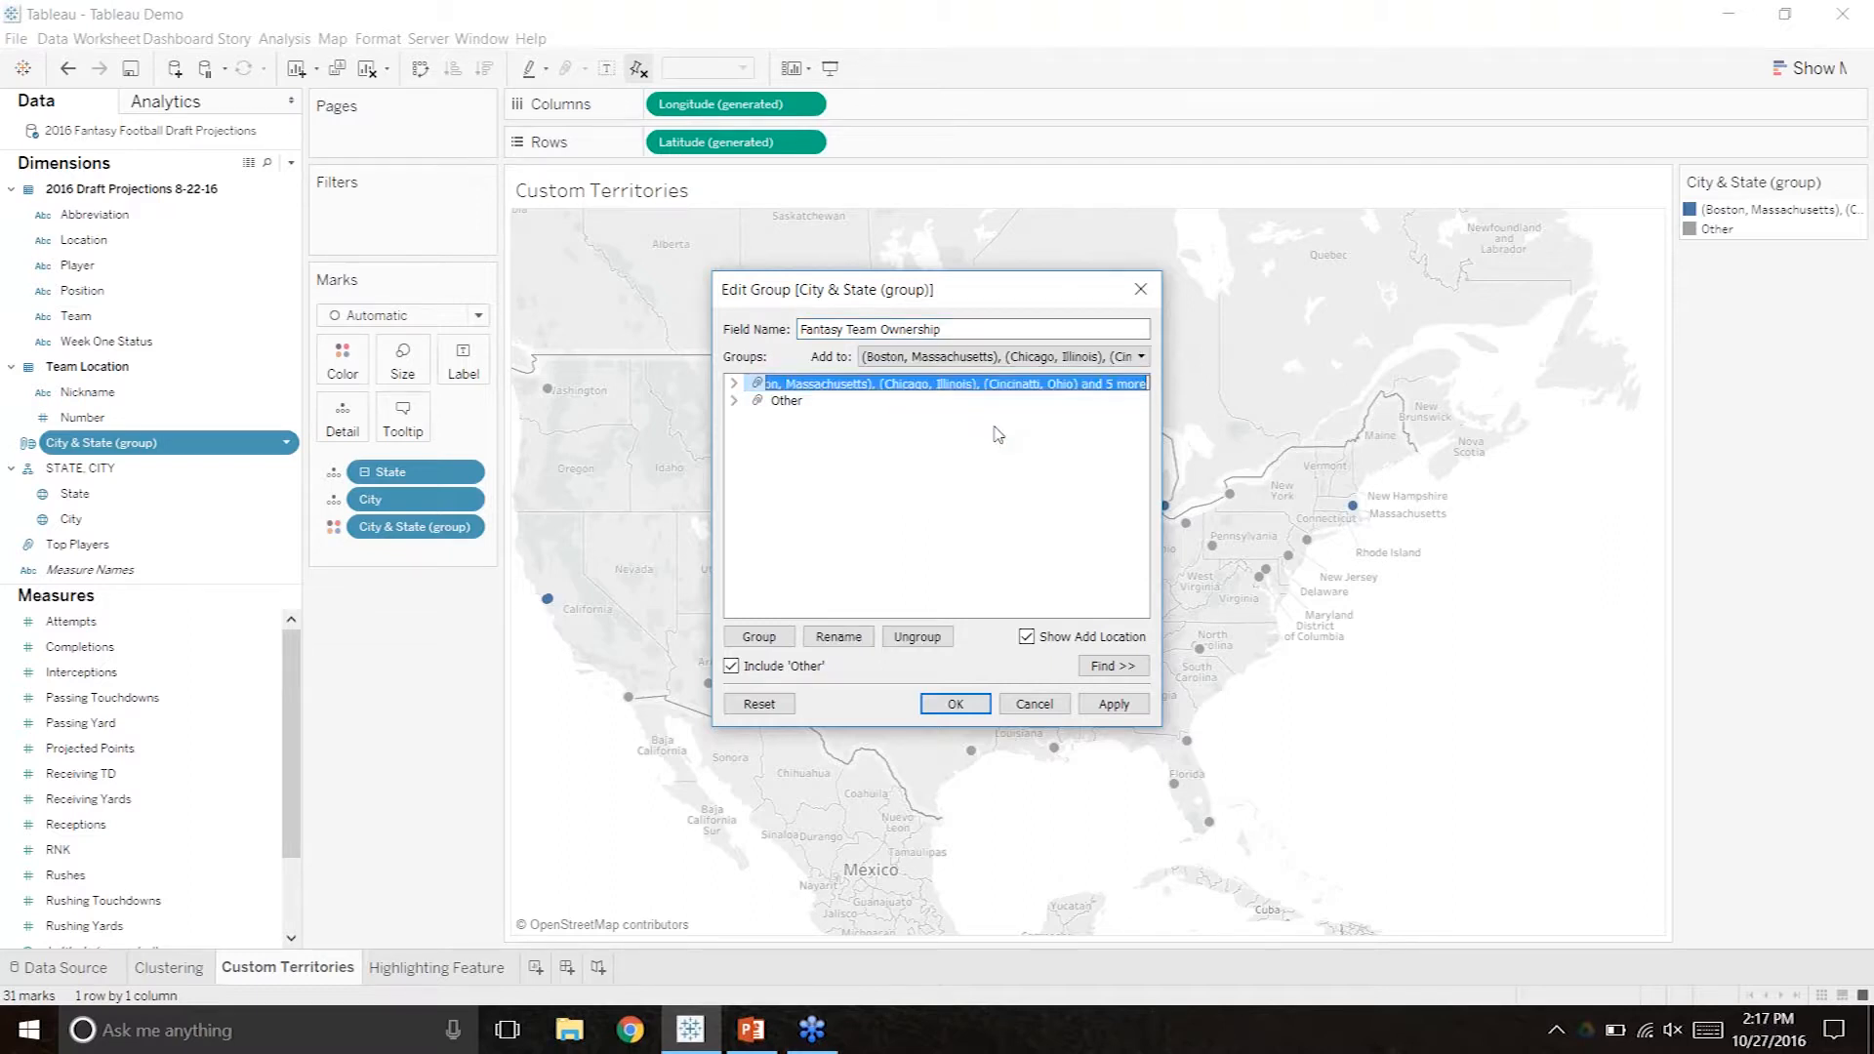
pyautogui.write('Katelyn')
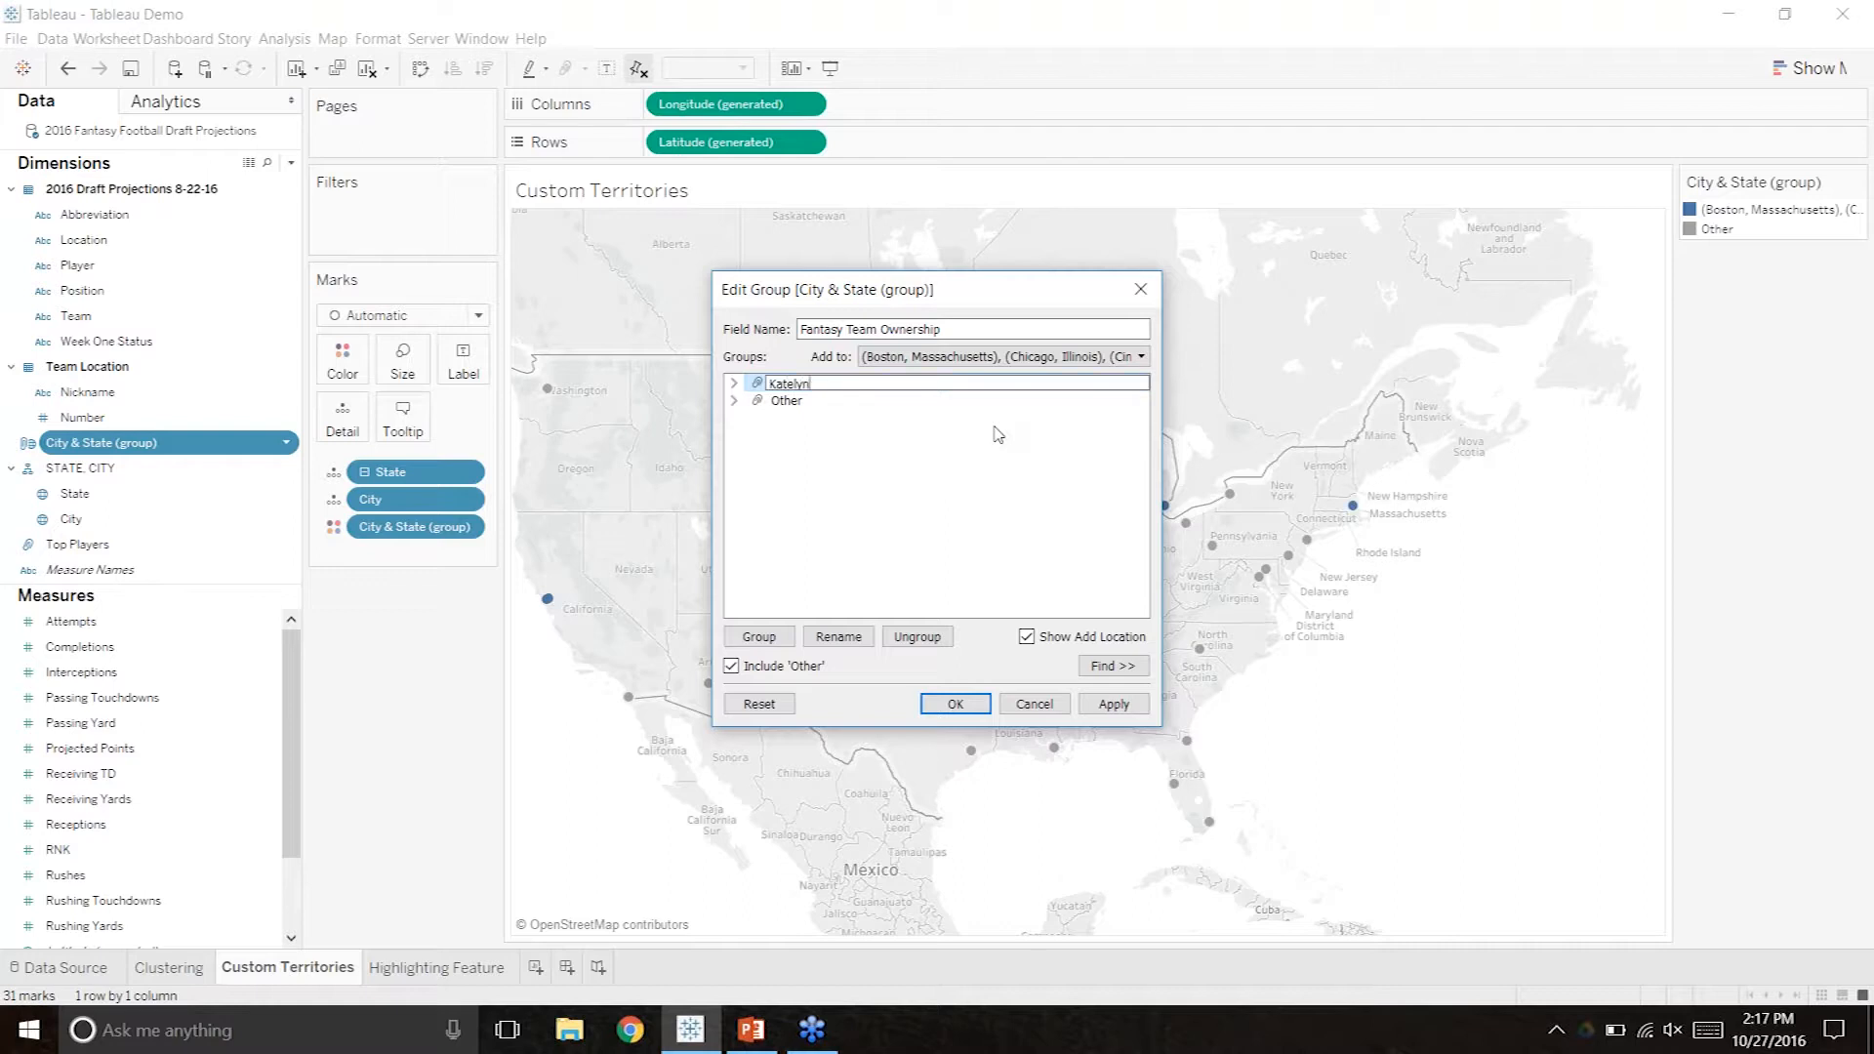
pyautogui.press('Return')
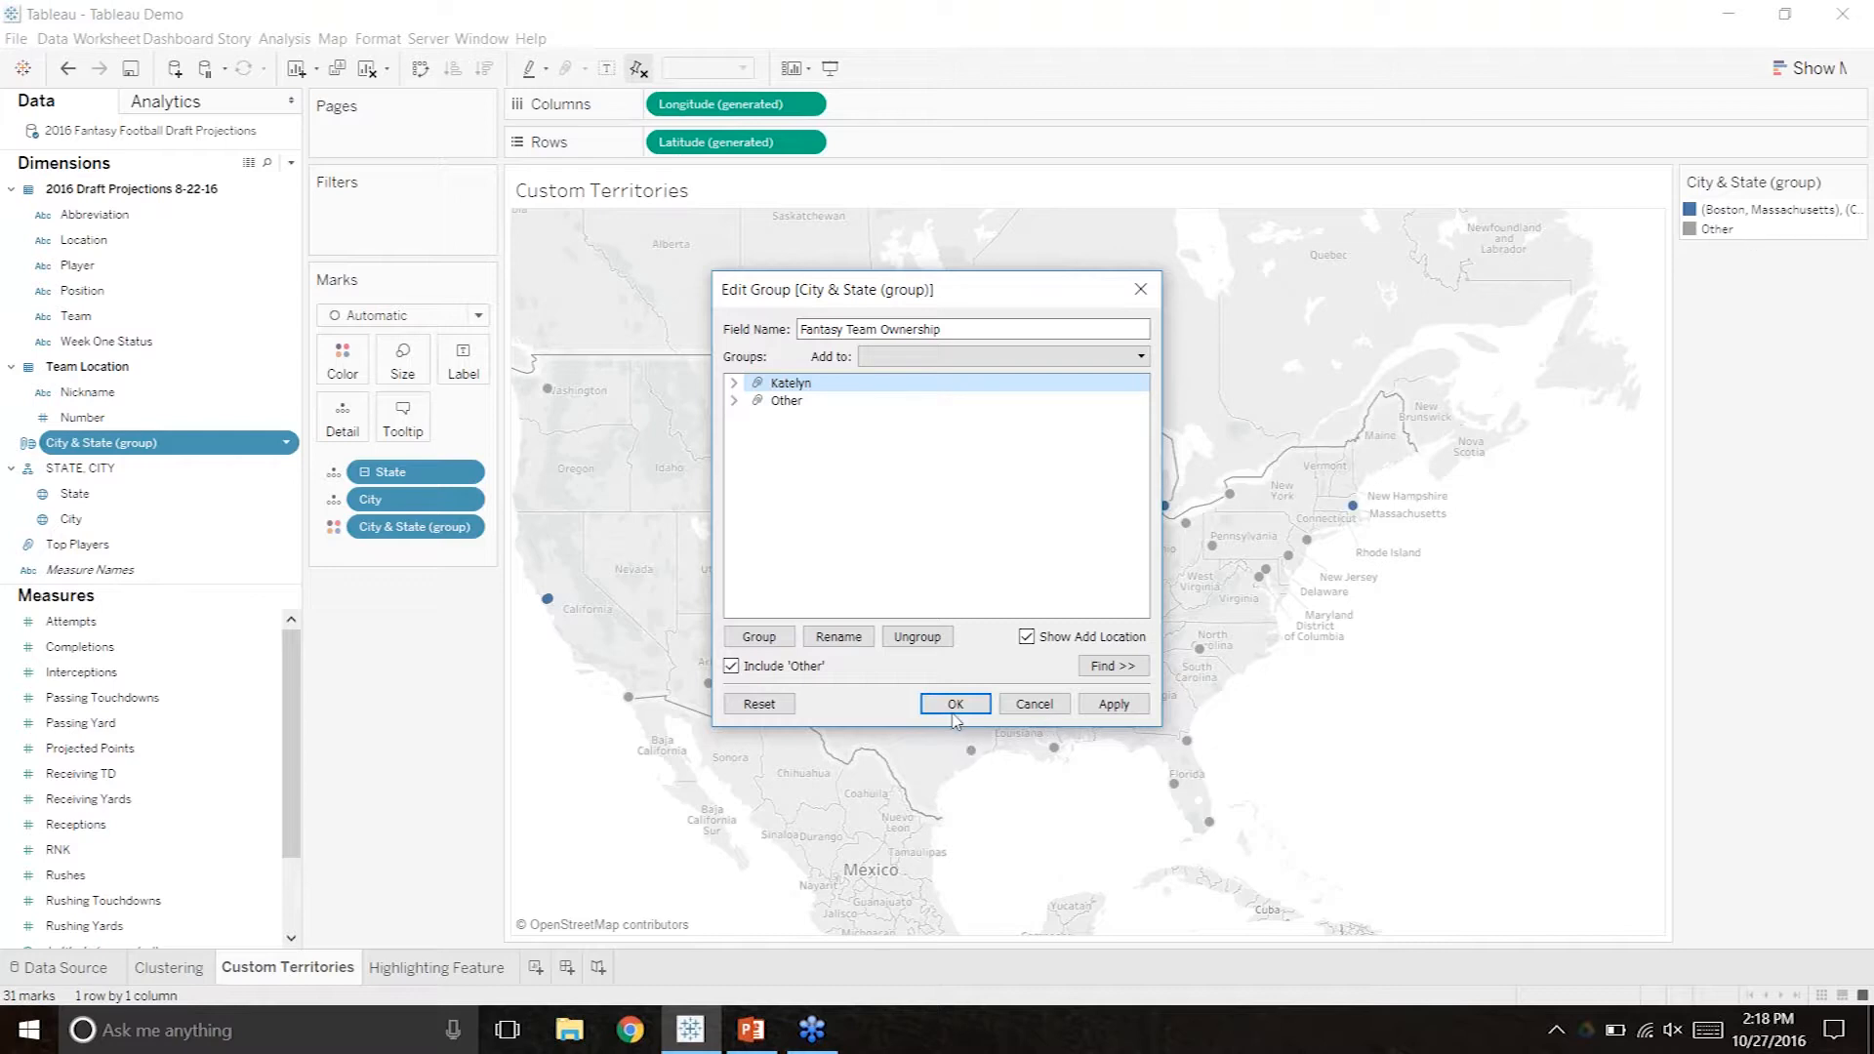
pyautogui.click(984, 708)
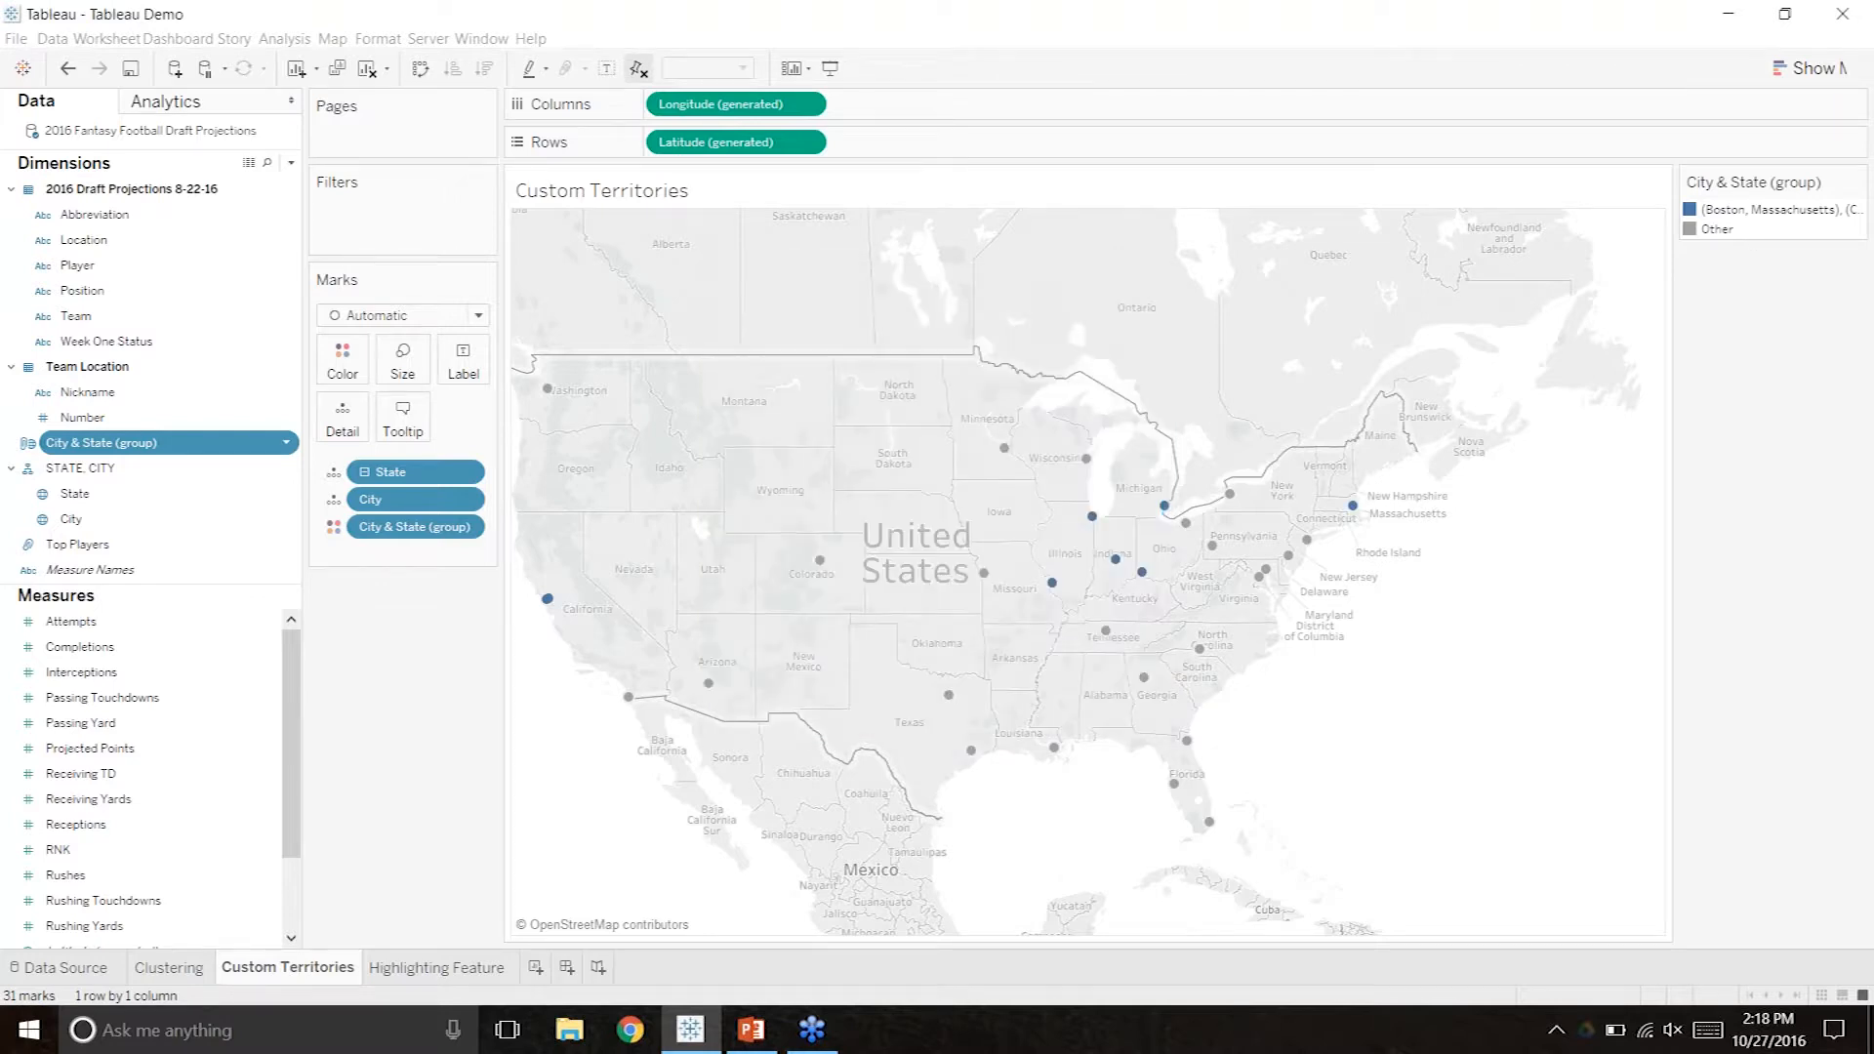
# Group the map marks in Washington state, Minnesota, Houston and the Northeast from Buffalo to the Baltimore area.
pyautogui.moveTo(533, 377); pyautogui.dragTo(600, 436)
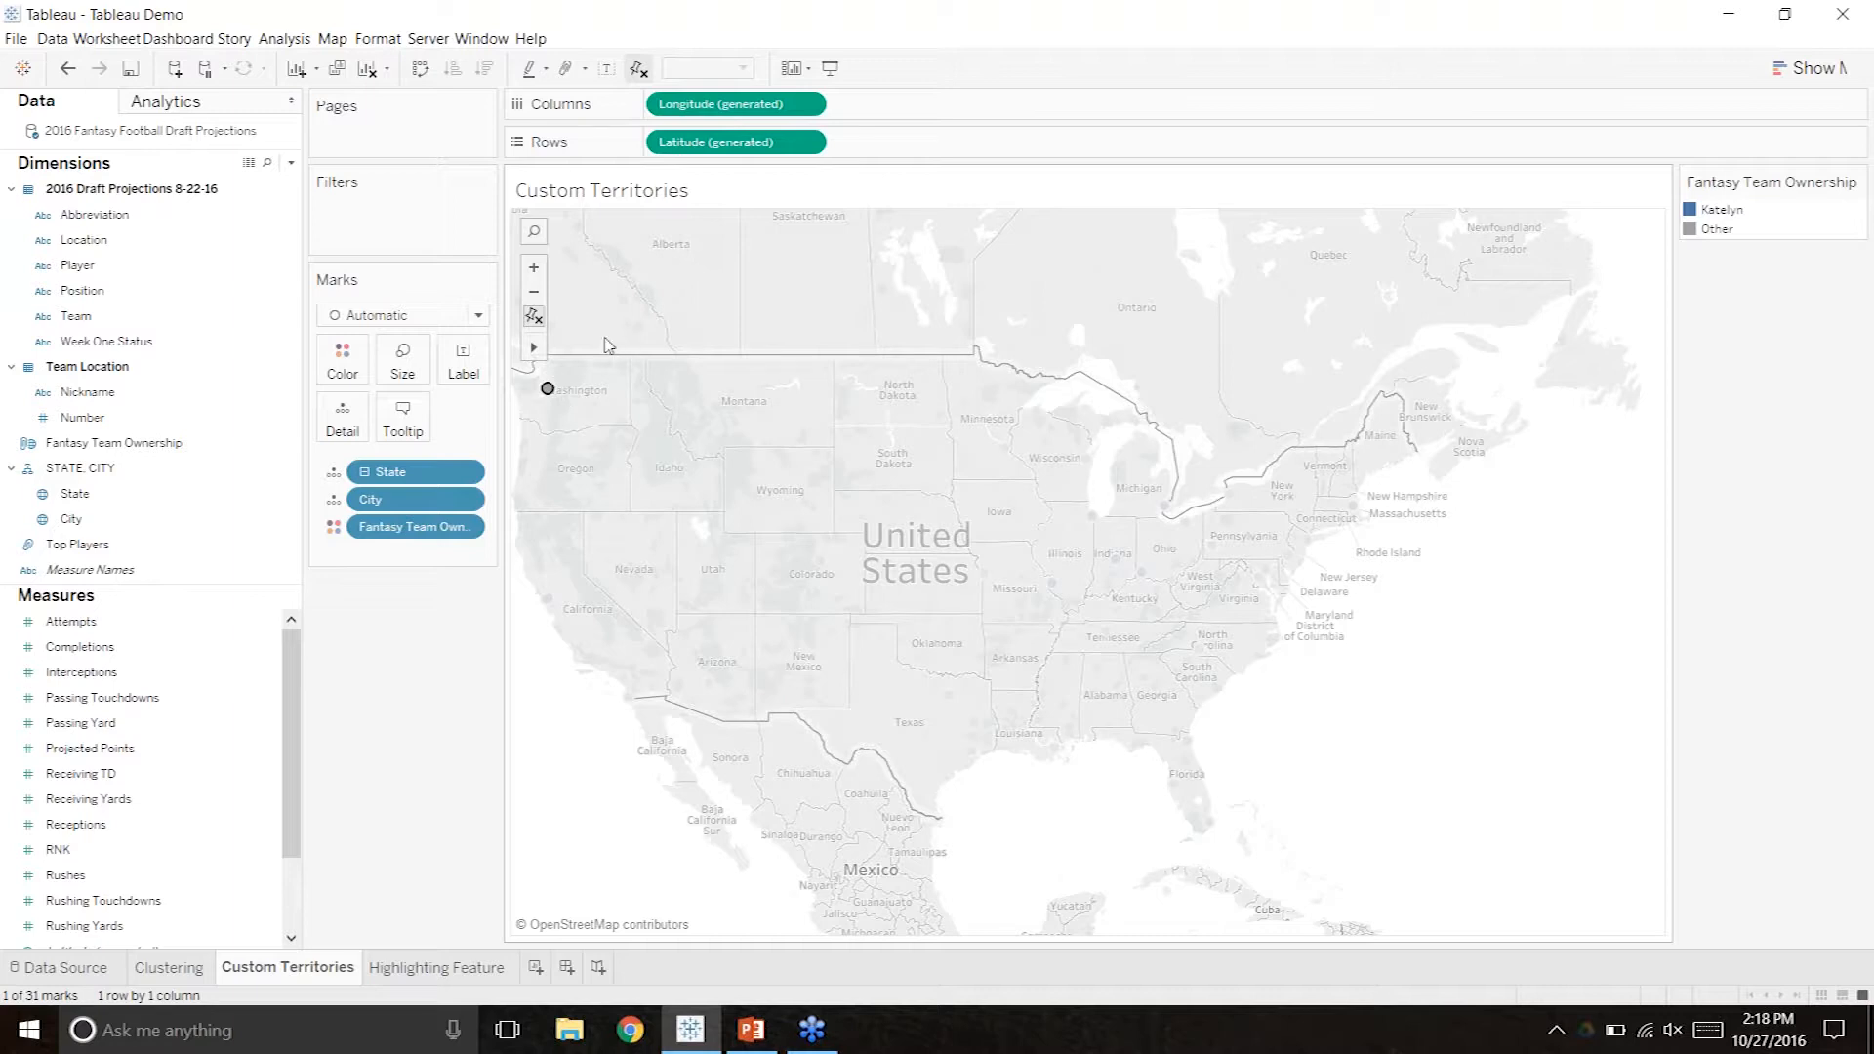
pyautogui.moveTo(522, 375); pyautogui.dragTo(597, 439)
pyautogui.moveTo(947, 421); pyautogui.dragTo(1086, 531)
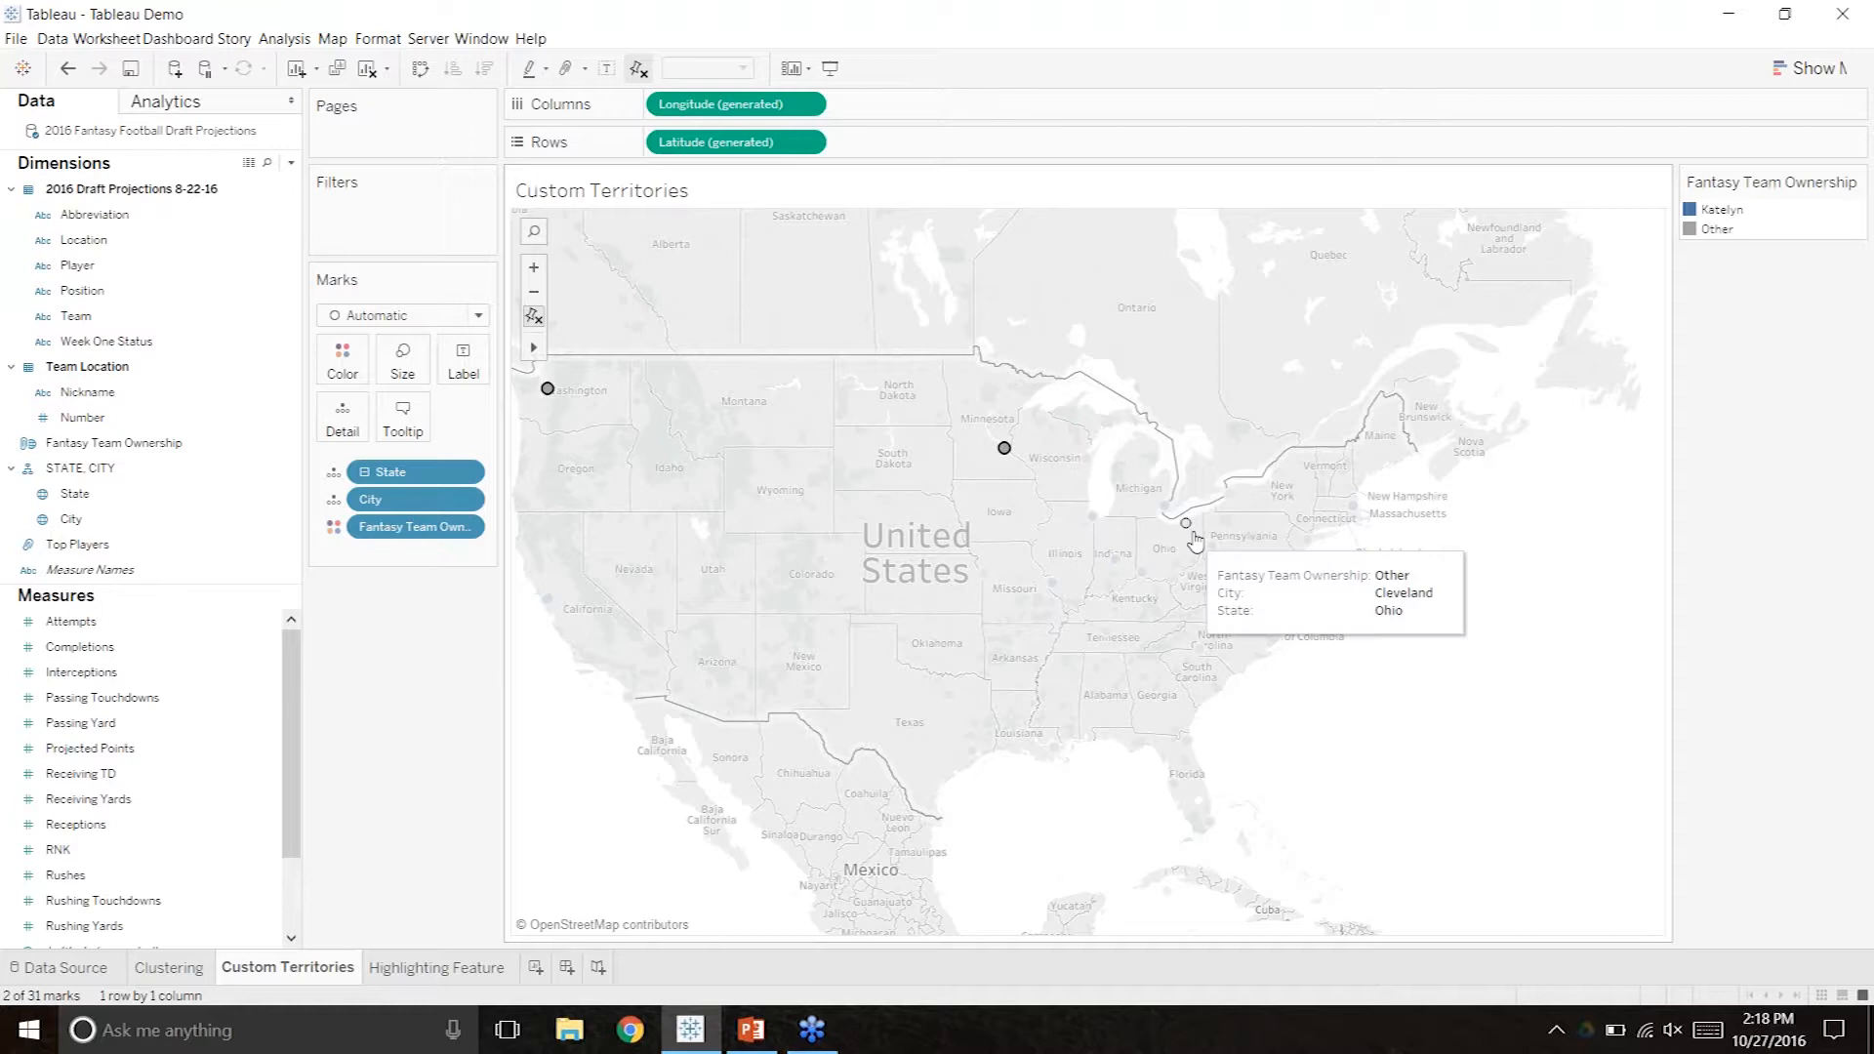
pyautogui.moveTo(1209, 477); pyautogui.dragTo(1312, 618)
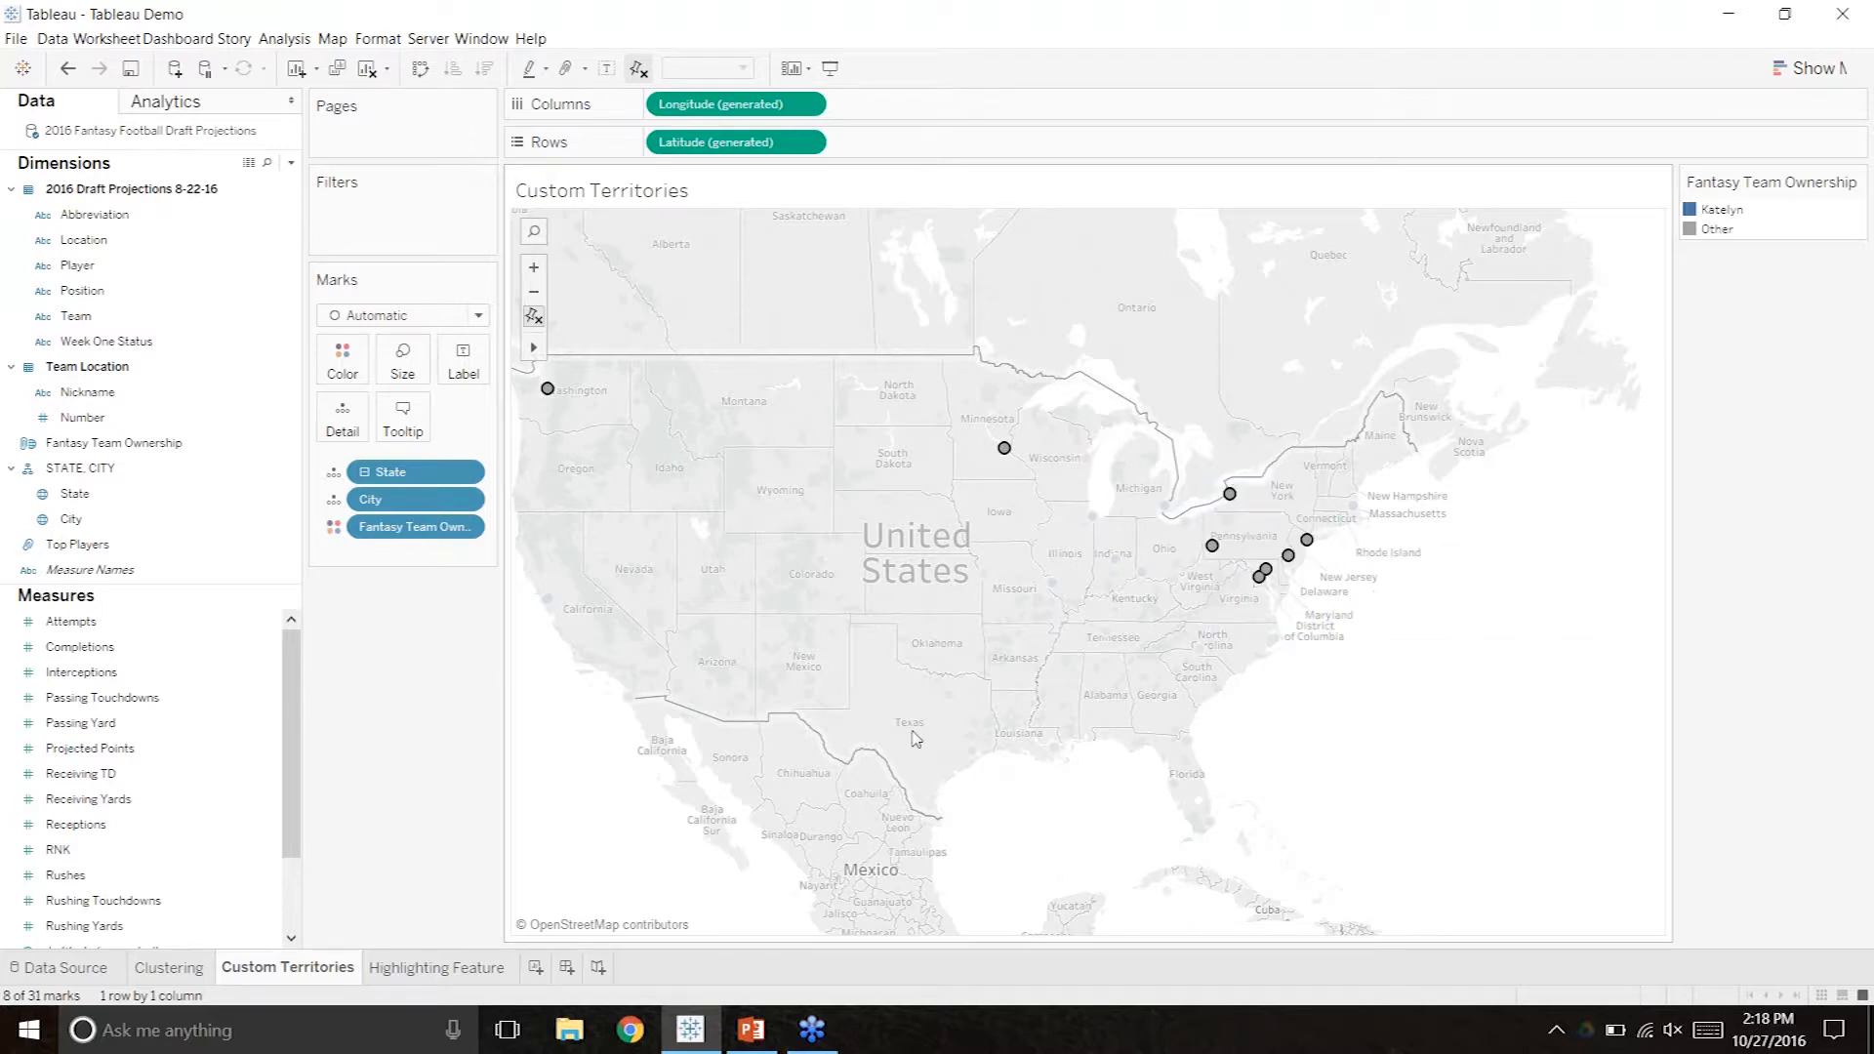
pyautogui.moveTo(916, 734); pyautogui.dragTo(1042, 798)
pyautogui.rightClick(1213, 547)
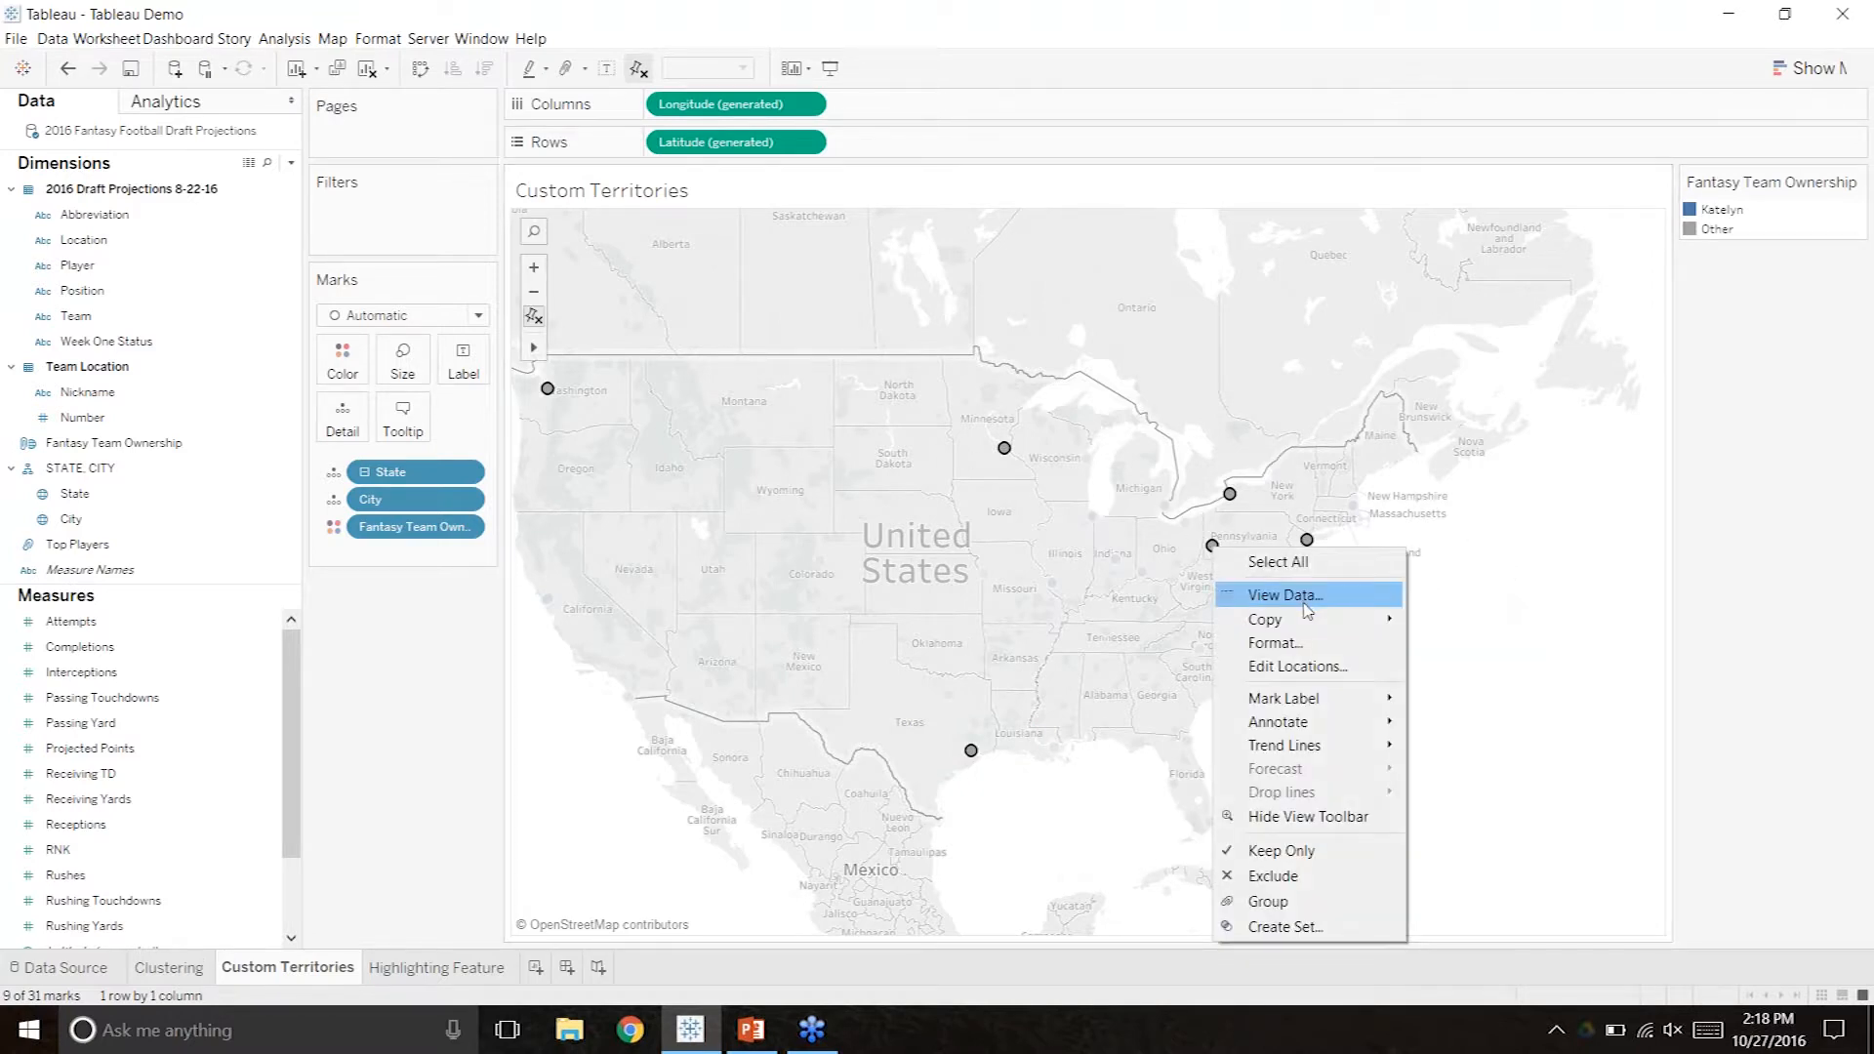
pyautogui.click(1333, 901)
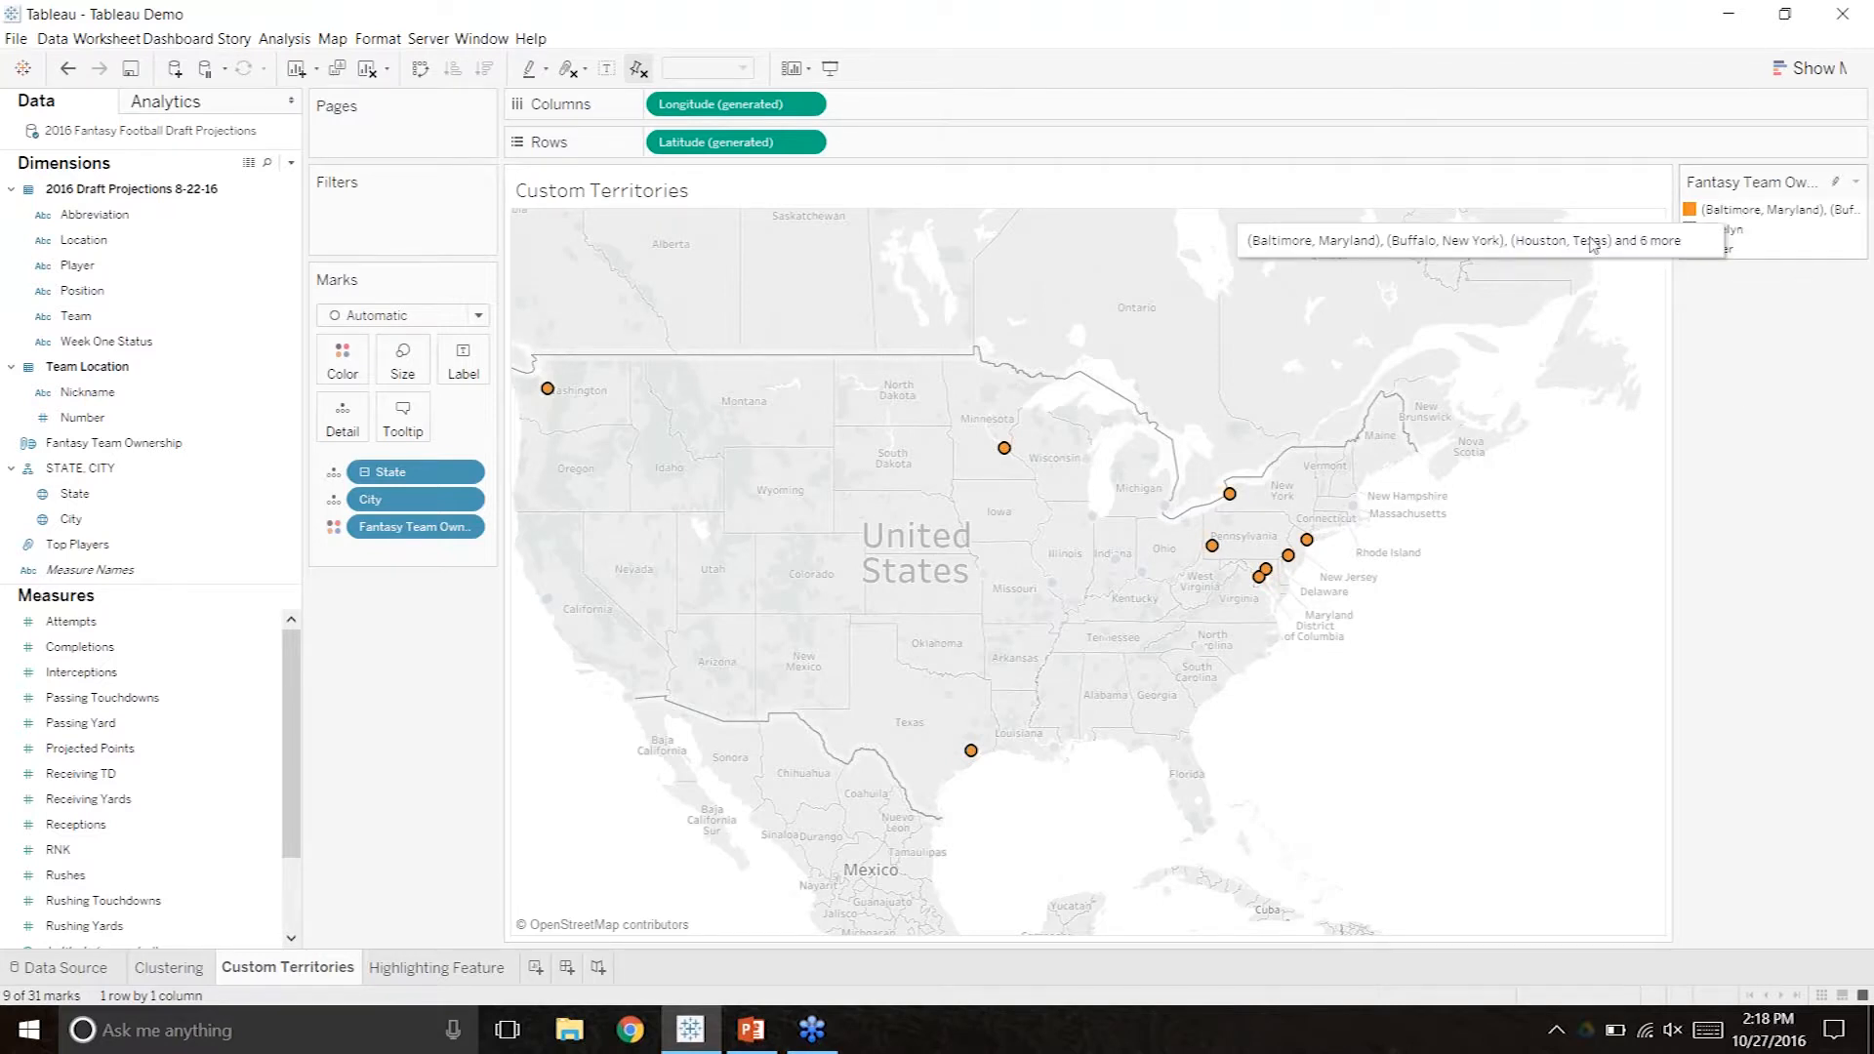
pyautogui.click(463, 528)
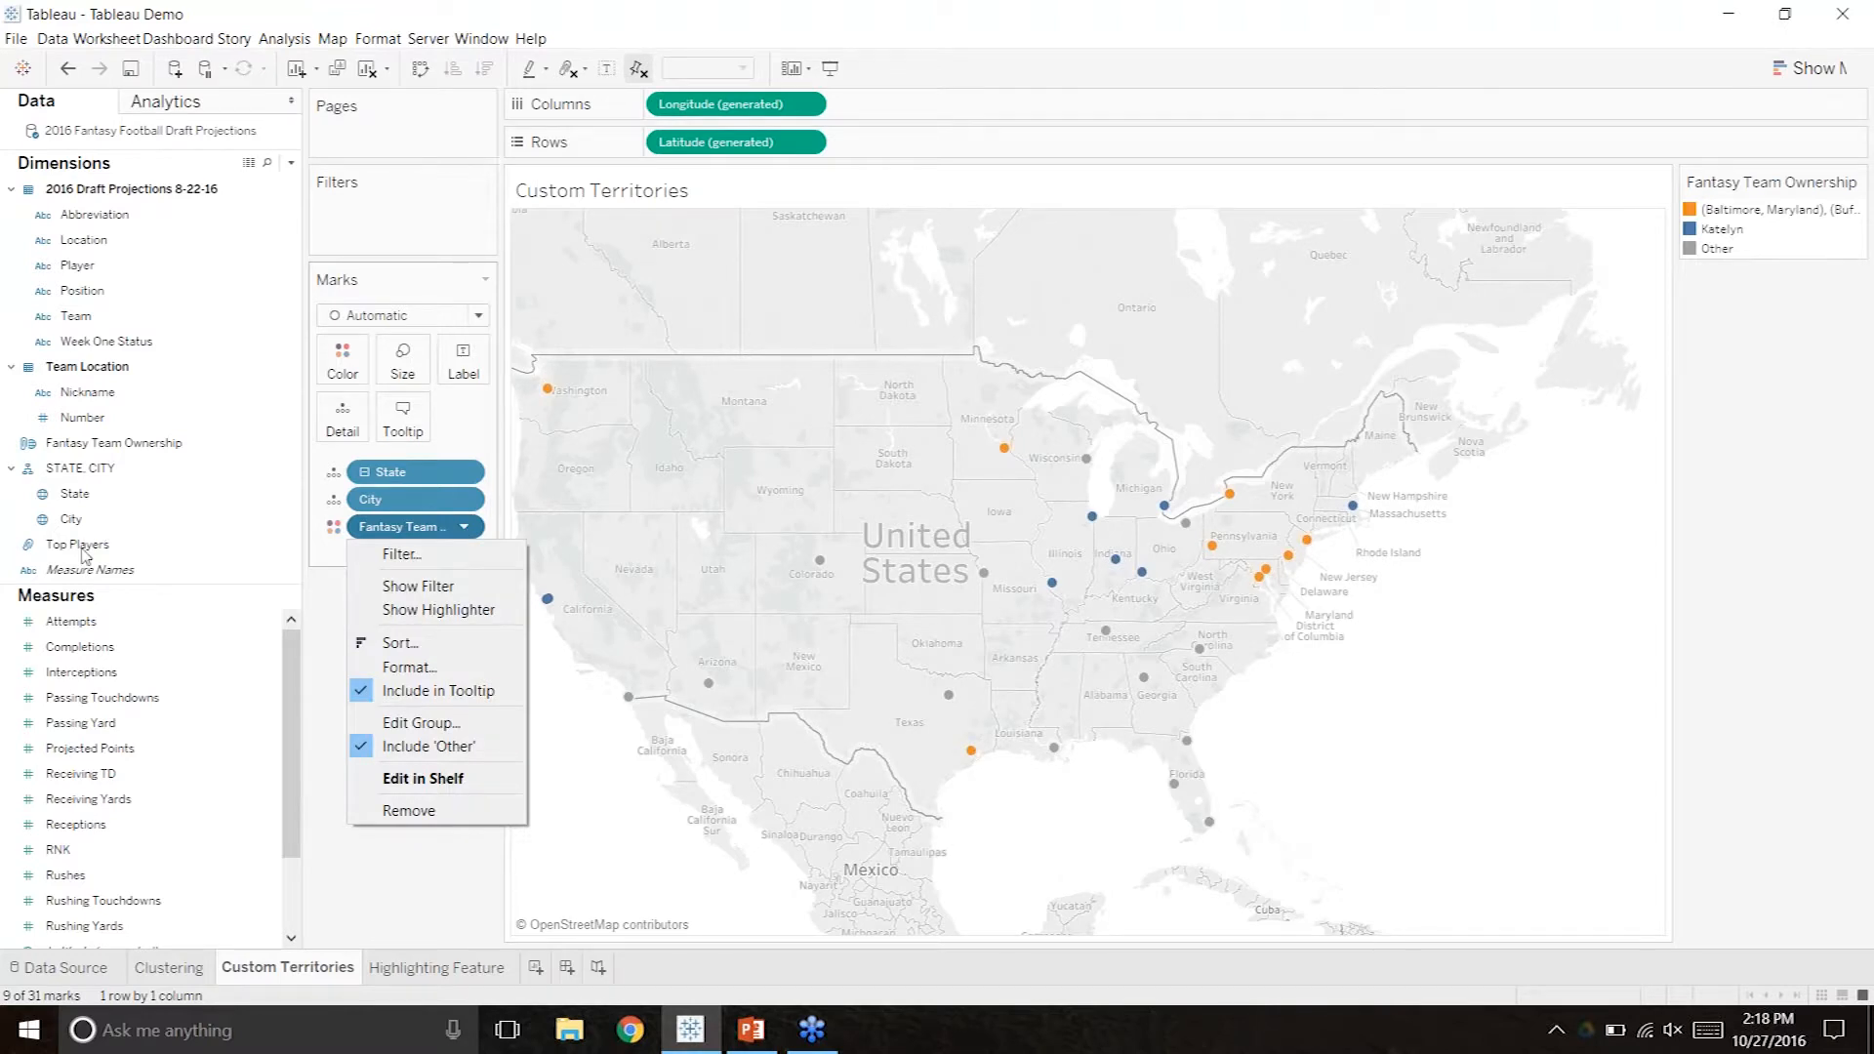
pyautogui.click(114, 557)
pyautogui.click(115, 556)
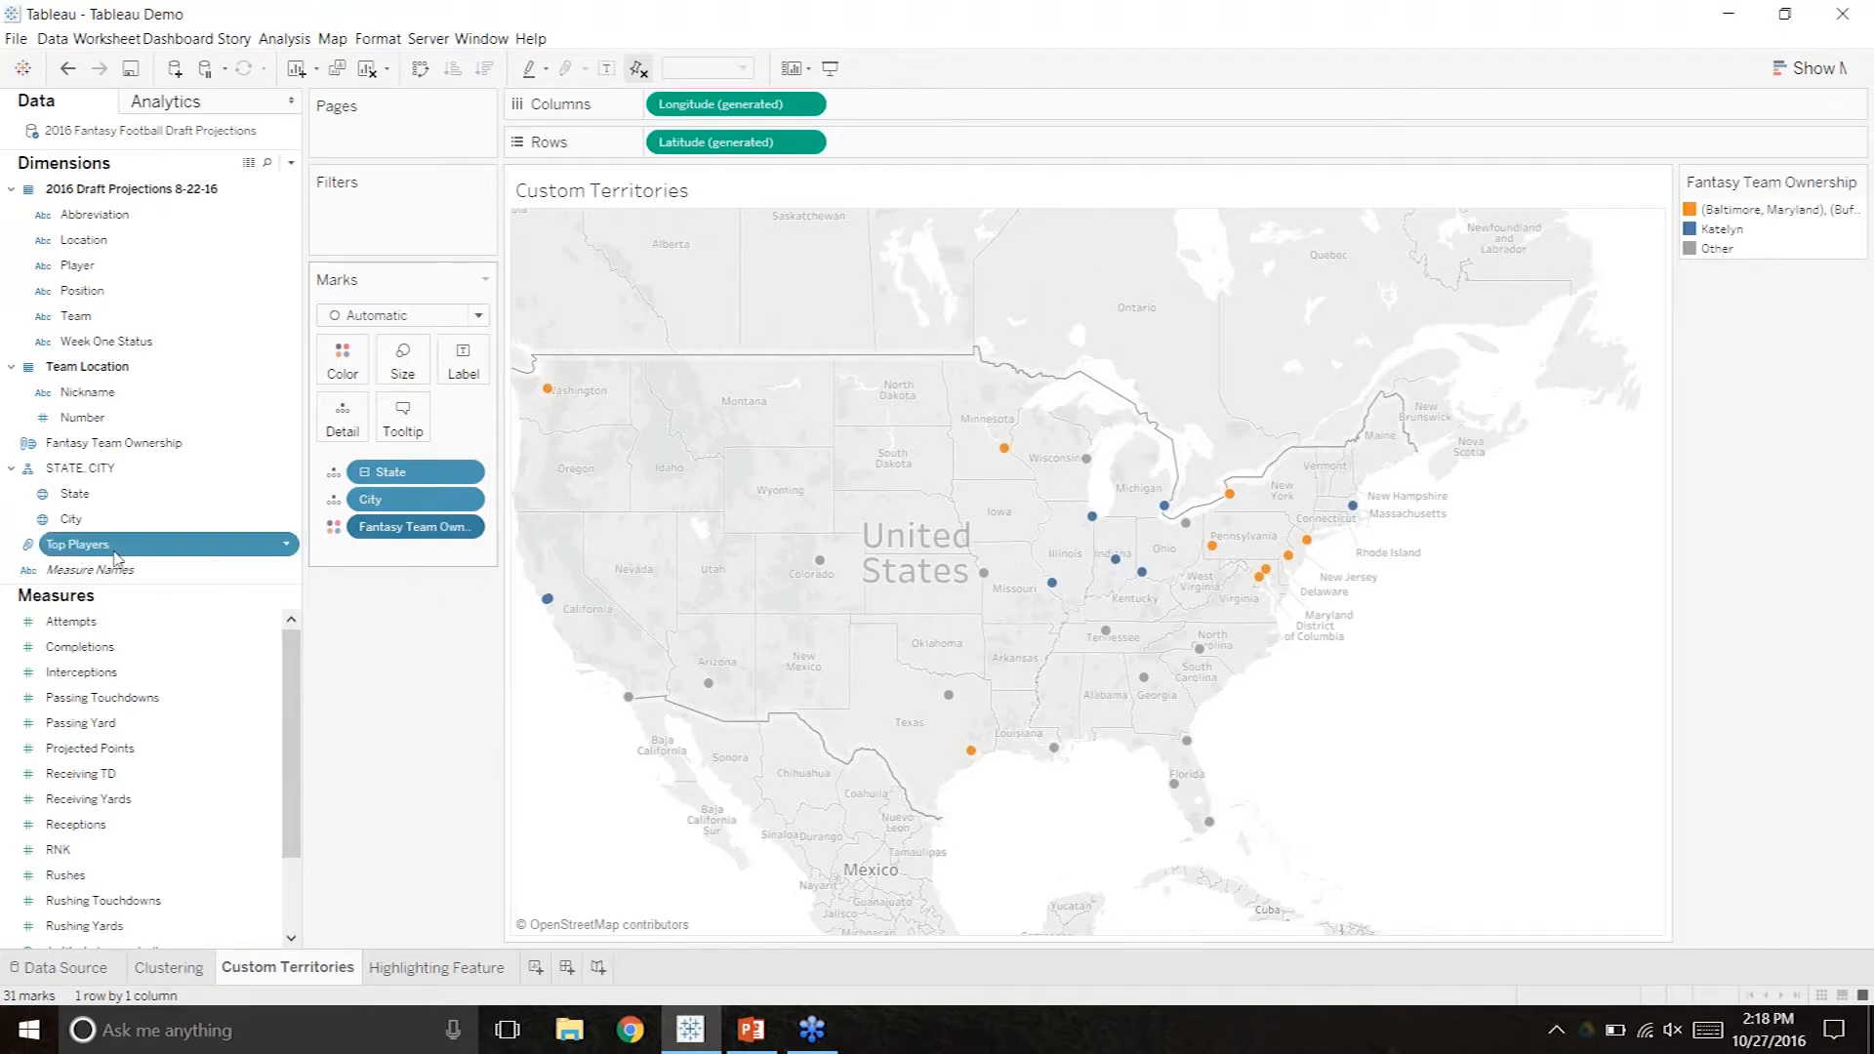
# Rename the group beginning with Baltimore, Maryland in Fantasy Team Ownership to the second team owner's name.
pyautogui.click(177, 444)
pyautogui.click(284, 445)
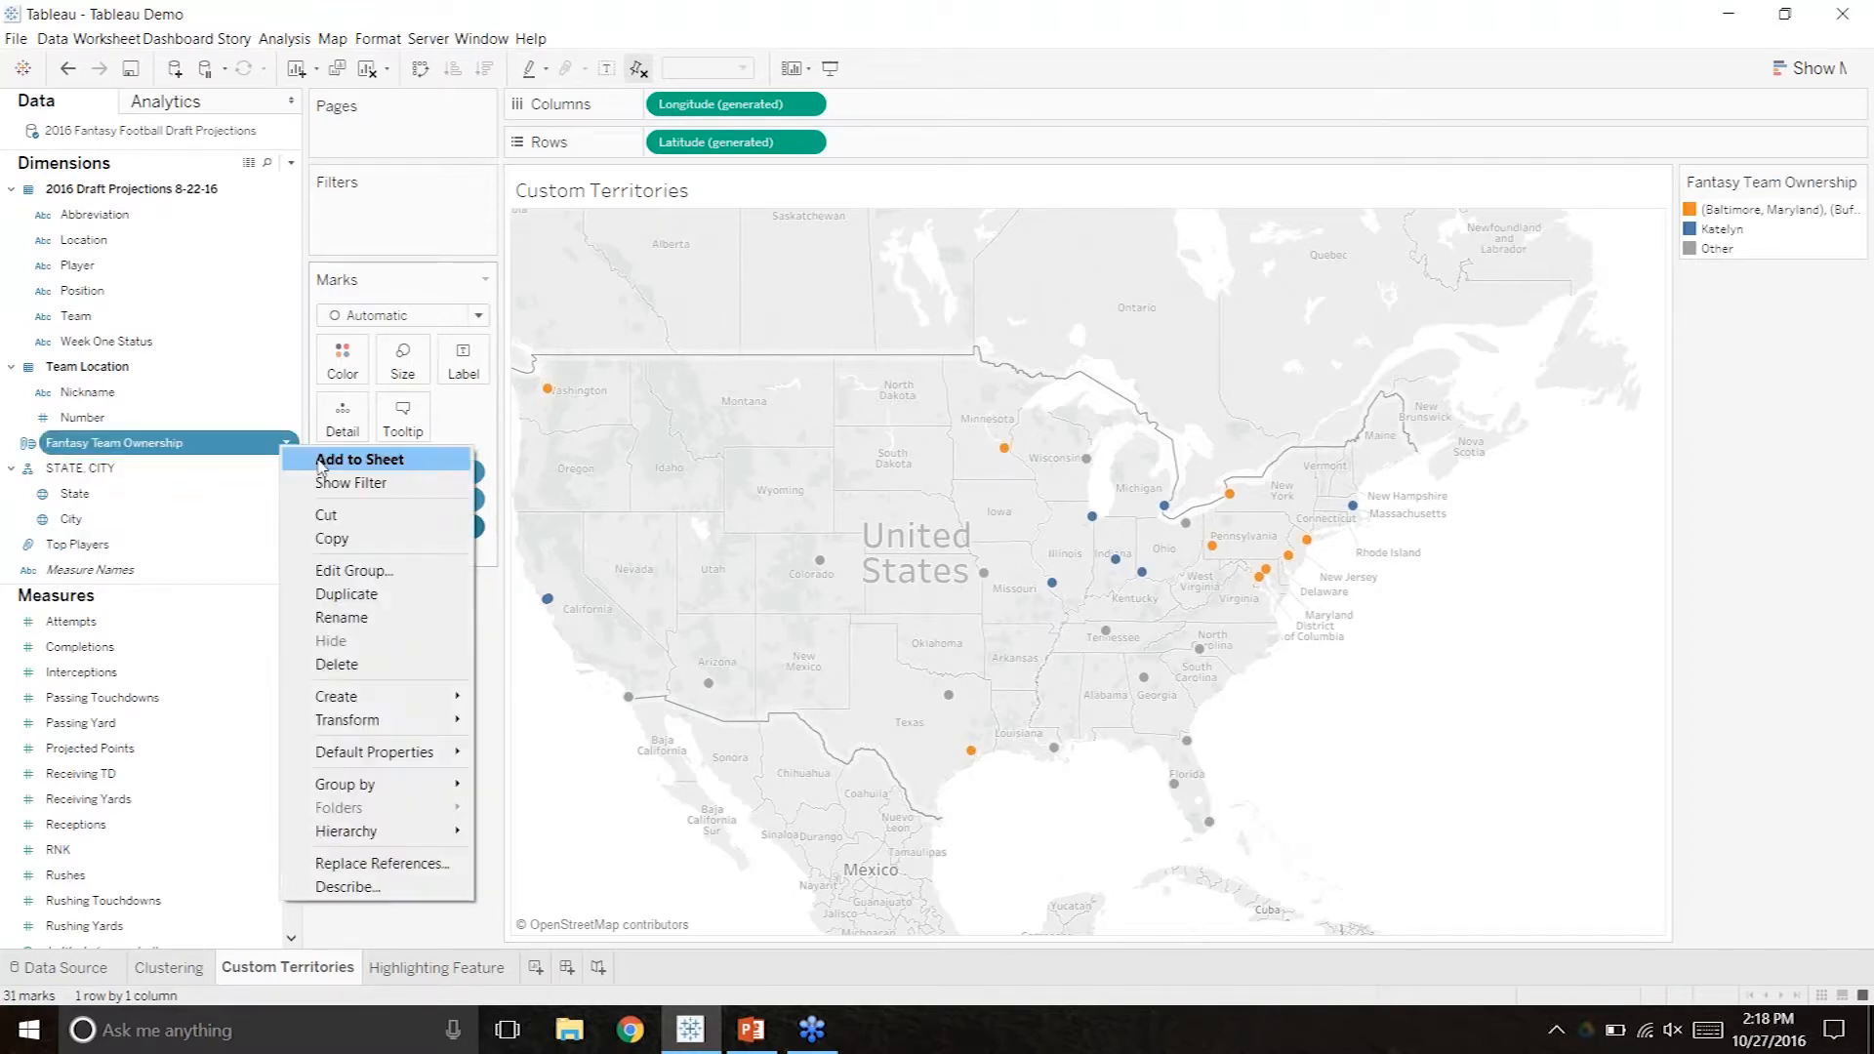
pyautogui.click(337, 573)
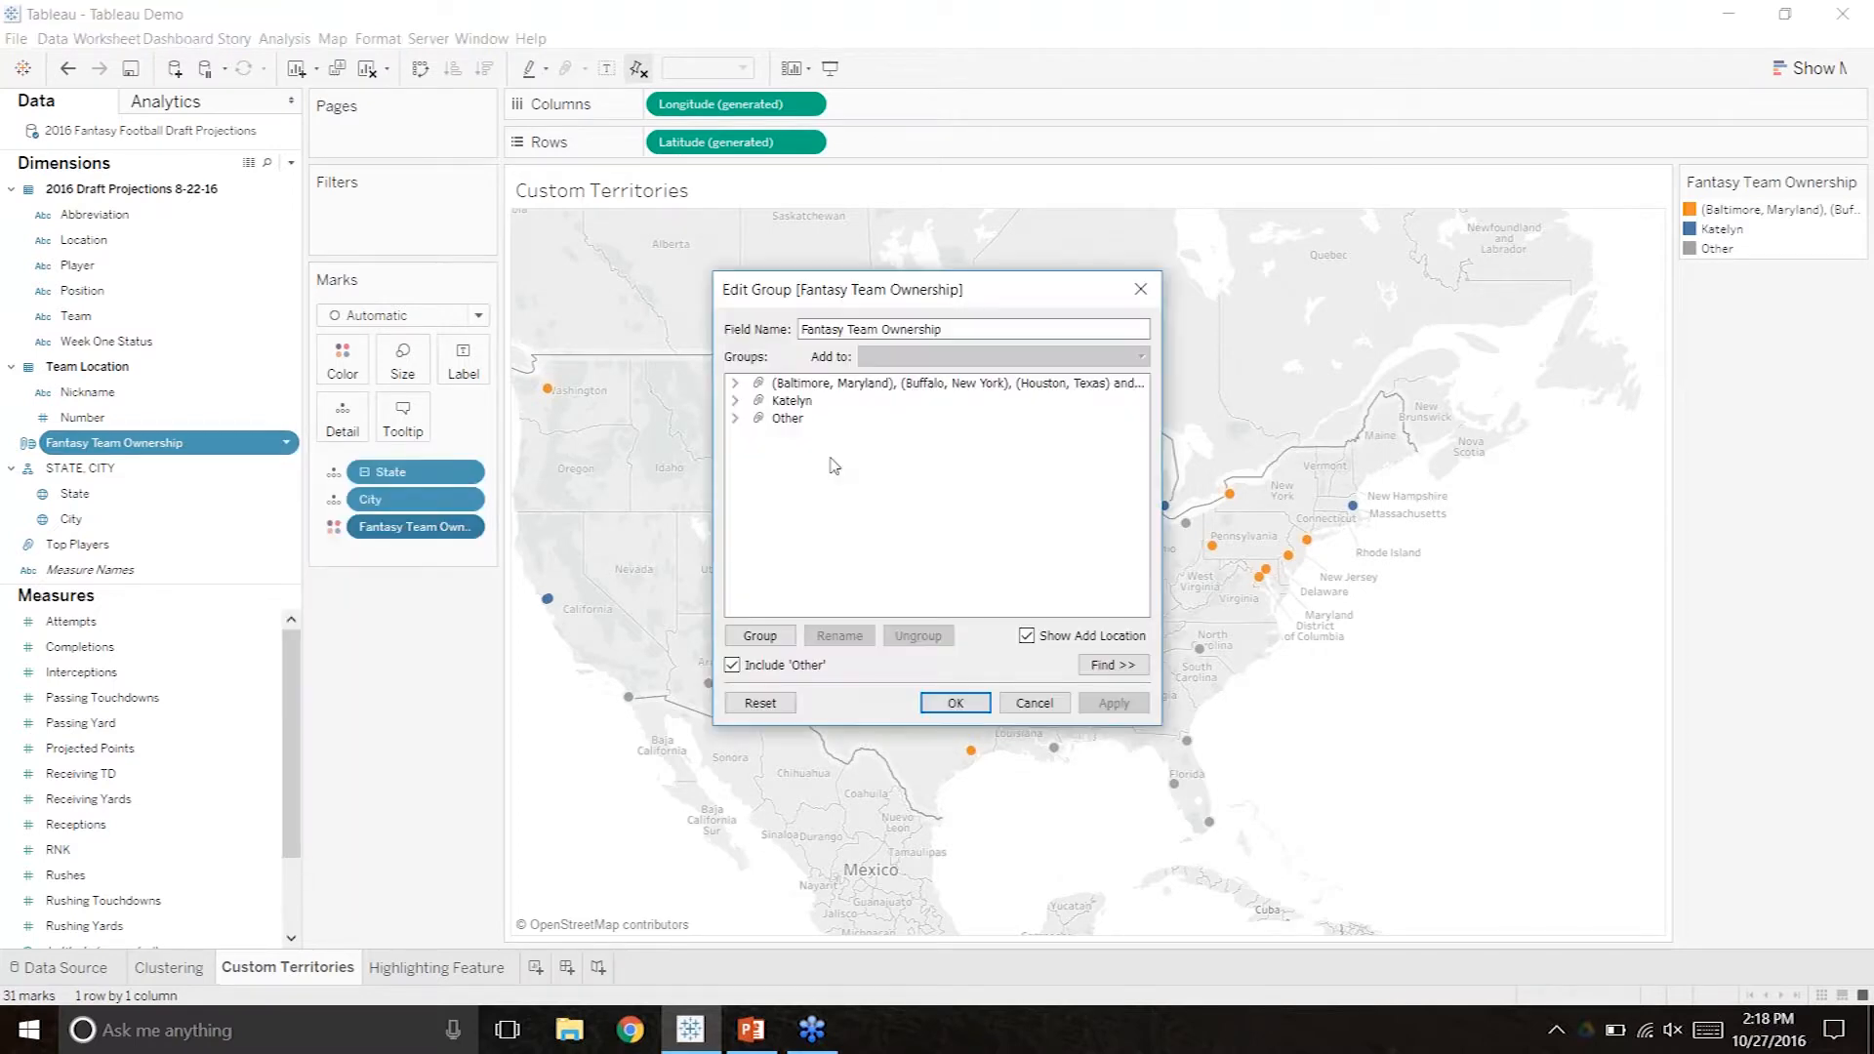
pyautogui.rightClick(802, 383)
pyautogui.click(862, 420)
pyautogui.write('Brian')
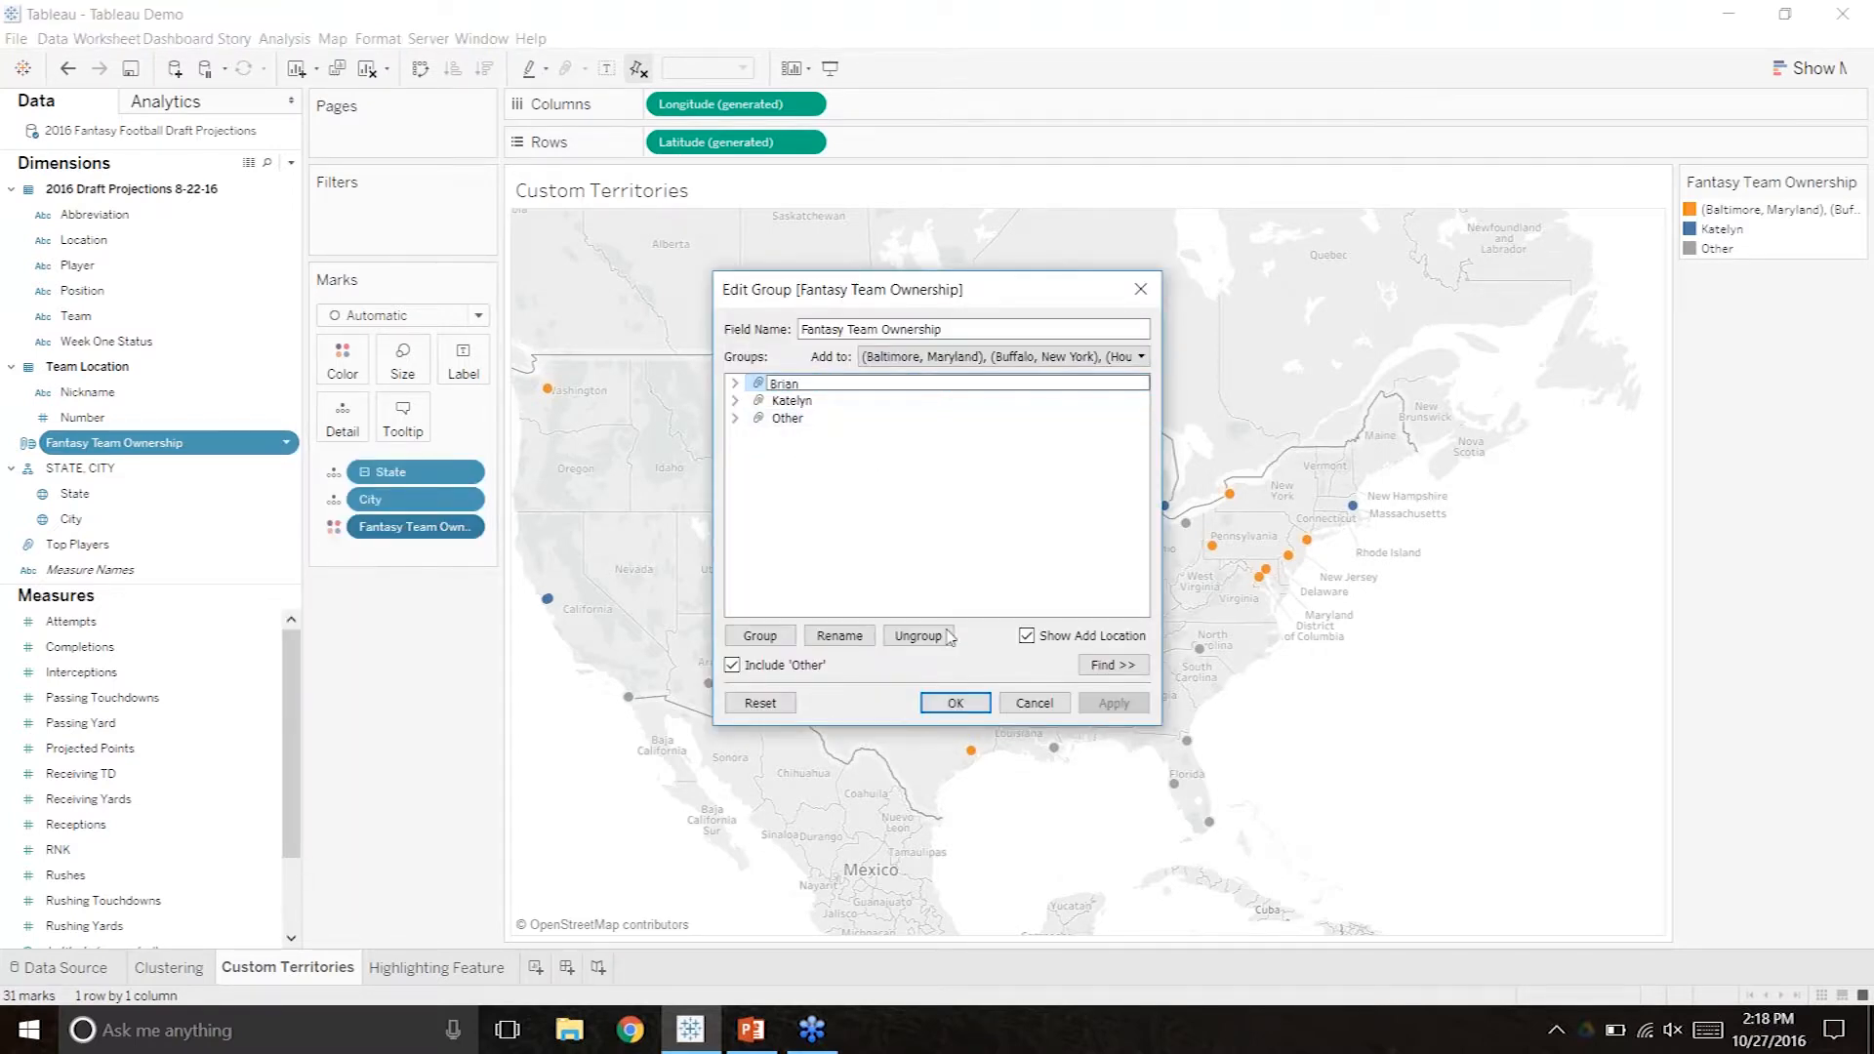
pyautogui.click(956, 703)
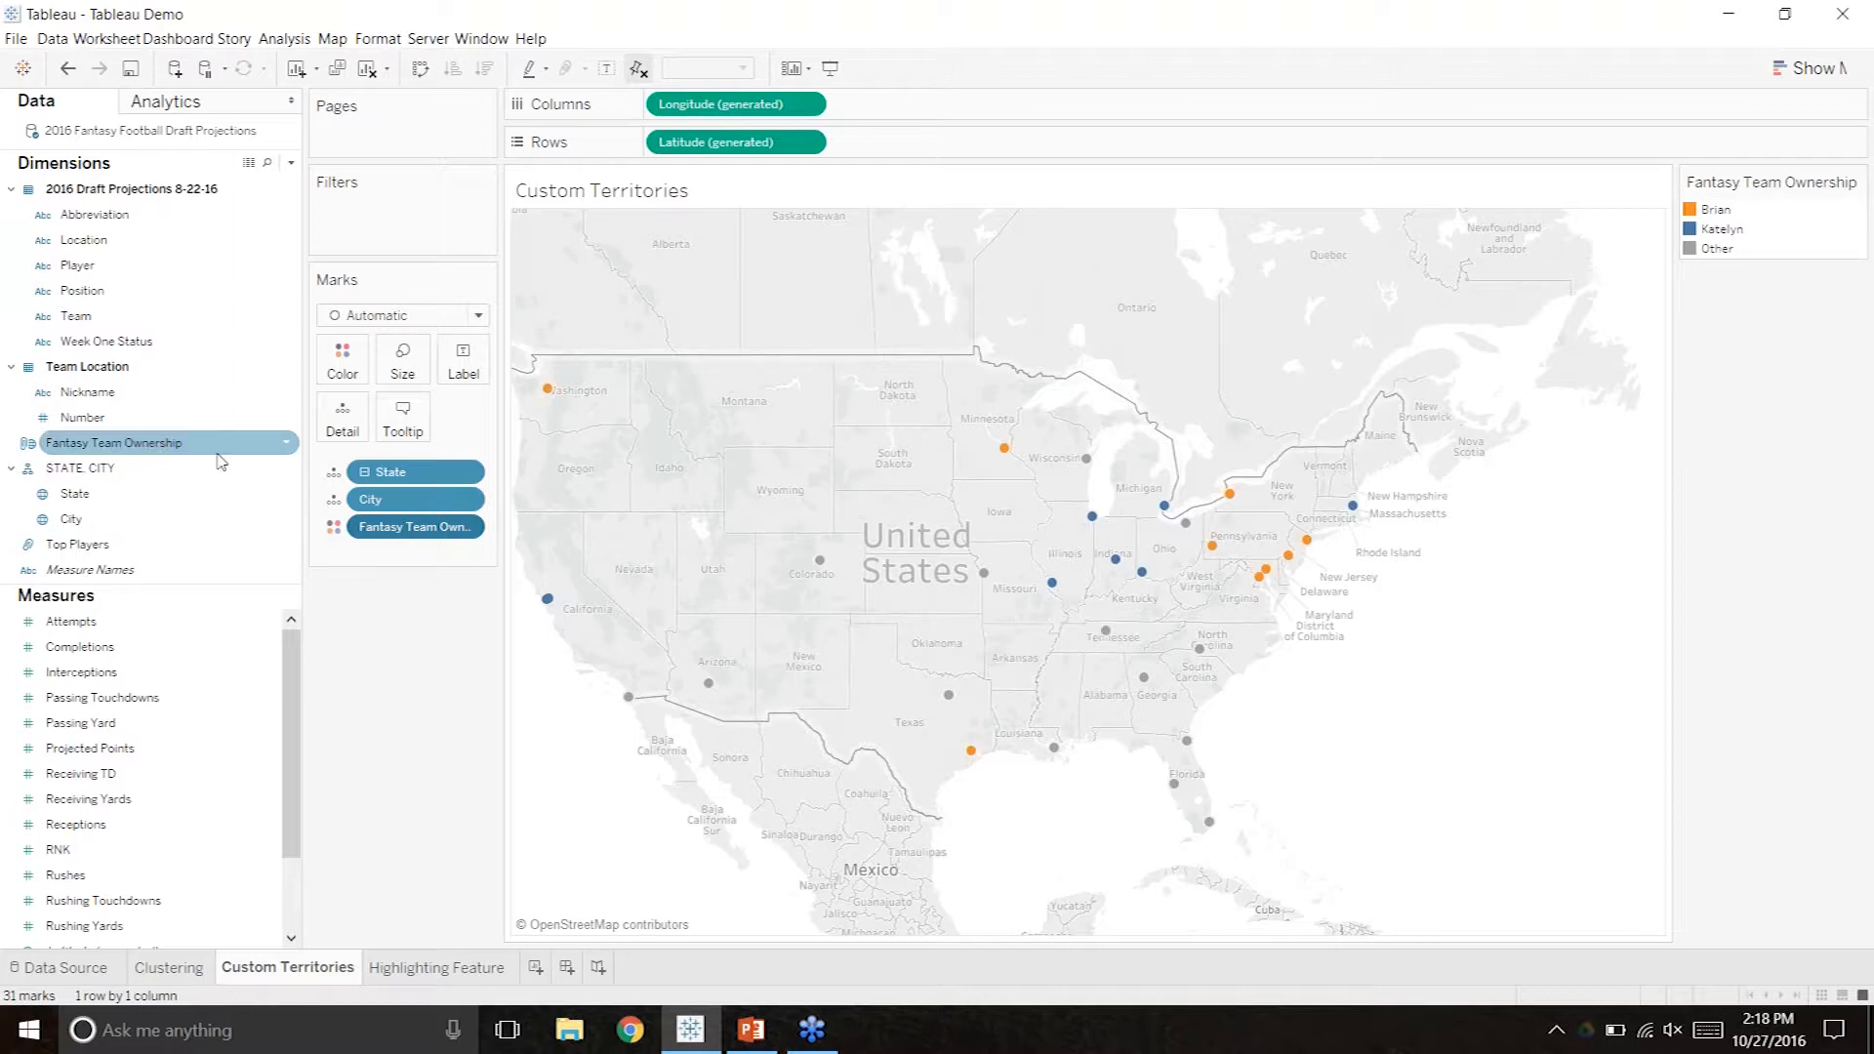
# Rename the Other group in Fantasy Team Ownership to the third team owner's name.
pyautogui.click(289, 444)
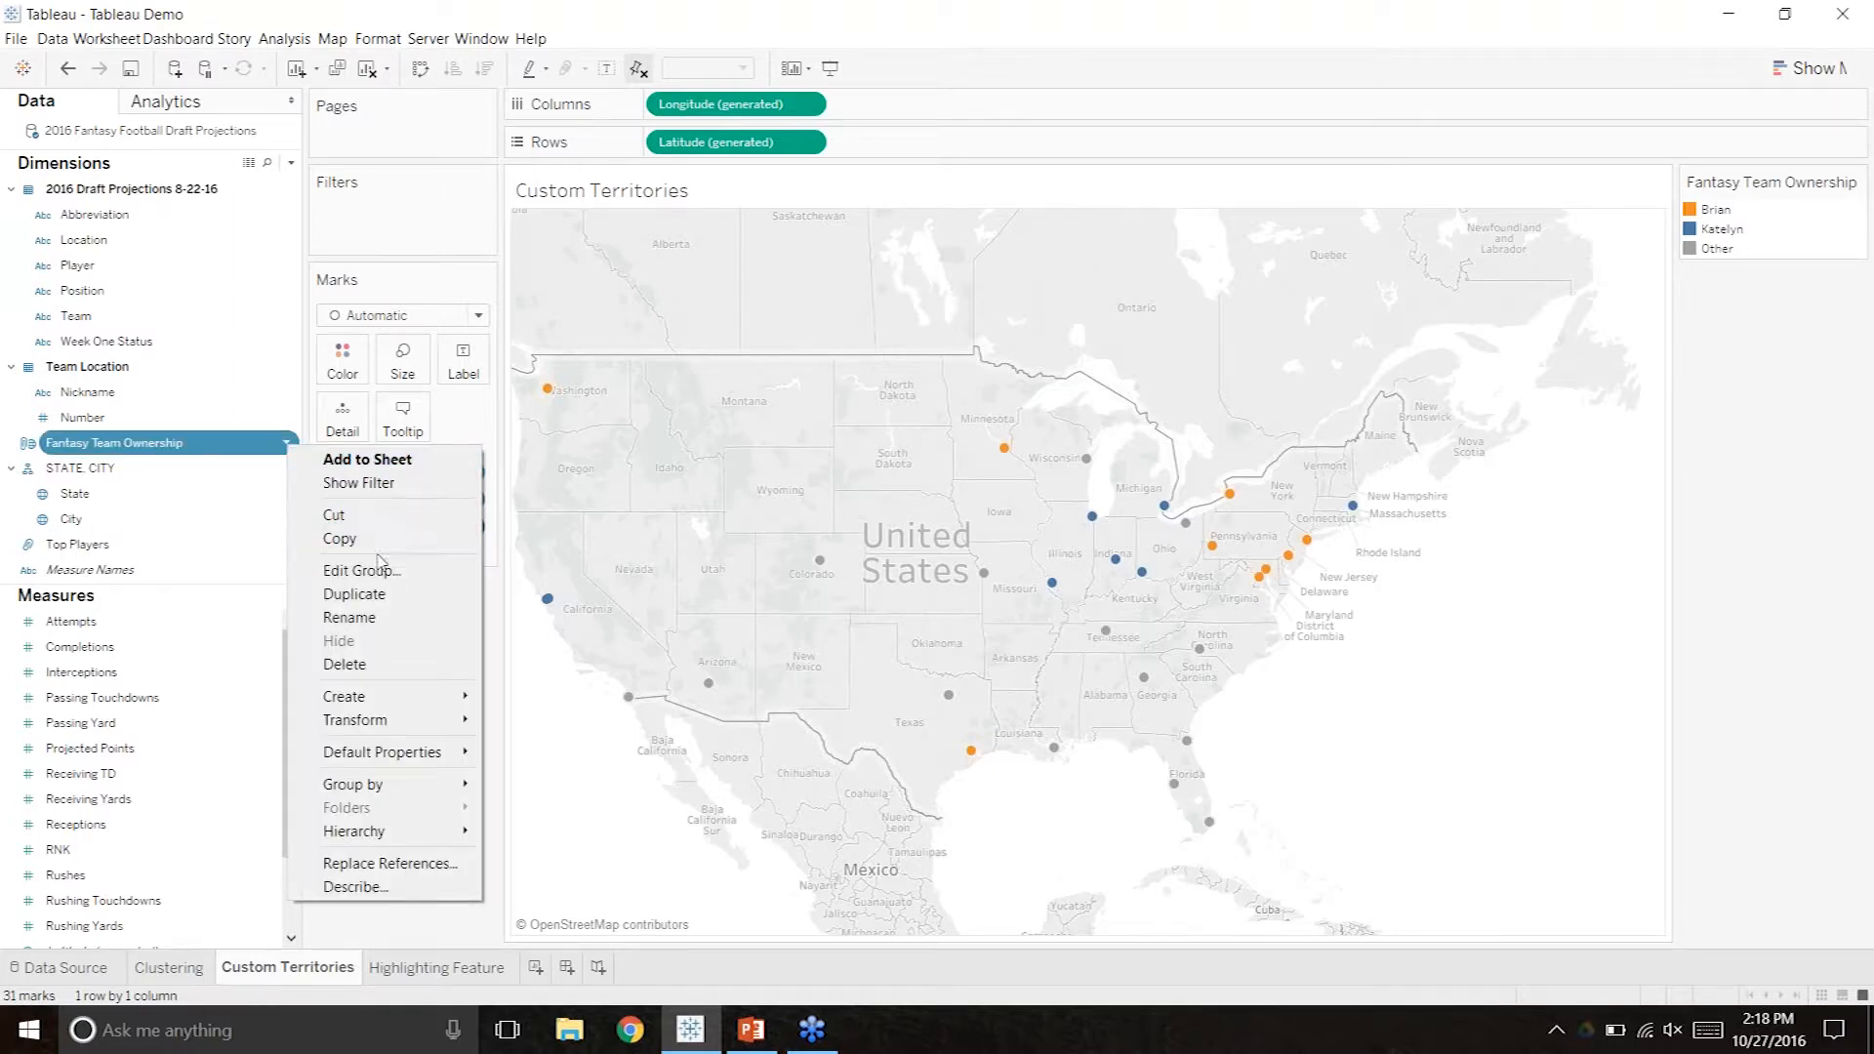
pyautogui.click(379, 566)
pyautogui.click(799, 427)
pyautogui.rightClick(798, 423)
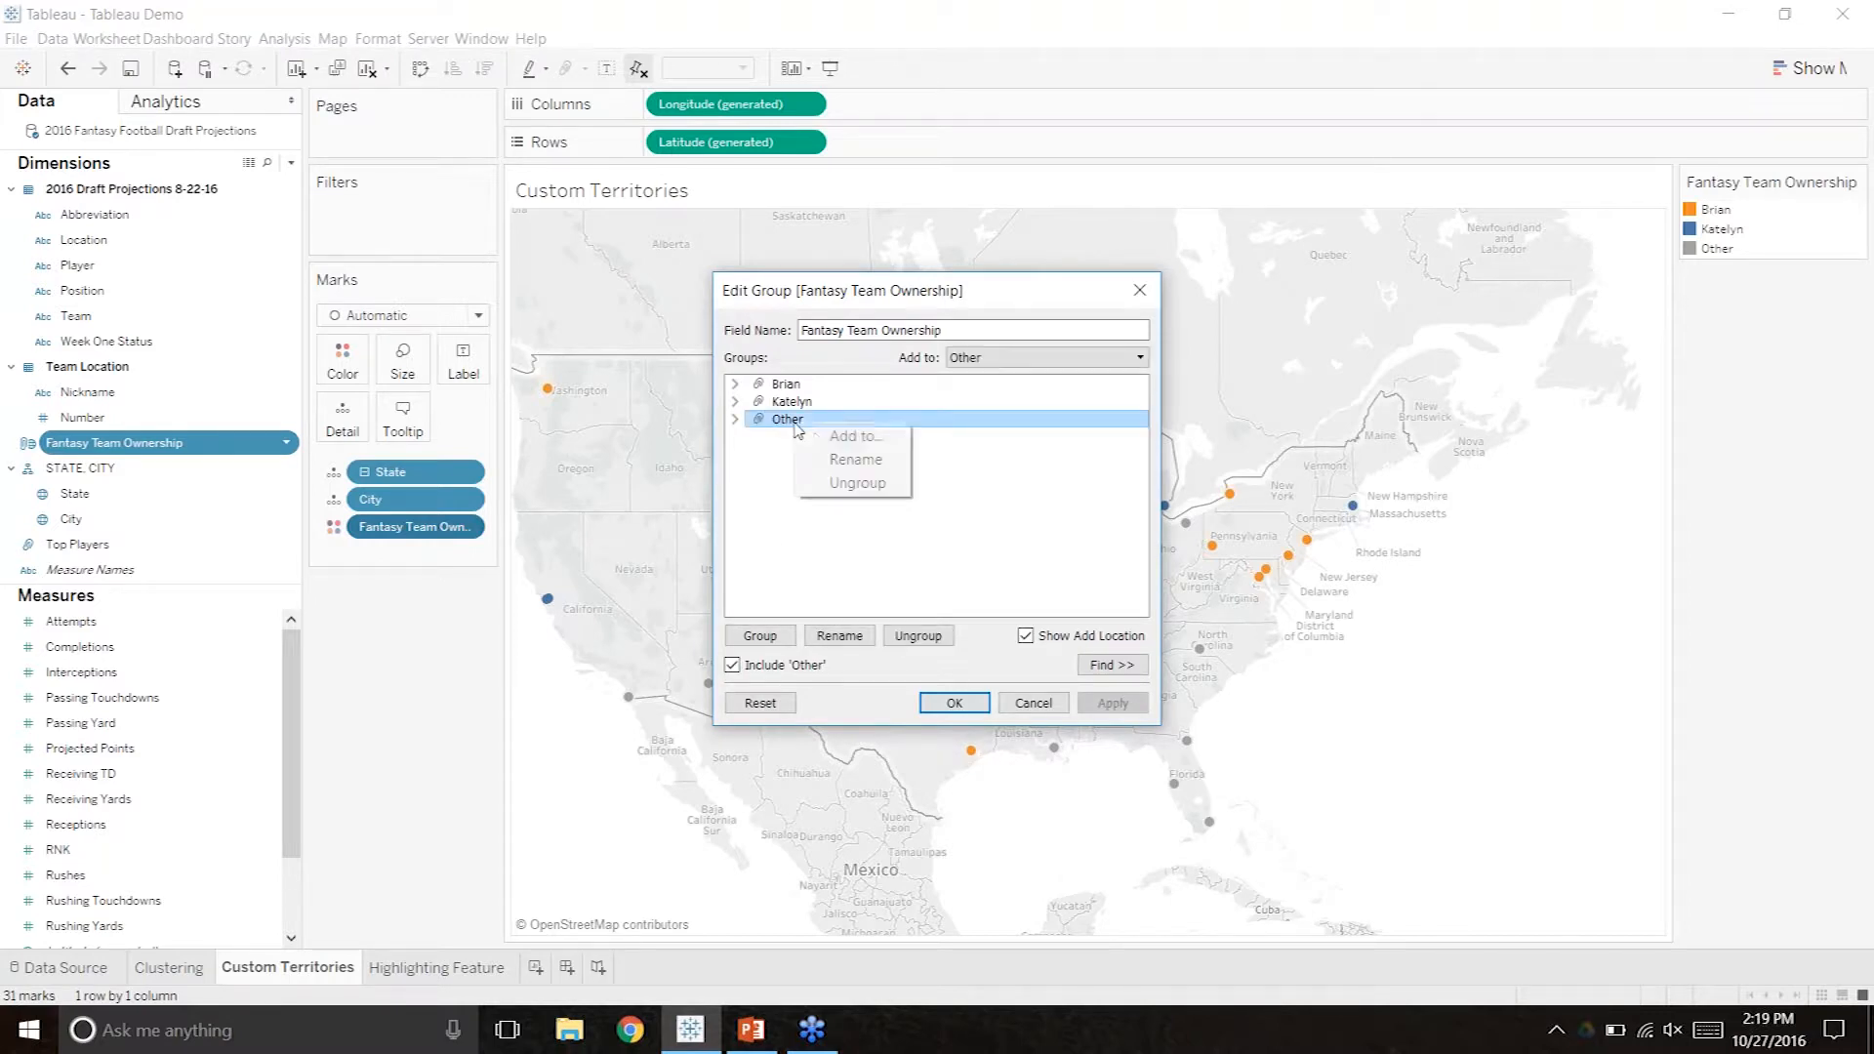
pyautogui.click(832, 459)
pyautogui.write('Mary Kate')
pyautogui.click(866, 462)
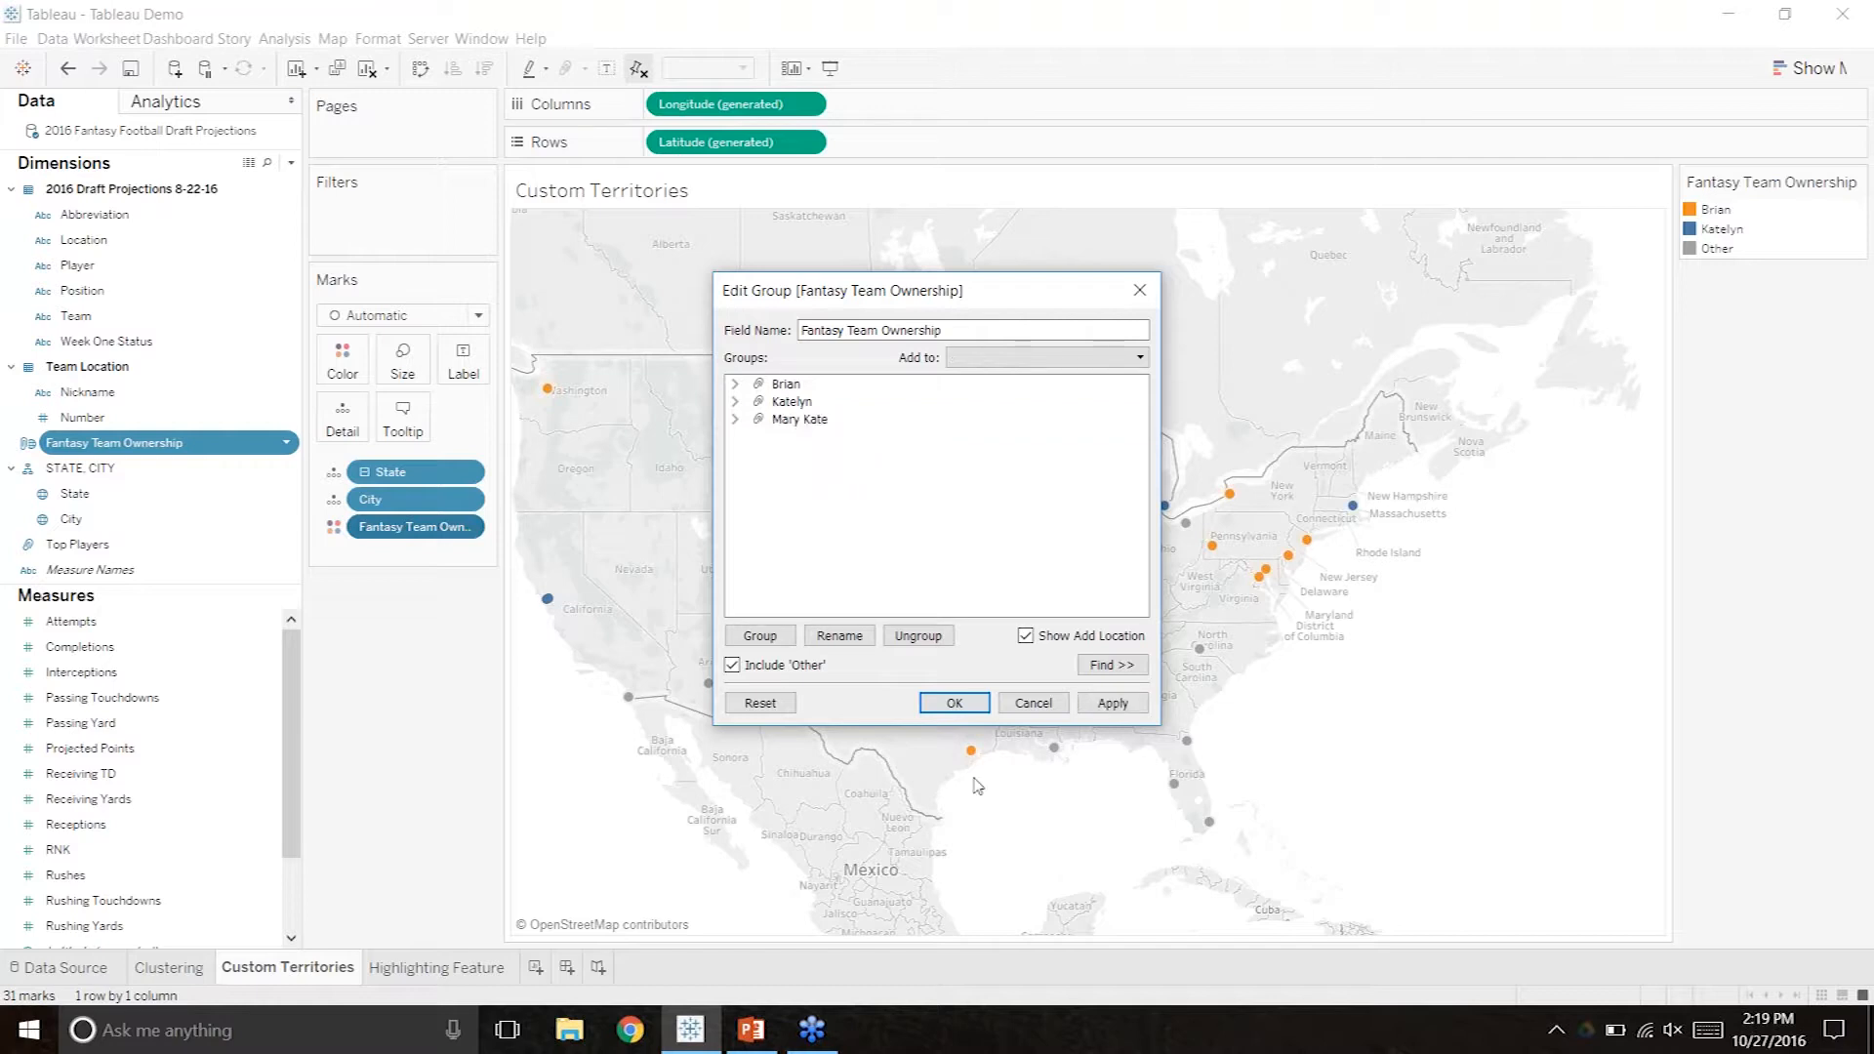
pyautogui.click(953, 702)
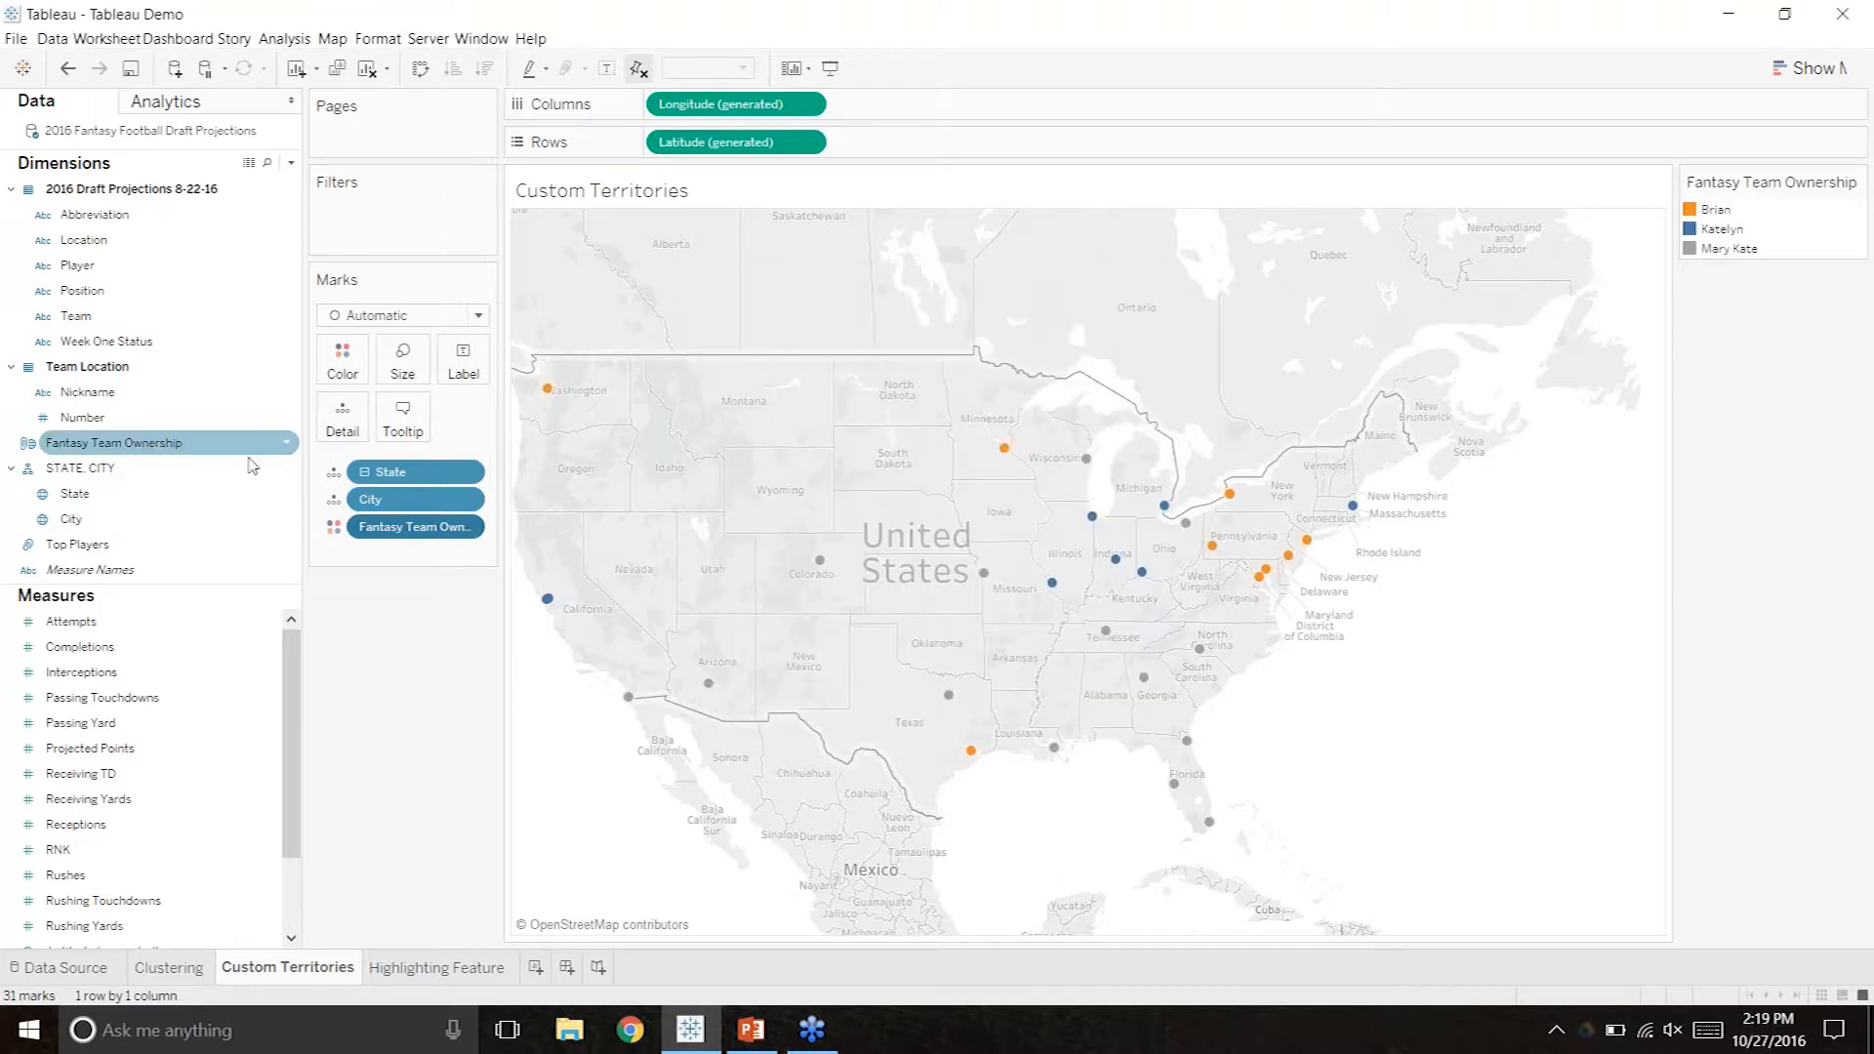
# Set the third team owner's color in Fantasy Team Ownership to red from the Traffic Light palette and apply it.
pyautogui.click(465, 526)
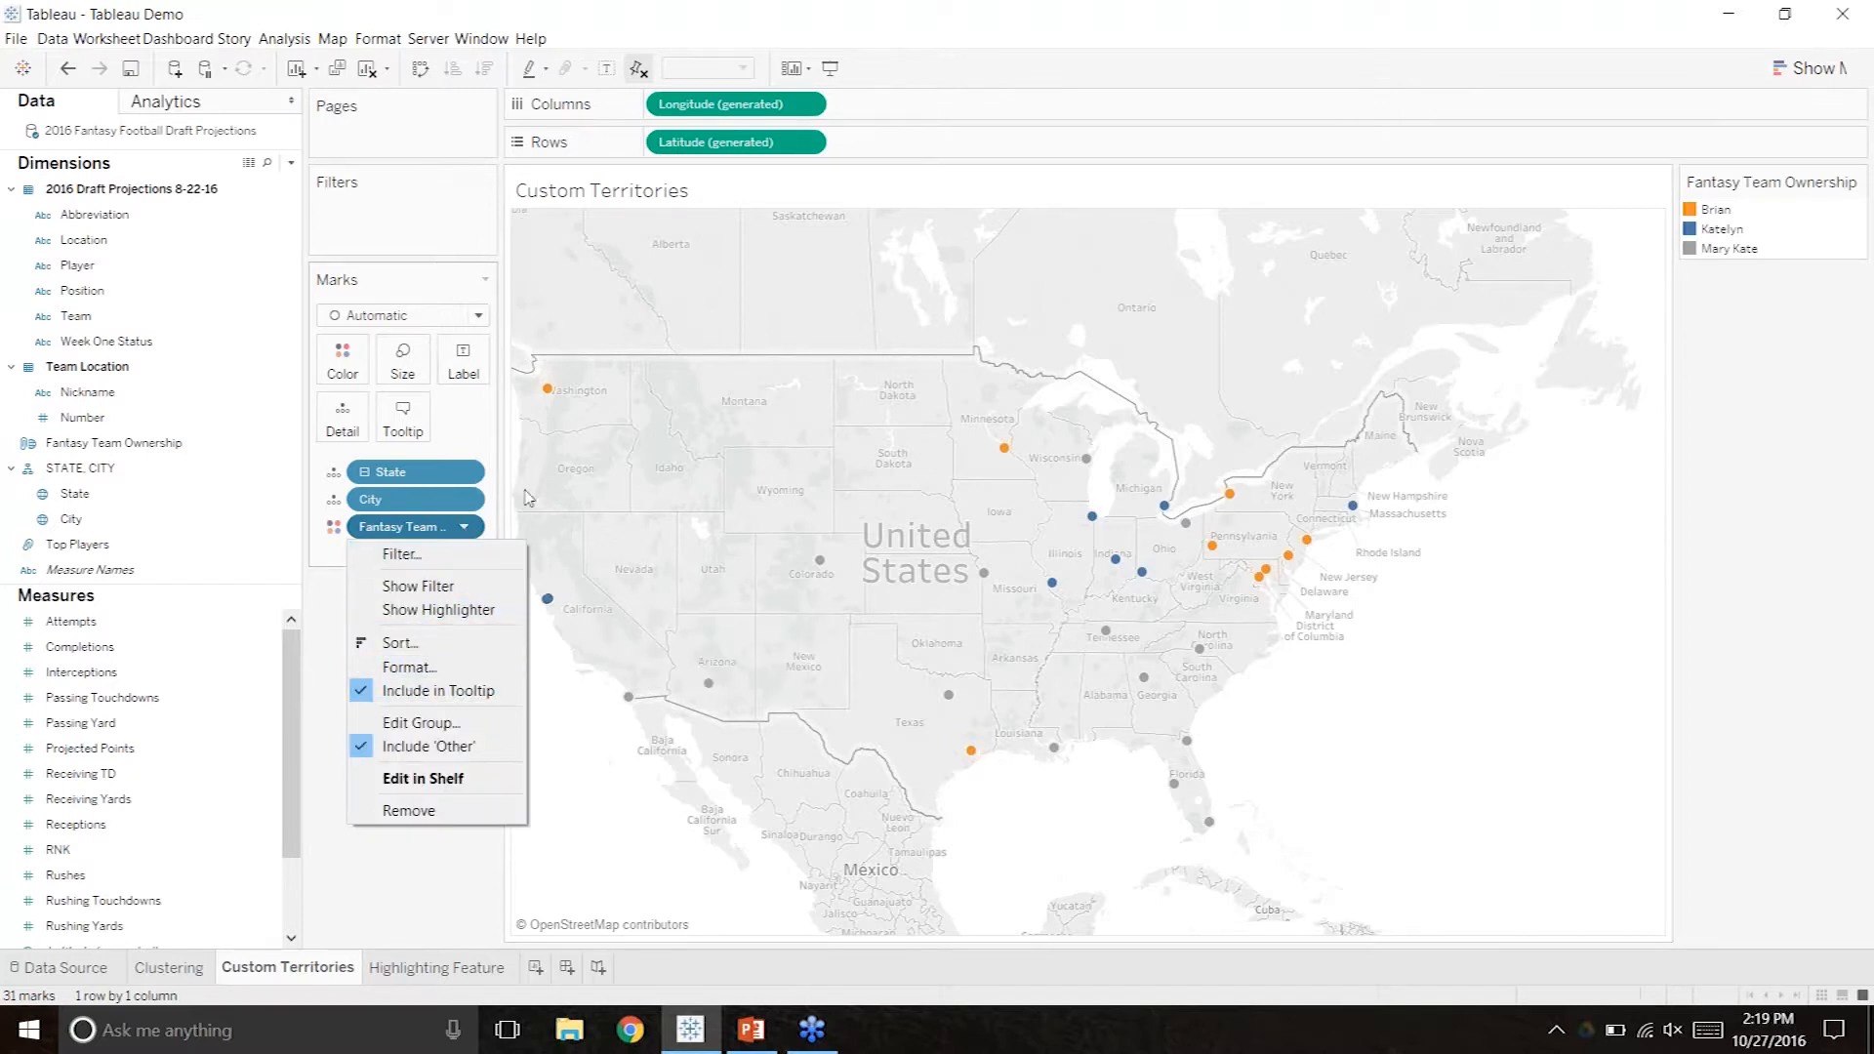
pyautogui.click(1833, 203)
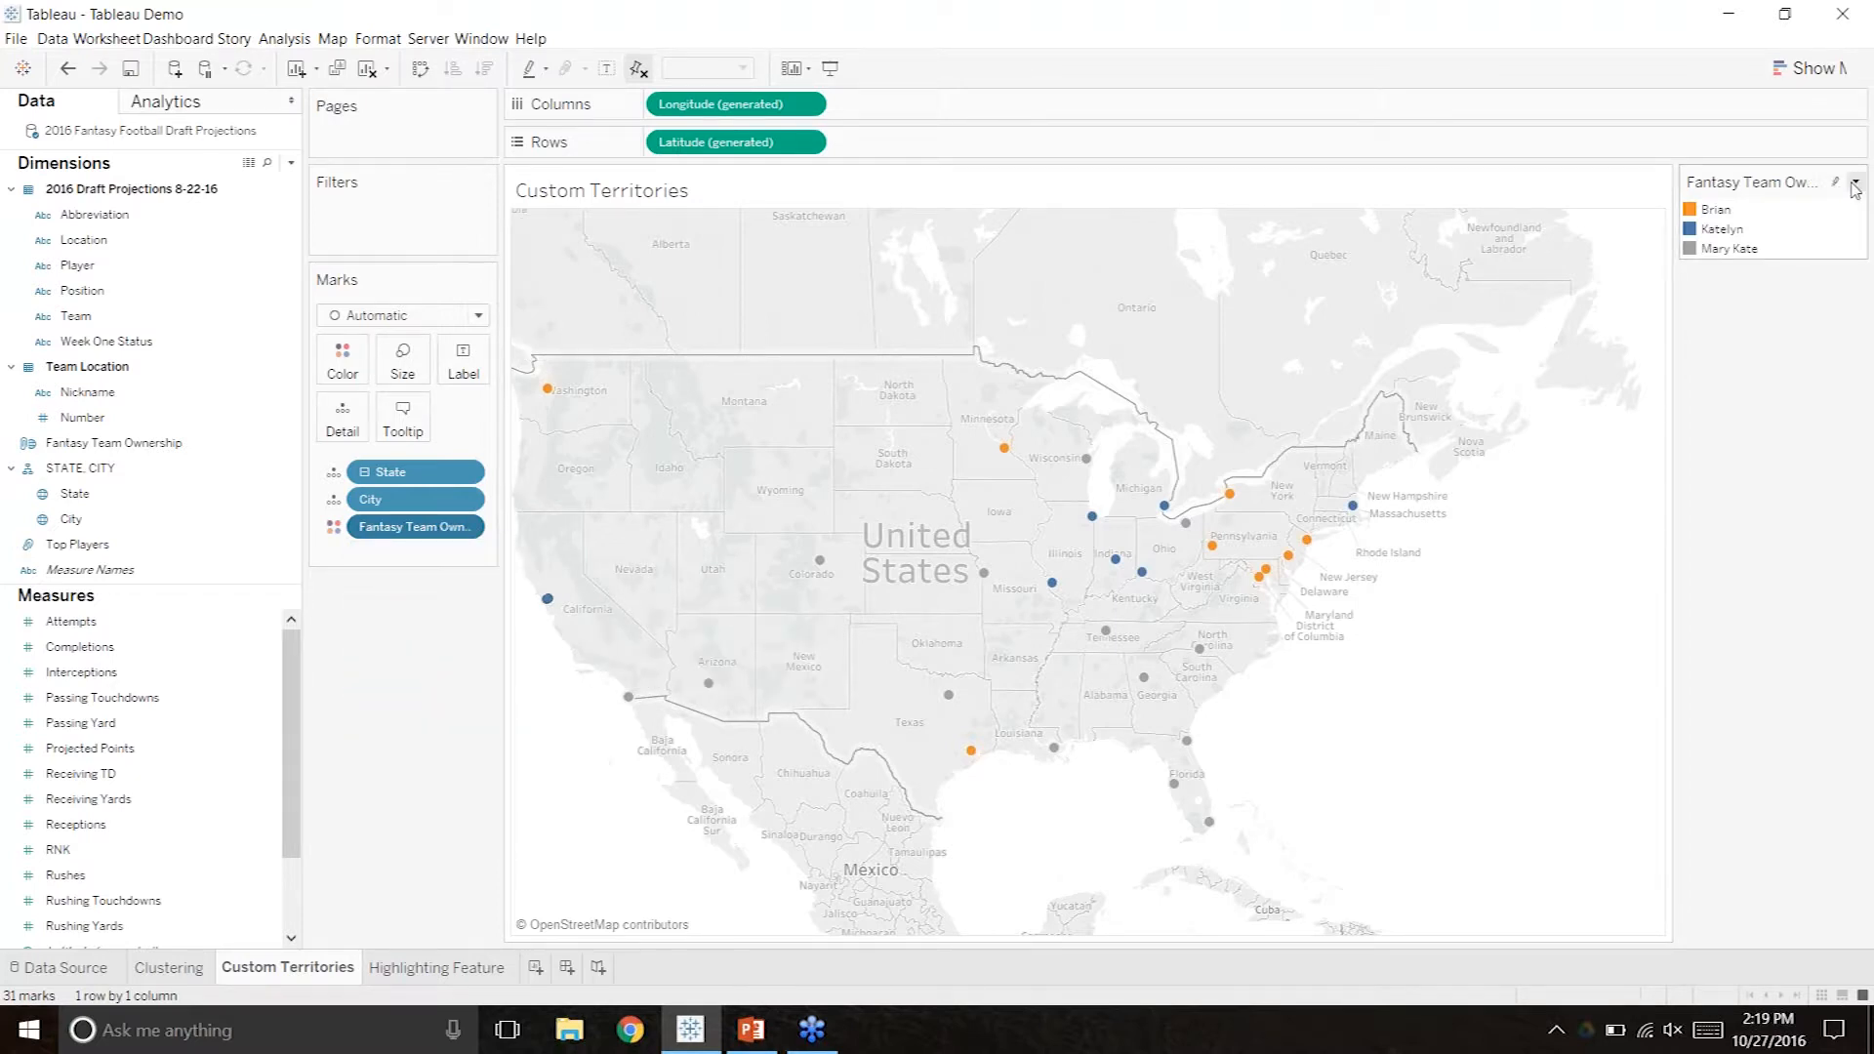
pyautogui.click(1853, 182)
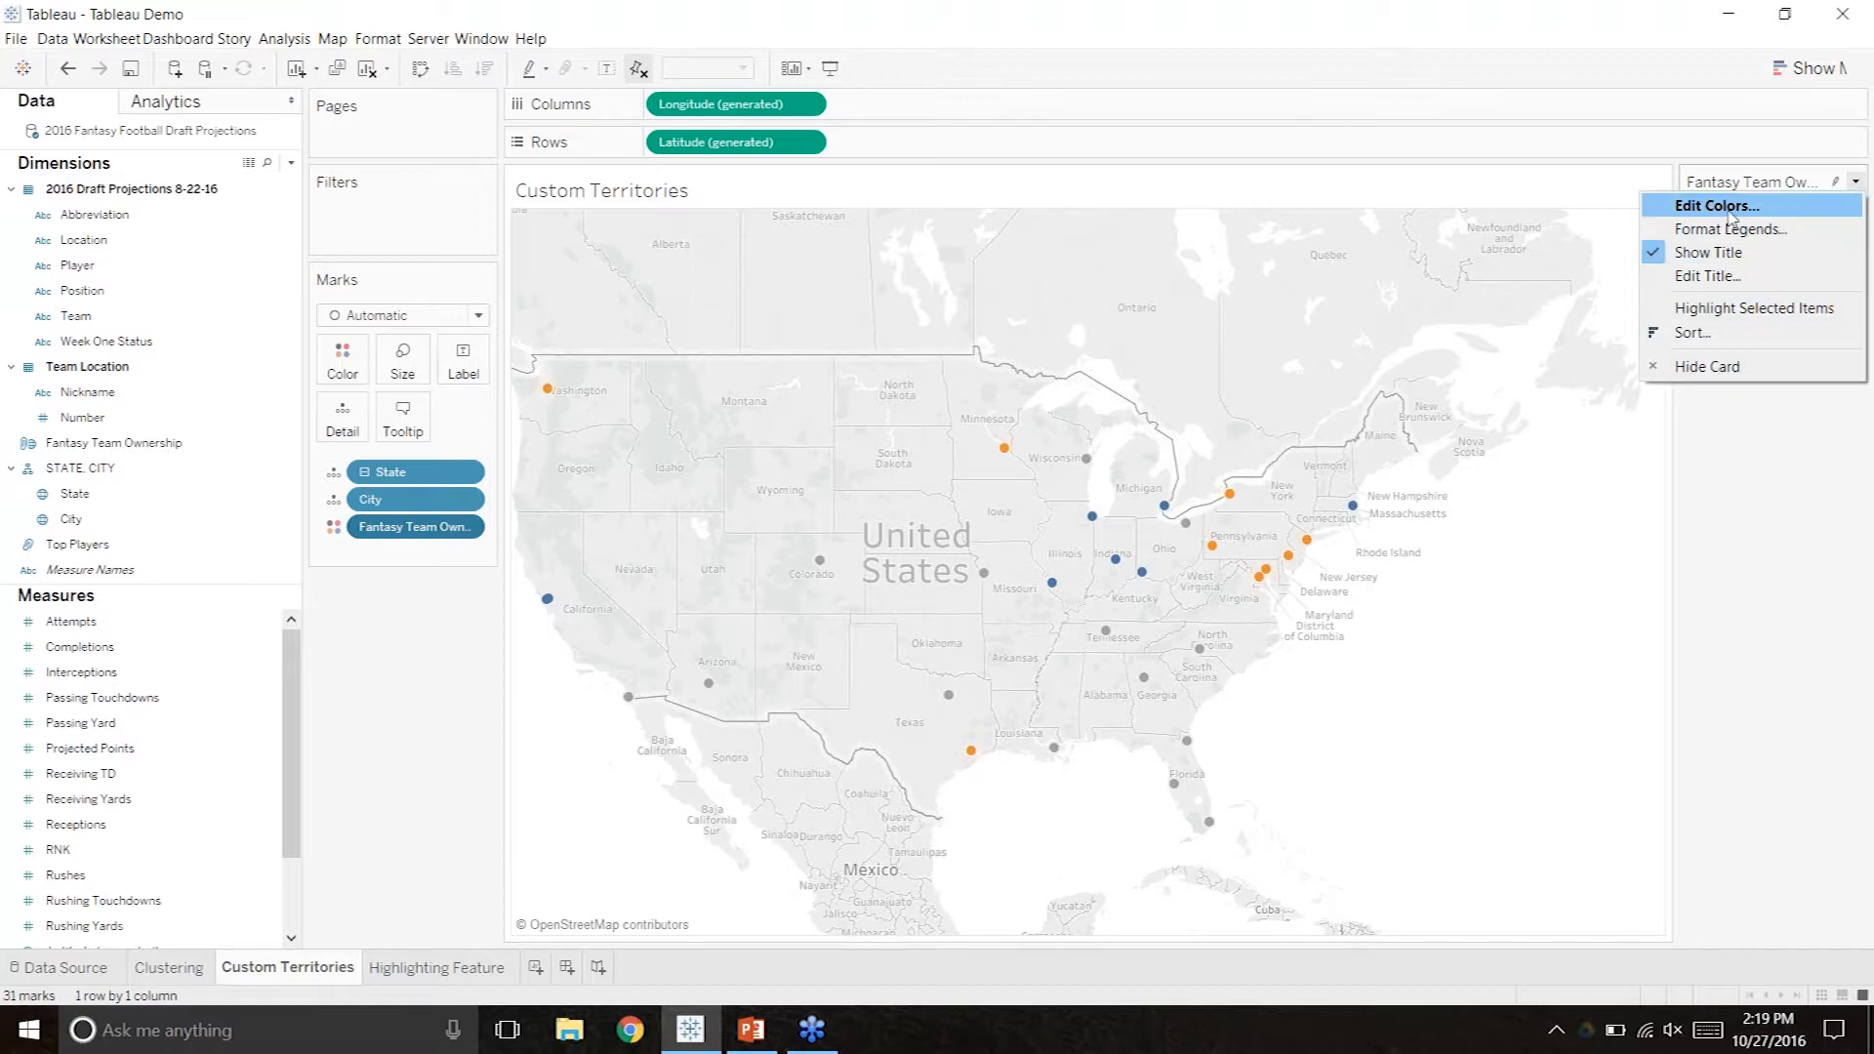
pyautogui.click(1698, 205)
pyautogui.click(773, 416)
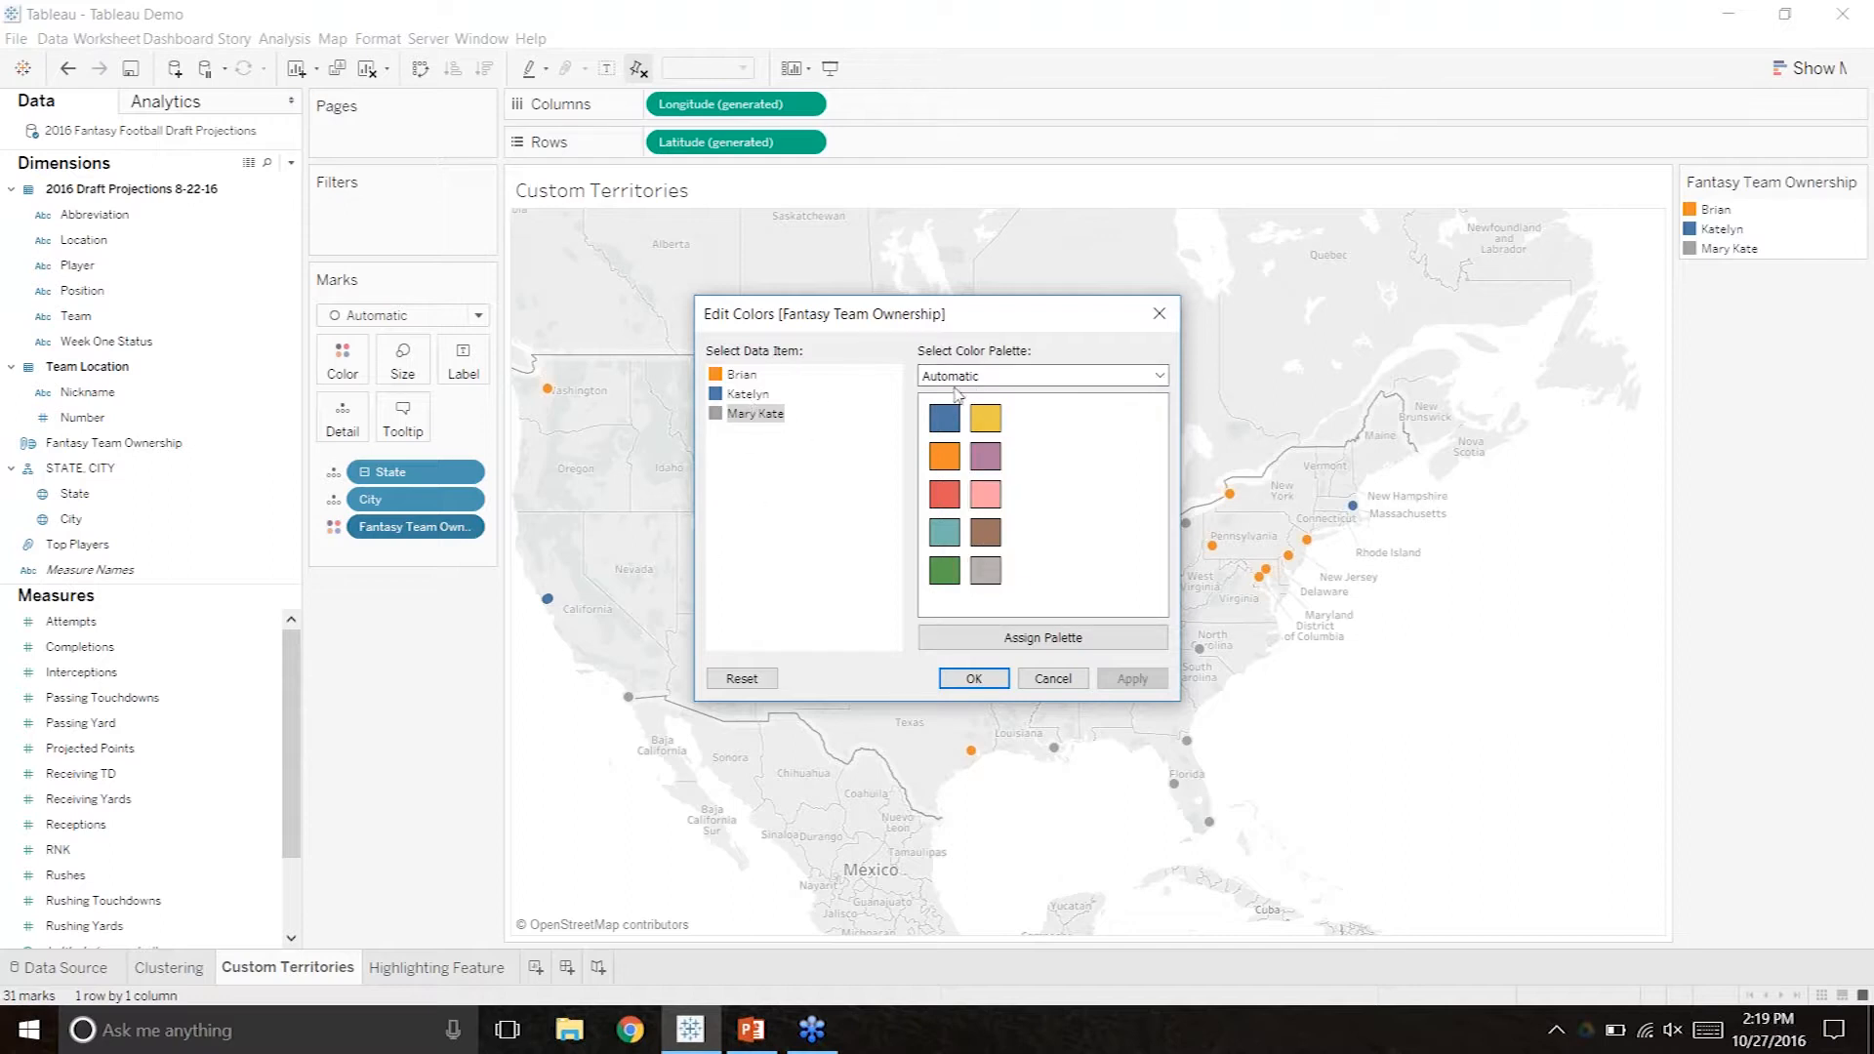
pyautogui.click(944, 570)
pyautogui.click(1160, 376)
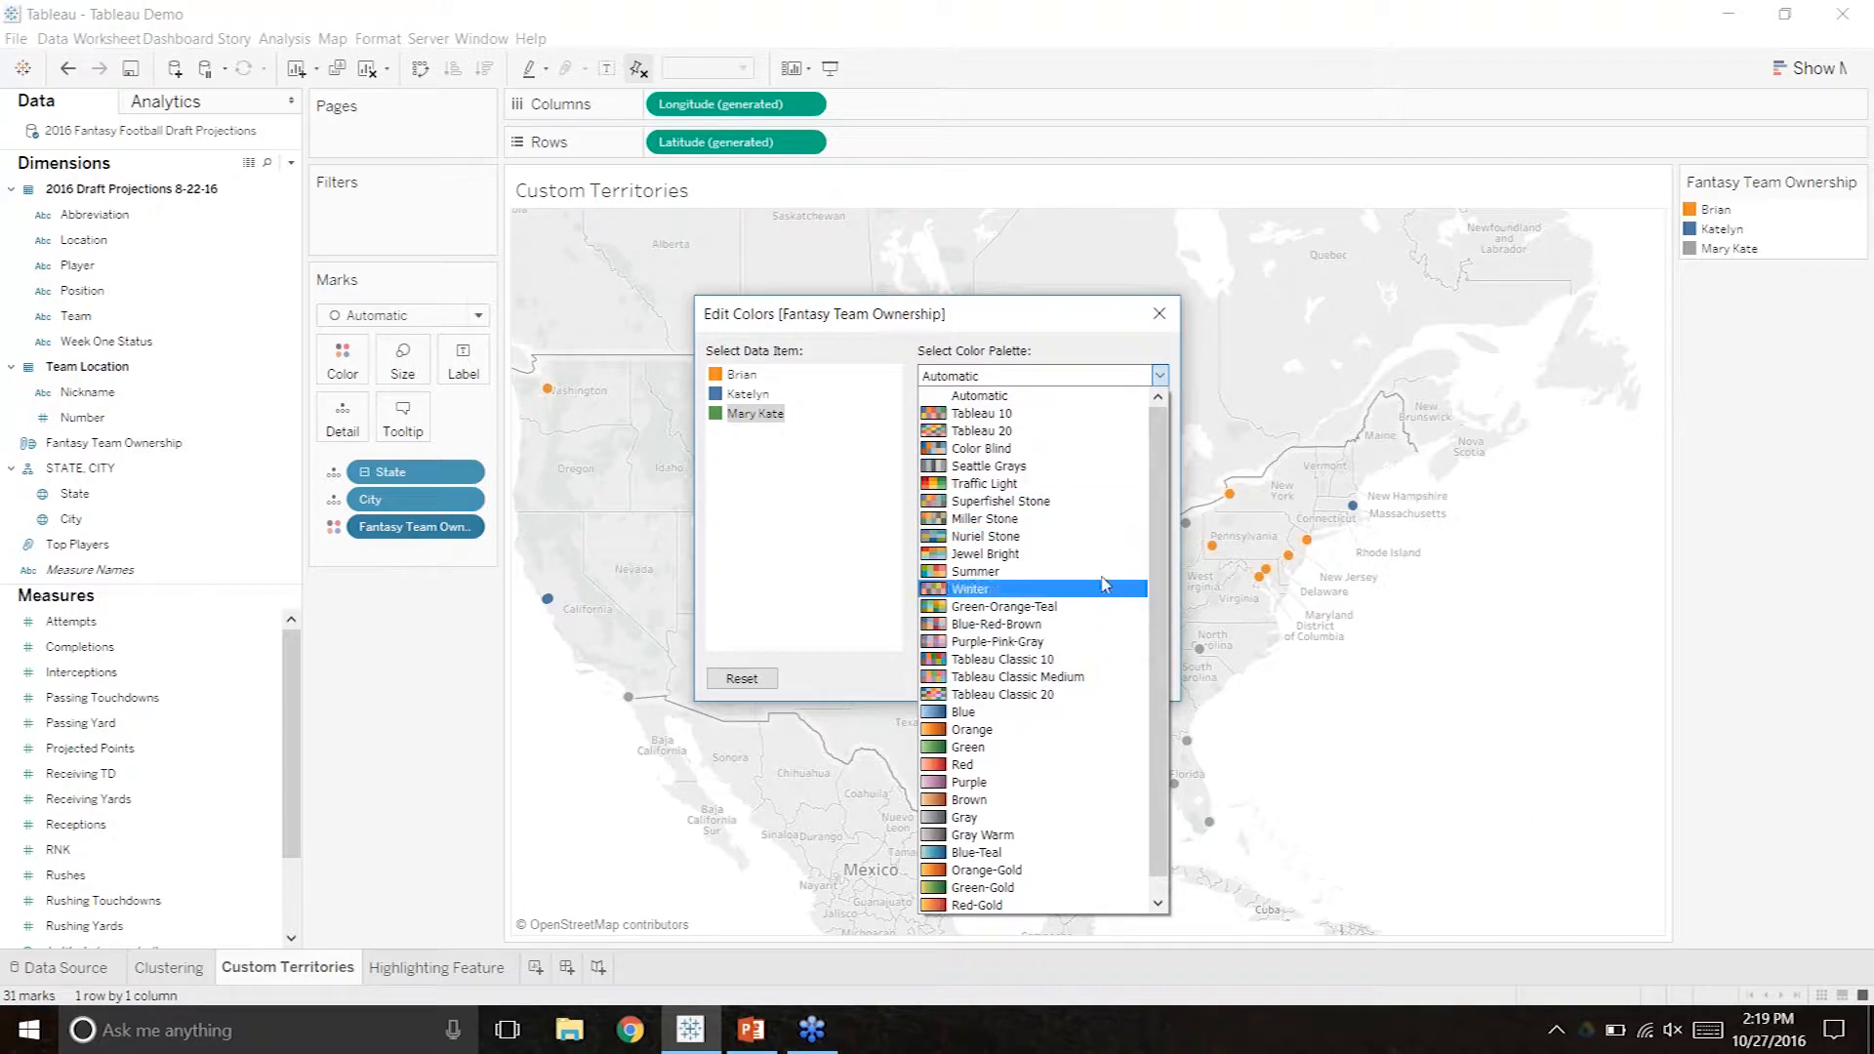
pyautogui.click(1037, 484)
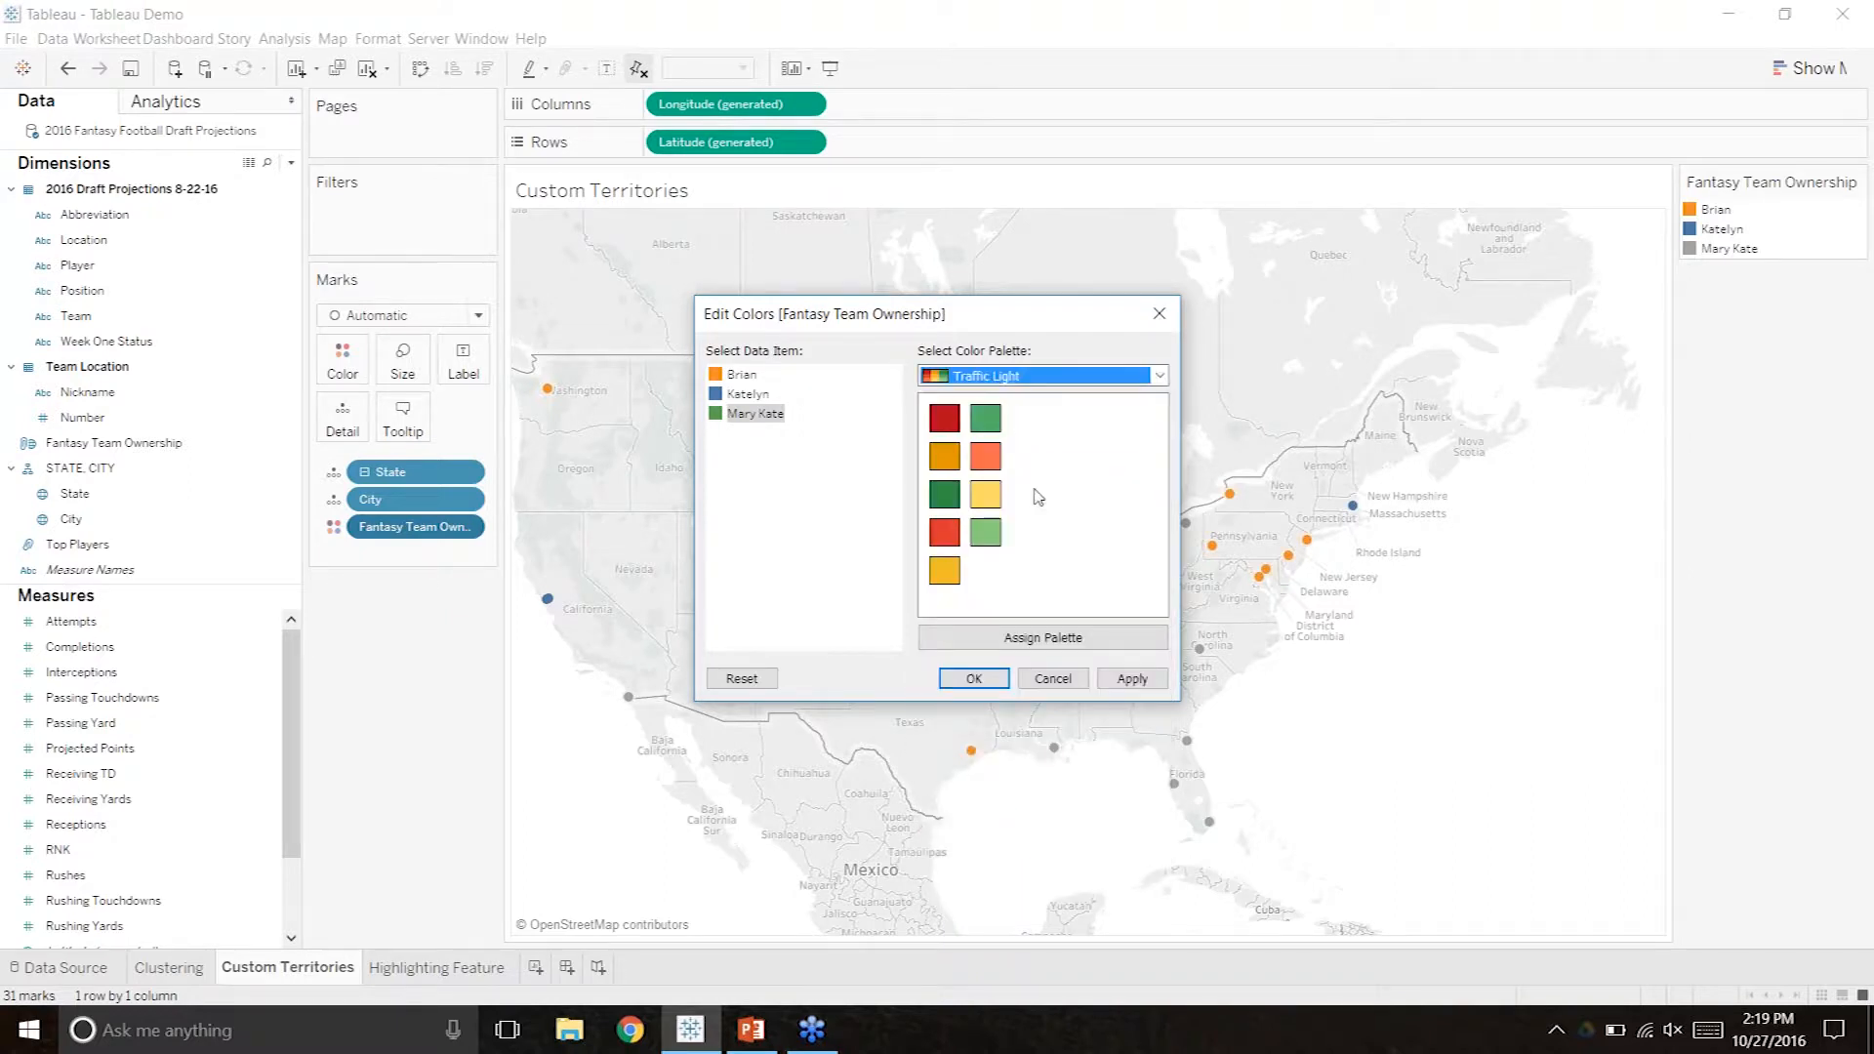
pyautogui.click(945, 533)
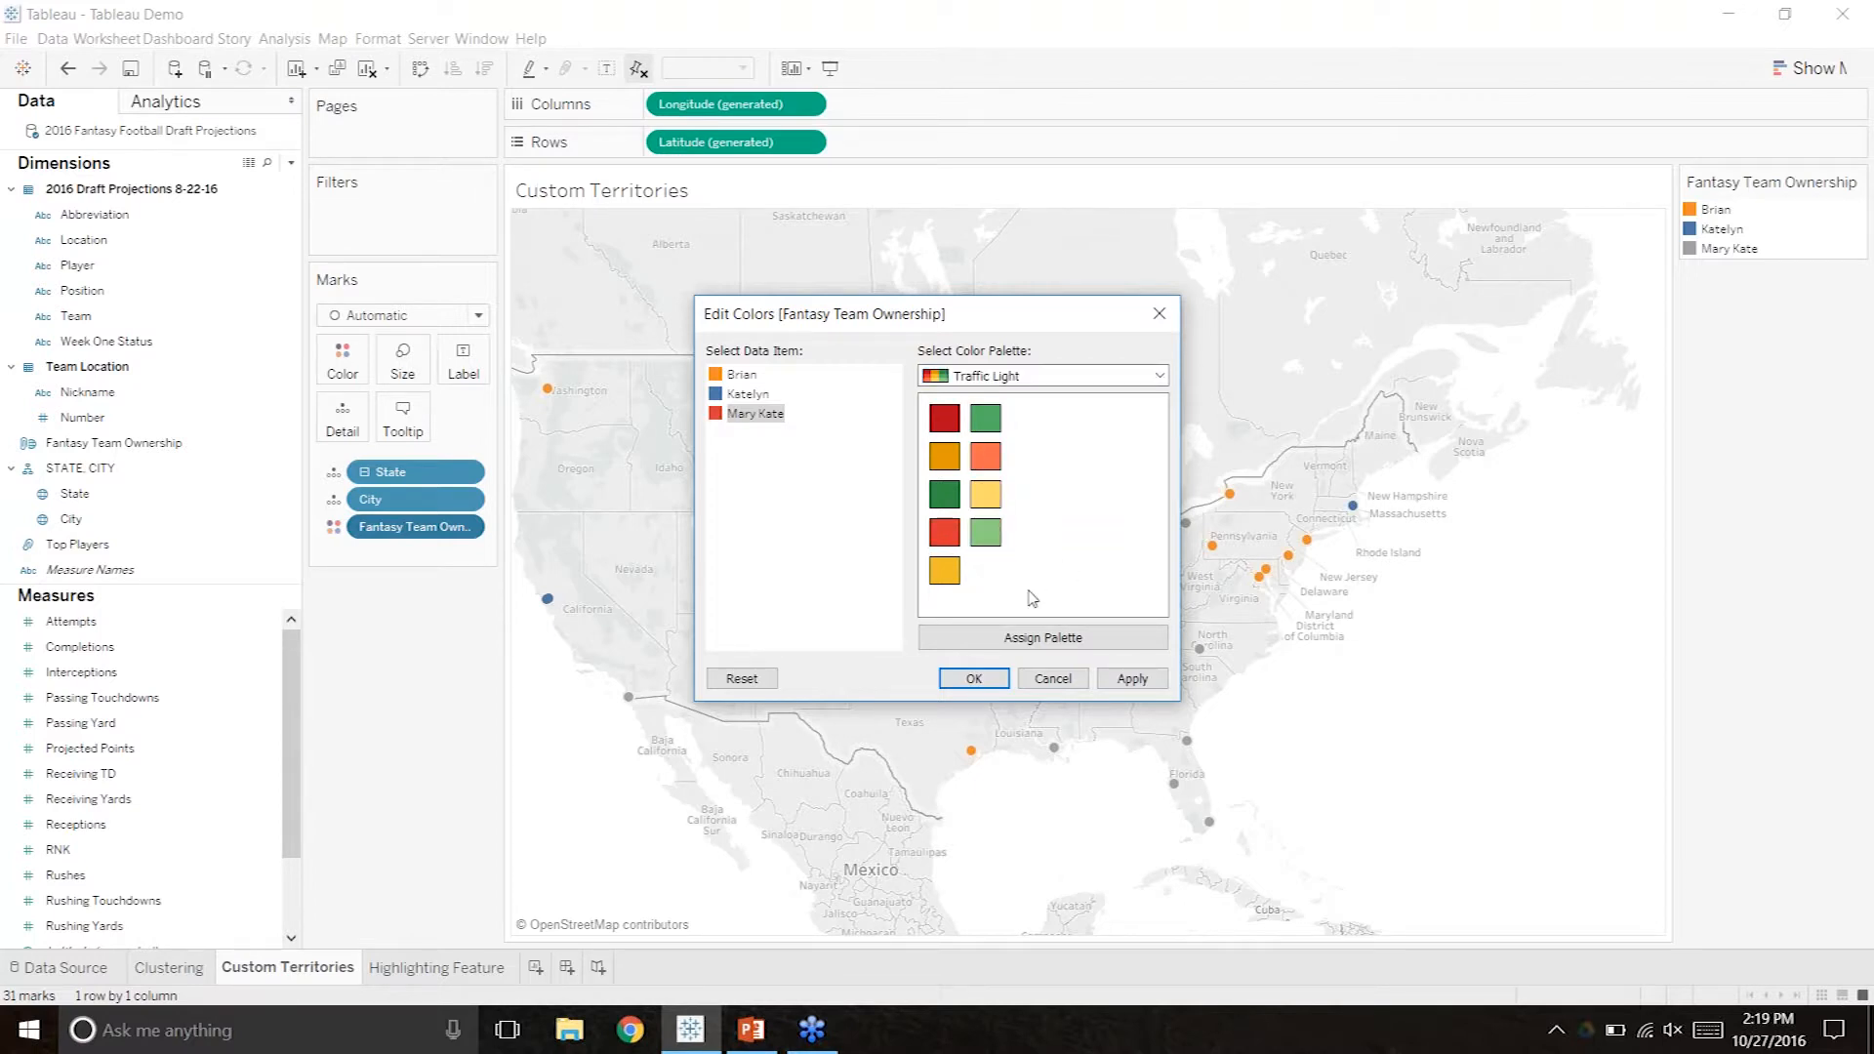
pyautogui.click(1132, 679)
pyautogui.click(973, 678)
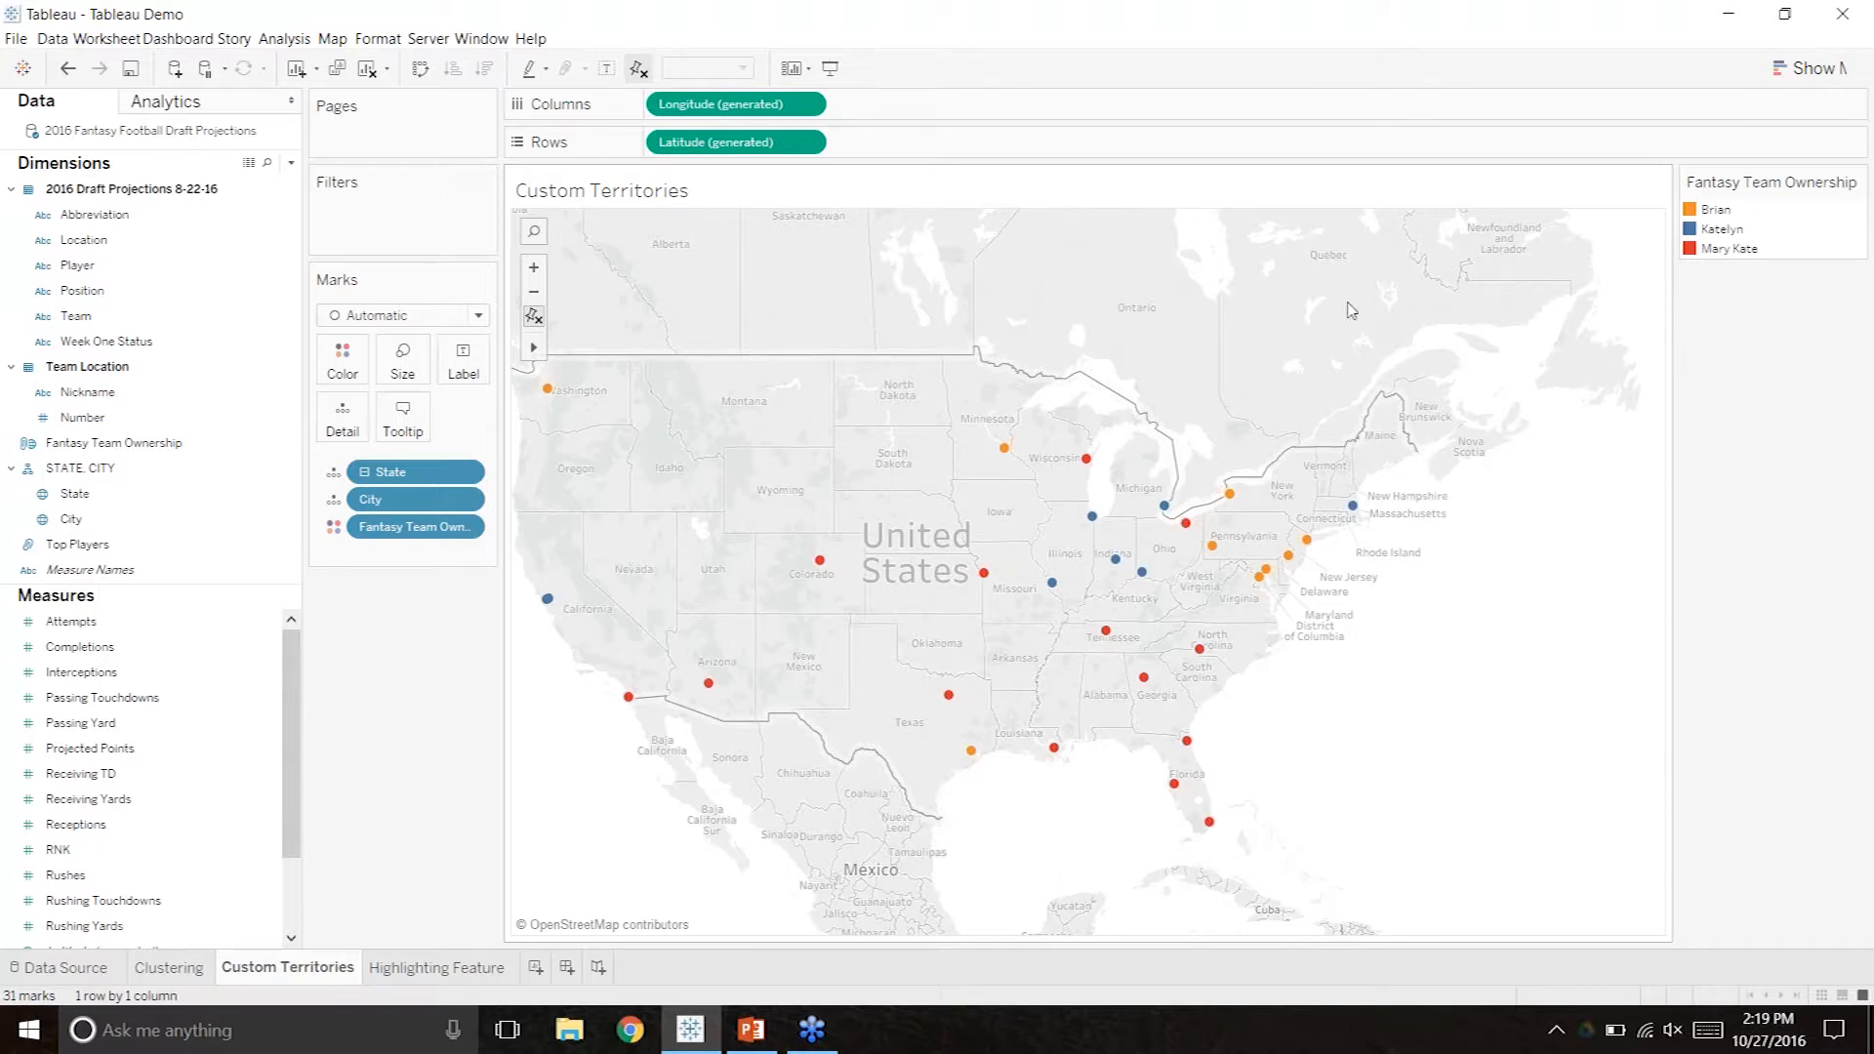
# Review the Clustering and Custom Territories worksheets and return to the Highlighting Feature worksheet.
pyautogui.click(455, 970)
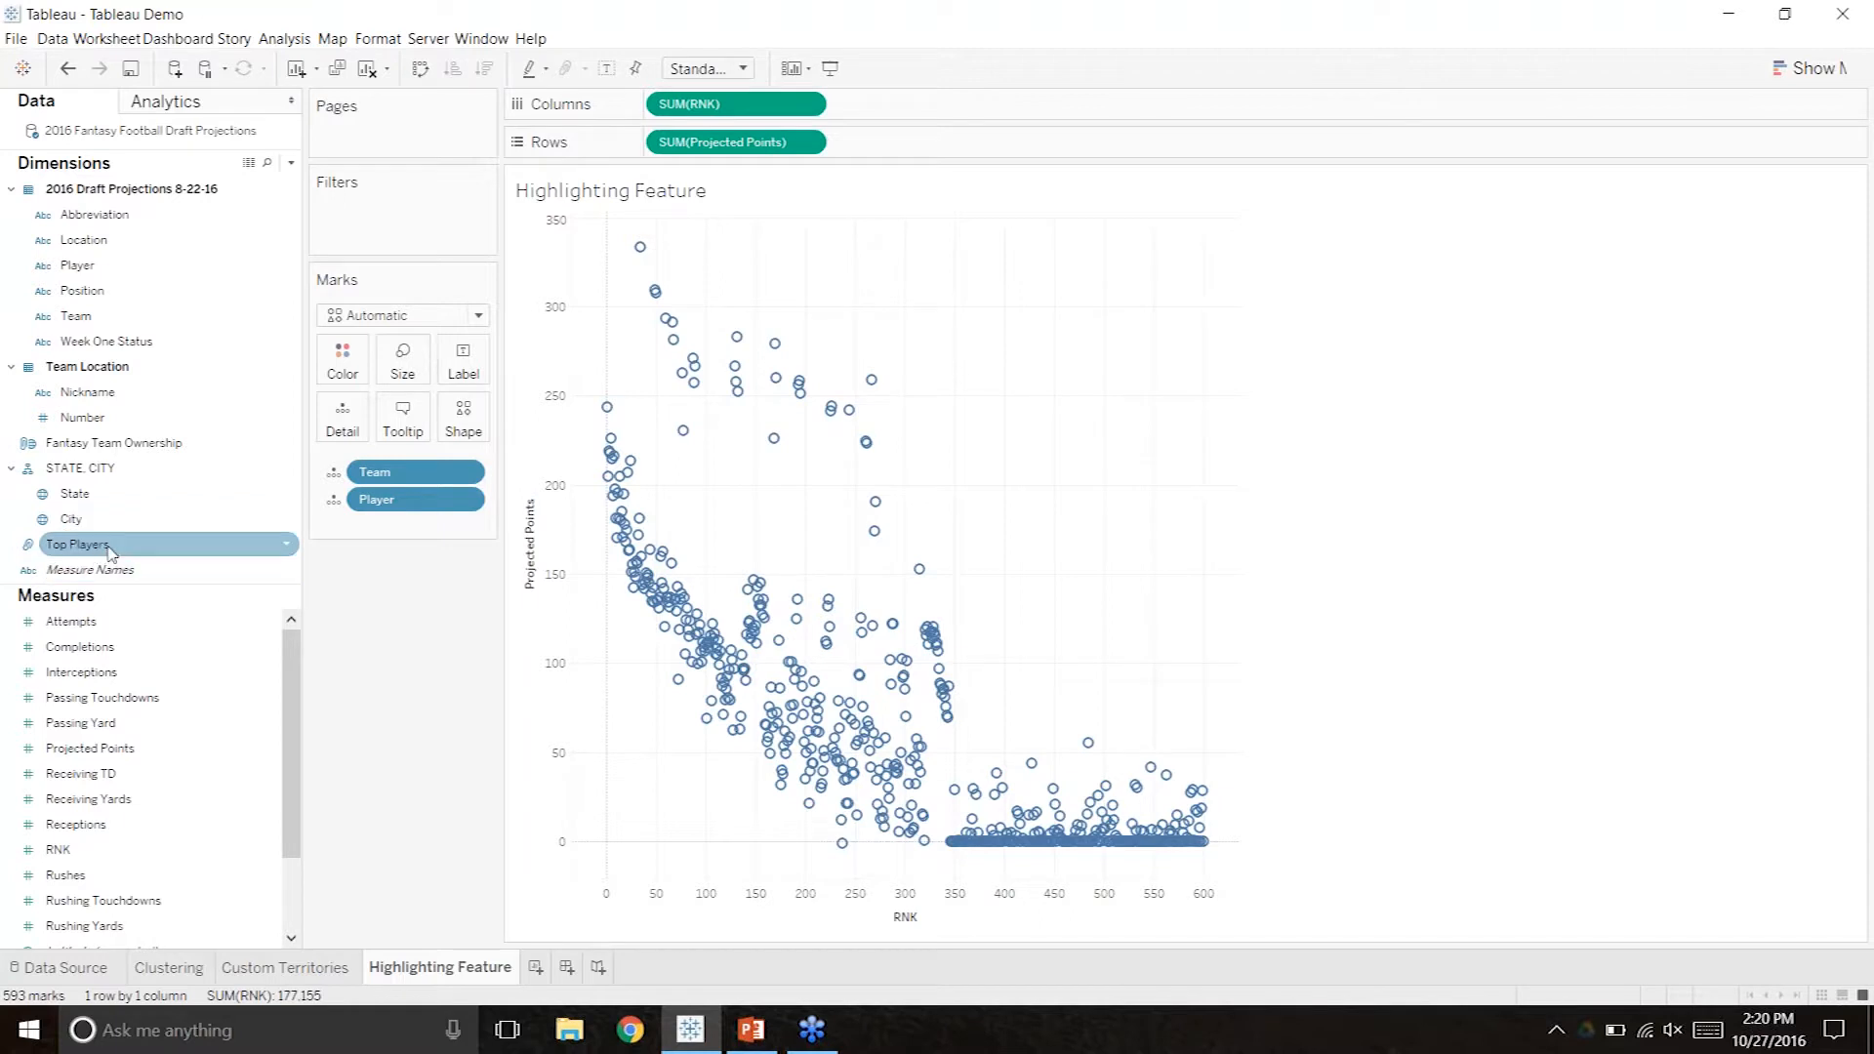
pyautogui.click(174, 965)
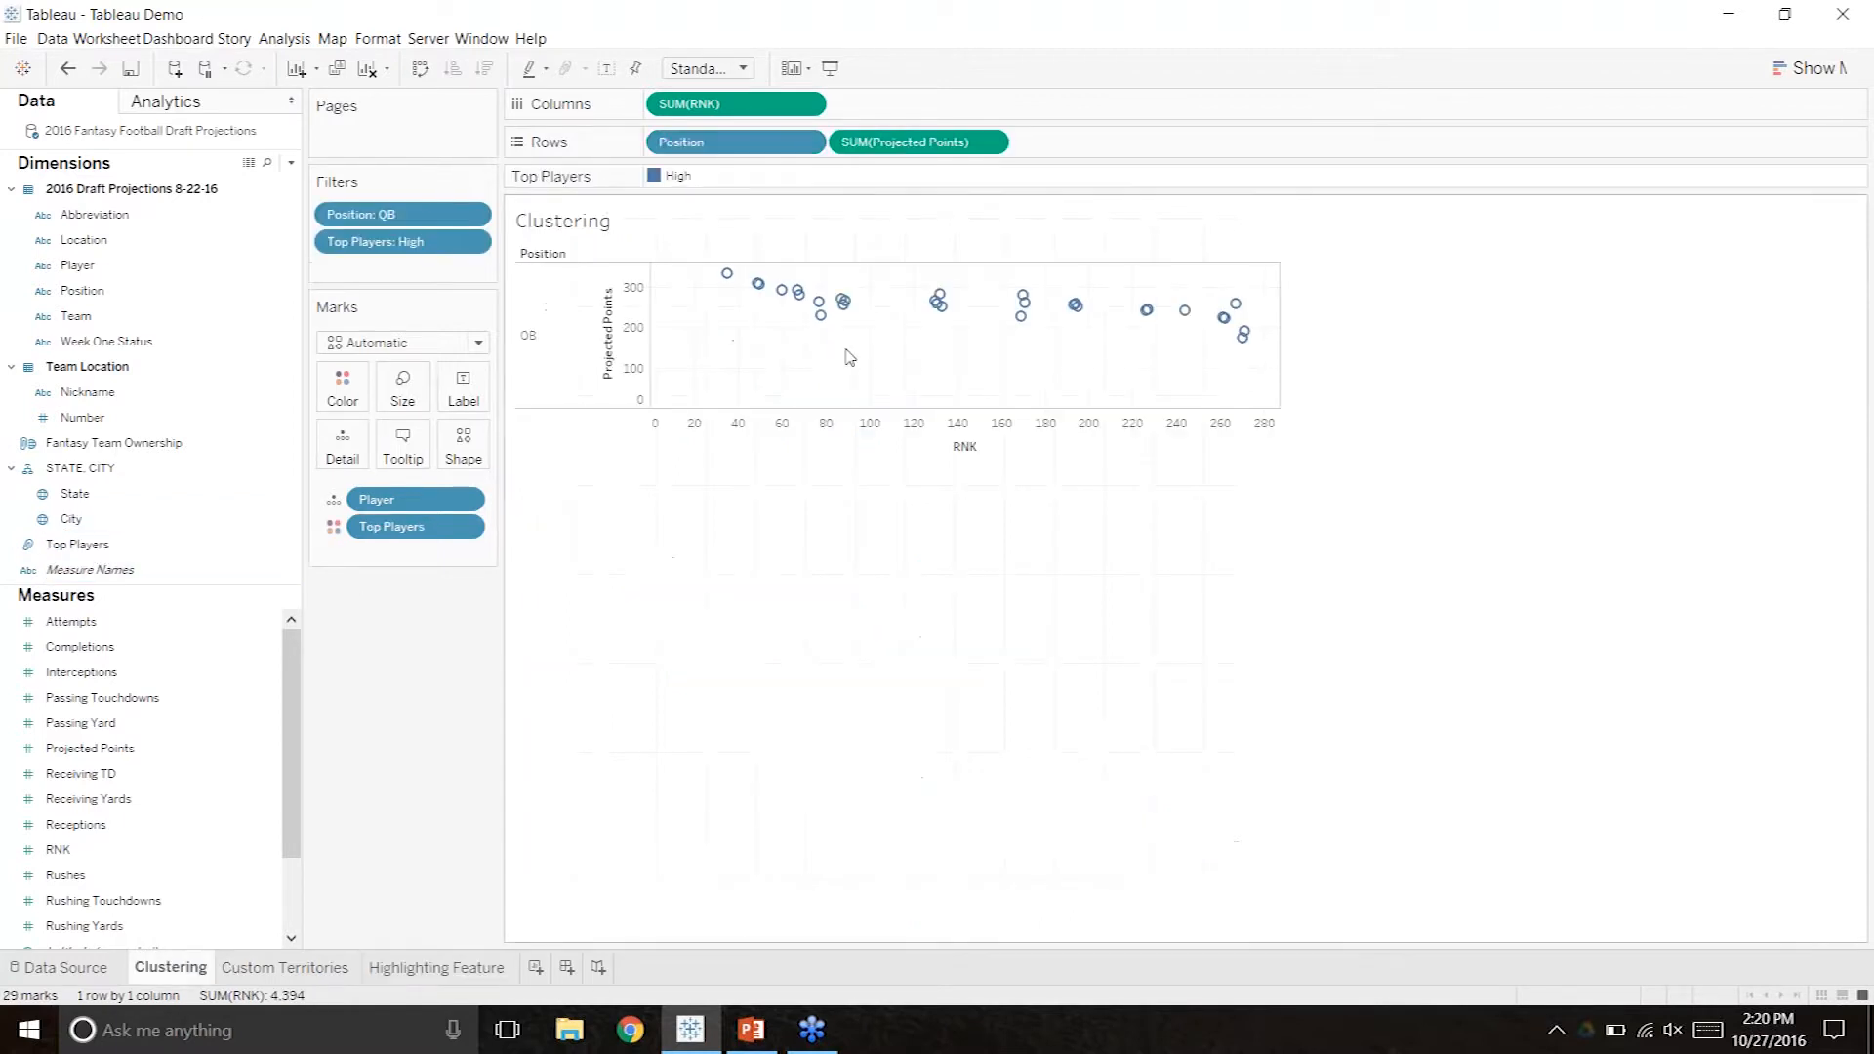
pyautogui.click(343, 969)
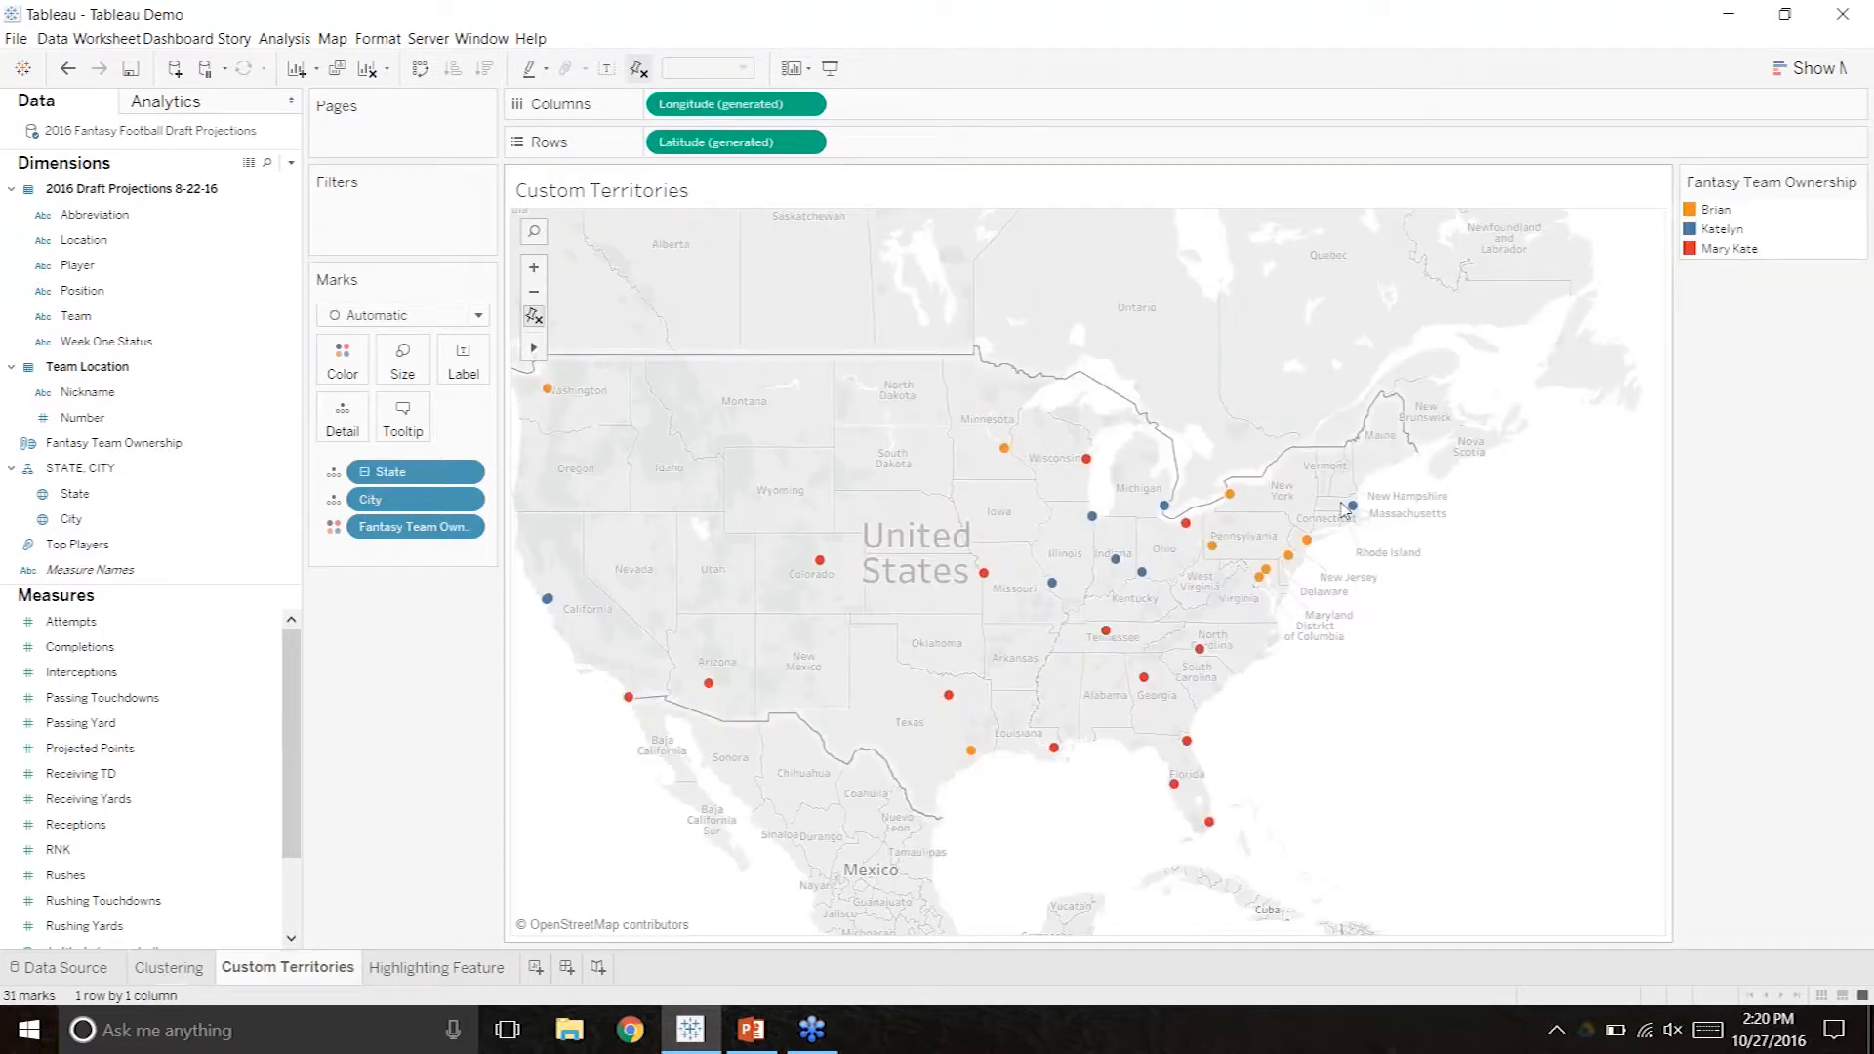
pyautogui.click(459, 969)
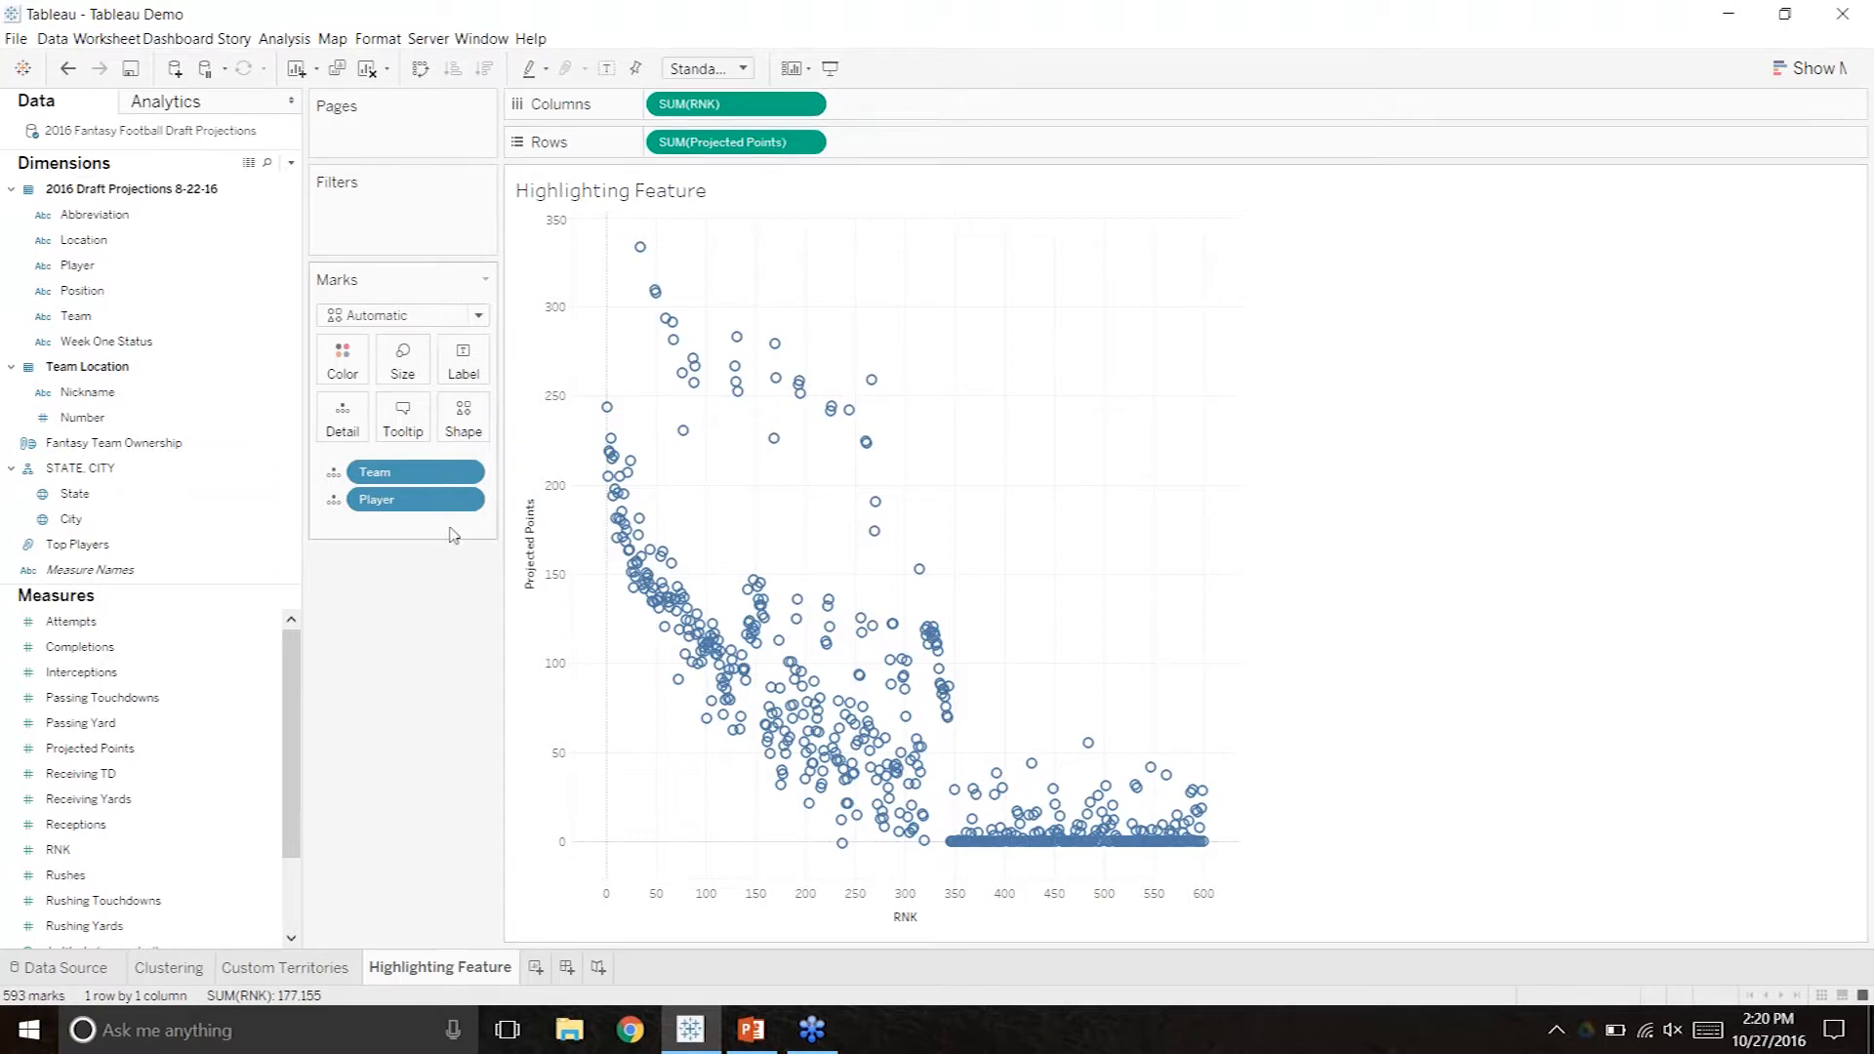
# Color the marks of the Highlighting Feature scatter plot by Player.
pyautogui.moveTo(434, 503); pyautogui.dragTo(344, 362)
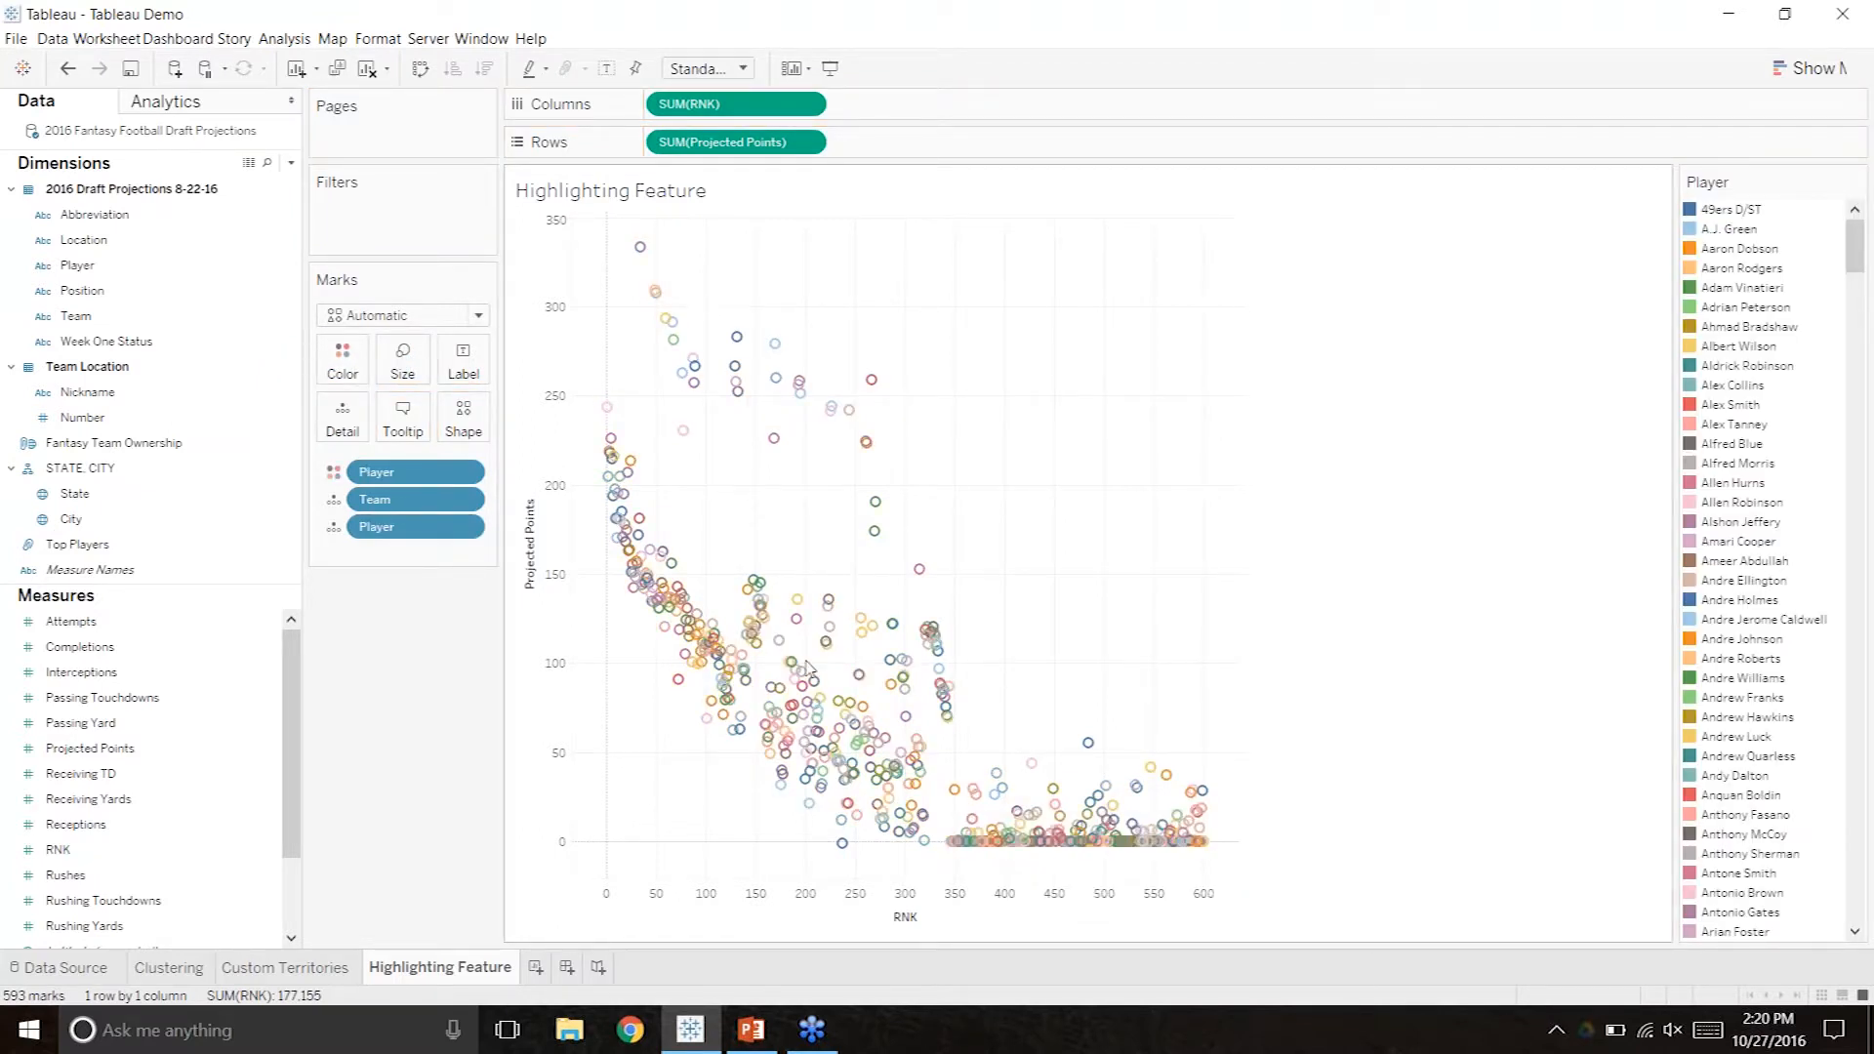
pyautogui.moveTo(1185, 855)
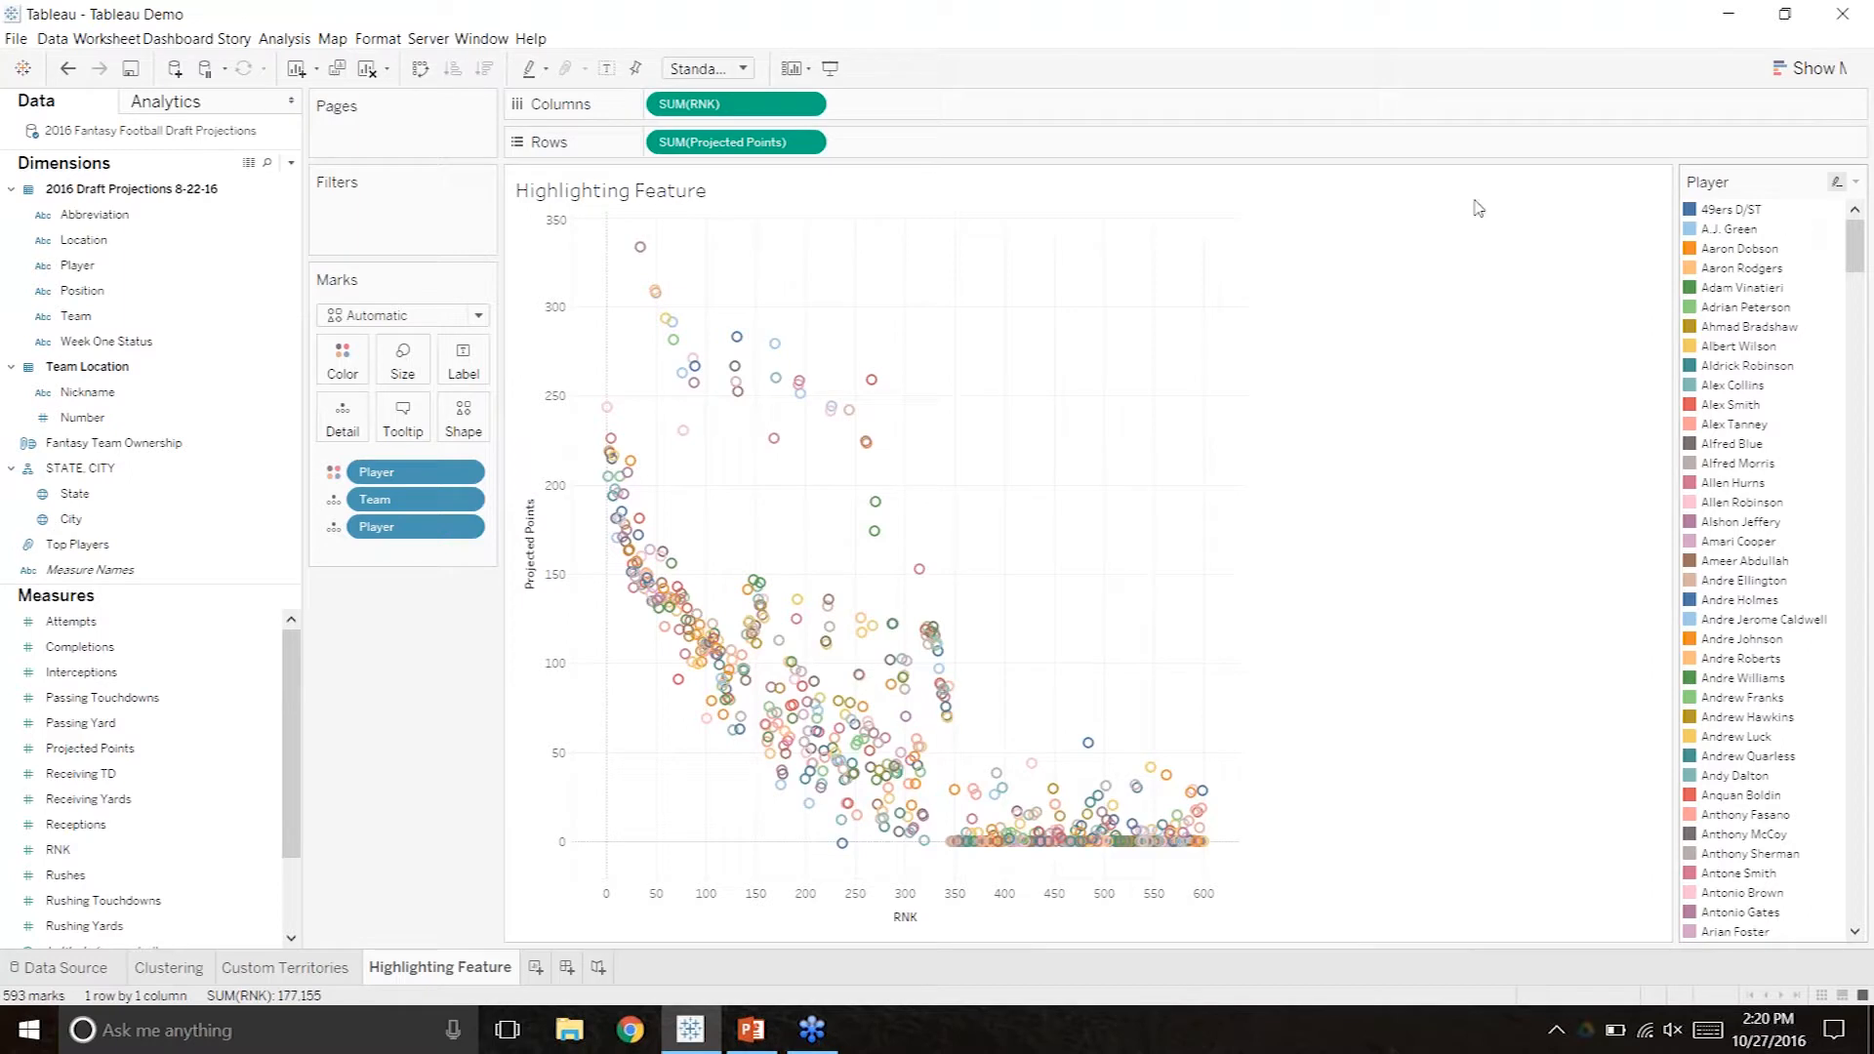
# Remove the duplicate Player detail field, try coloring the scatter plot by Team instead, and undo that color change.
pyautogui.moveTo(427, 532); pyautogui.dragTo(417, 590)
pyautogui.moveTo(410, 497); pyautogui.dragTo(343, 359)
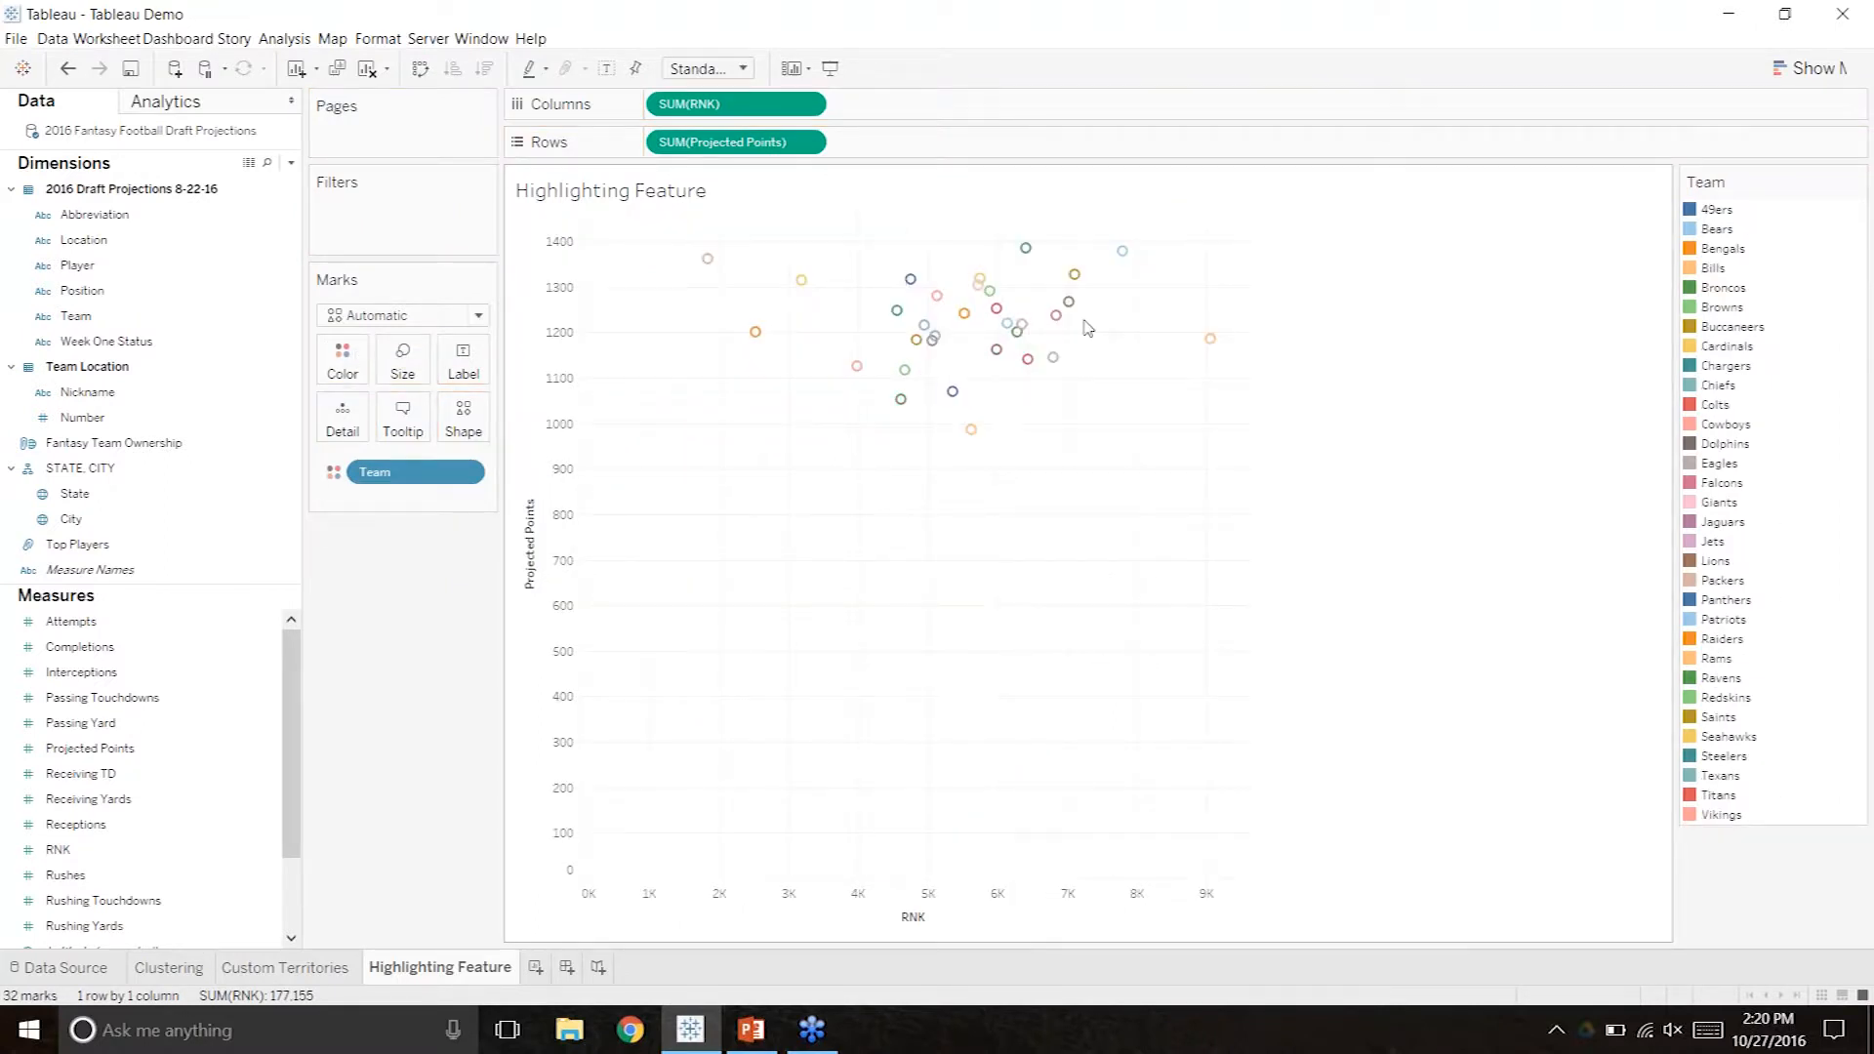
pyautogui.hotkey('ctrl', 'z')
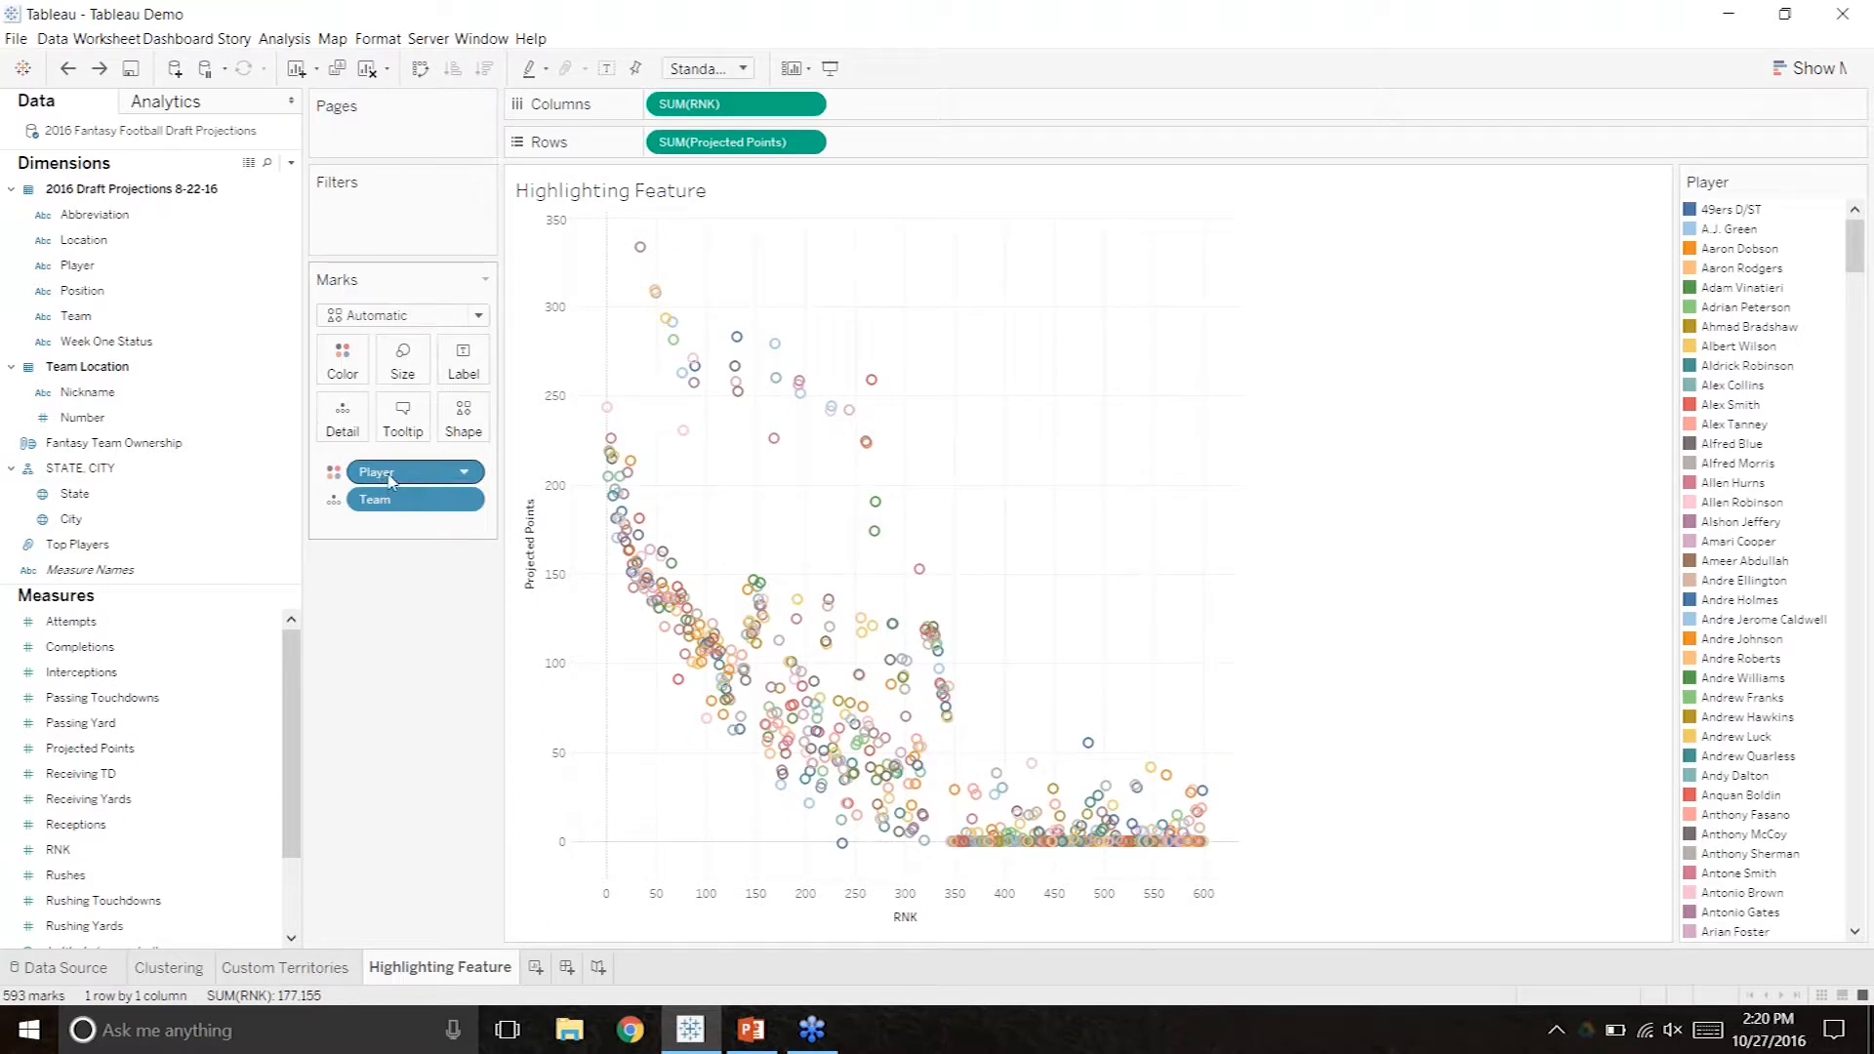
# Add Player back as a detail field and color the scatter plot marks by Team.
pyautogui.moveTo(390, 478); pyautogui.dragTo(387, 530)
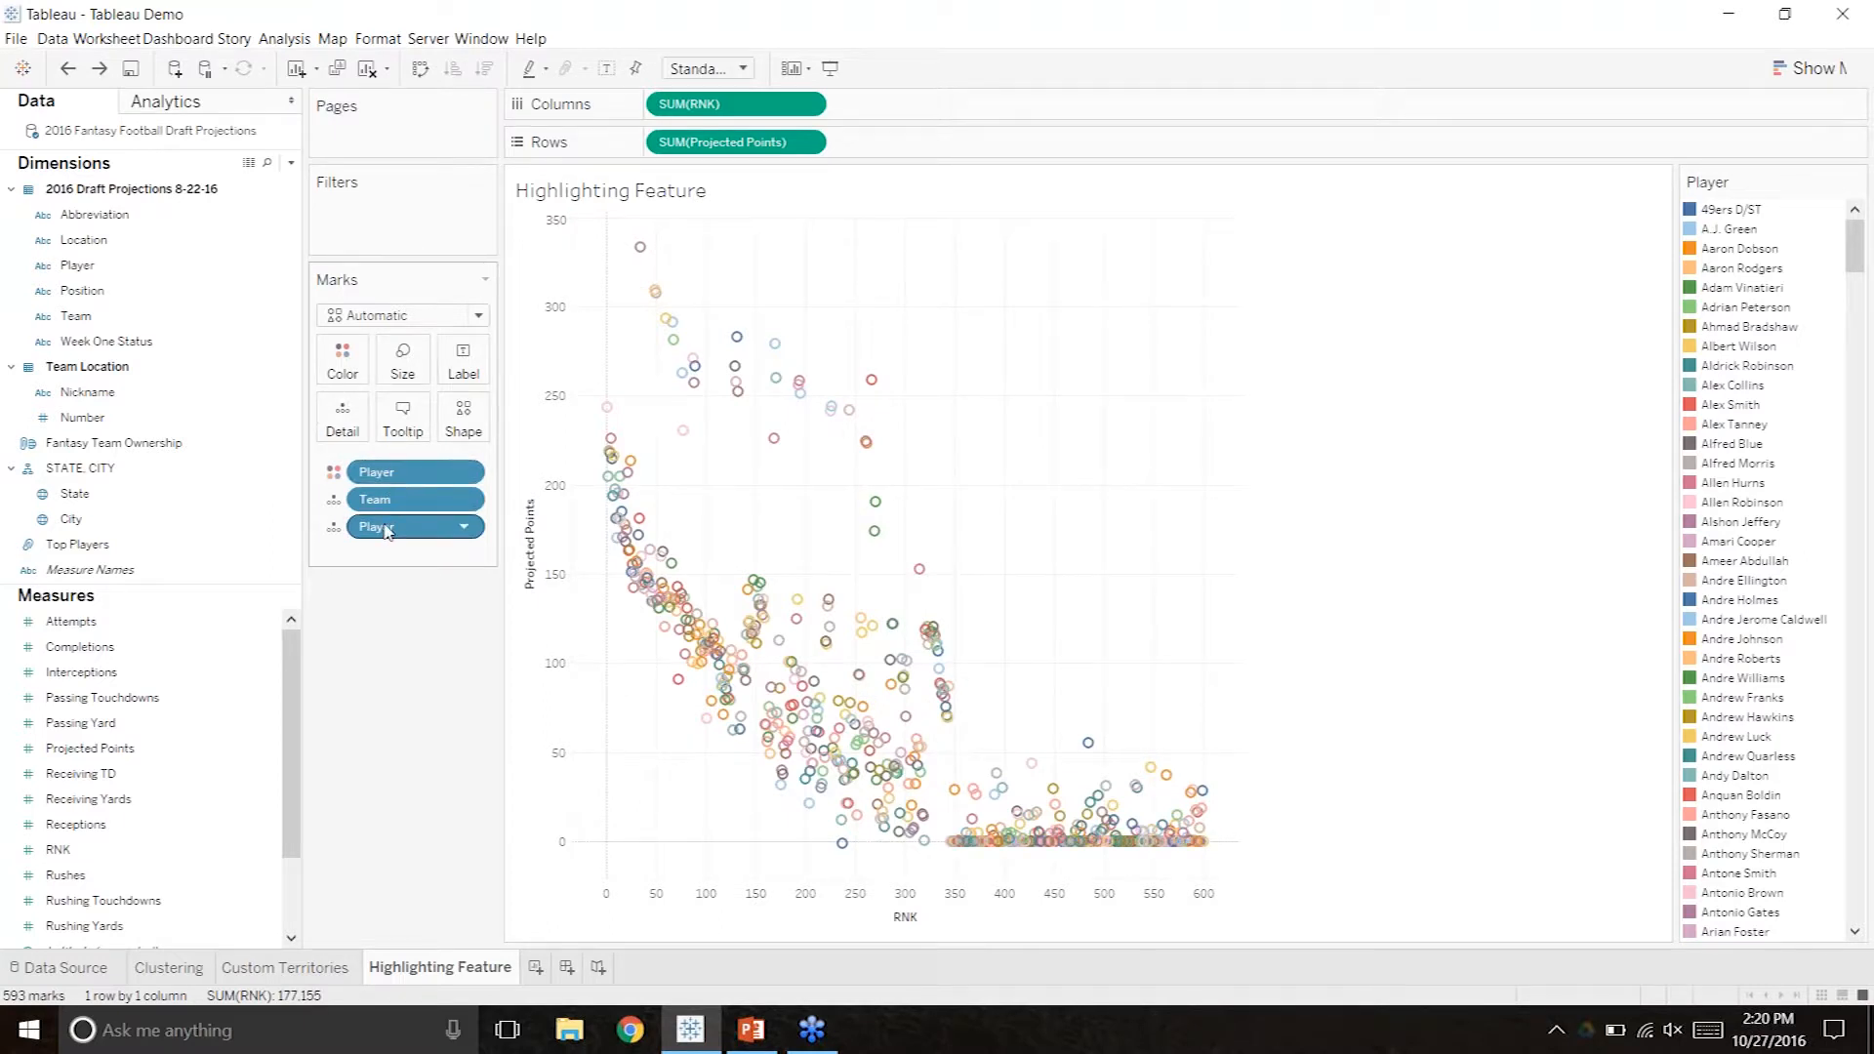
pyautogui.moveTo(388, 502); pyautogui.dragTo(343, 361)
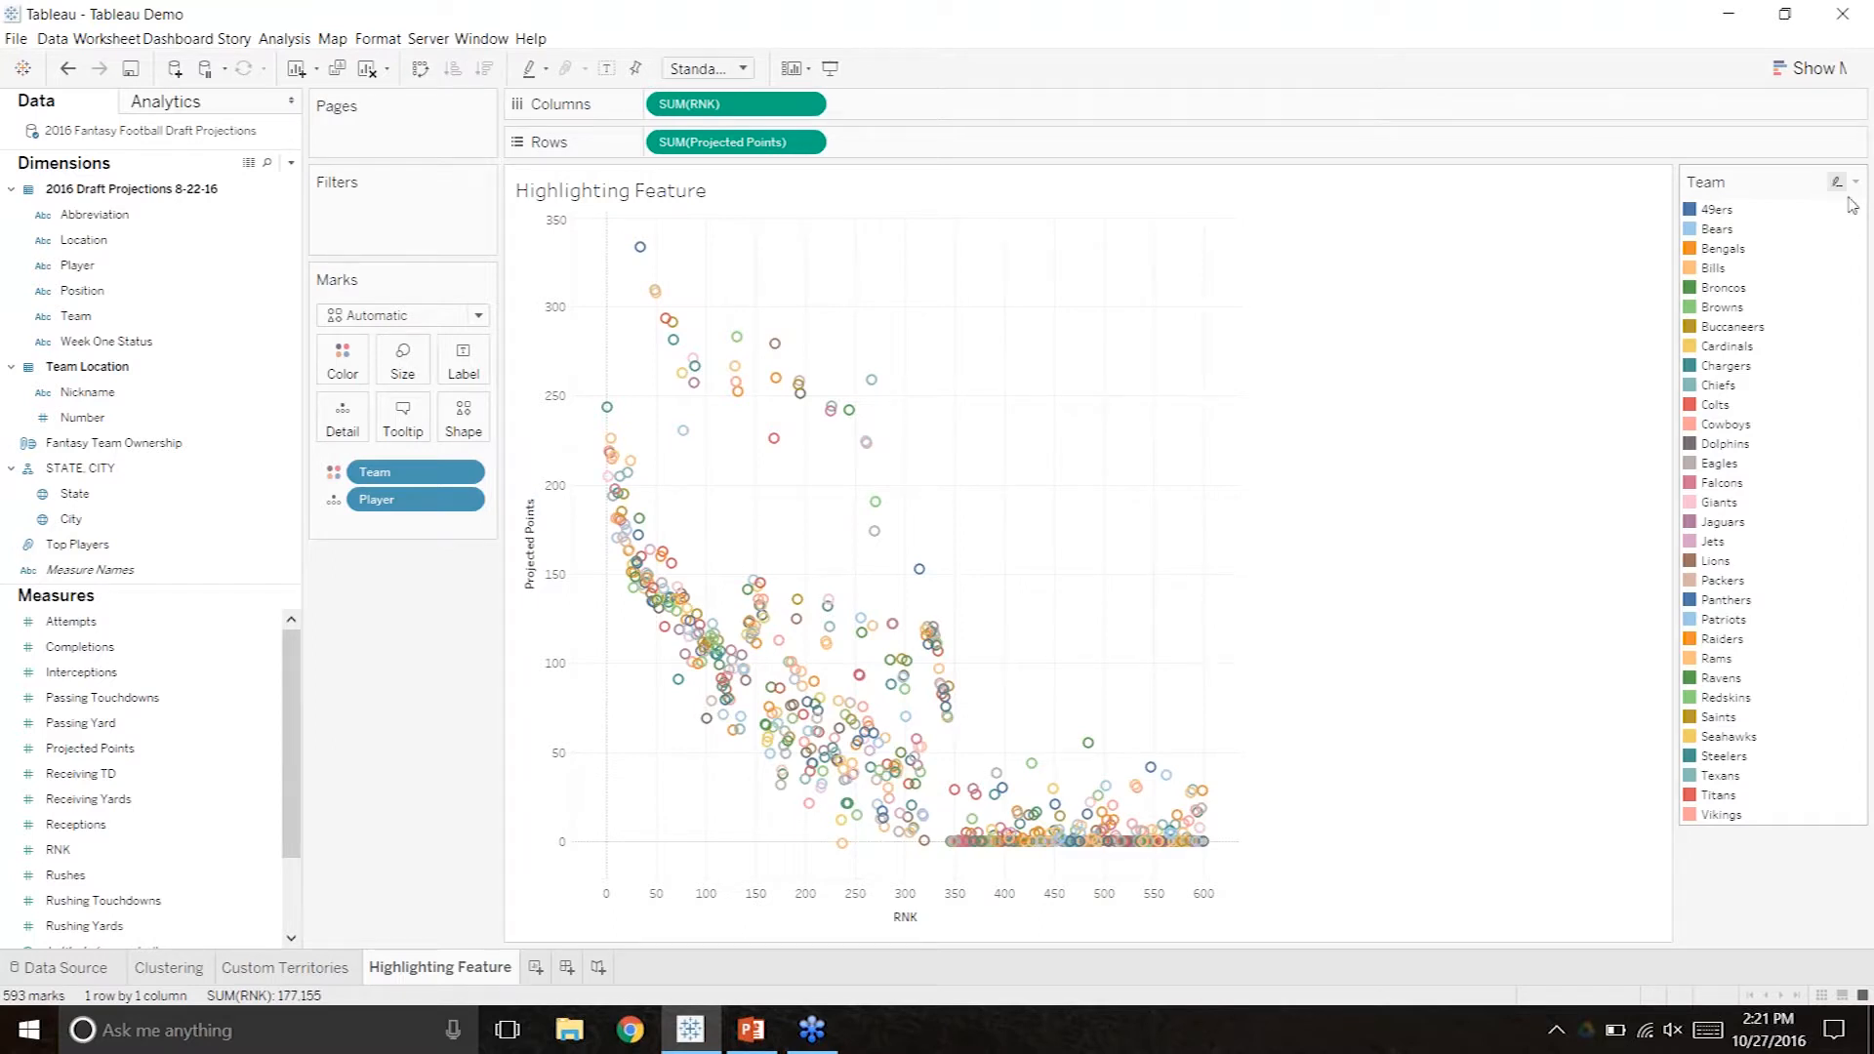
pyautogui.click(1854, 186)
pyautogui.click(353, 565)
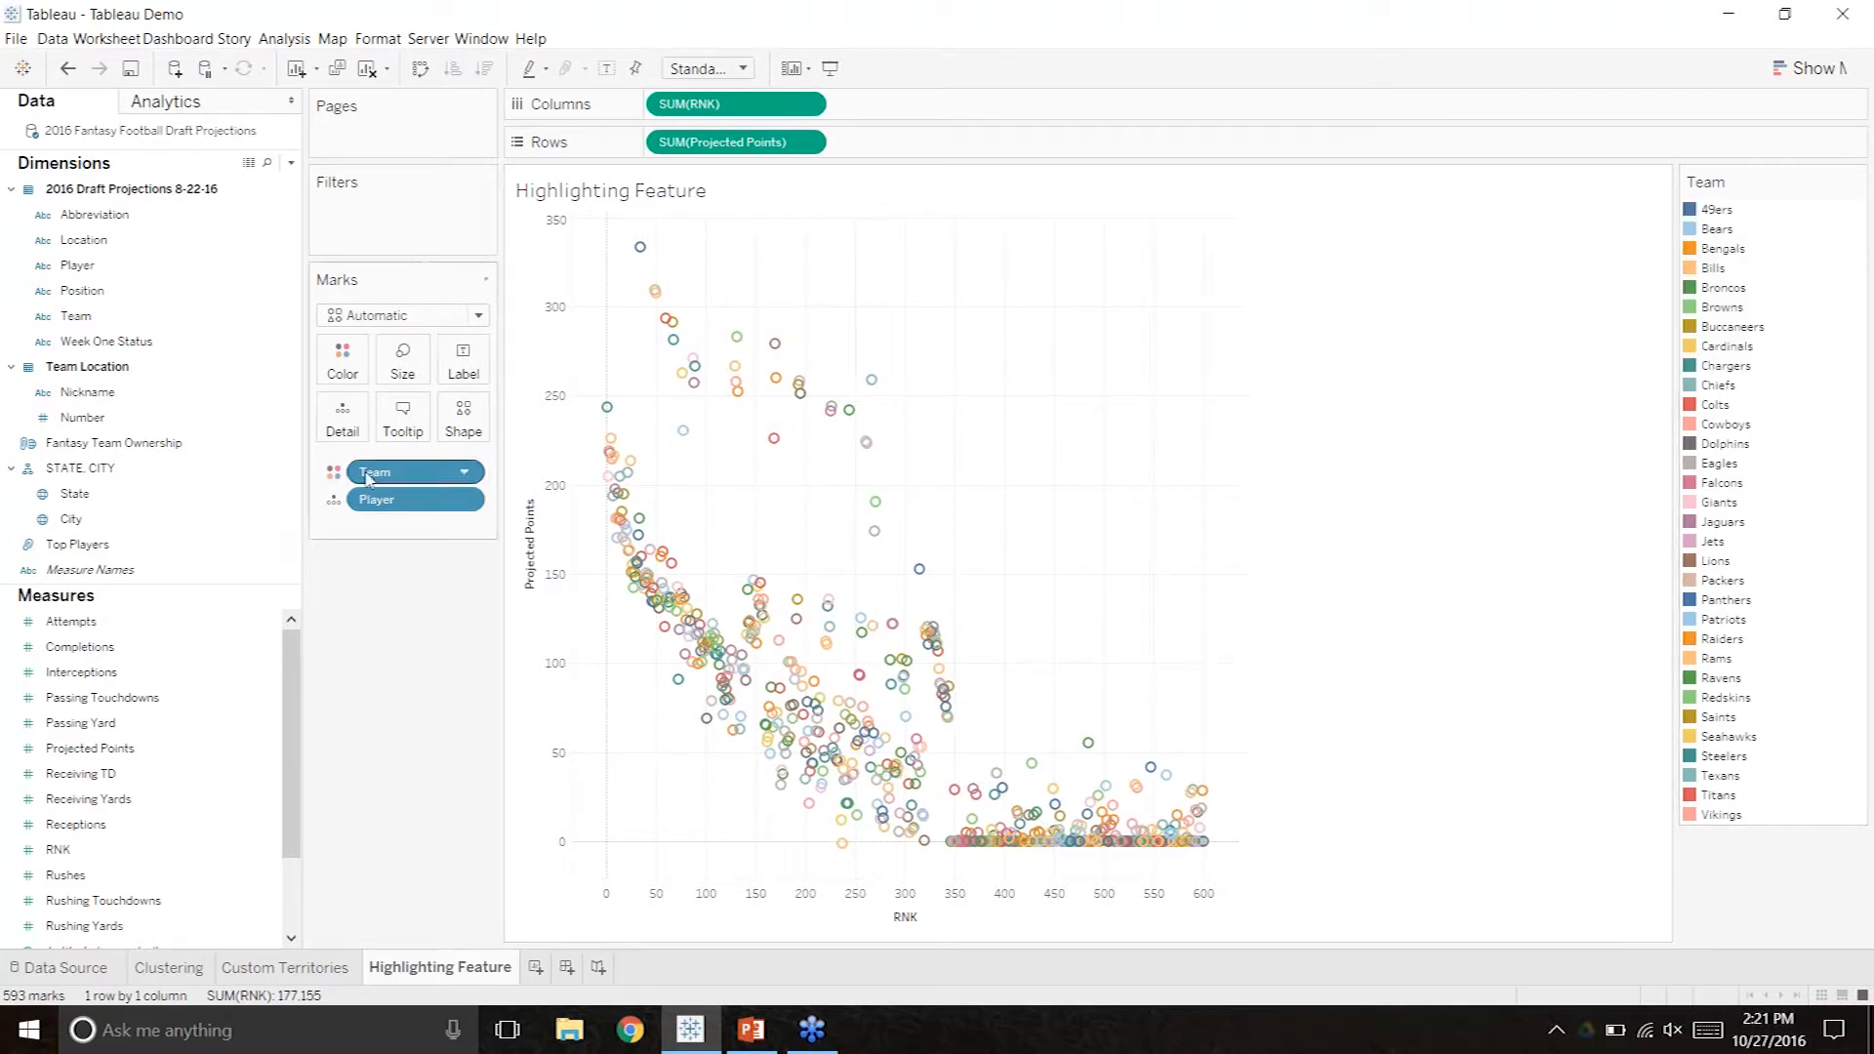
# Move Team from Color to Detail and show a highlighter for the Team field.
pyautogui.moveTo(369, 478); pyautogui.dragTo(349, 429)
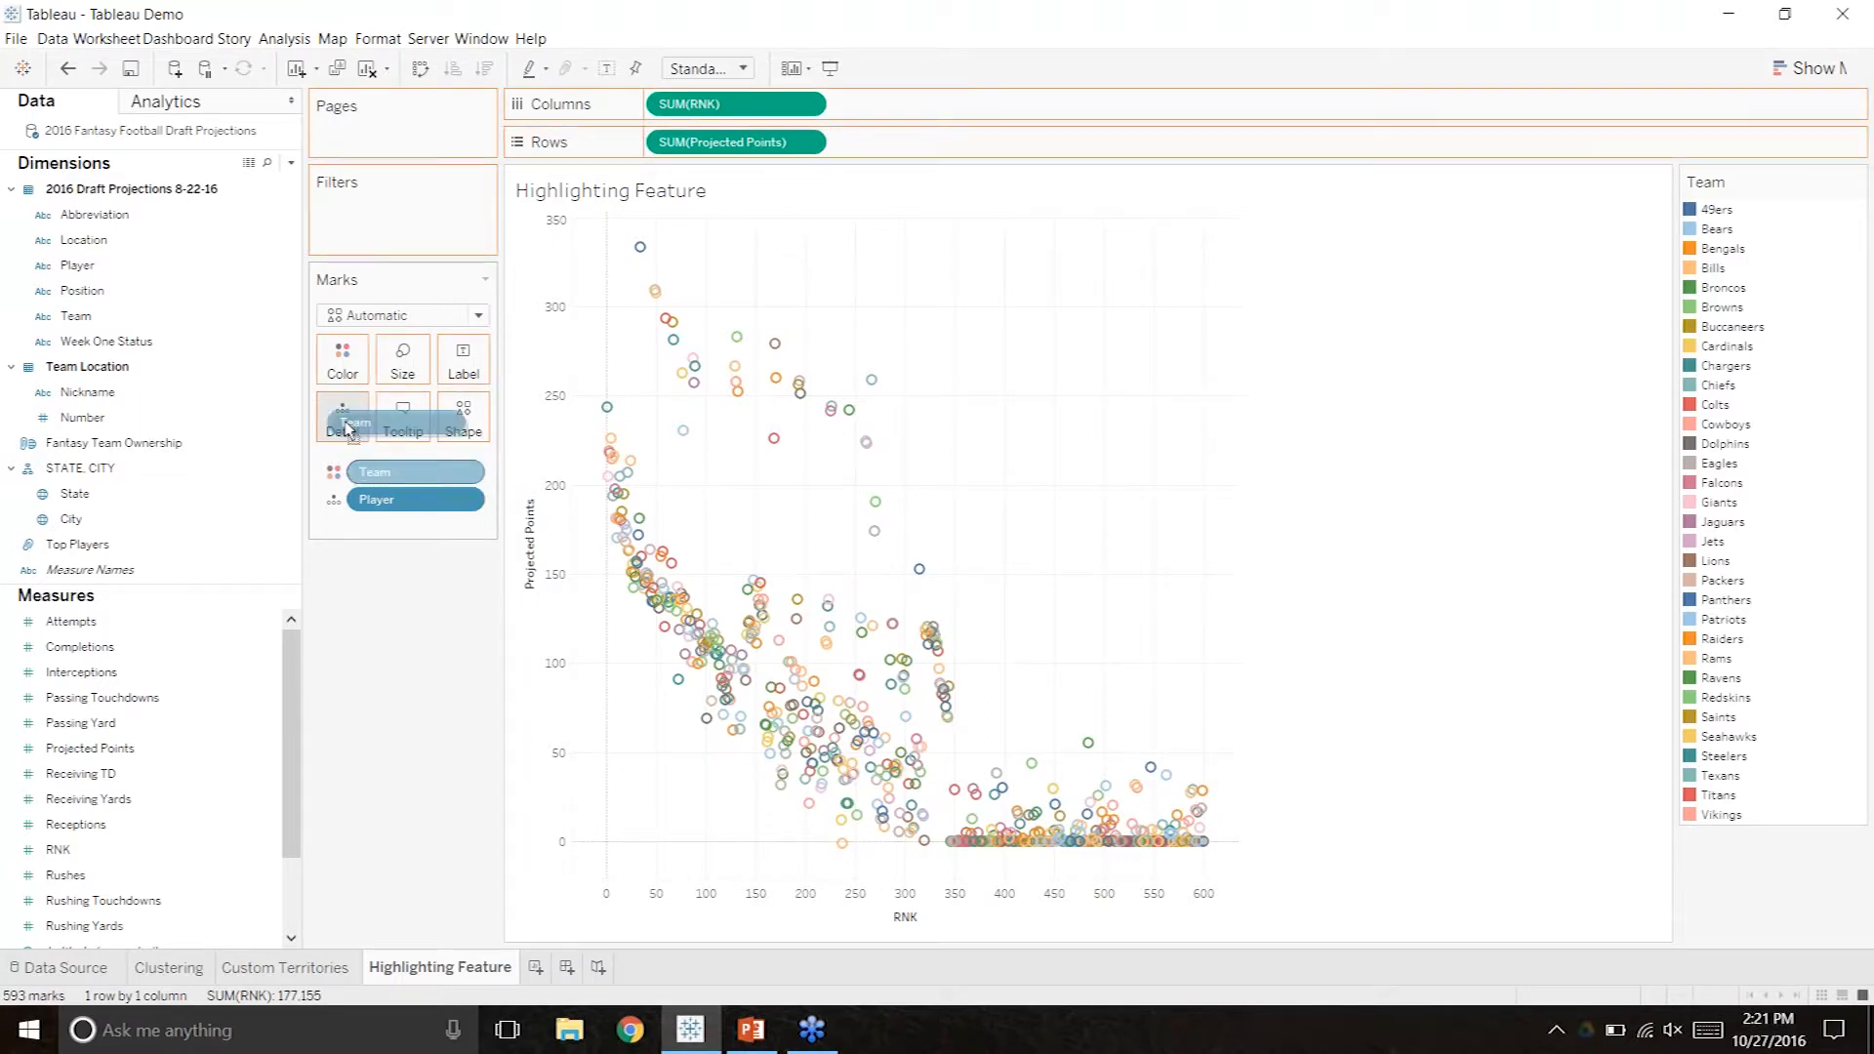
pyautogui.moveTo(348, 430); pyautogui.dragTo(346, 429)
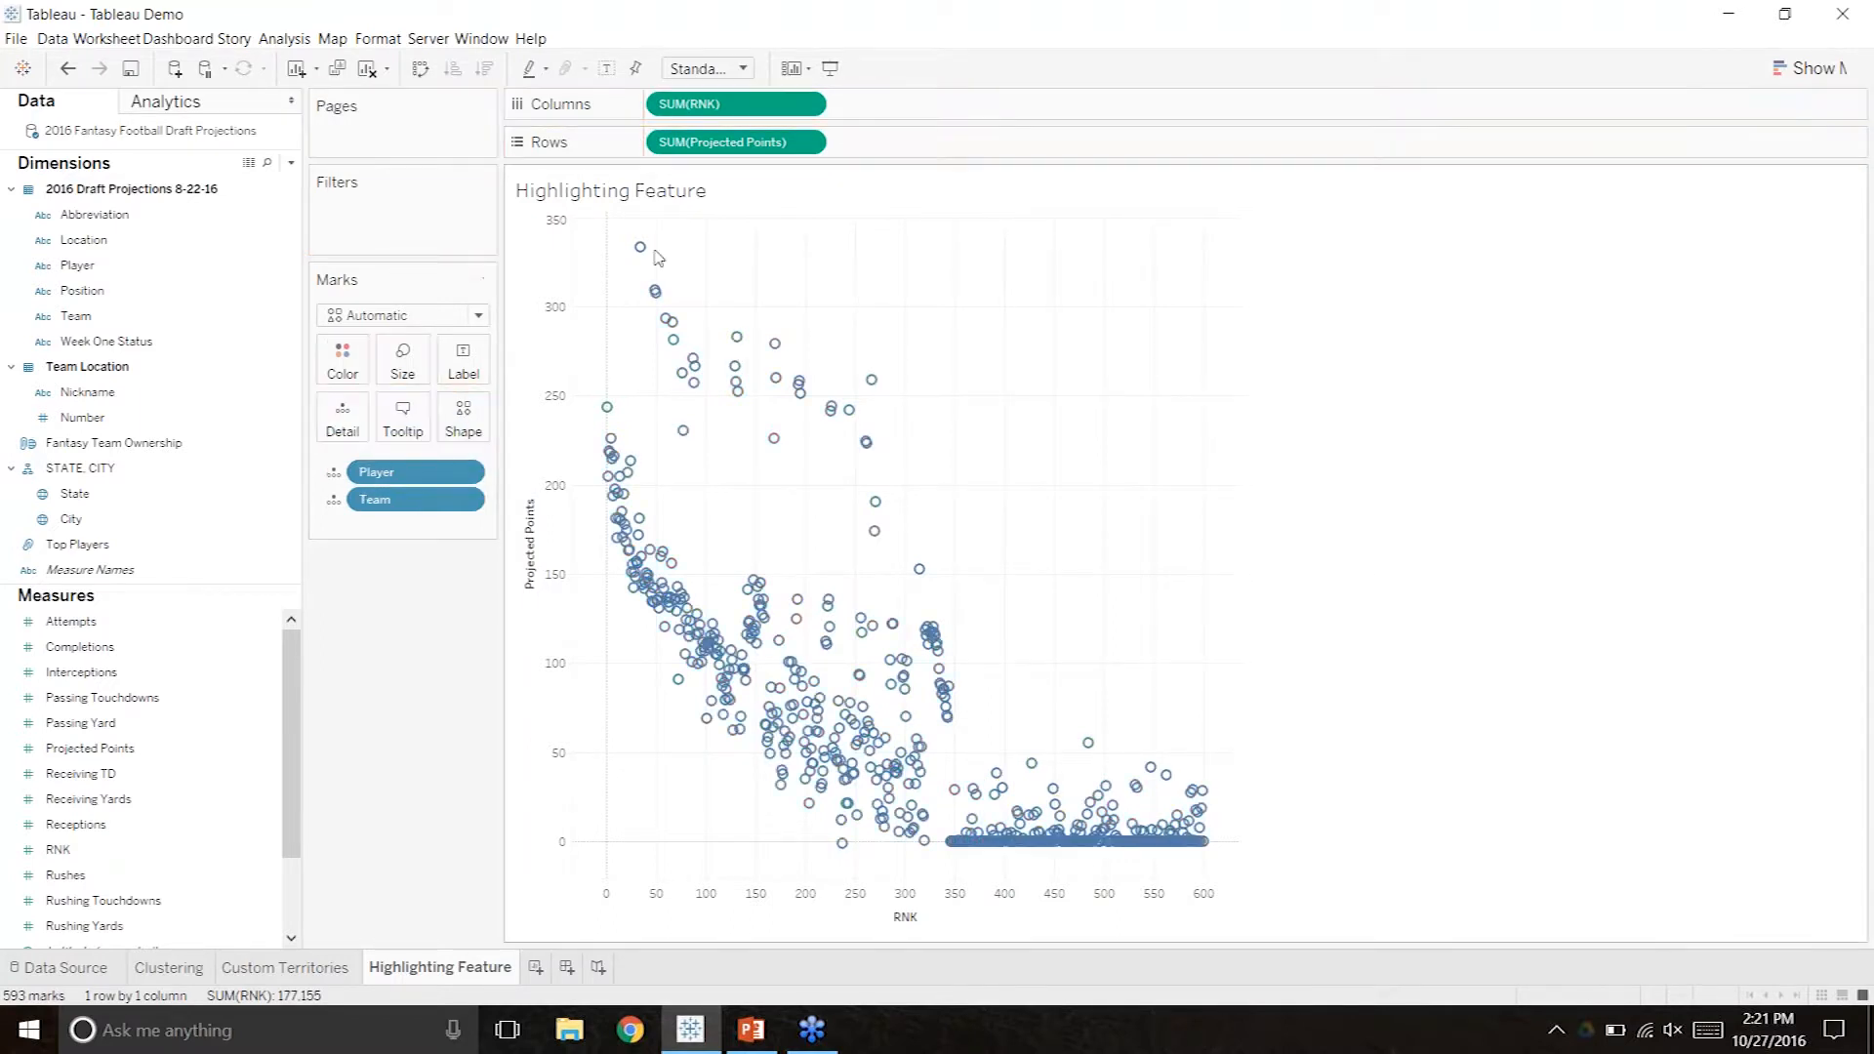
pyautogui.click(465, 500)
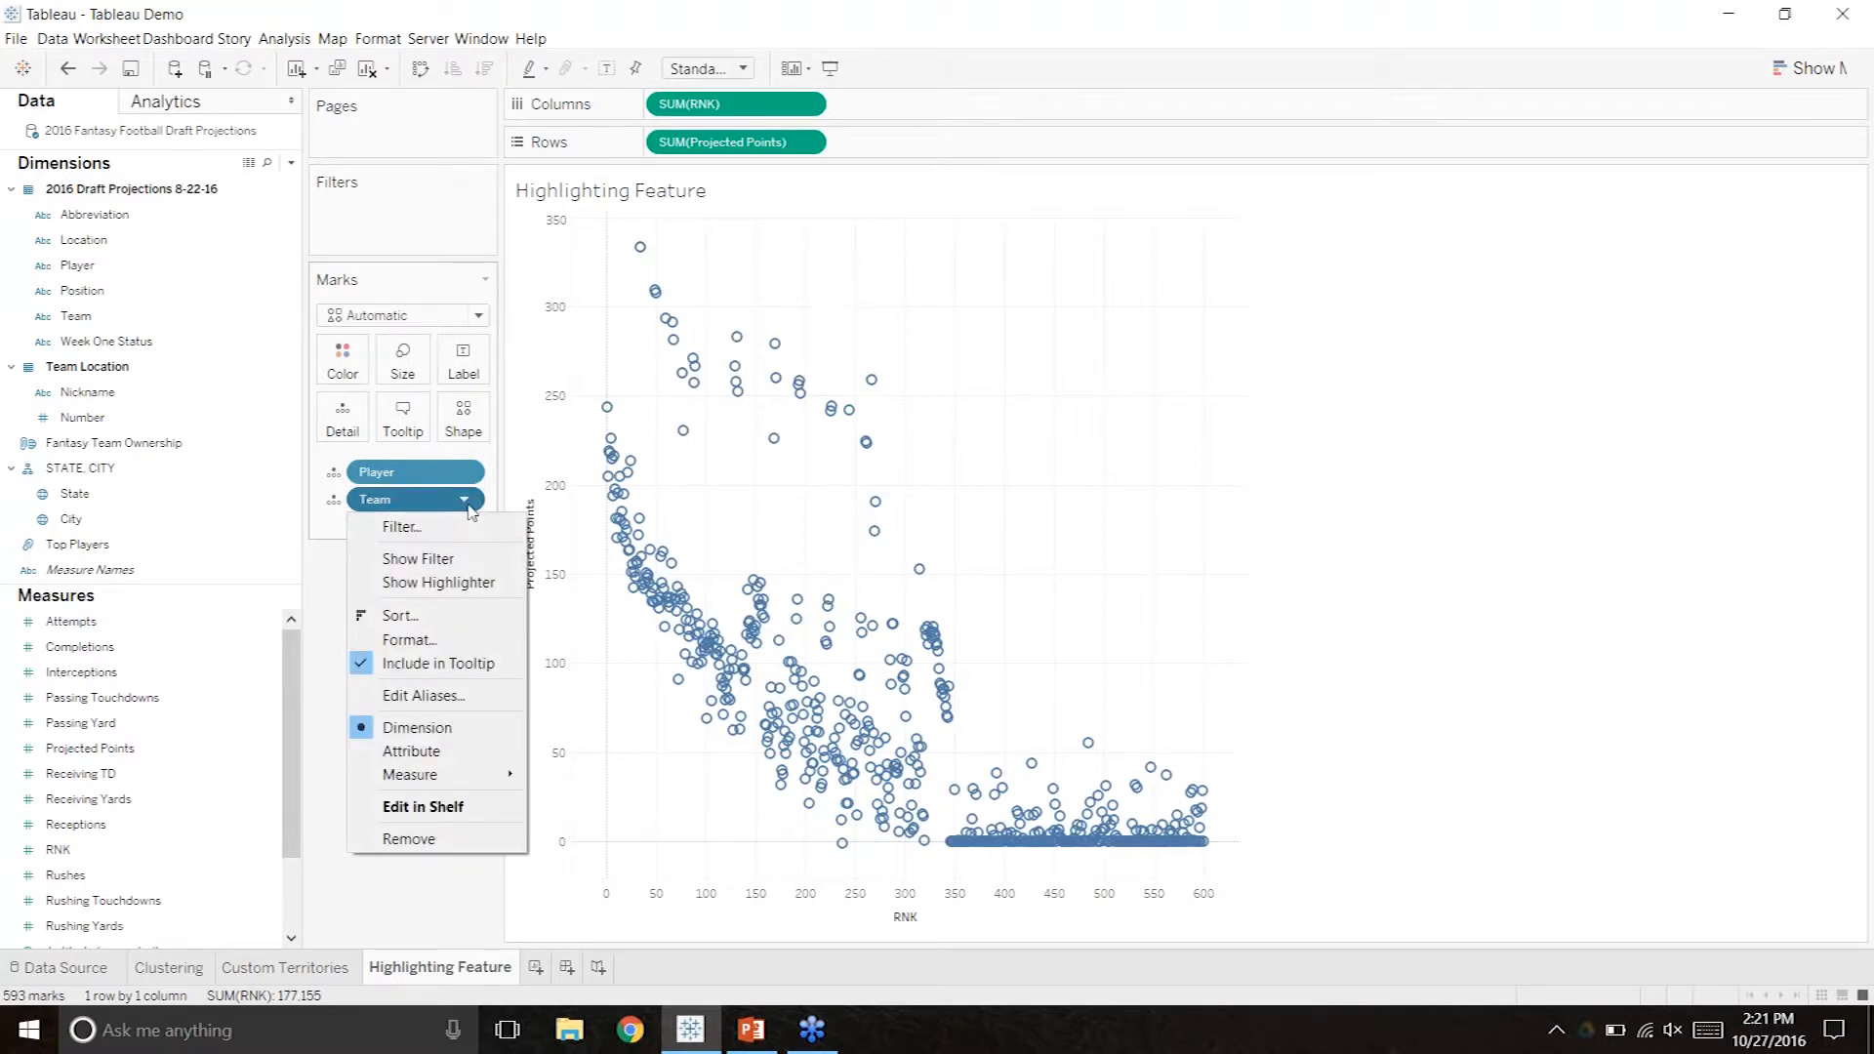
pyautogui.click(470, 587)
# Try placing the Highlight Team card above the chart, preview its team list, and move the card back beside the chart.
pyautogui.moveTo(1734, 182); pyautogui.dragTo(811, 170)
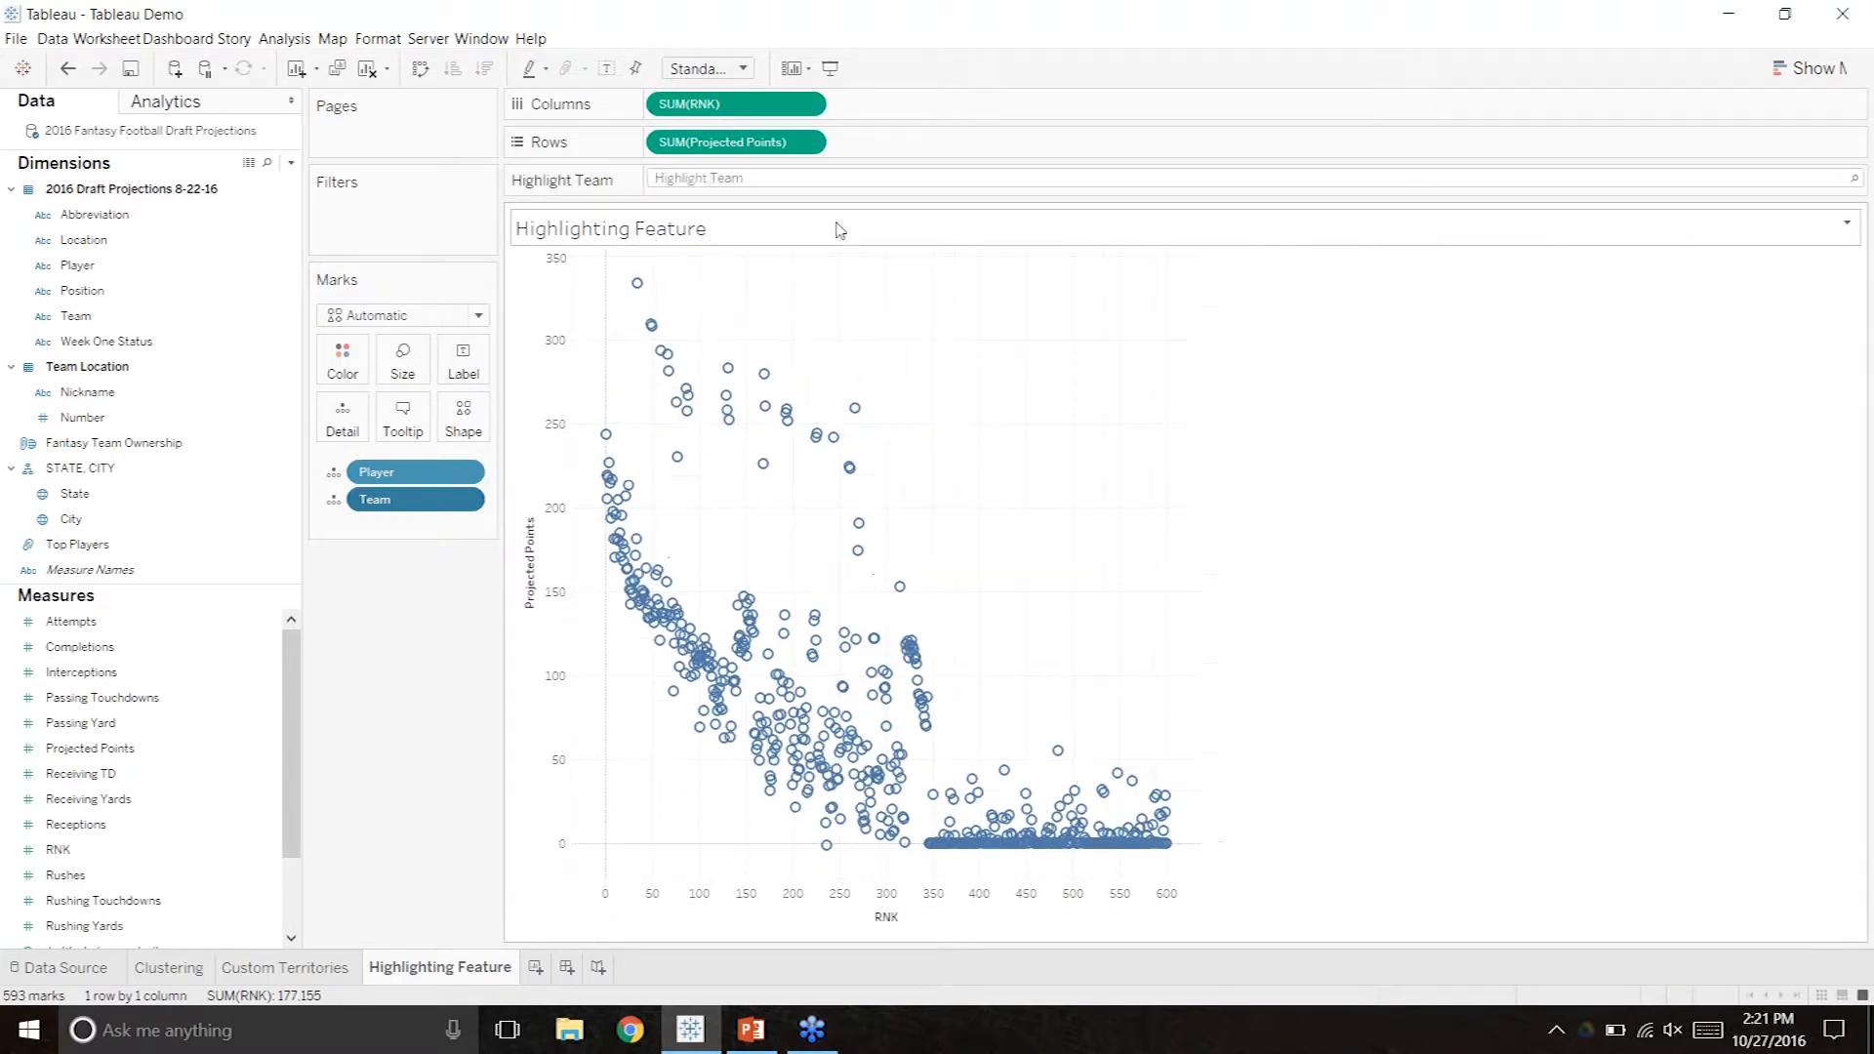
pyautogui.click(1815, 178)
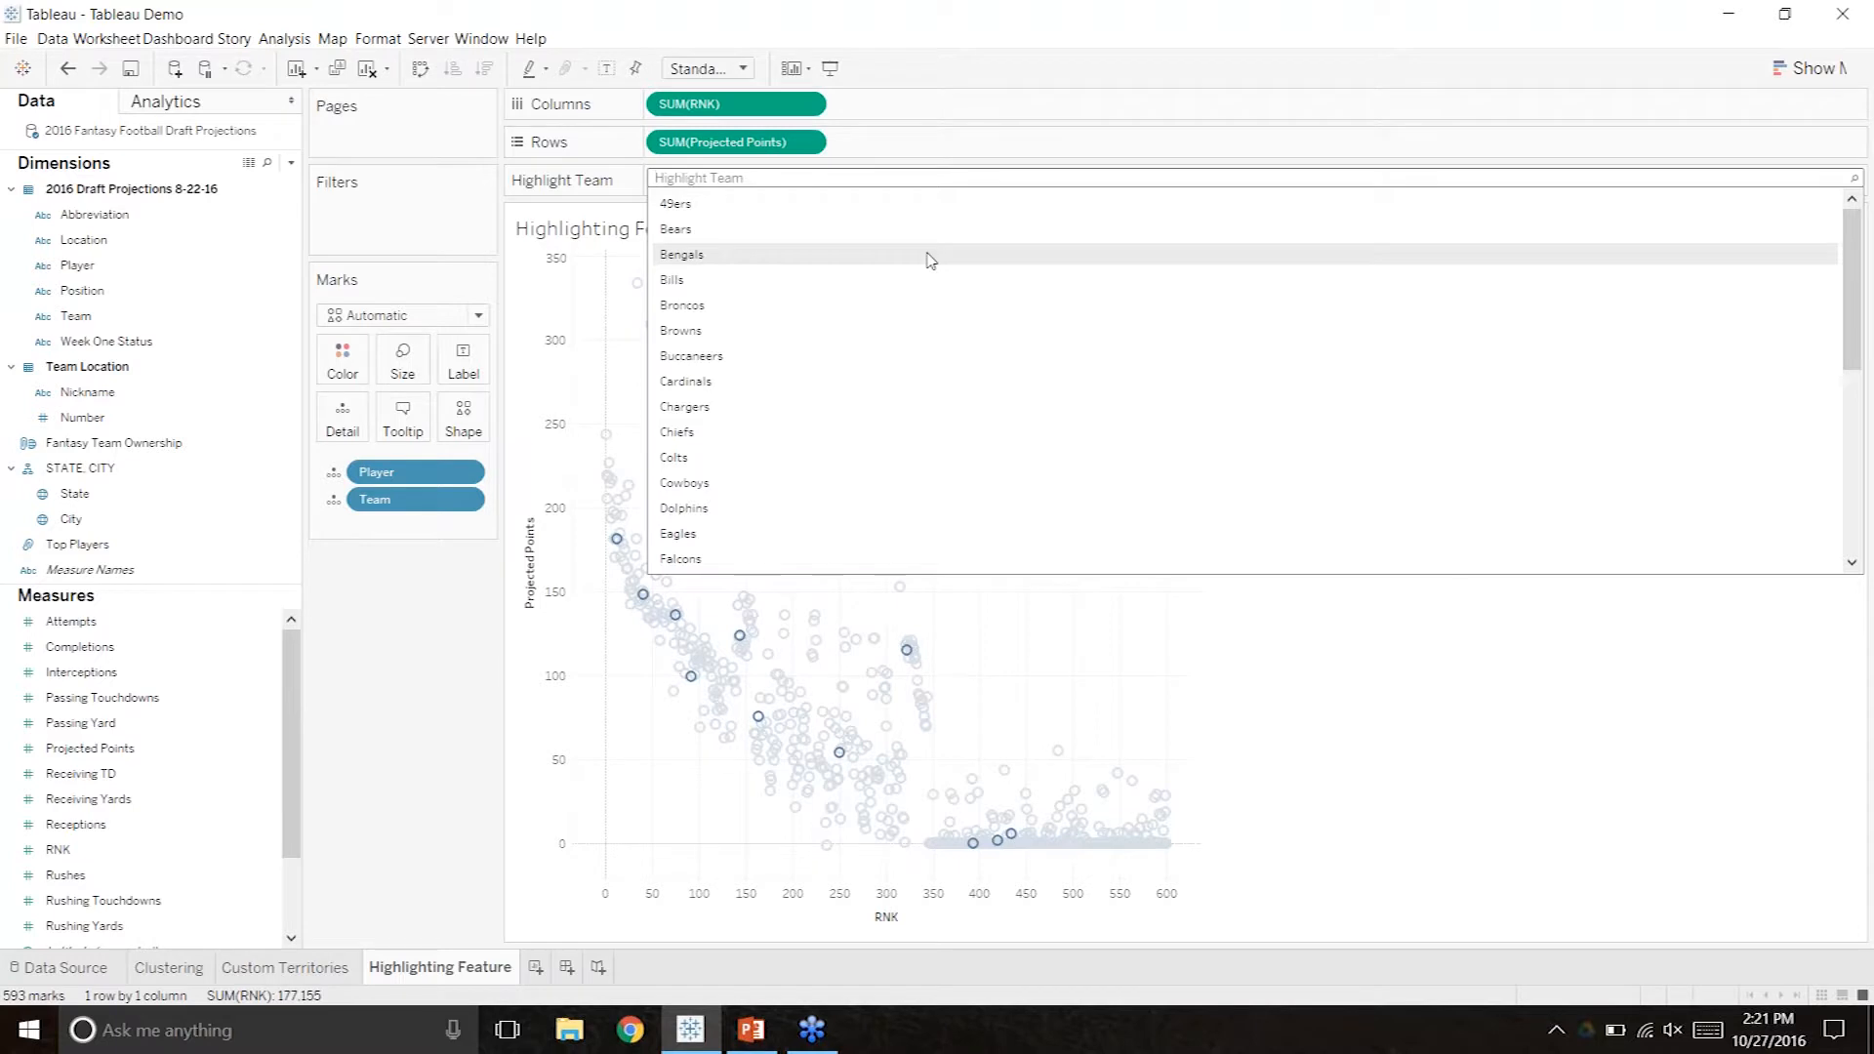
pyautogui.click(532, 180)
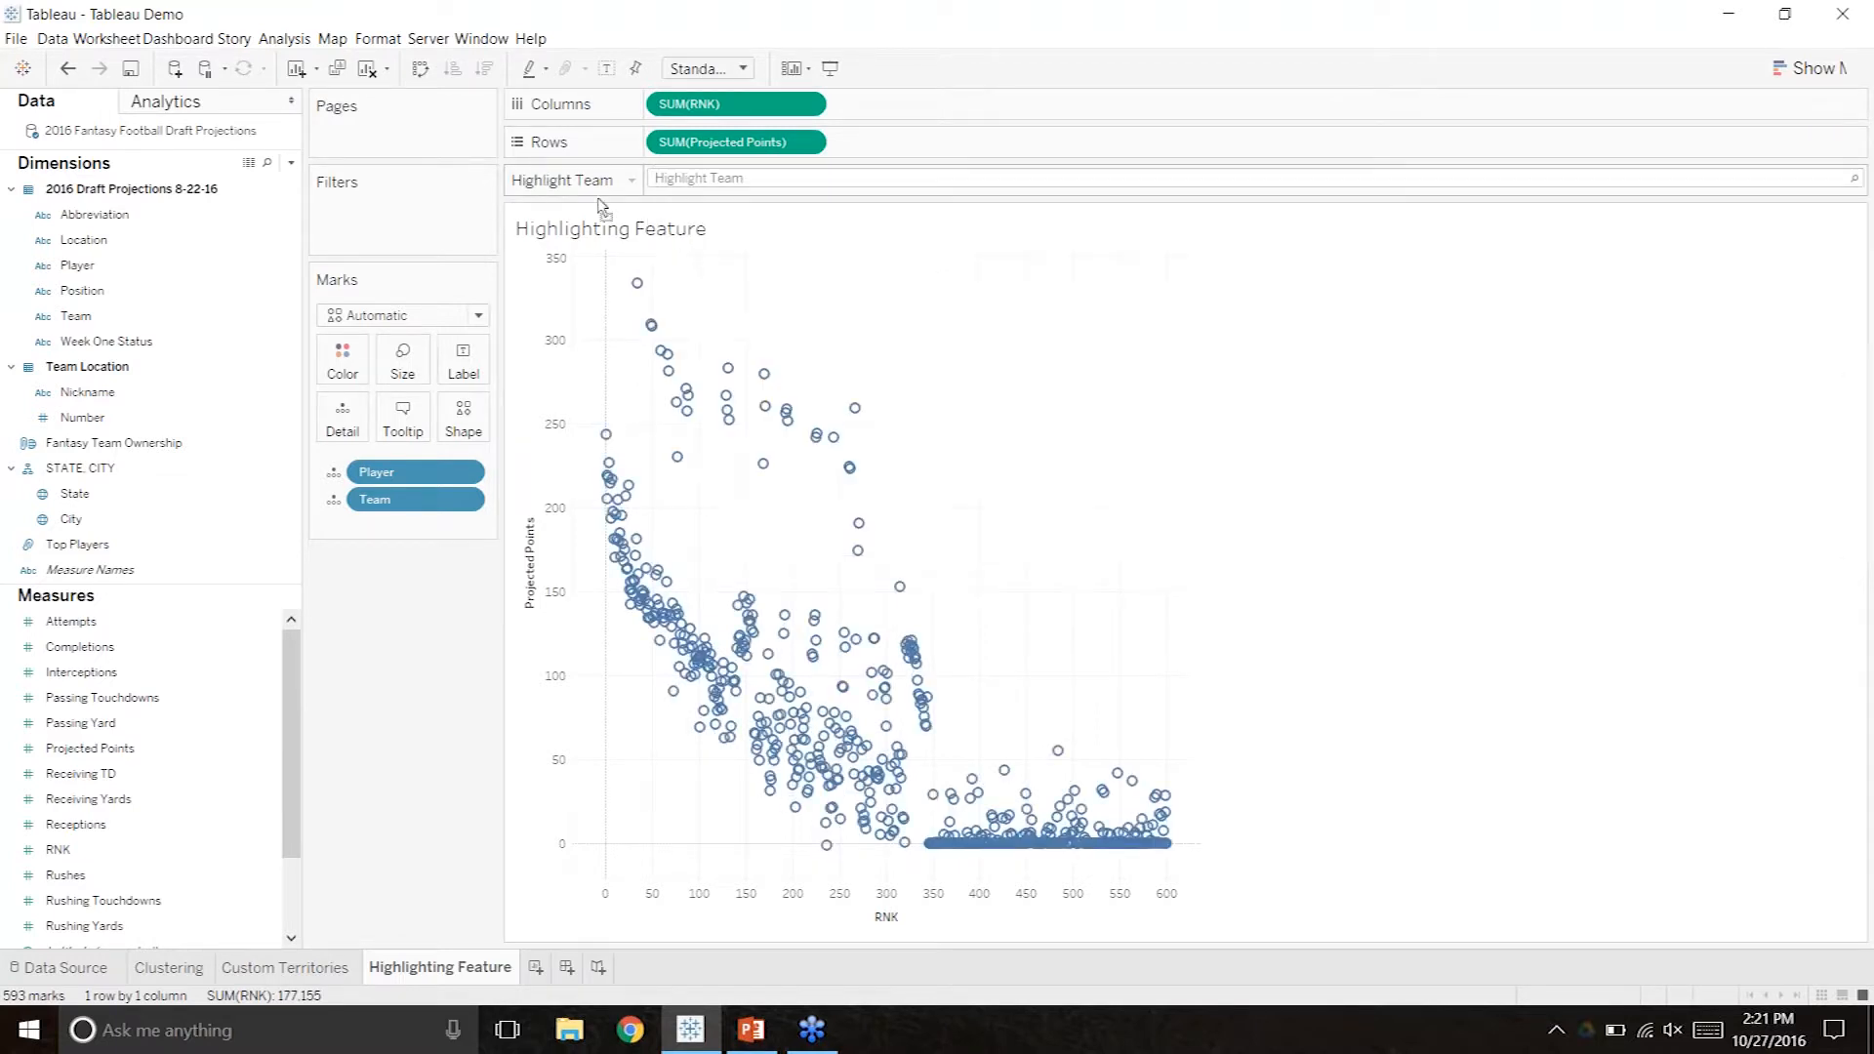
pyautogui.moveTo(1848, 250); pyautogui.dragTo(1848, 252)
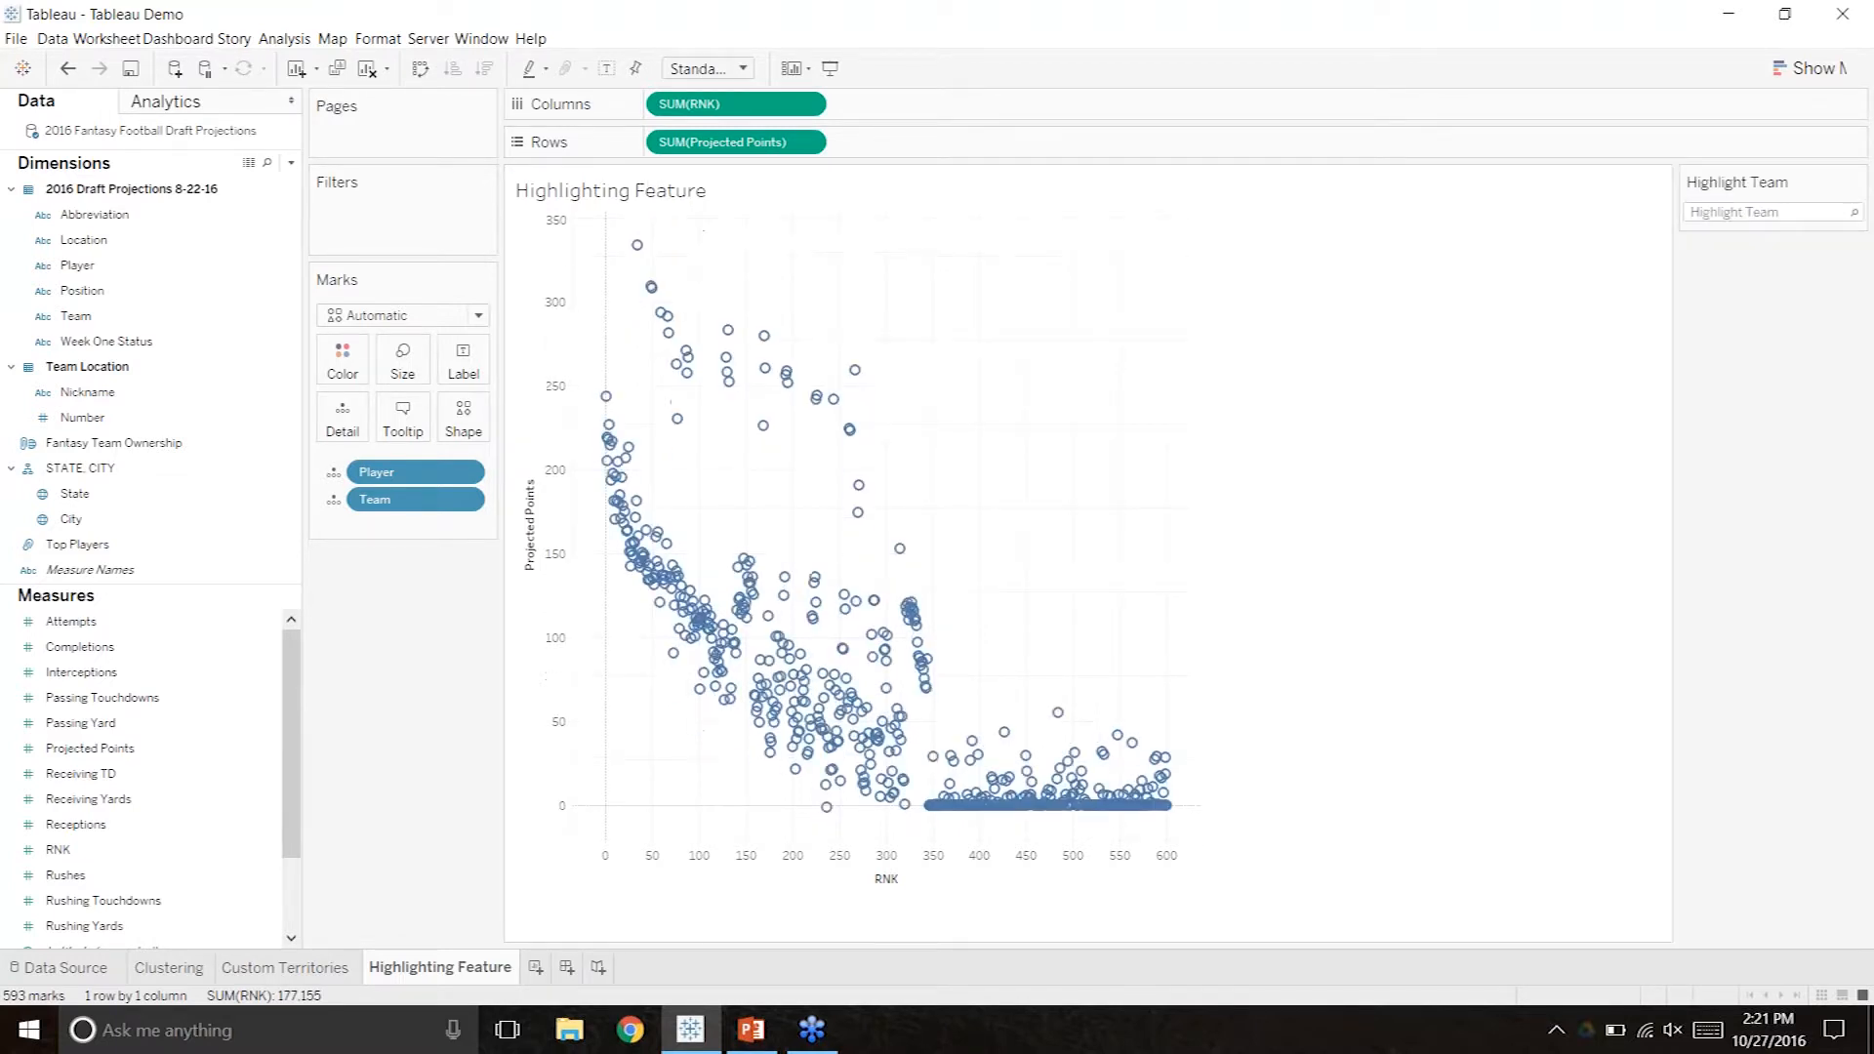
# Preview several teams with the Team highlighter and highlight the Packers' players in the scatter plot.
pyautogui.click(1834, 212)
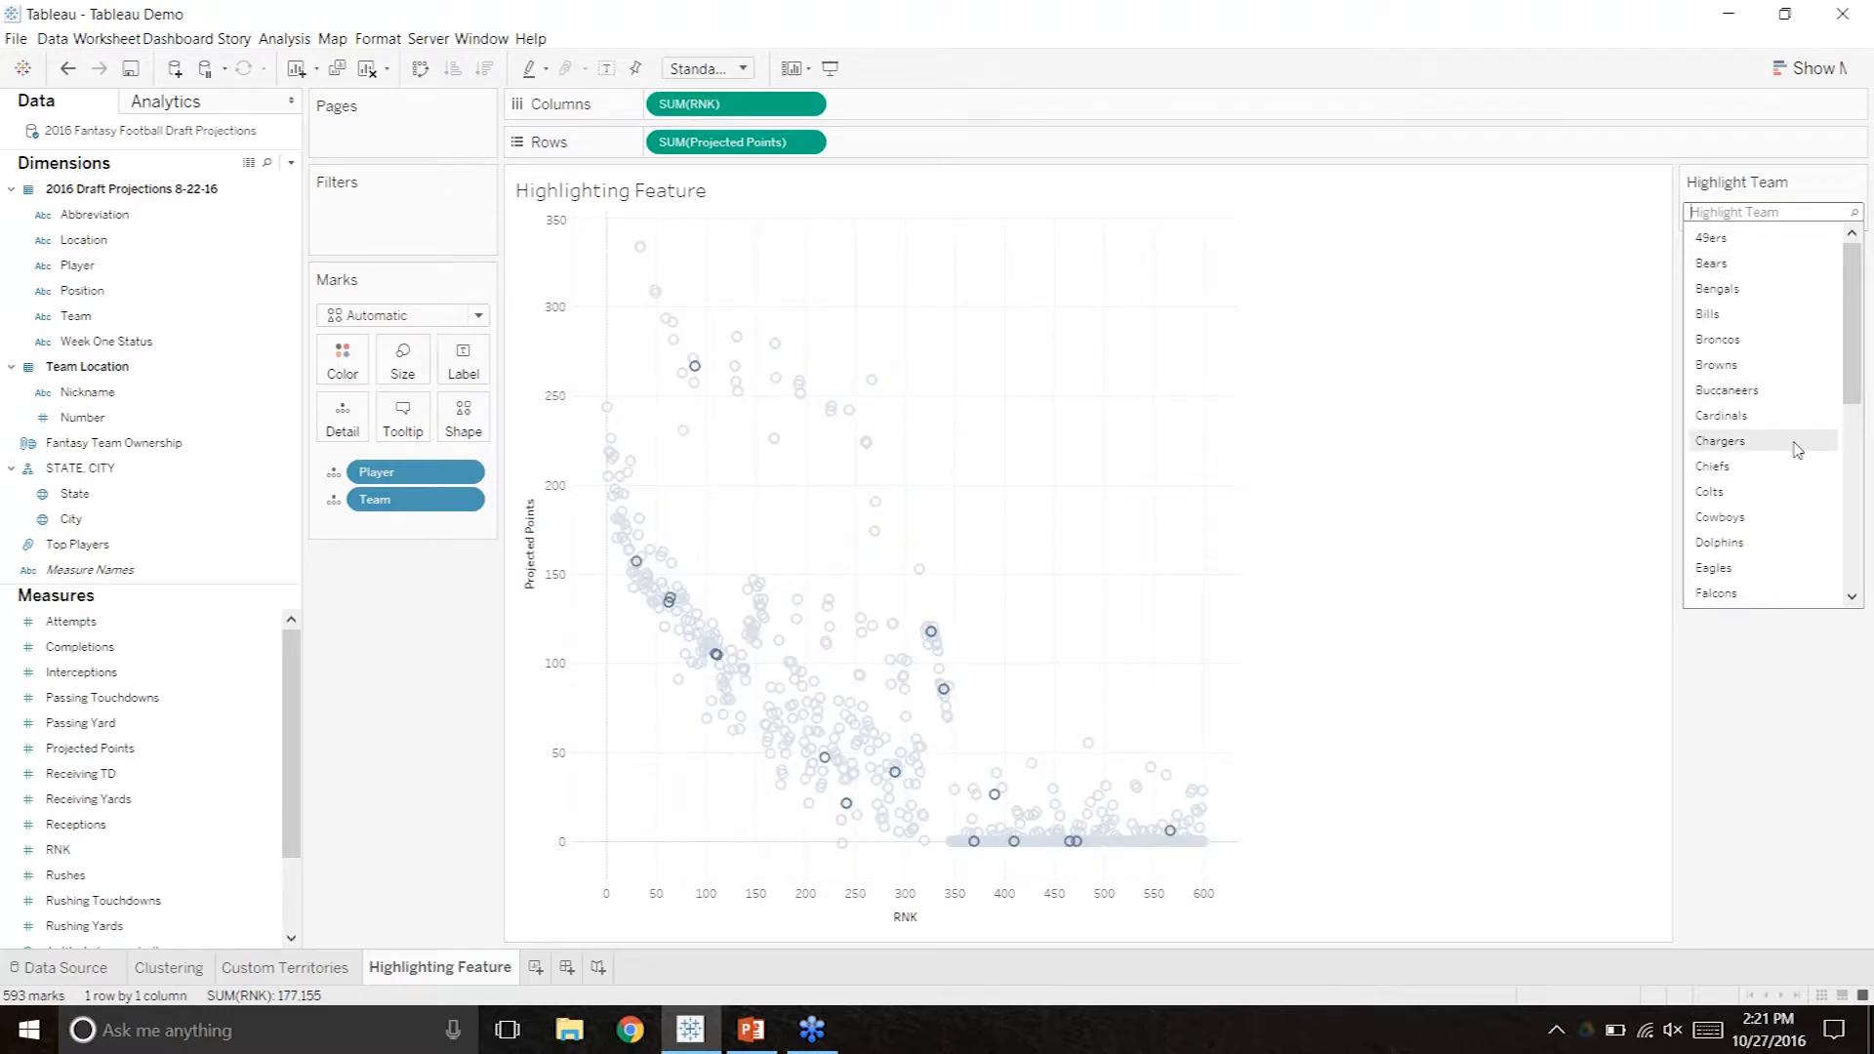
pyautogui.scroll(-1, 1798, 450)
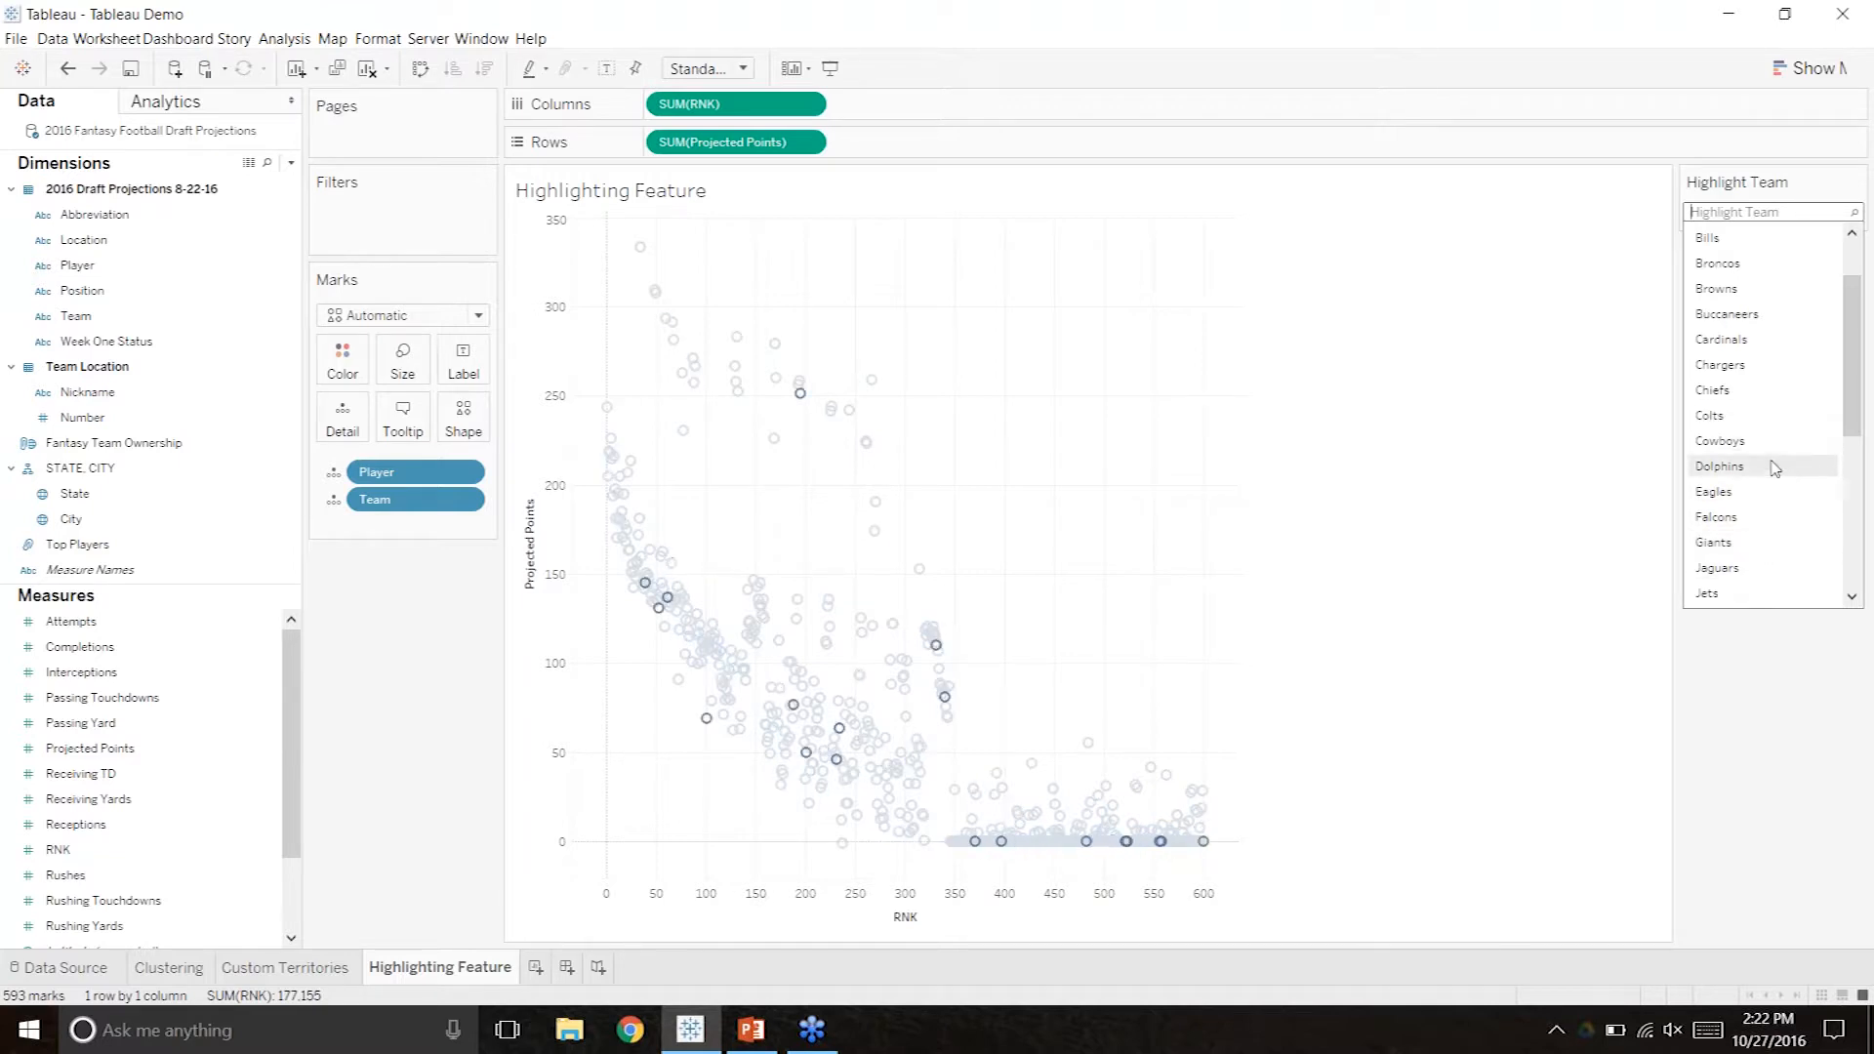
pyautogui.scroll(-1, 1774, 474)
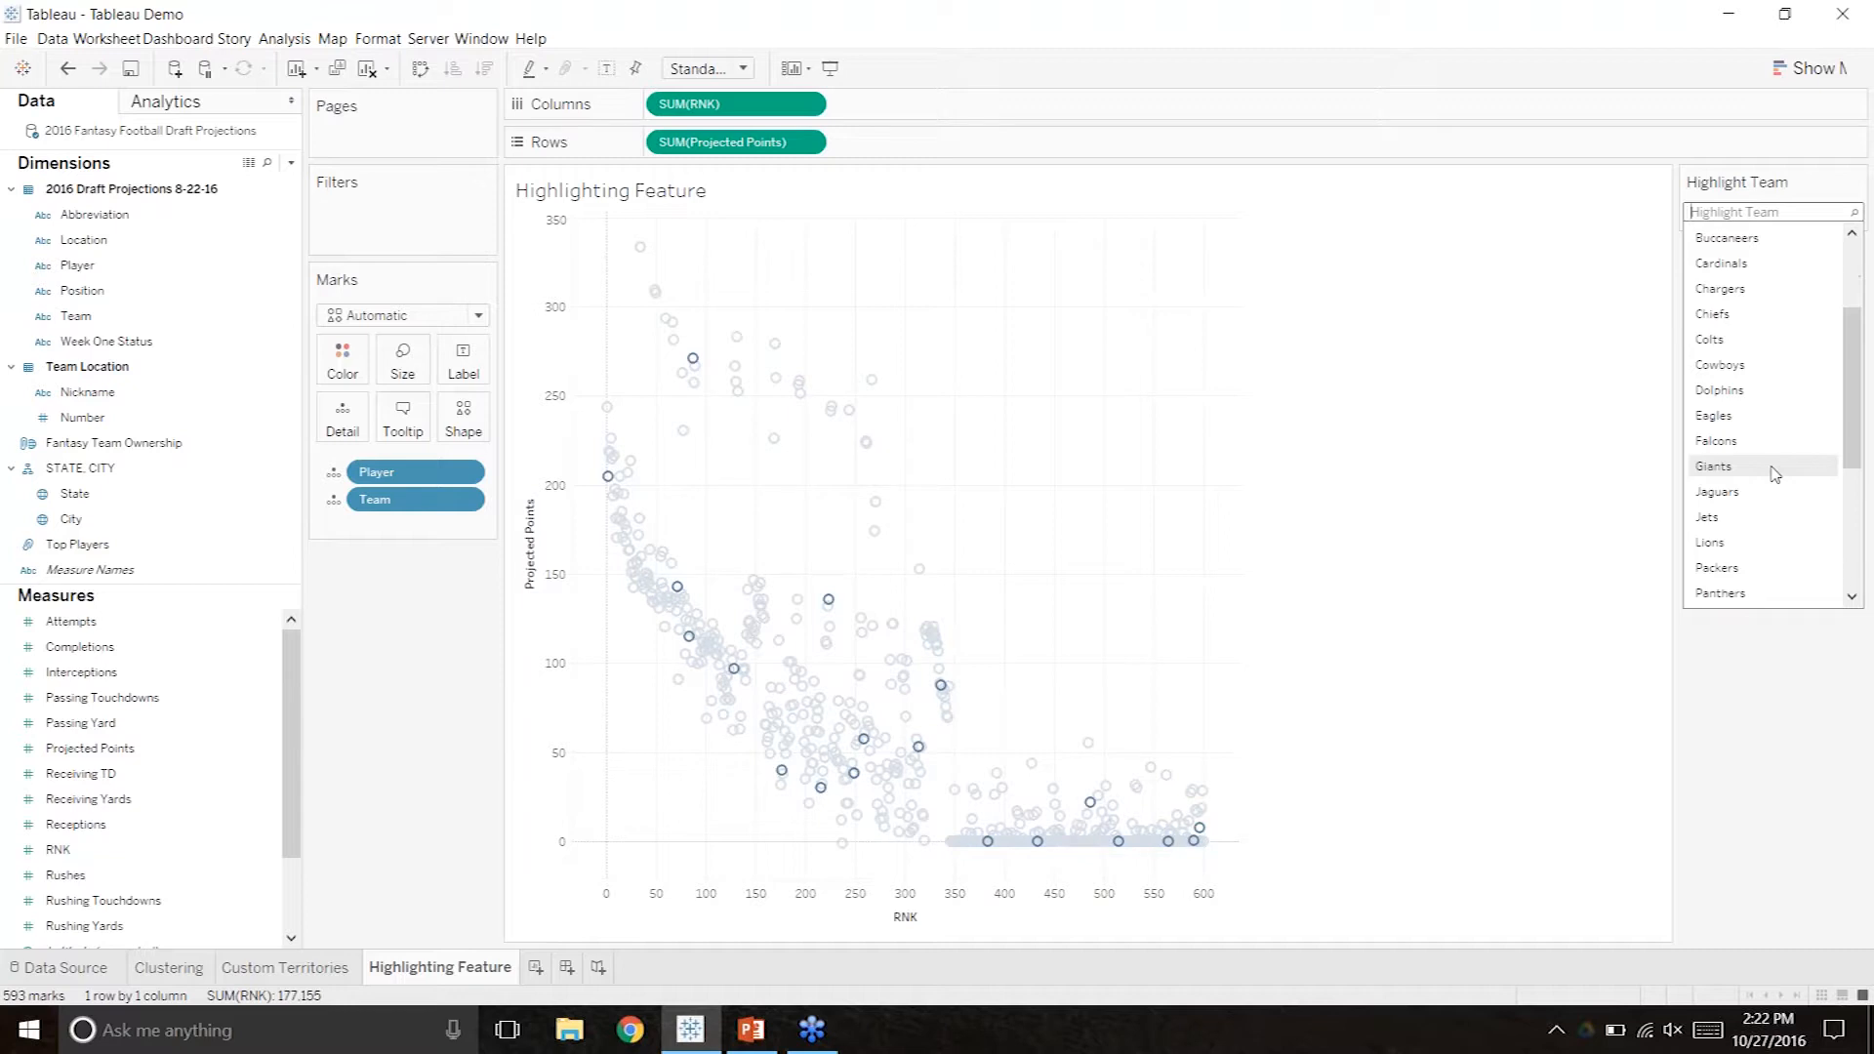
pyautogui.scroll(-1, 1757, 592)
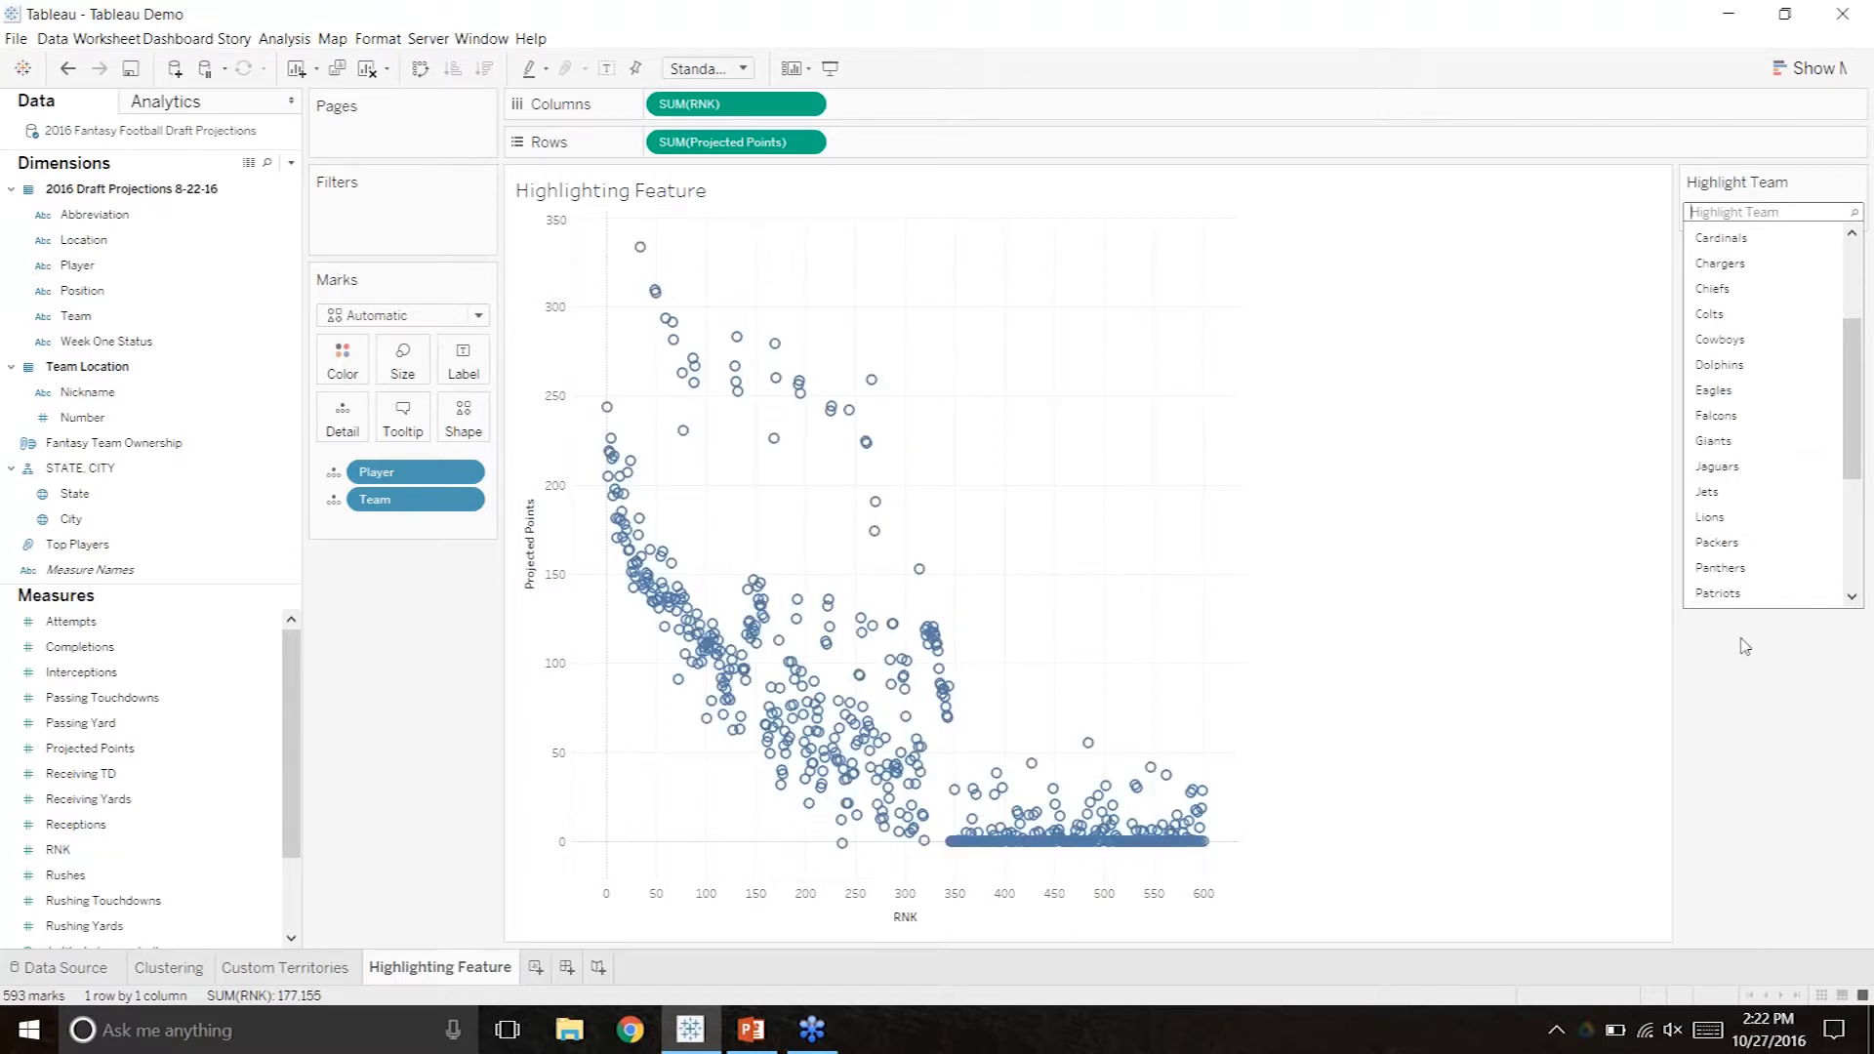
pyautogui.click(1754, 539)
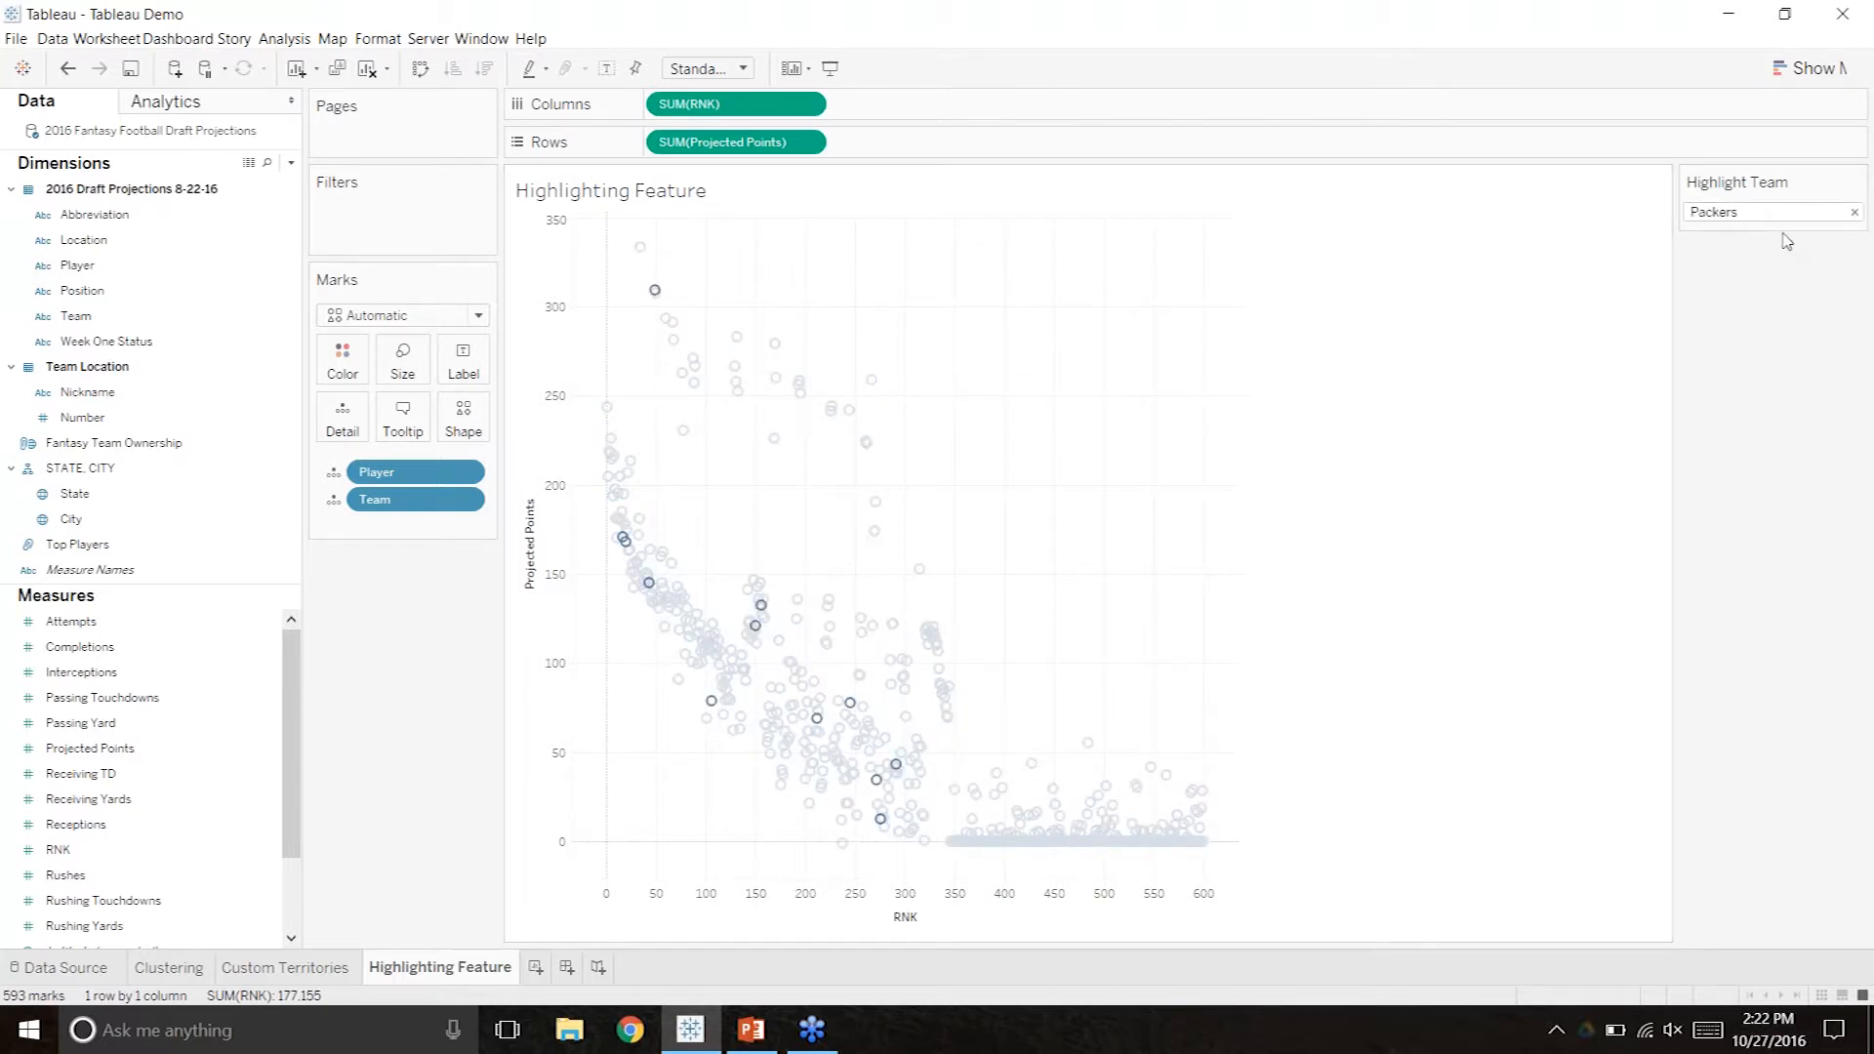
# Clear the Packers highlight and hide the Highlight Team card.
pyautogui.click(1860, 212)
pyautogui.click(1855, 211)
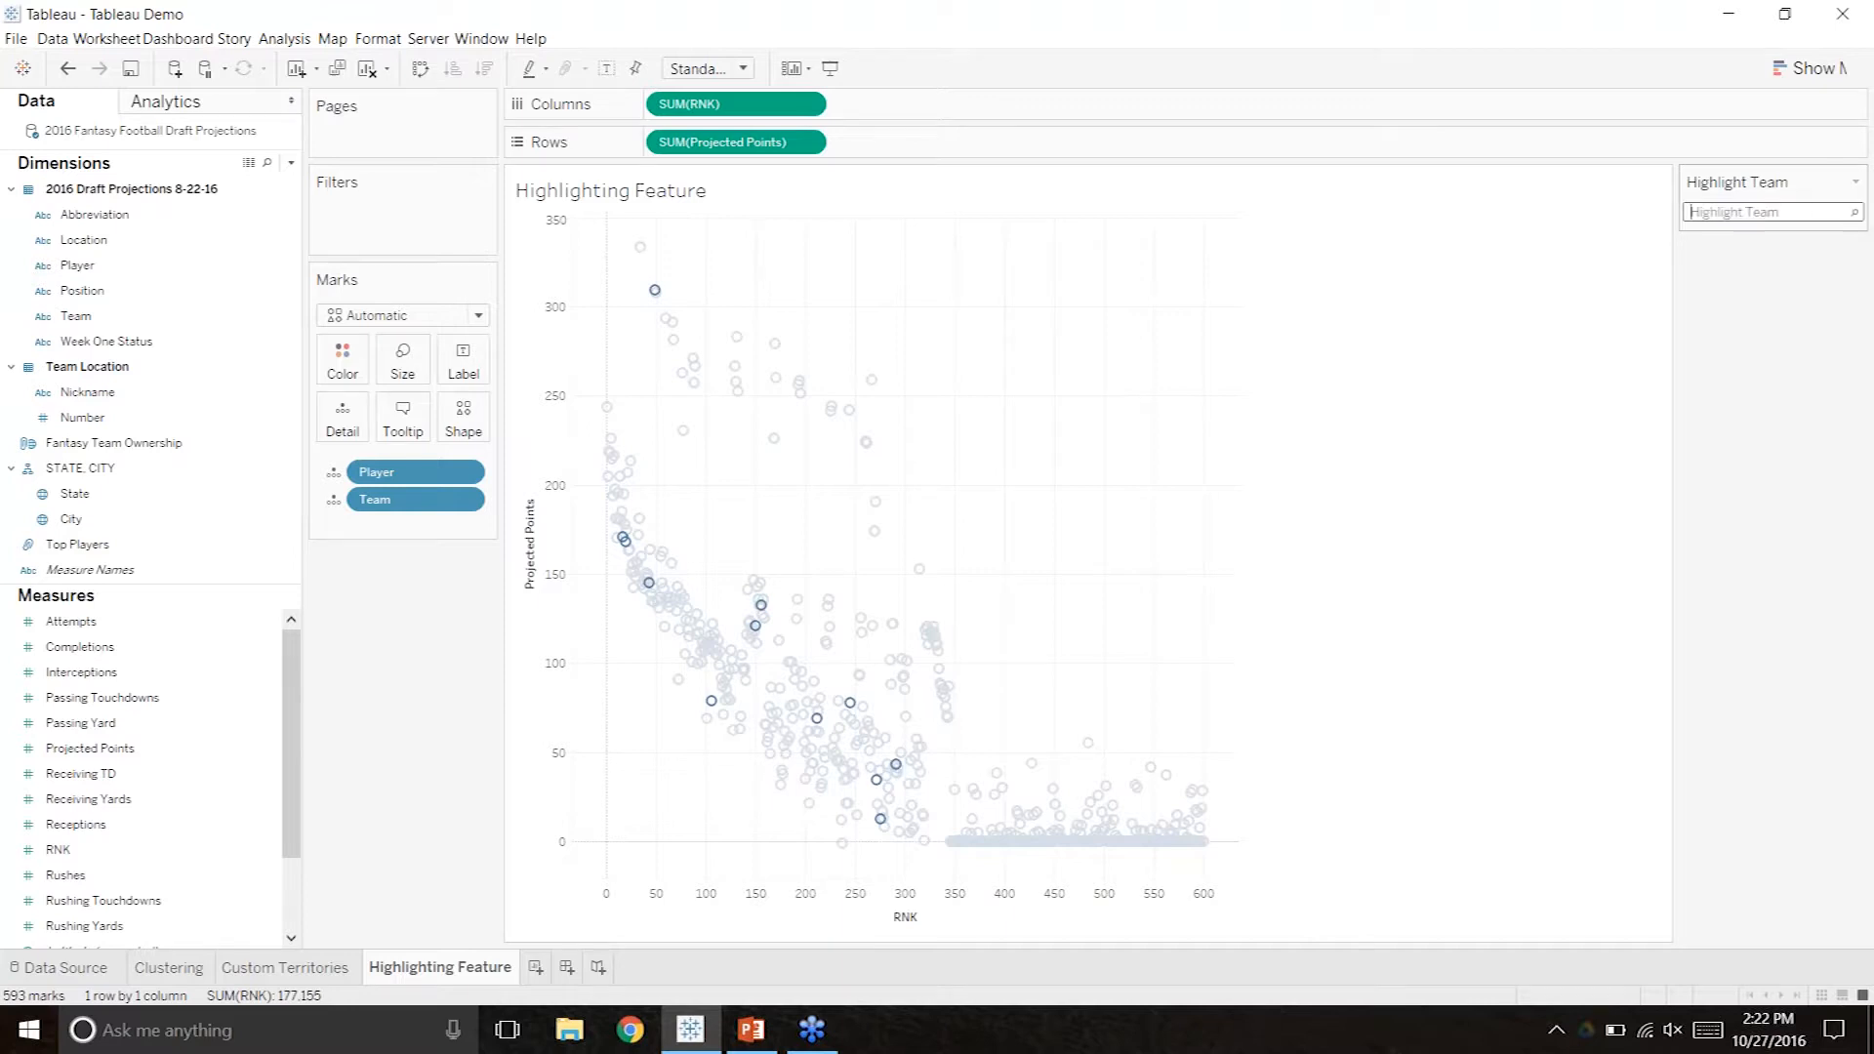
pyautogui.click(1856, 181)
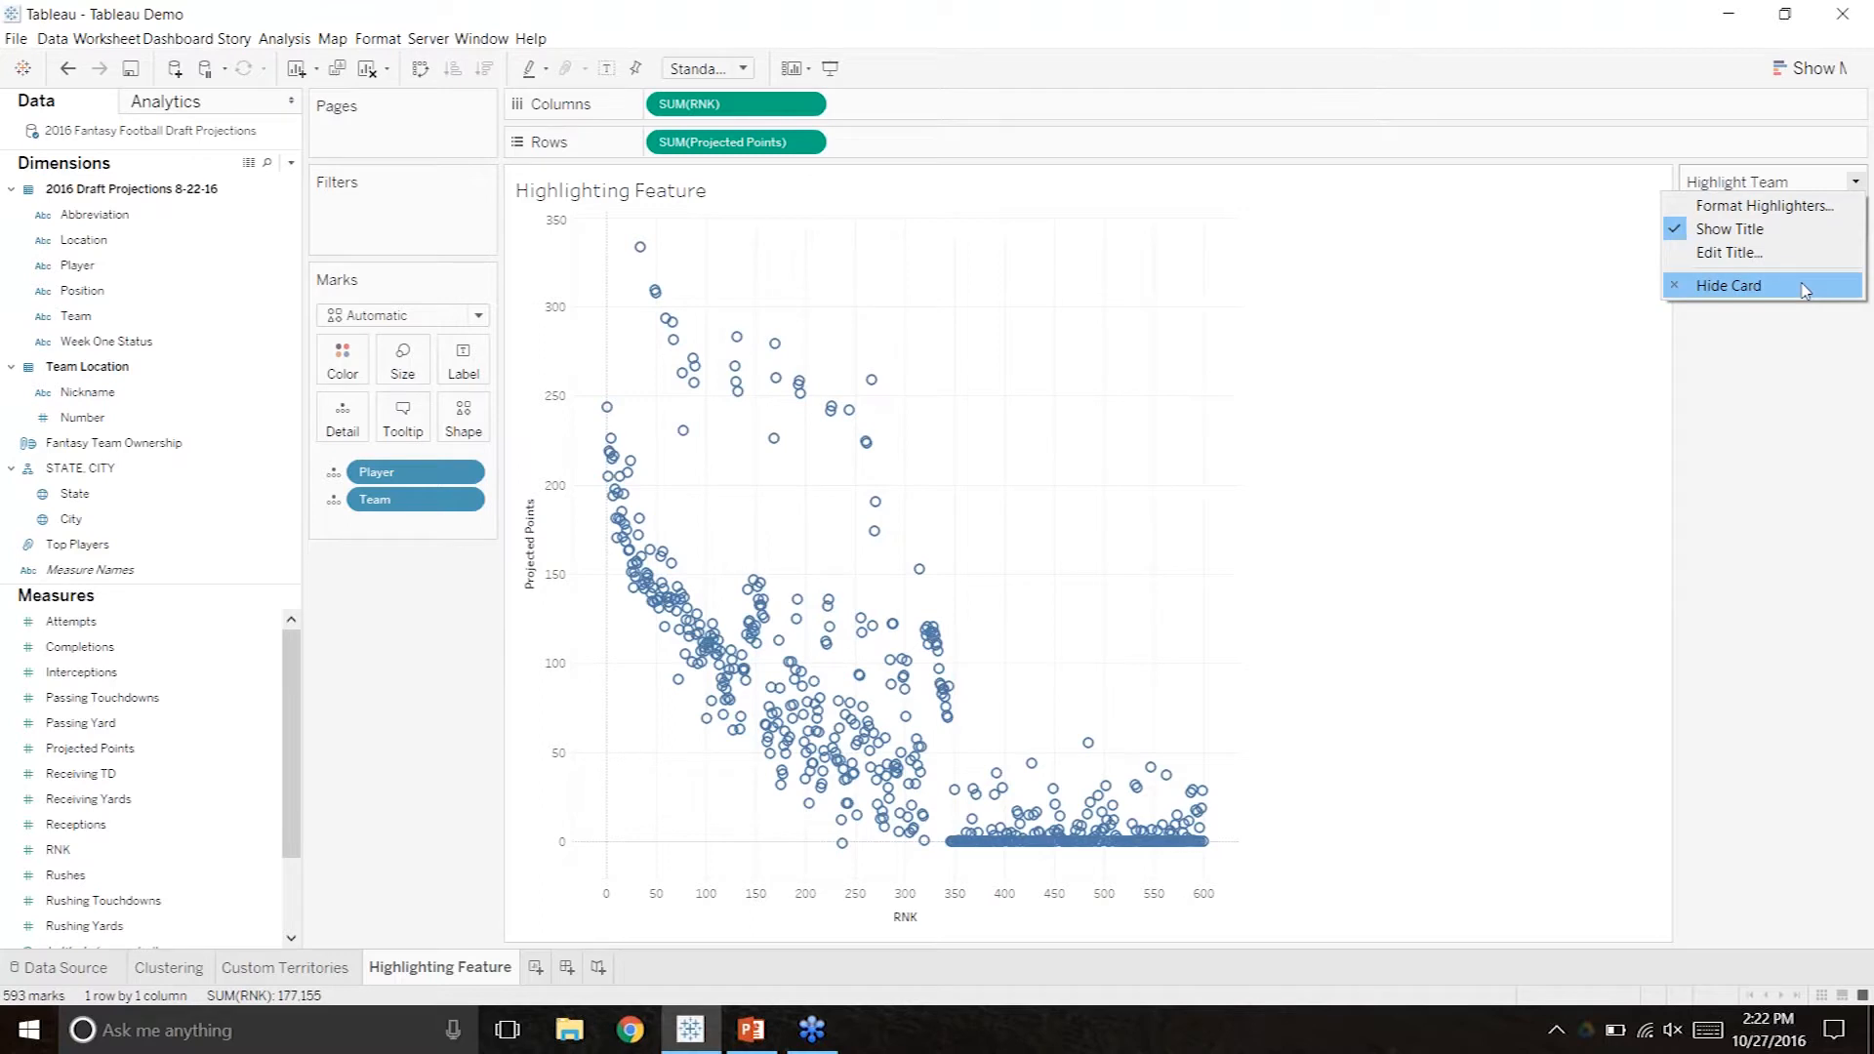
pyautogui.click(1805, 290)
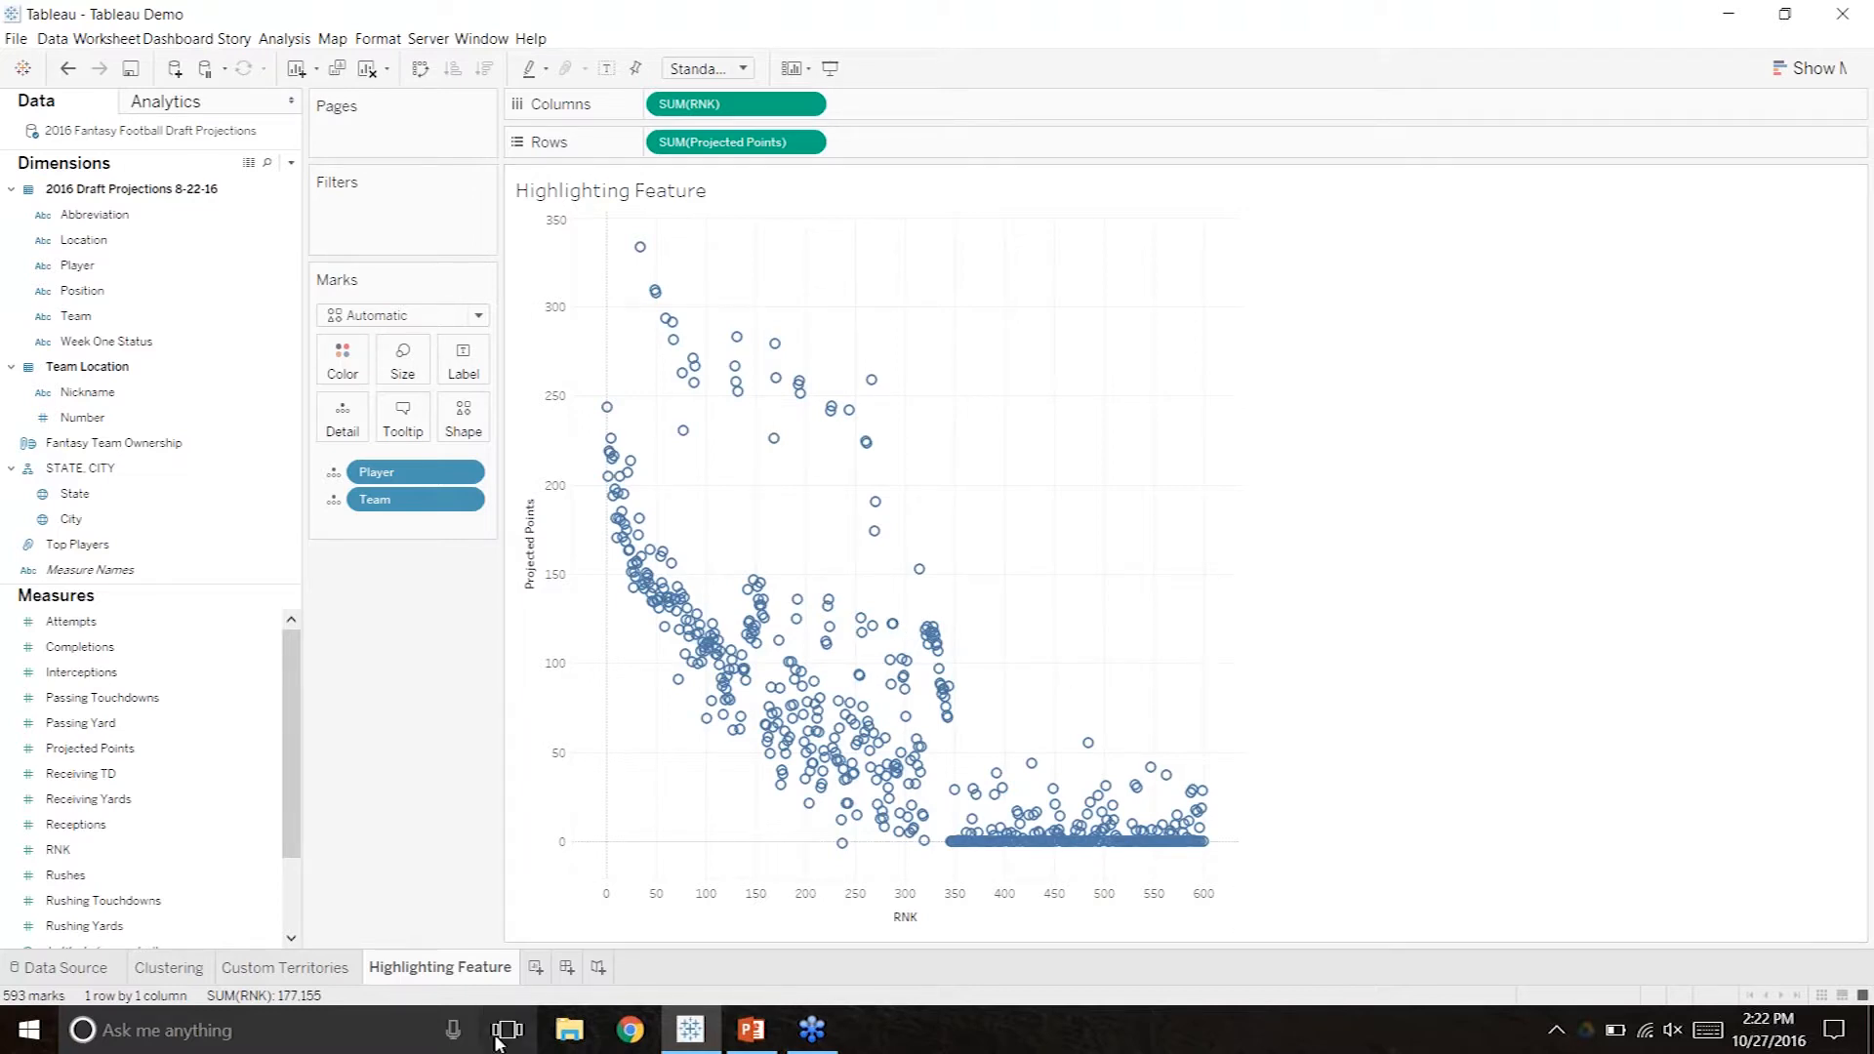
# Add a new blank worksheet after the Highlighting Feature sheet.
pyautogui.click(536, 967)
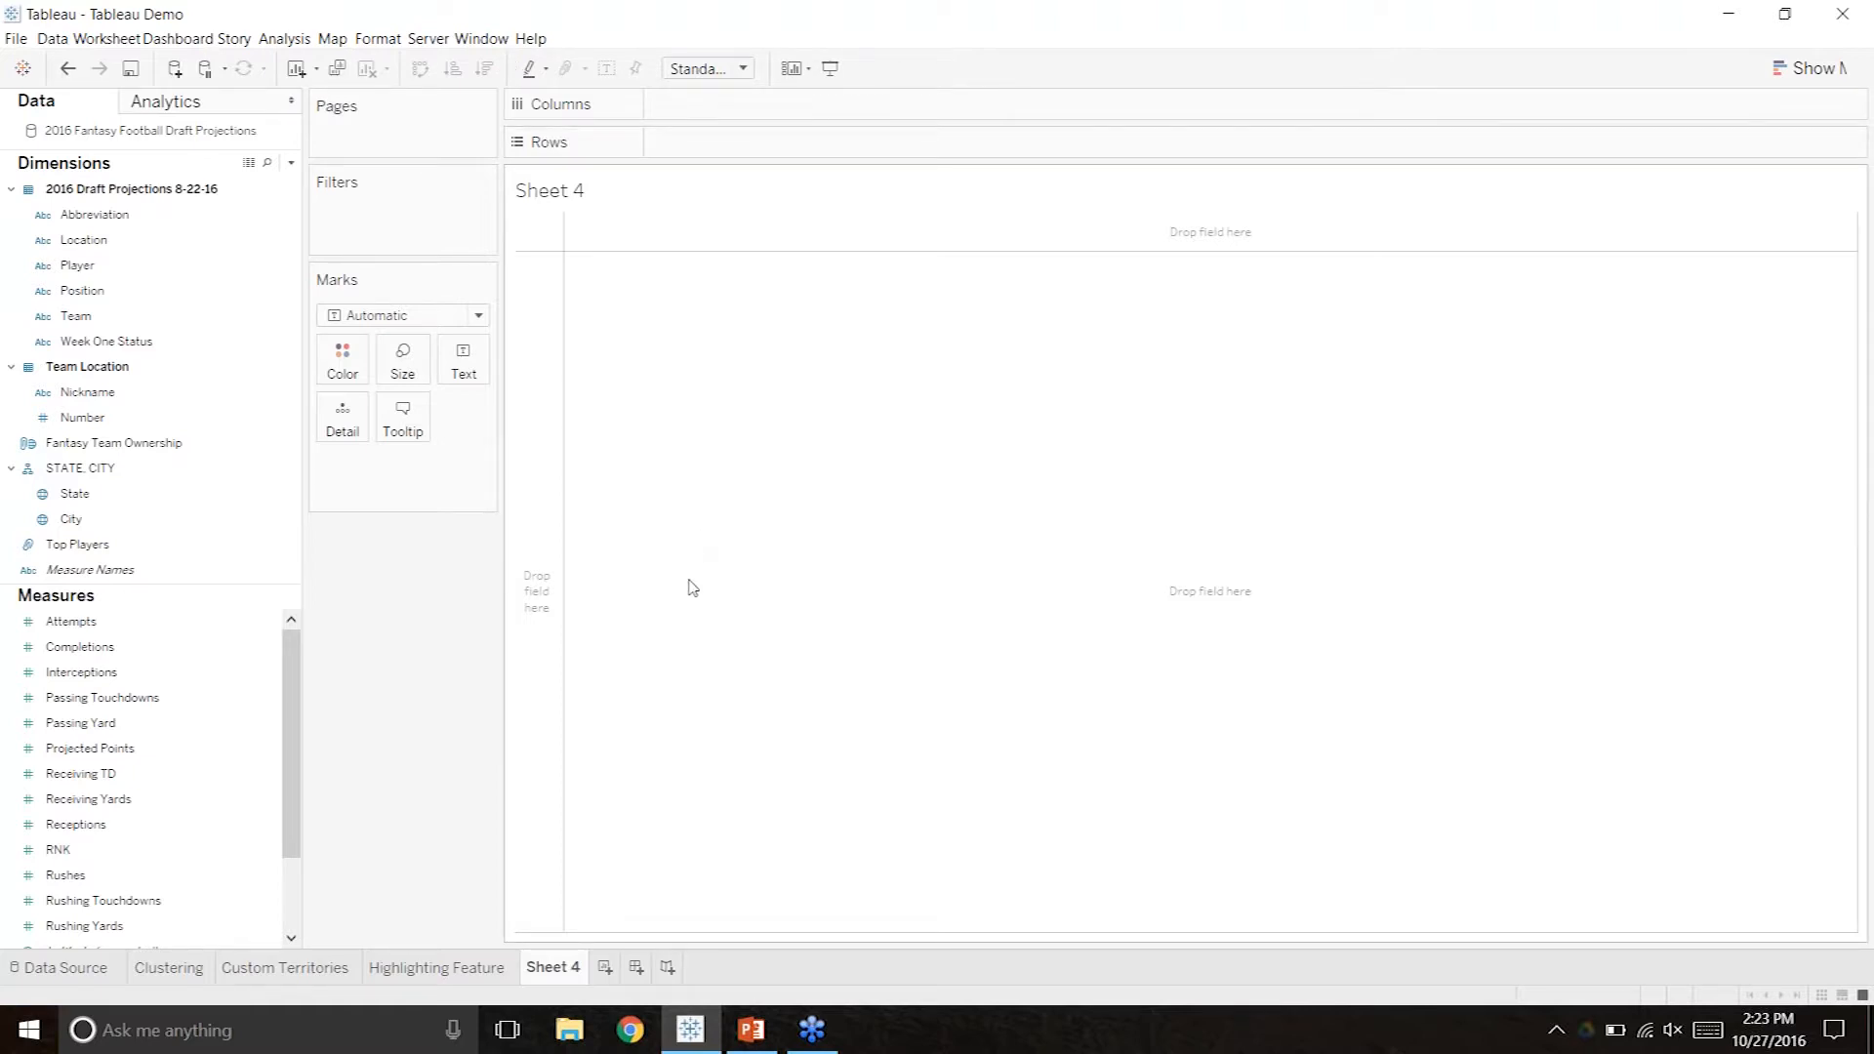
# Delete the blank Sheet 4 and create a new dashboard after the Highlighting Feature sheet.
pyautogui.rightClick(563, 967)
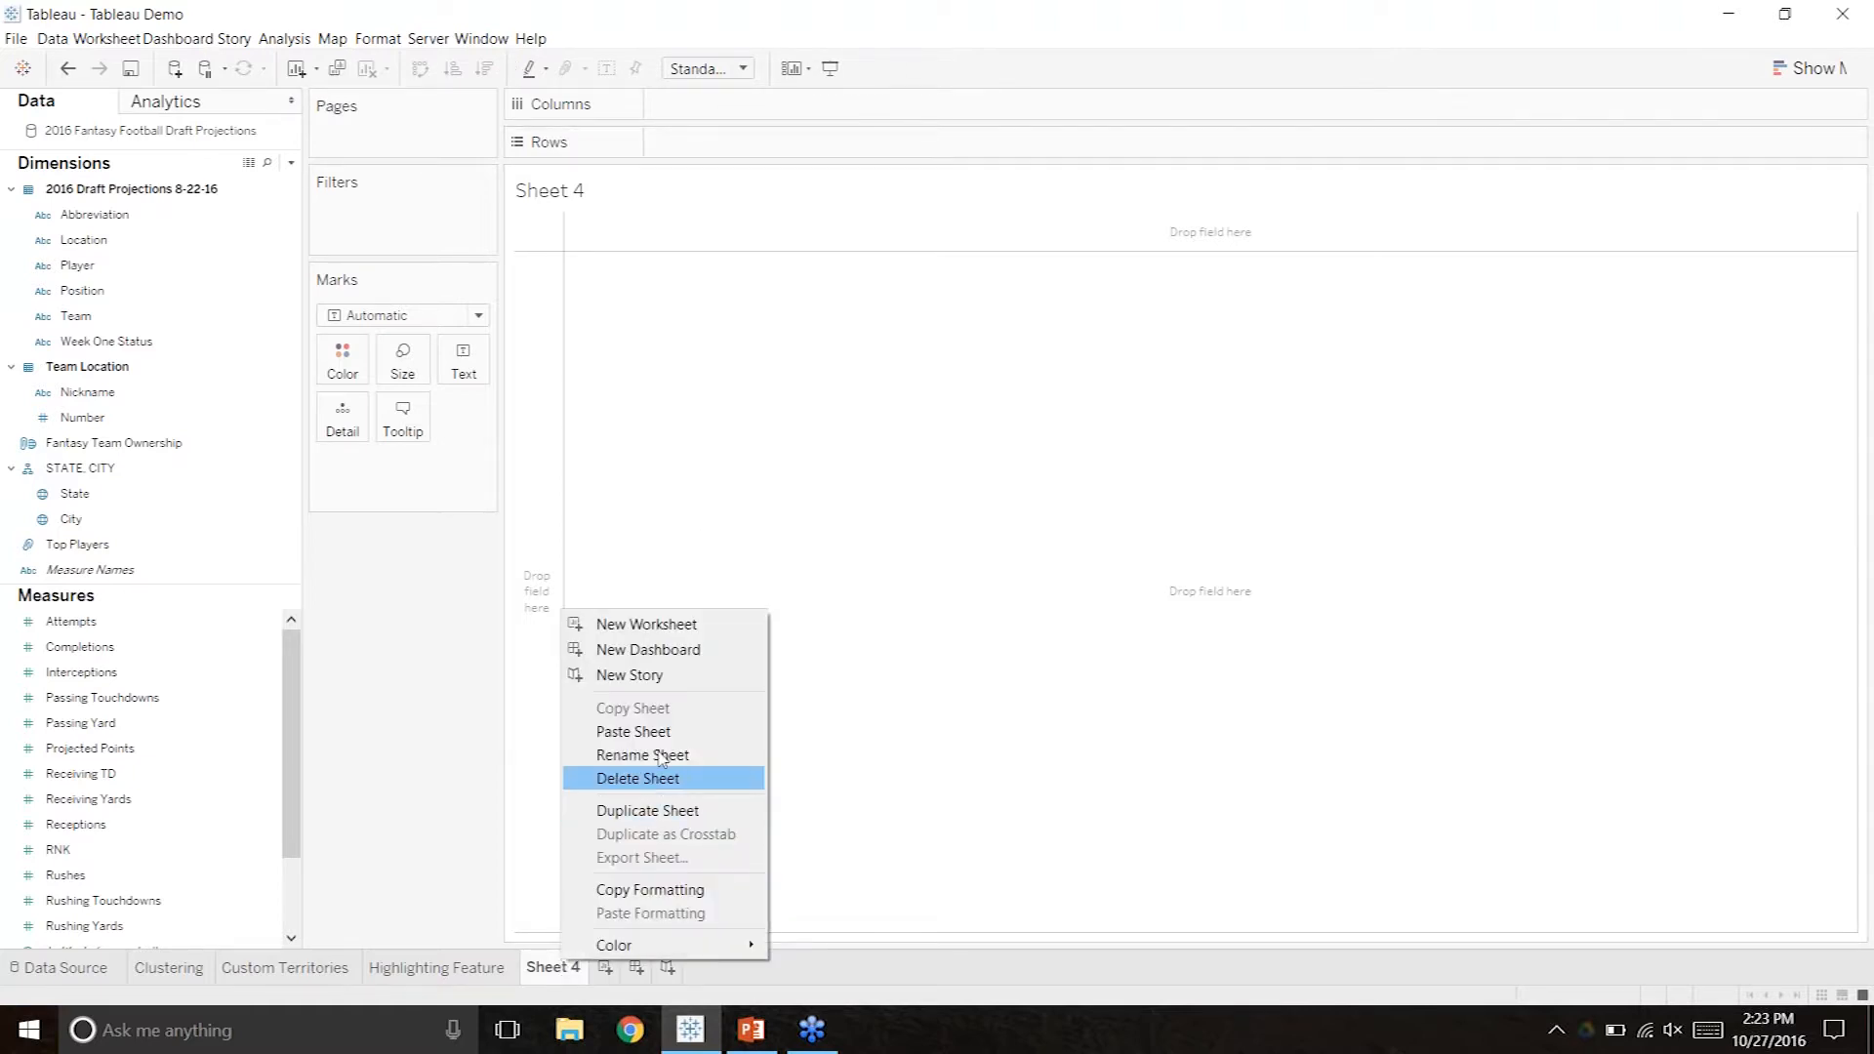
pyautogui.click(662, 781)
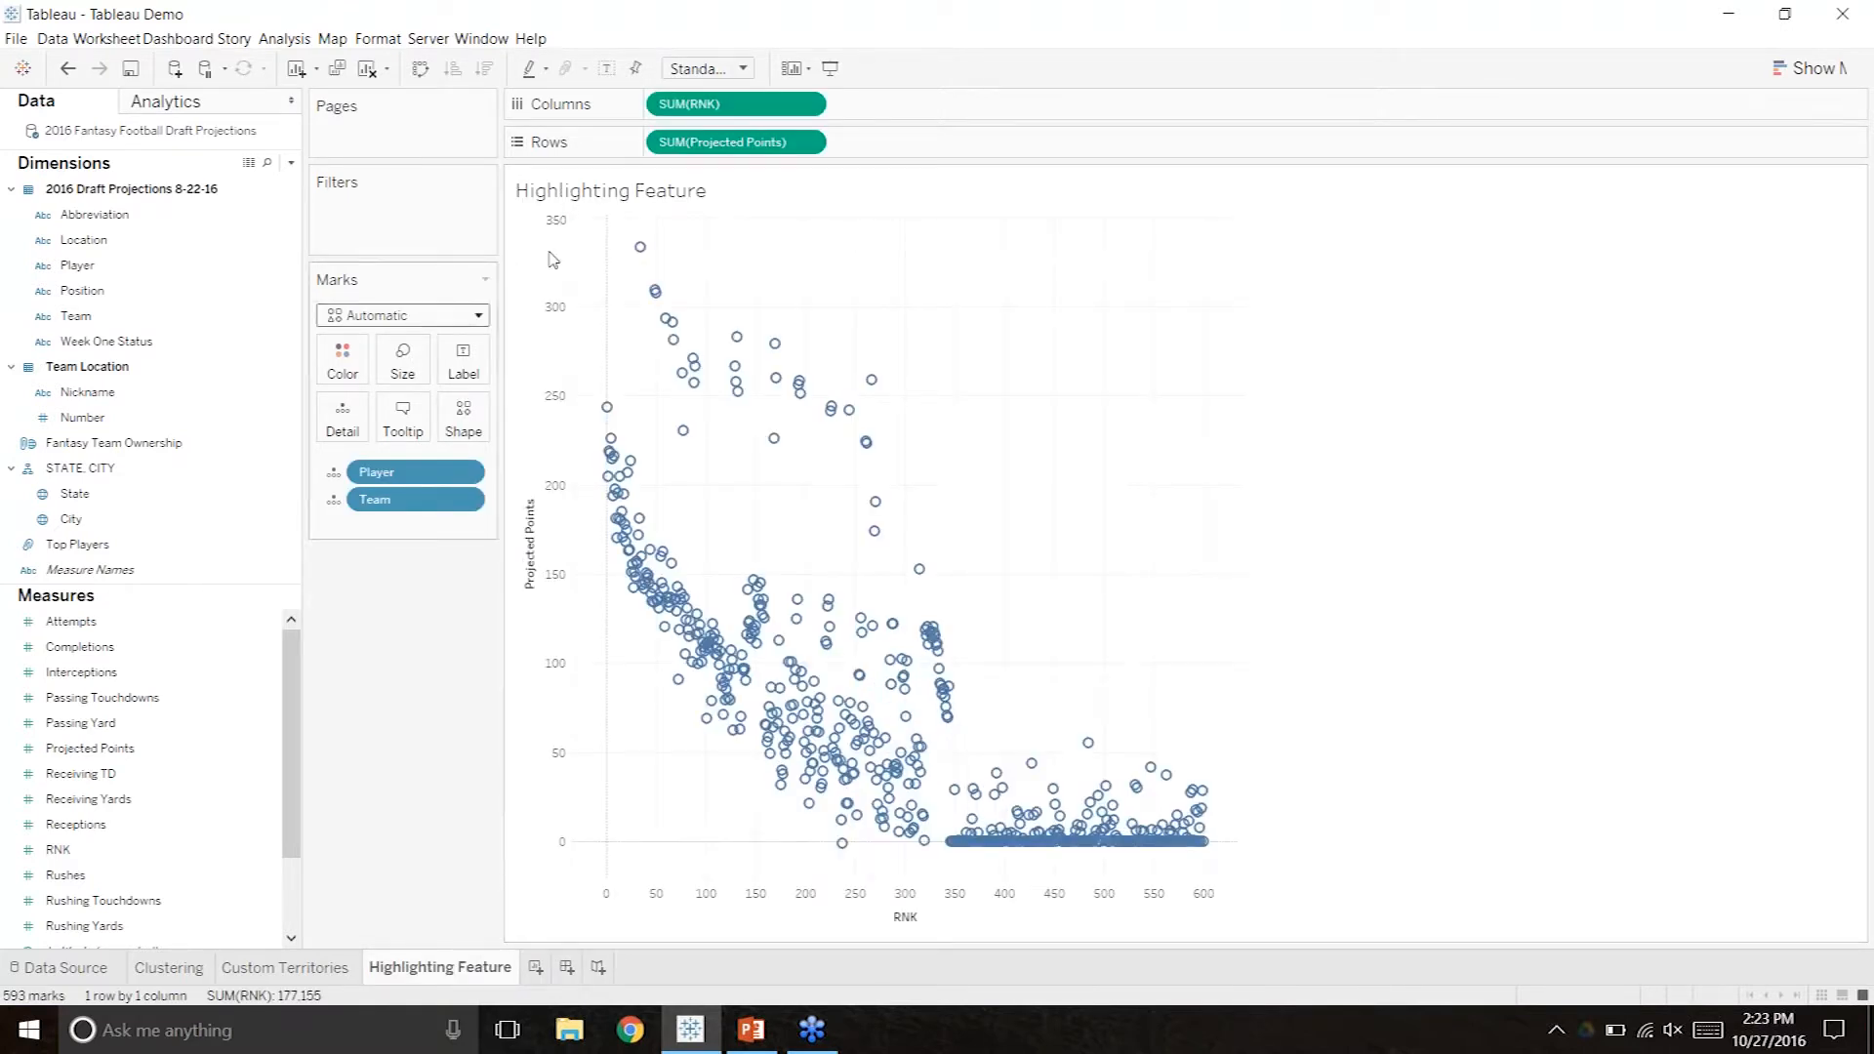
pyautogui.click(566, 967)
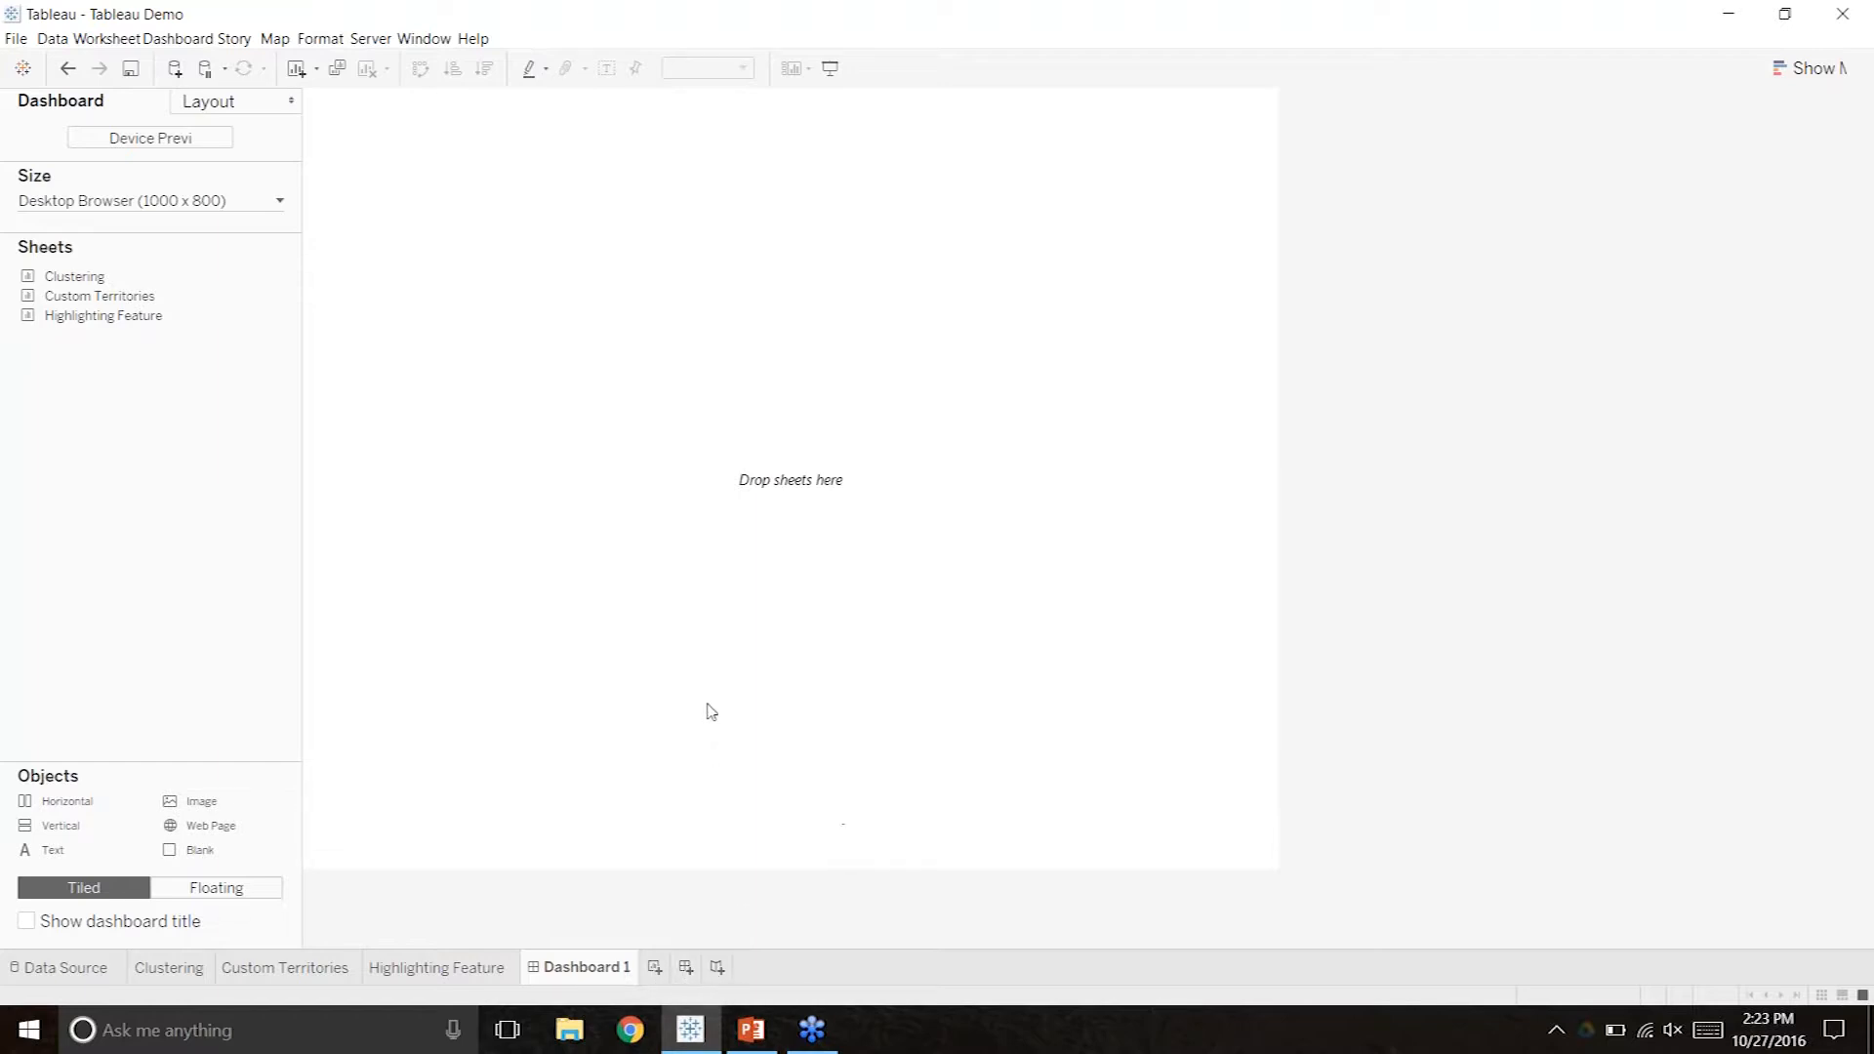
# Remove the Top Players filter from the Clustering sheet and return to Dashboard 1.
pyautogui.click(200, 971)
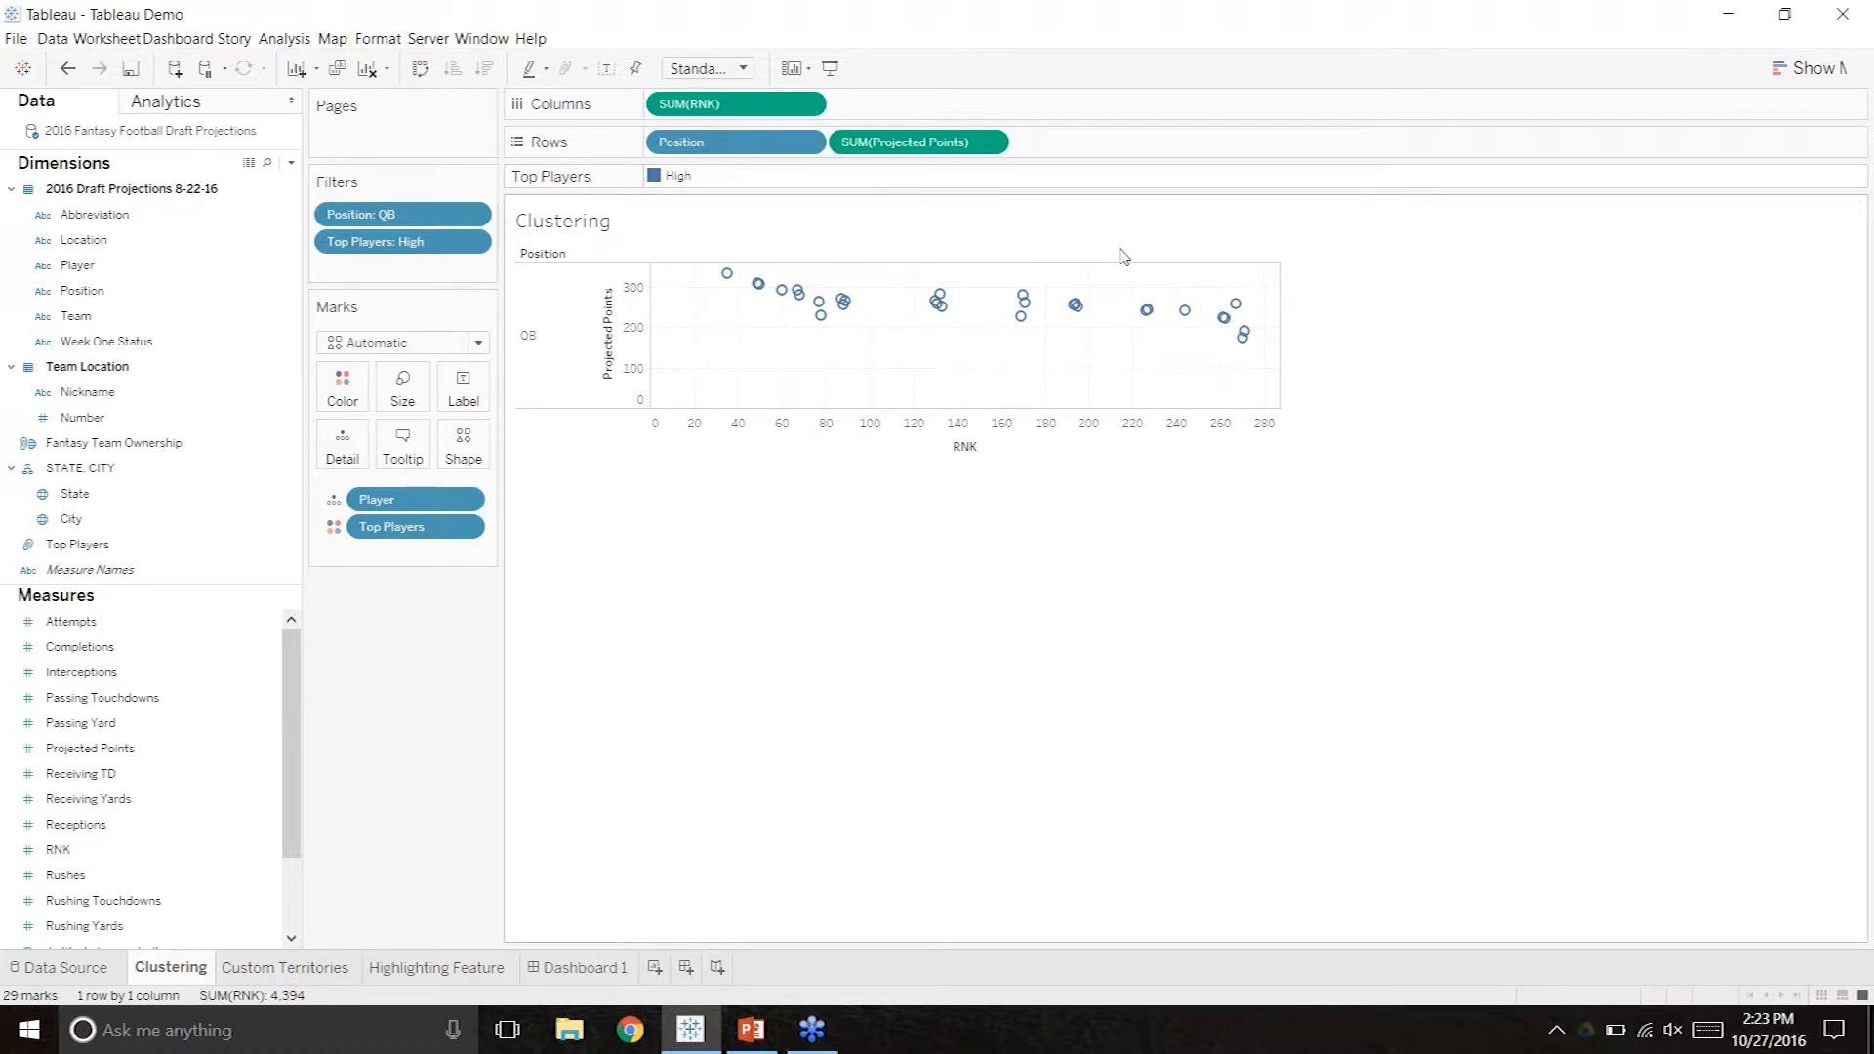
pyautogui.moveTo(374, 241); pyautogui.dragTo(457, 669)
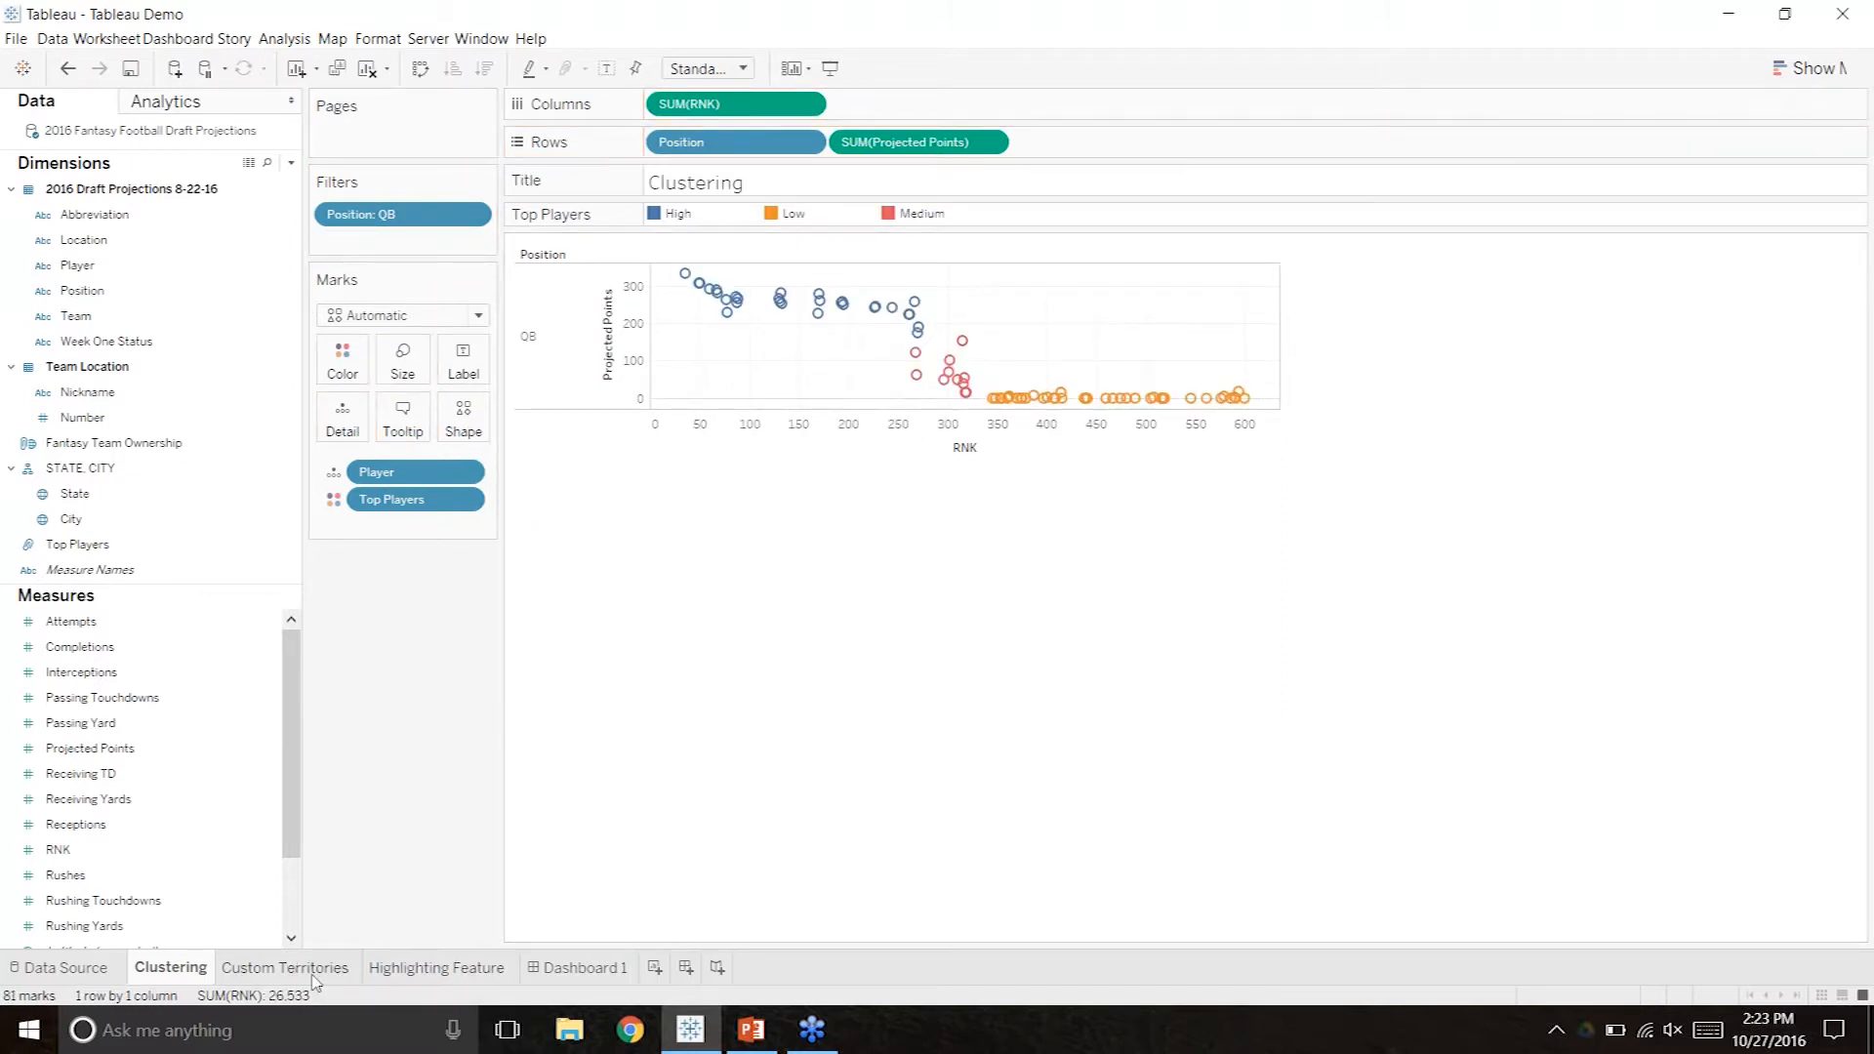
pyautogui.click(436, 967)
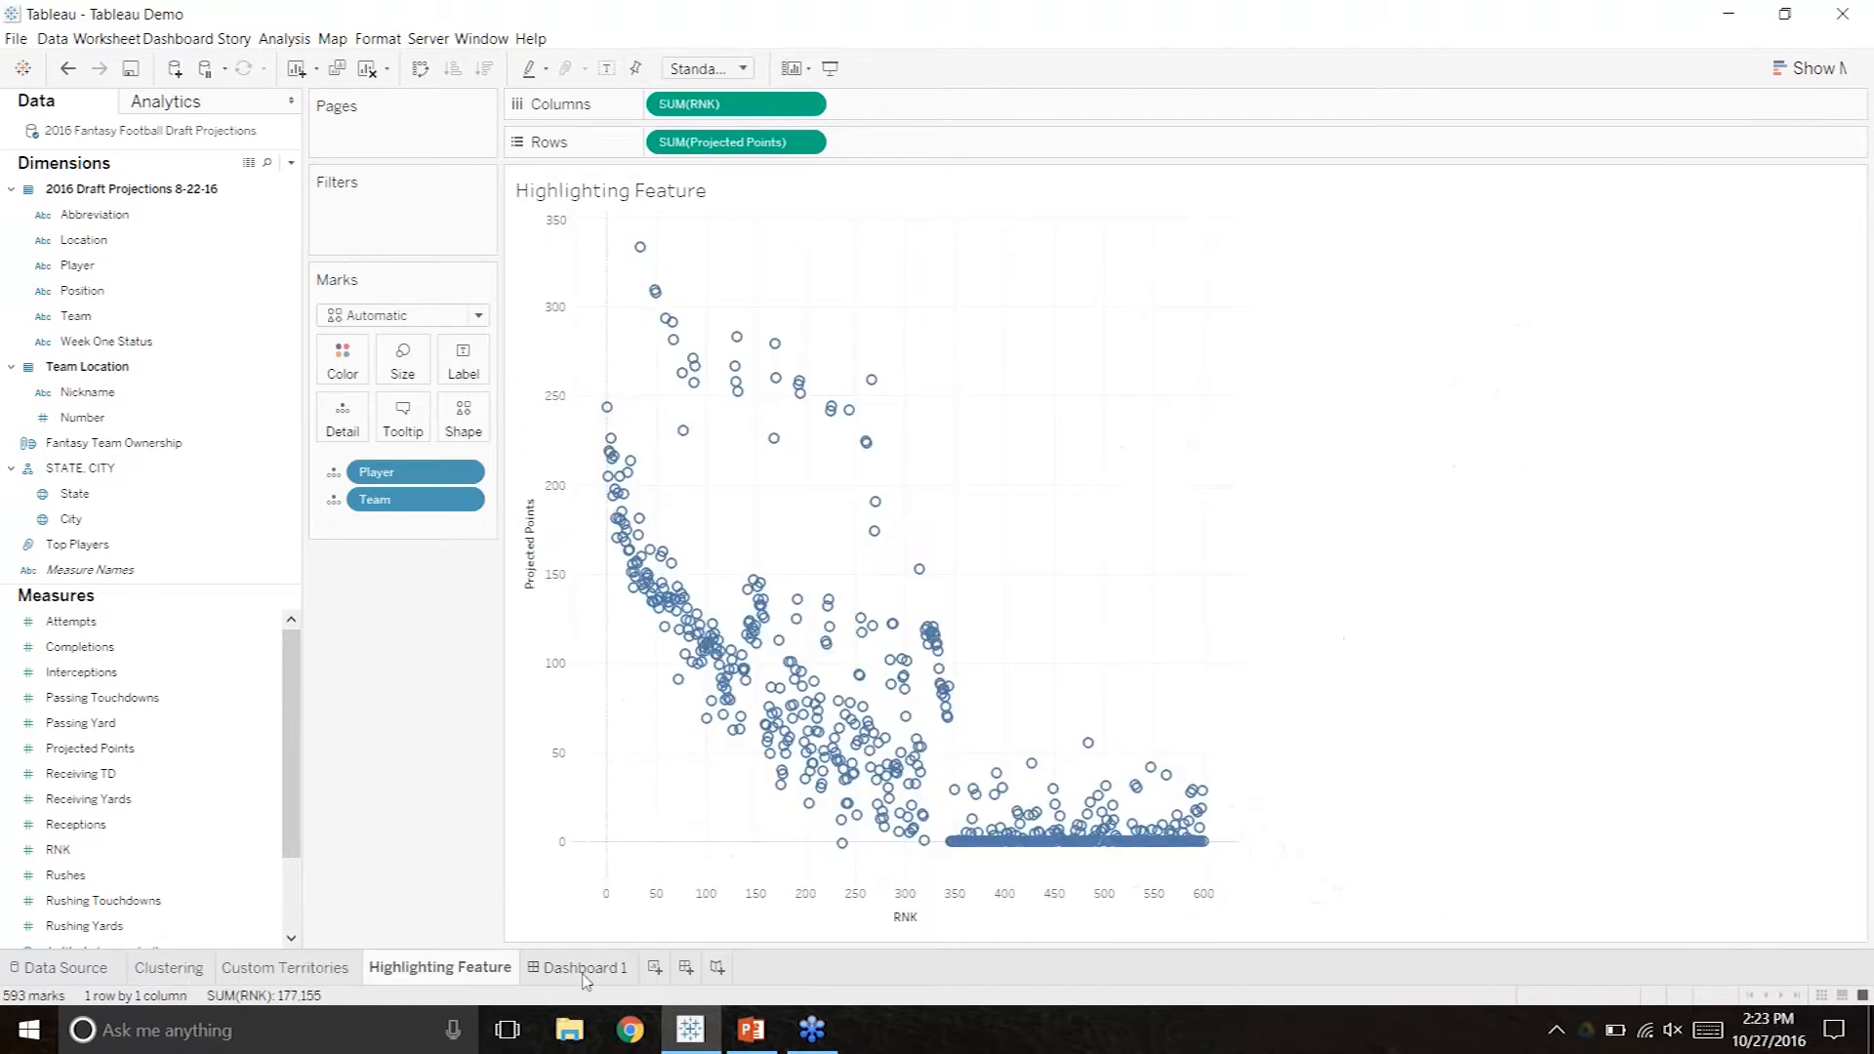
pyautogui.click(585, 968)
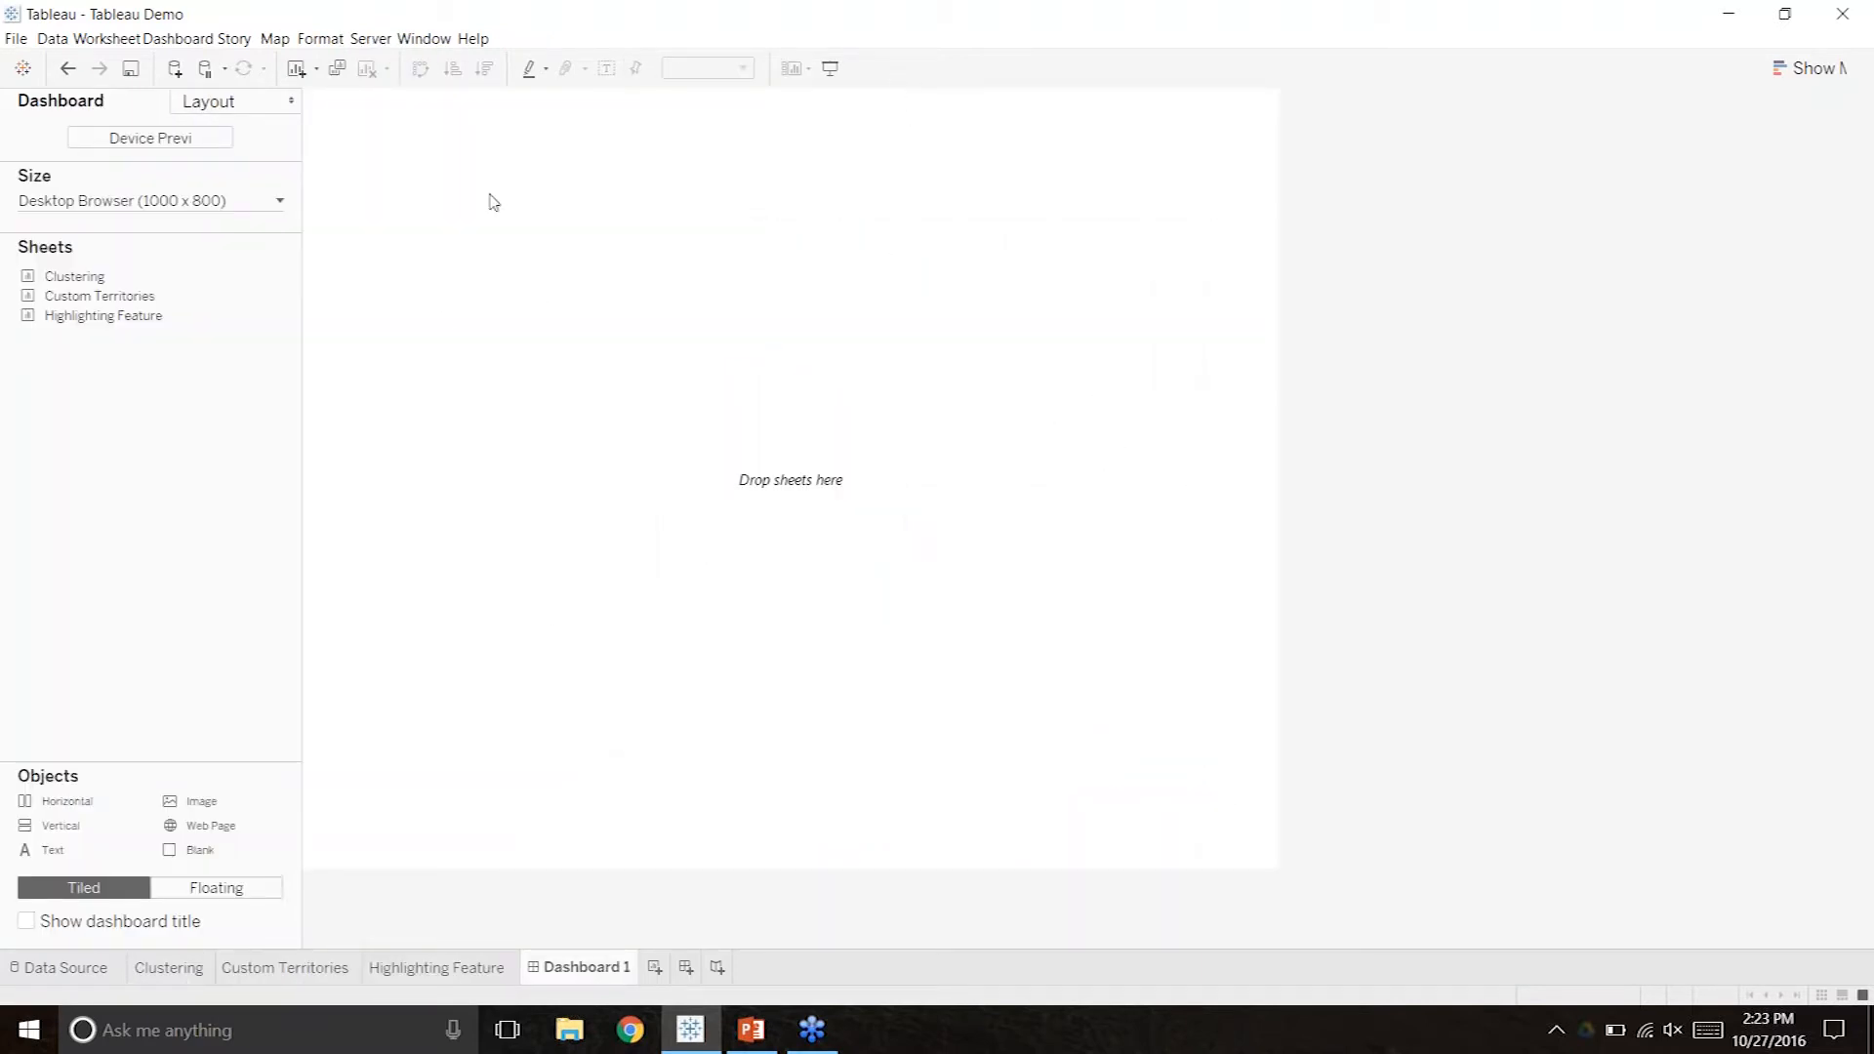
# Place the Clustering sheet on the dashboard and the Custom Territories map tiled beneath it.
pyautogui.moveTo(86, 284); pyautogui.dragTo(1009, 532)
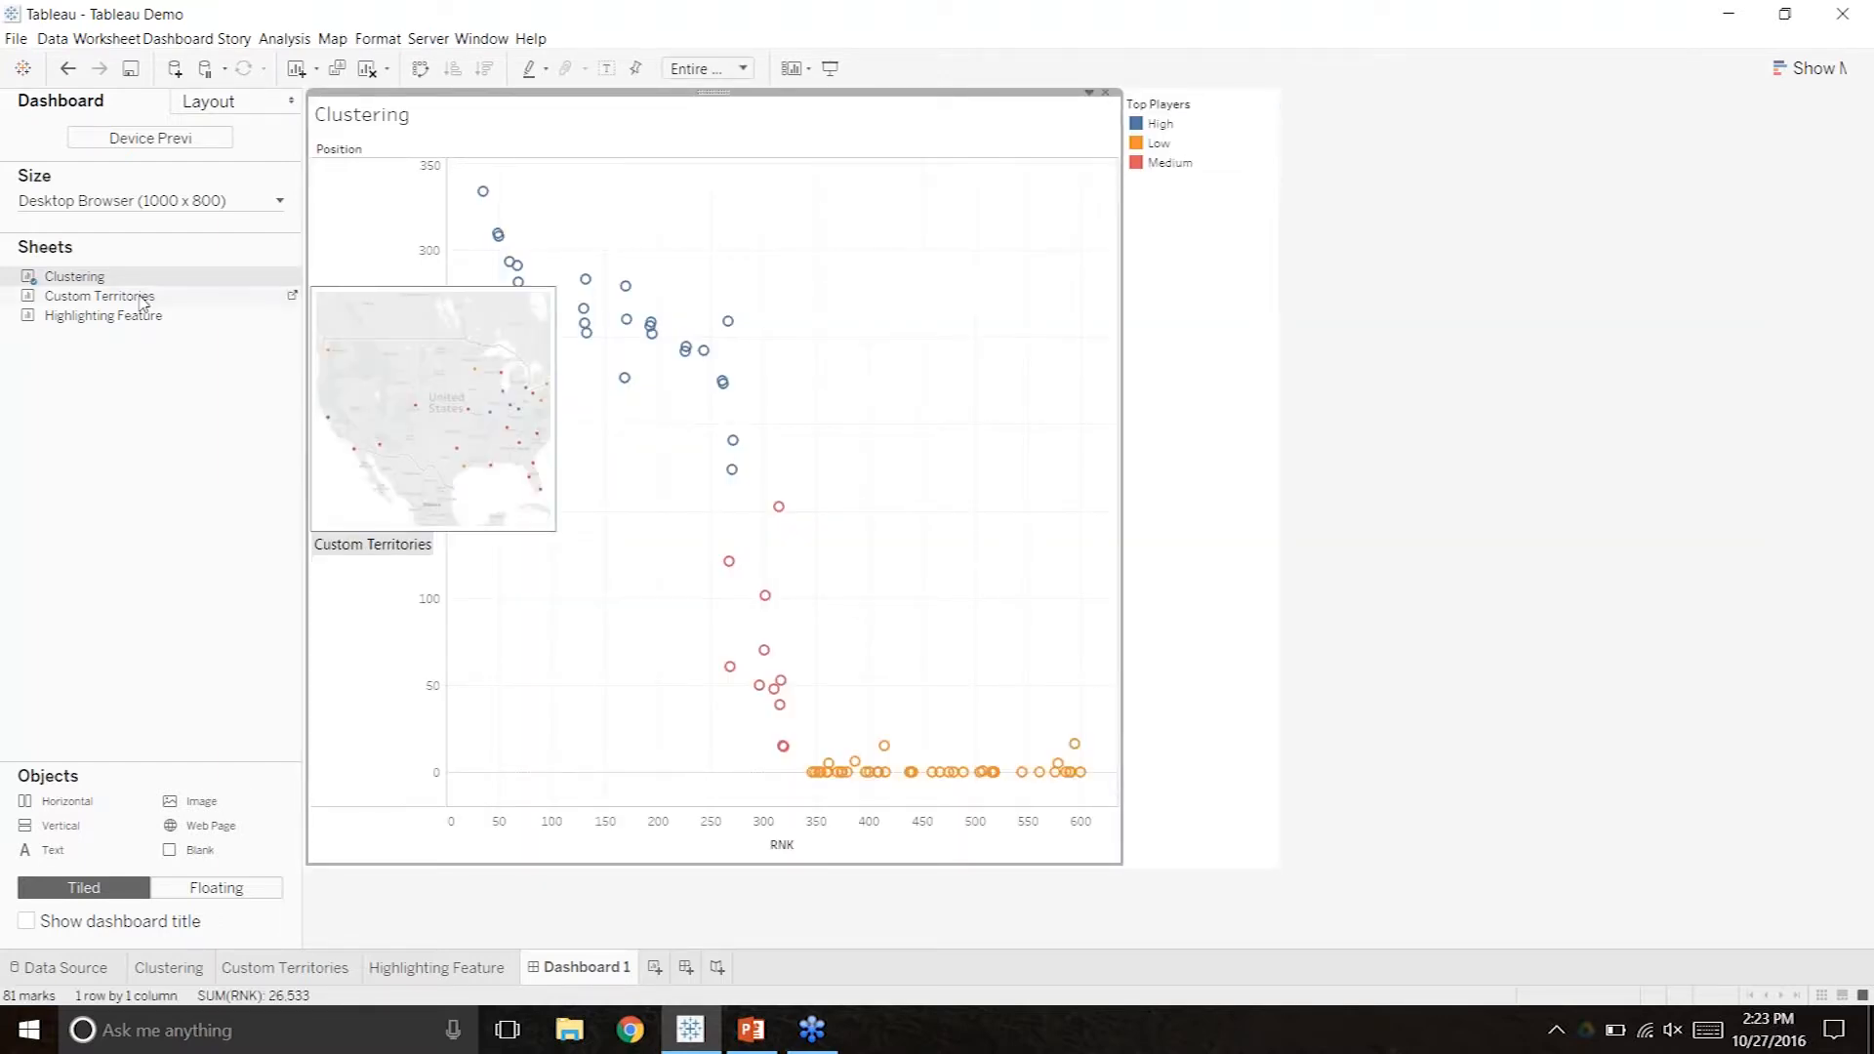
pyautogui.click(142, 298)
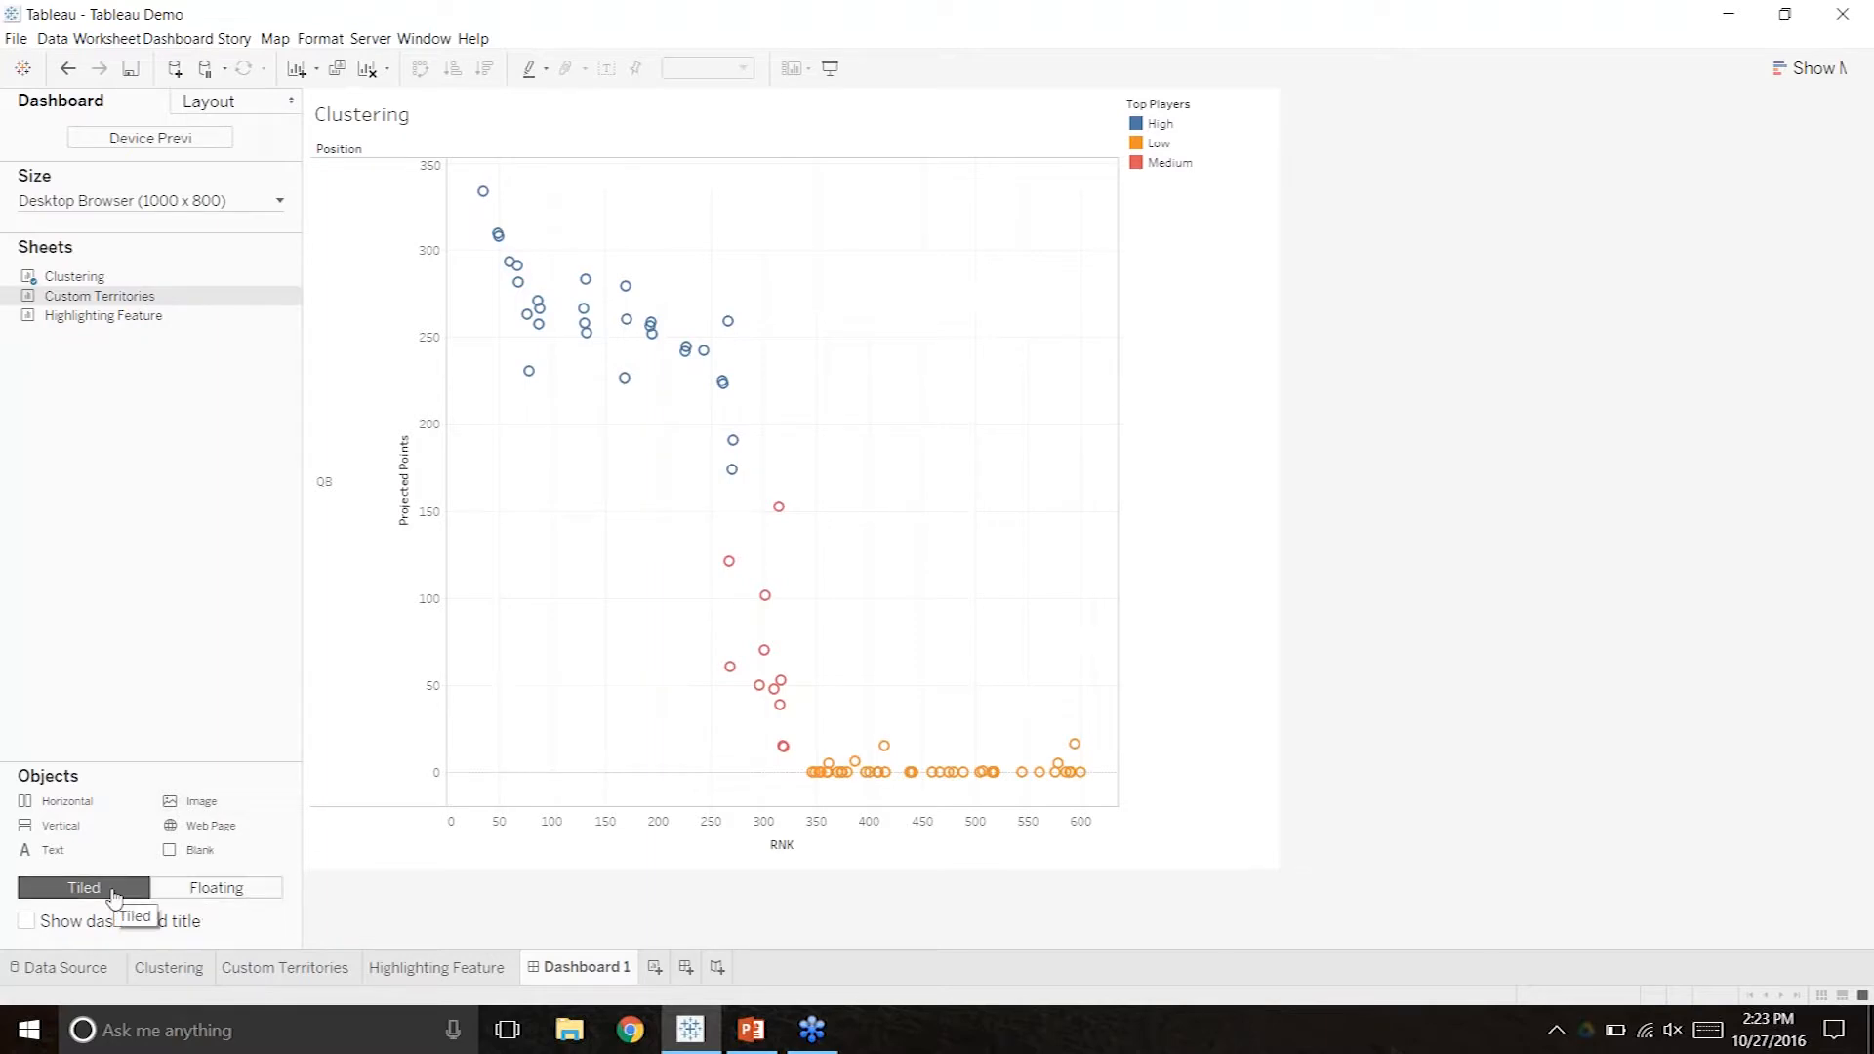
pyautogui.moveTo(120, 305)
pyautogui.mouseDown()
pyautogui.moveTo(293, 315)
pyautogui.moveTo(630, 846)
pyautogui.mouseUp()
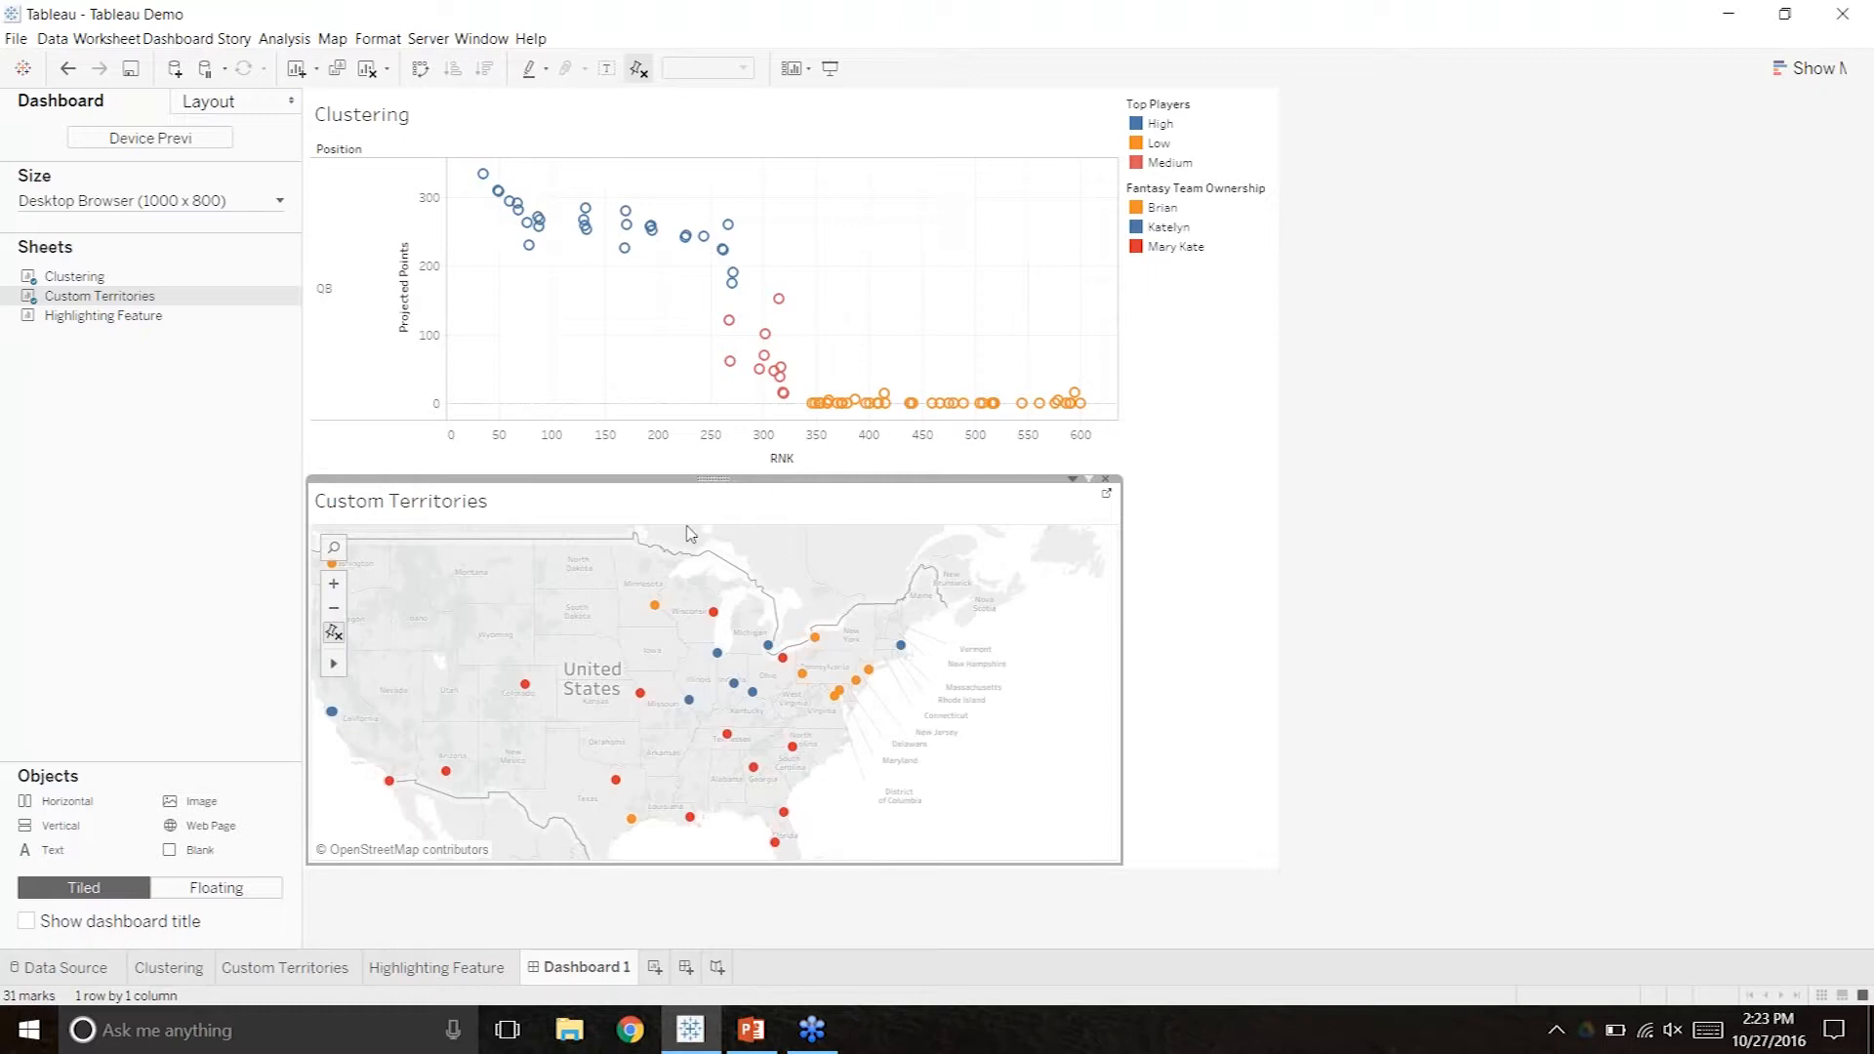
# Try adding the Highlighting Feature sheet as a floating object over the charts, remove it, and restore tiled placement.
pyautogui.click(217, 887)
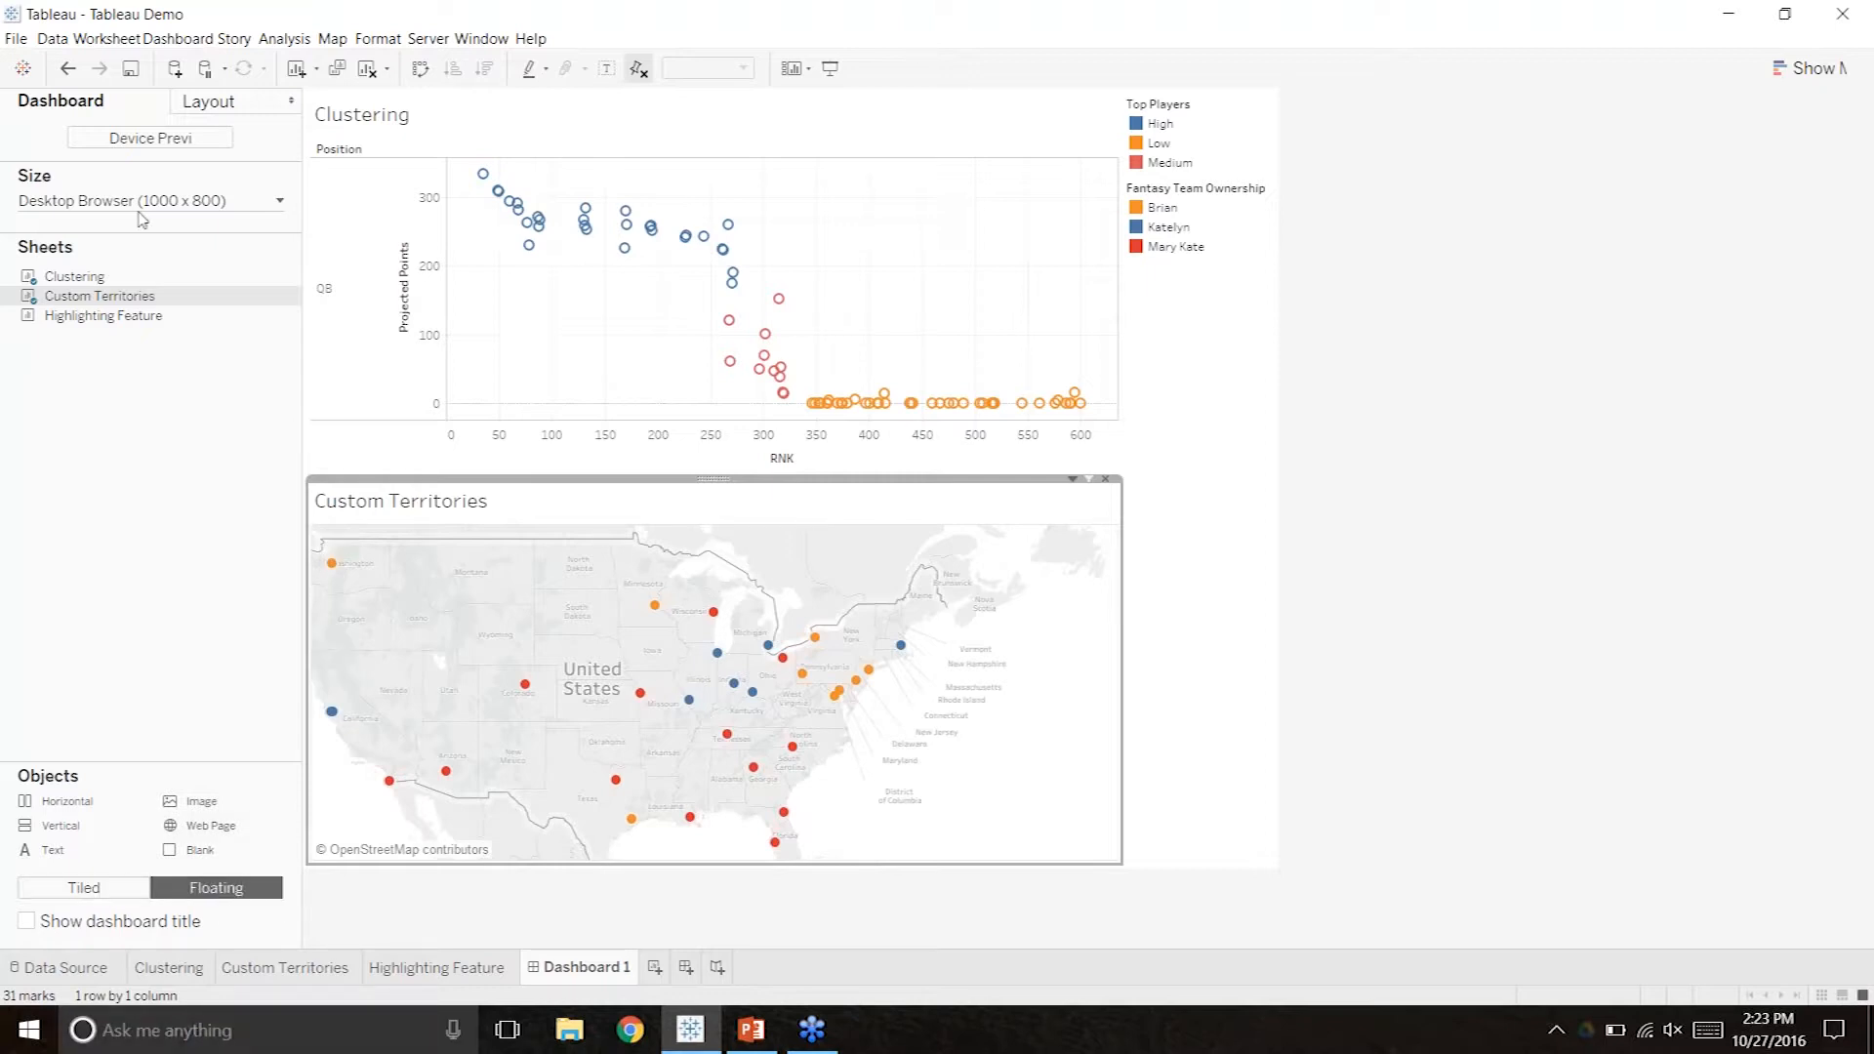
pyautogui.moveTo(103, 315); pyautogui.dragTo(552, 322)
pyautogui.moveTo(609, 382); pyautogui.dragTo(609, 381)
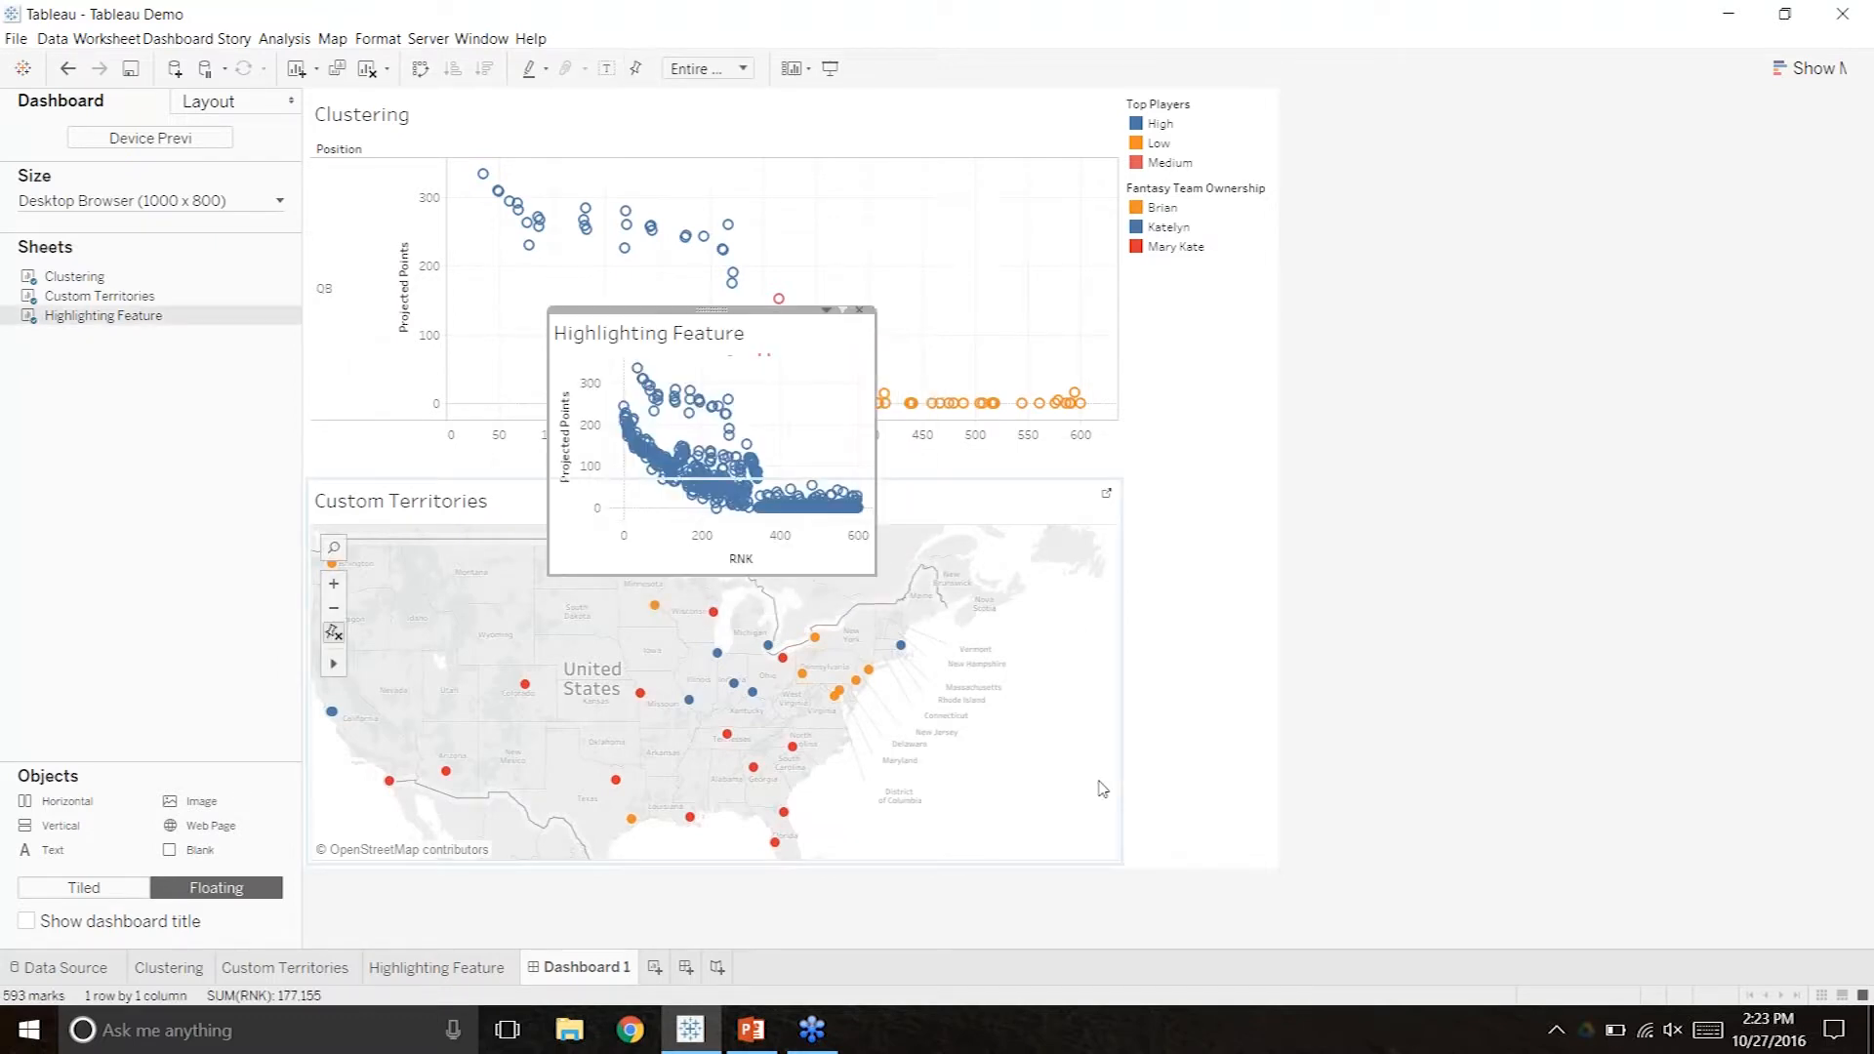
pyautogui.click(860, 312)
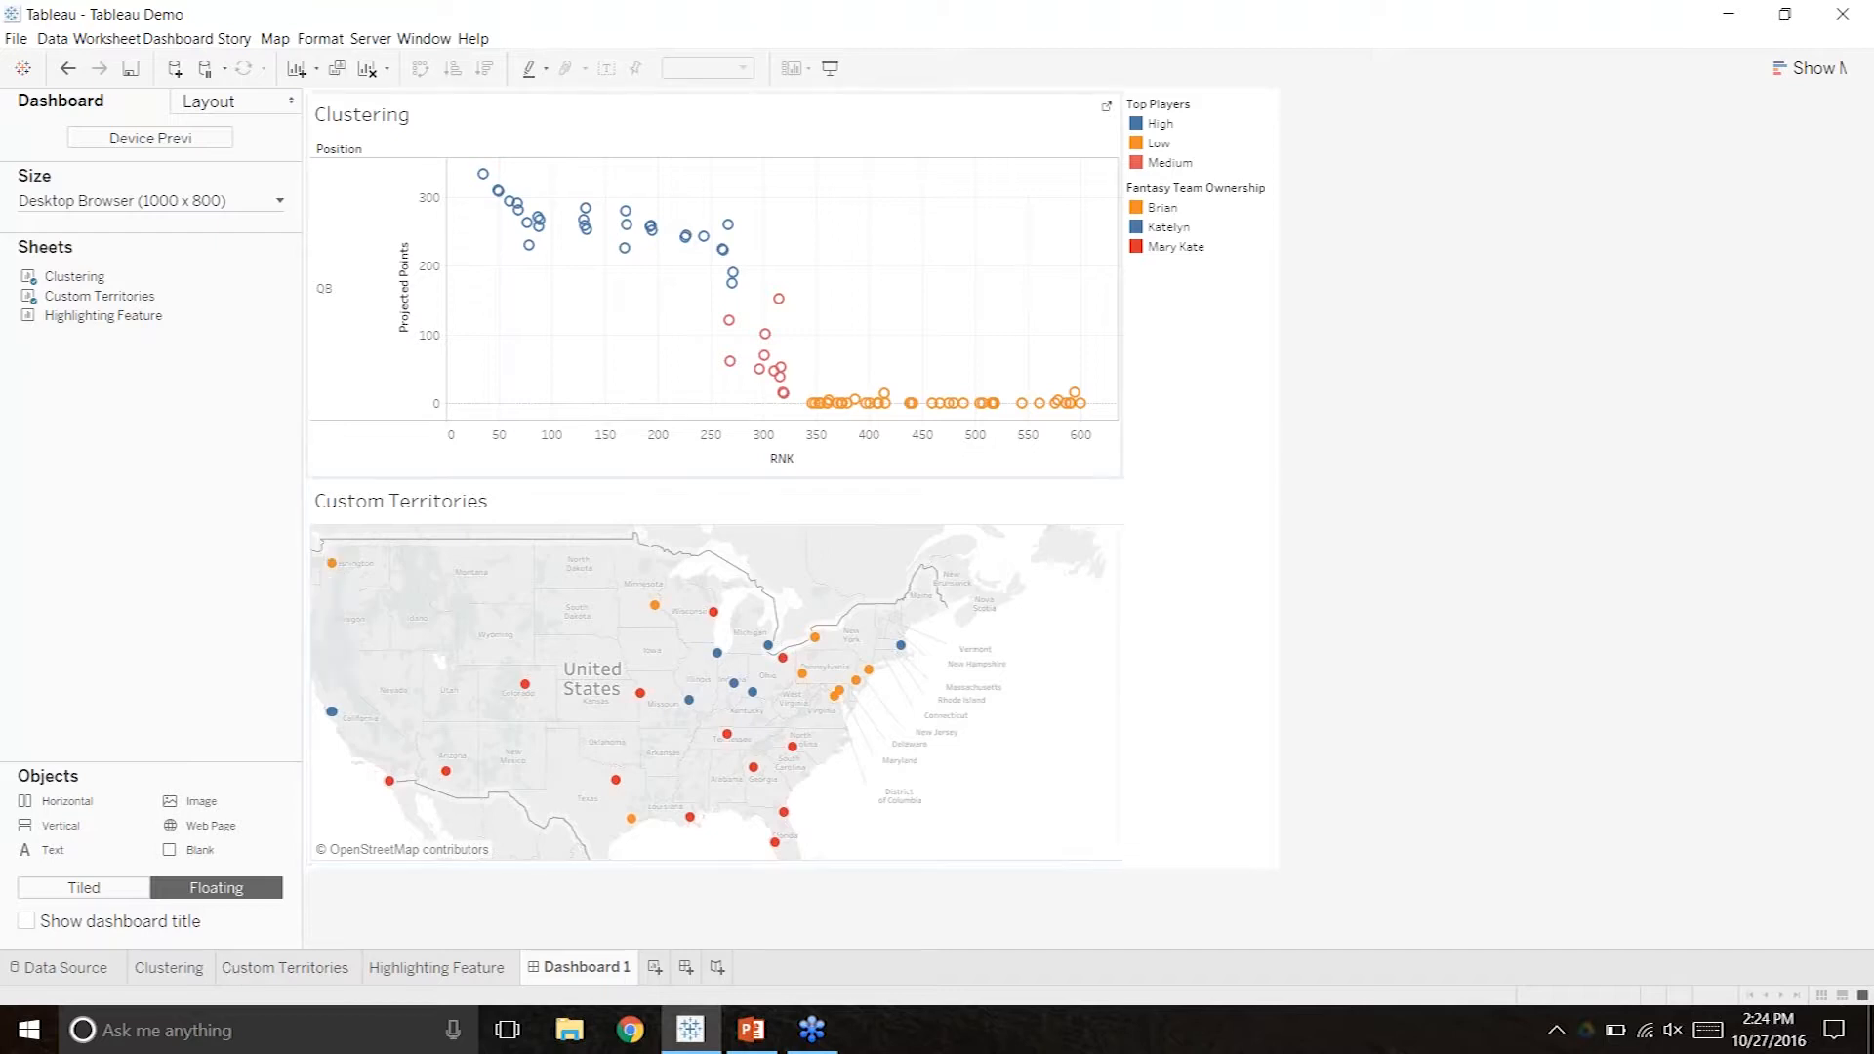
pyautogui.click(86, 888)
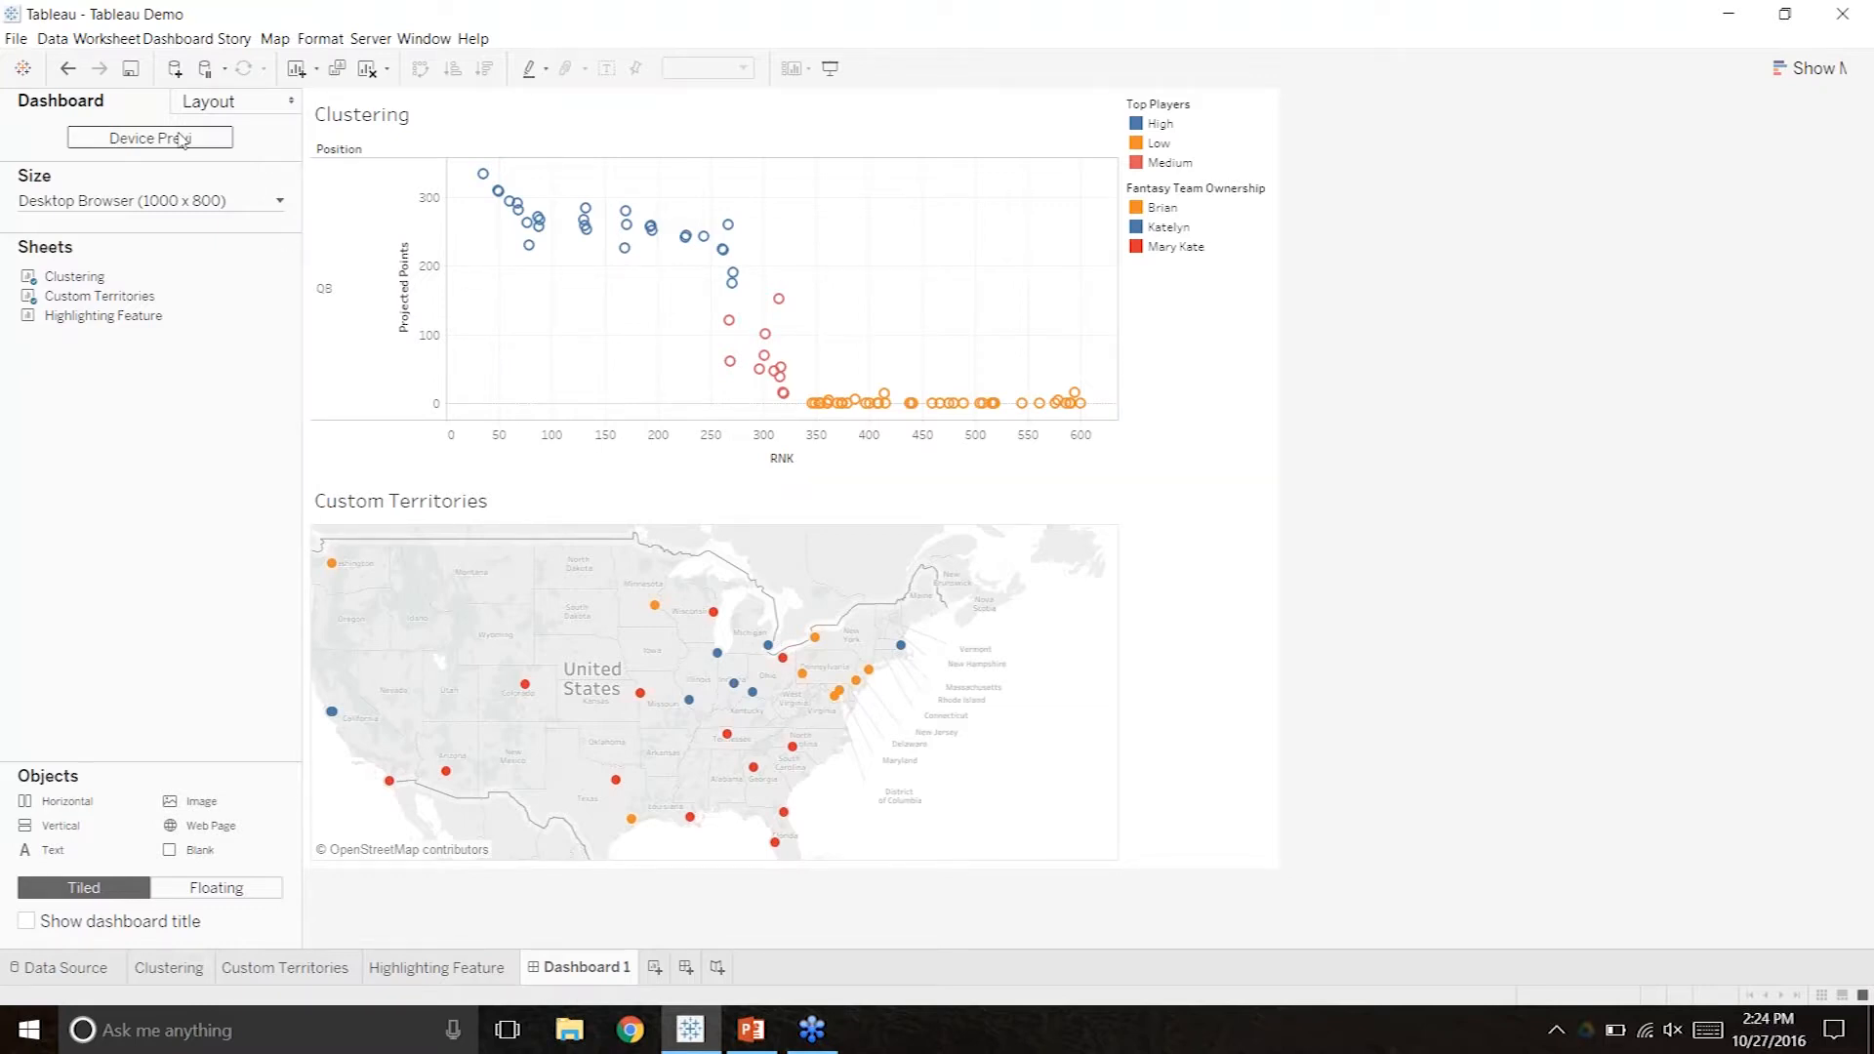
# Check the dashboard's layout settings and turn on Device Preview.
pyautogui.click(207, 105)
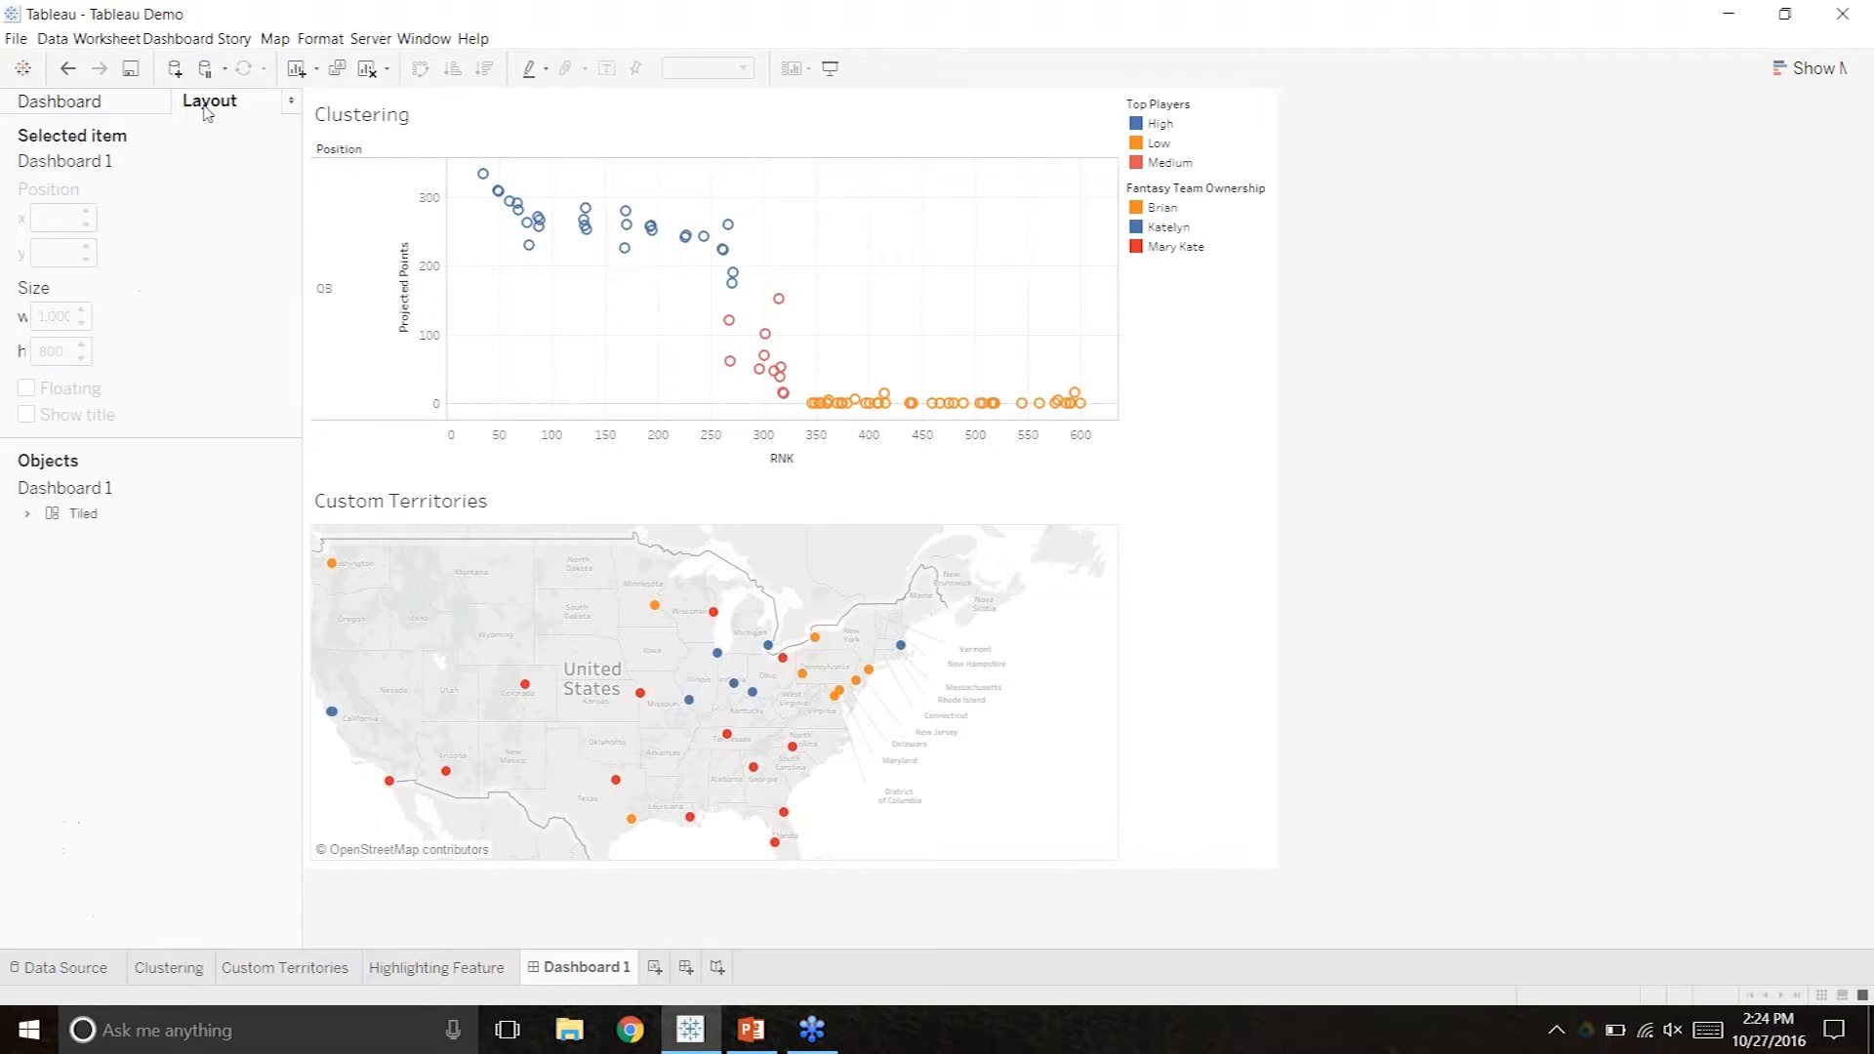
pyautogui.click(123, 105)
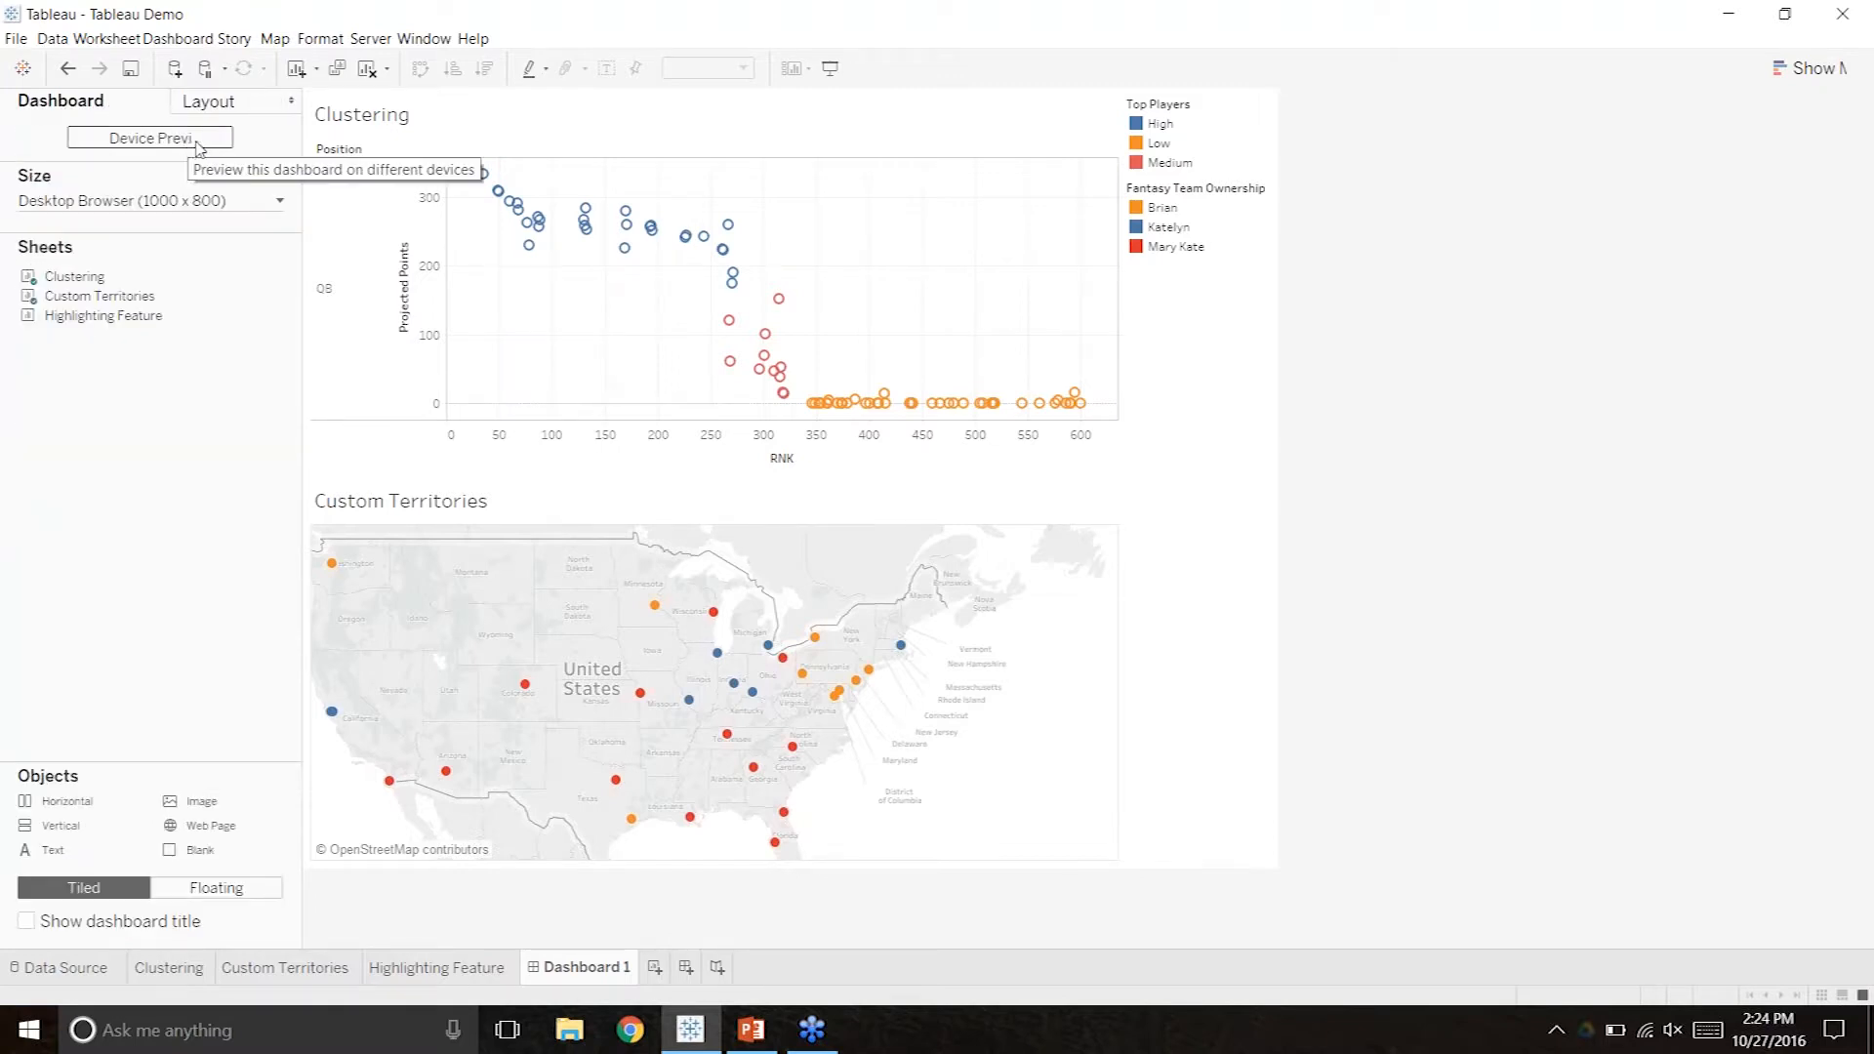
pyautogui.click(196, 143)
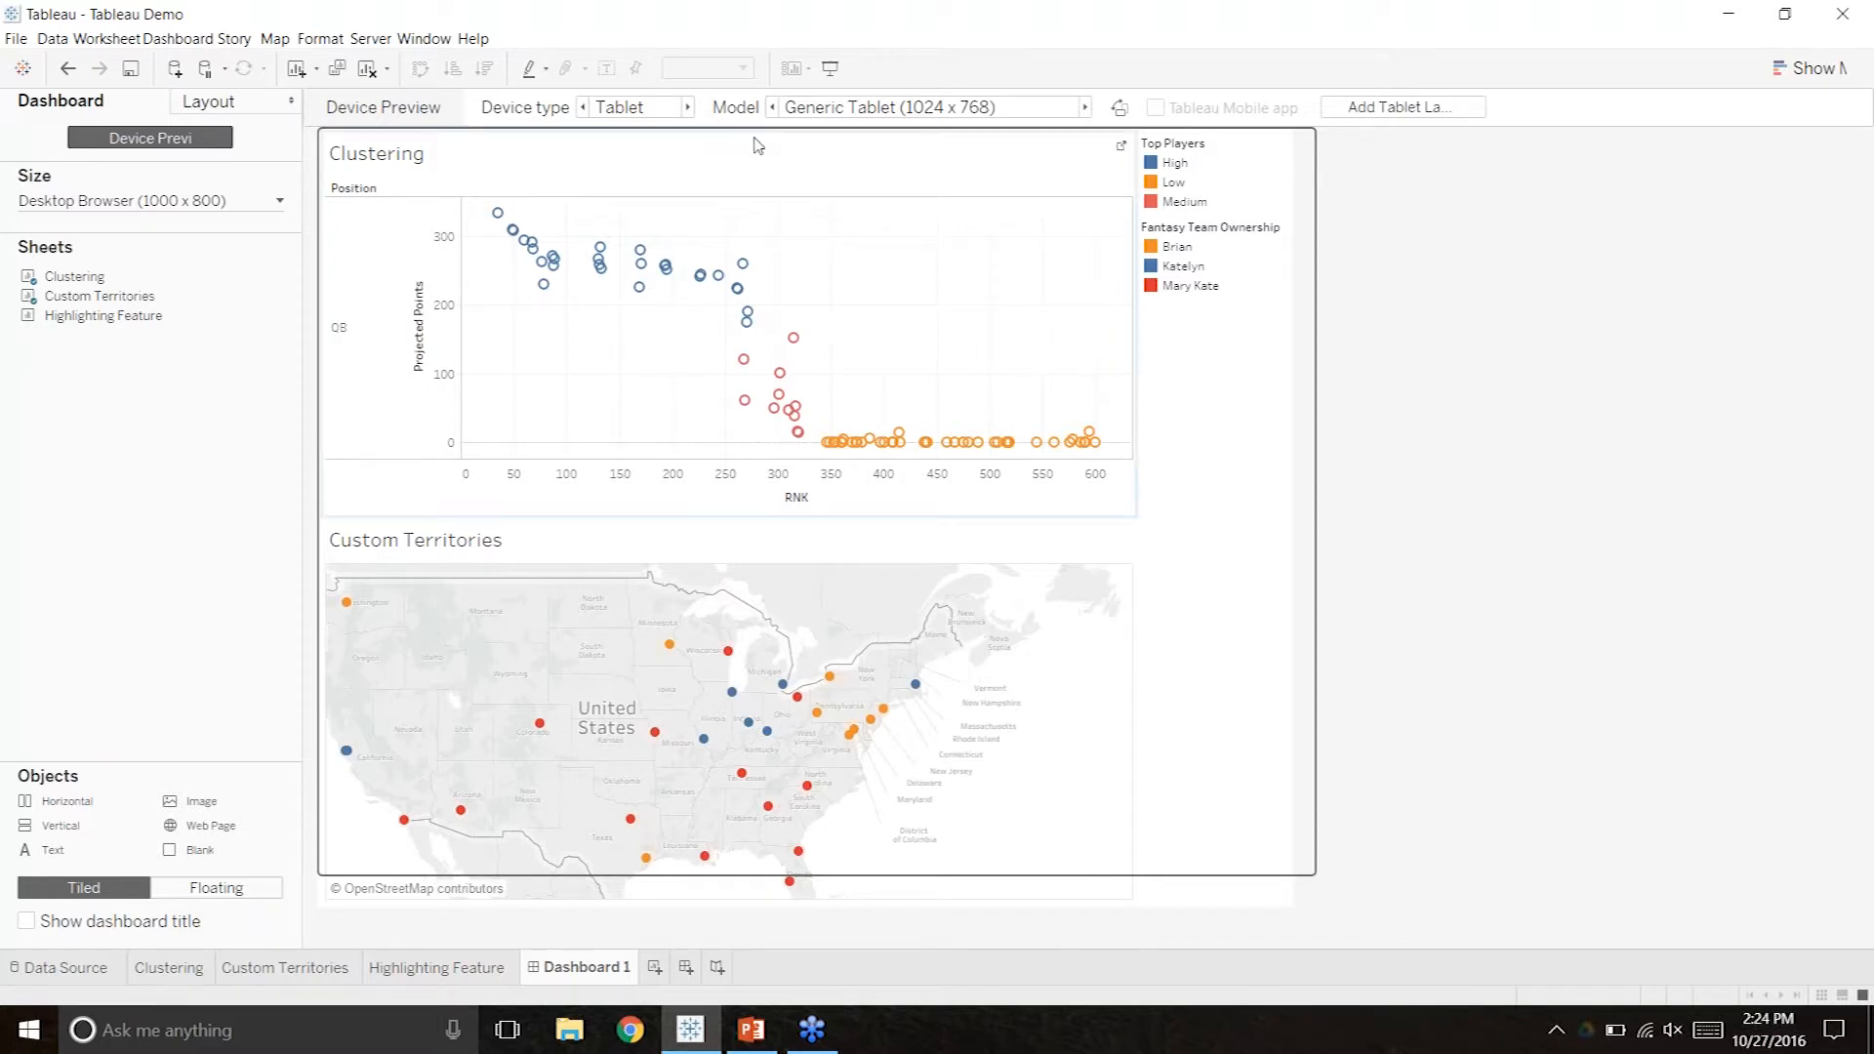
# Preview the dashboard with the Desktop, Phone and Tablet device types.
pyautogui.click(673, 107)
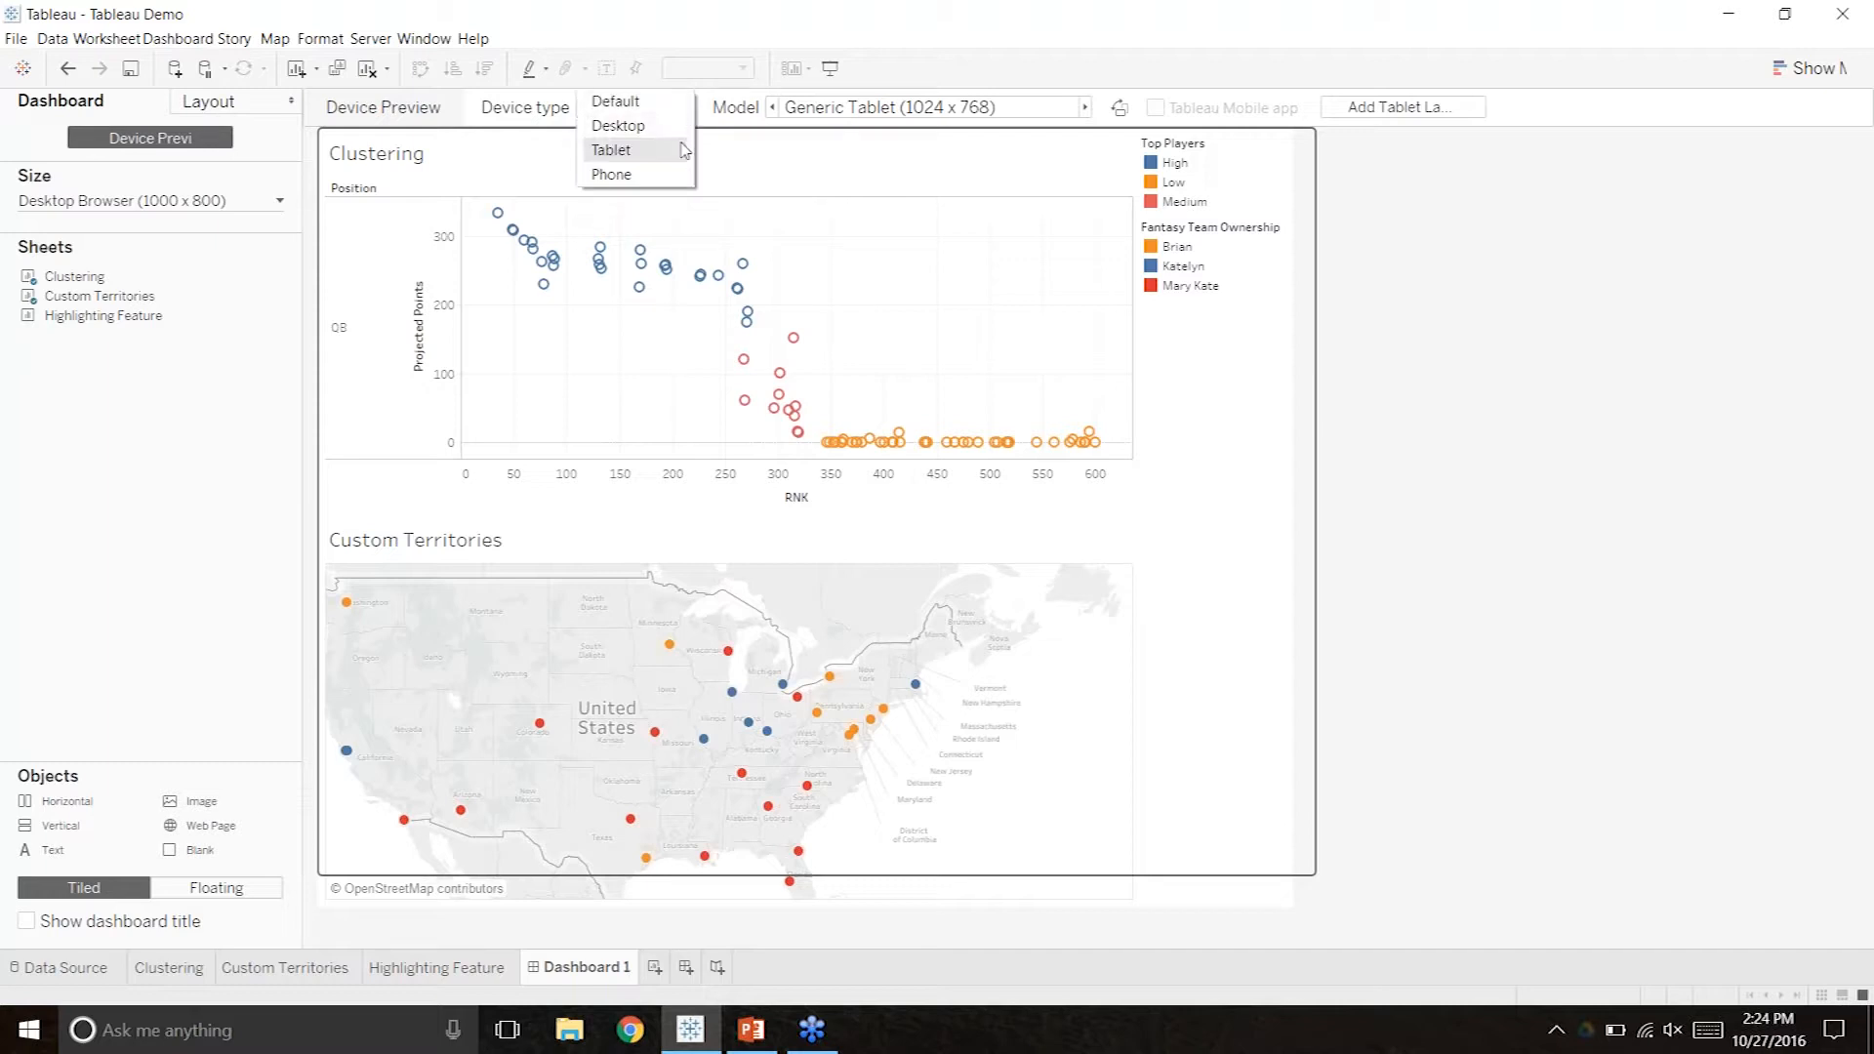
pyautogui.click(668, 126)
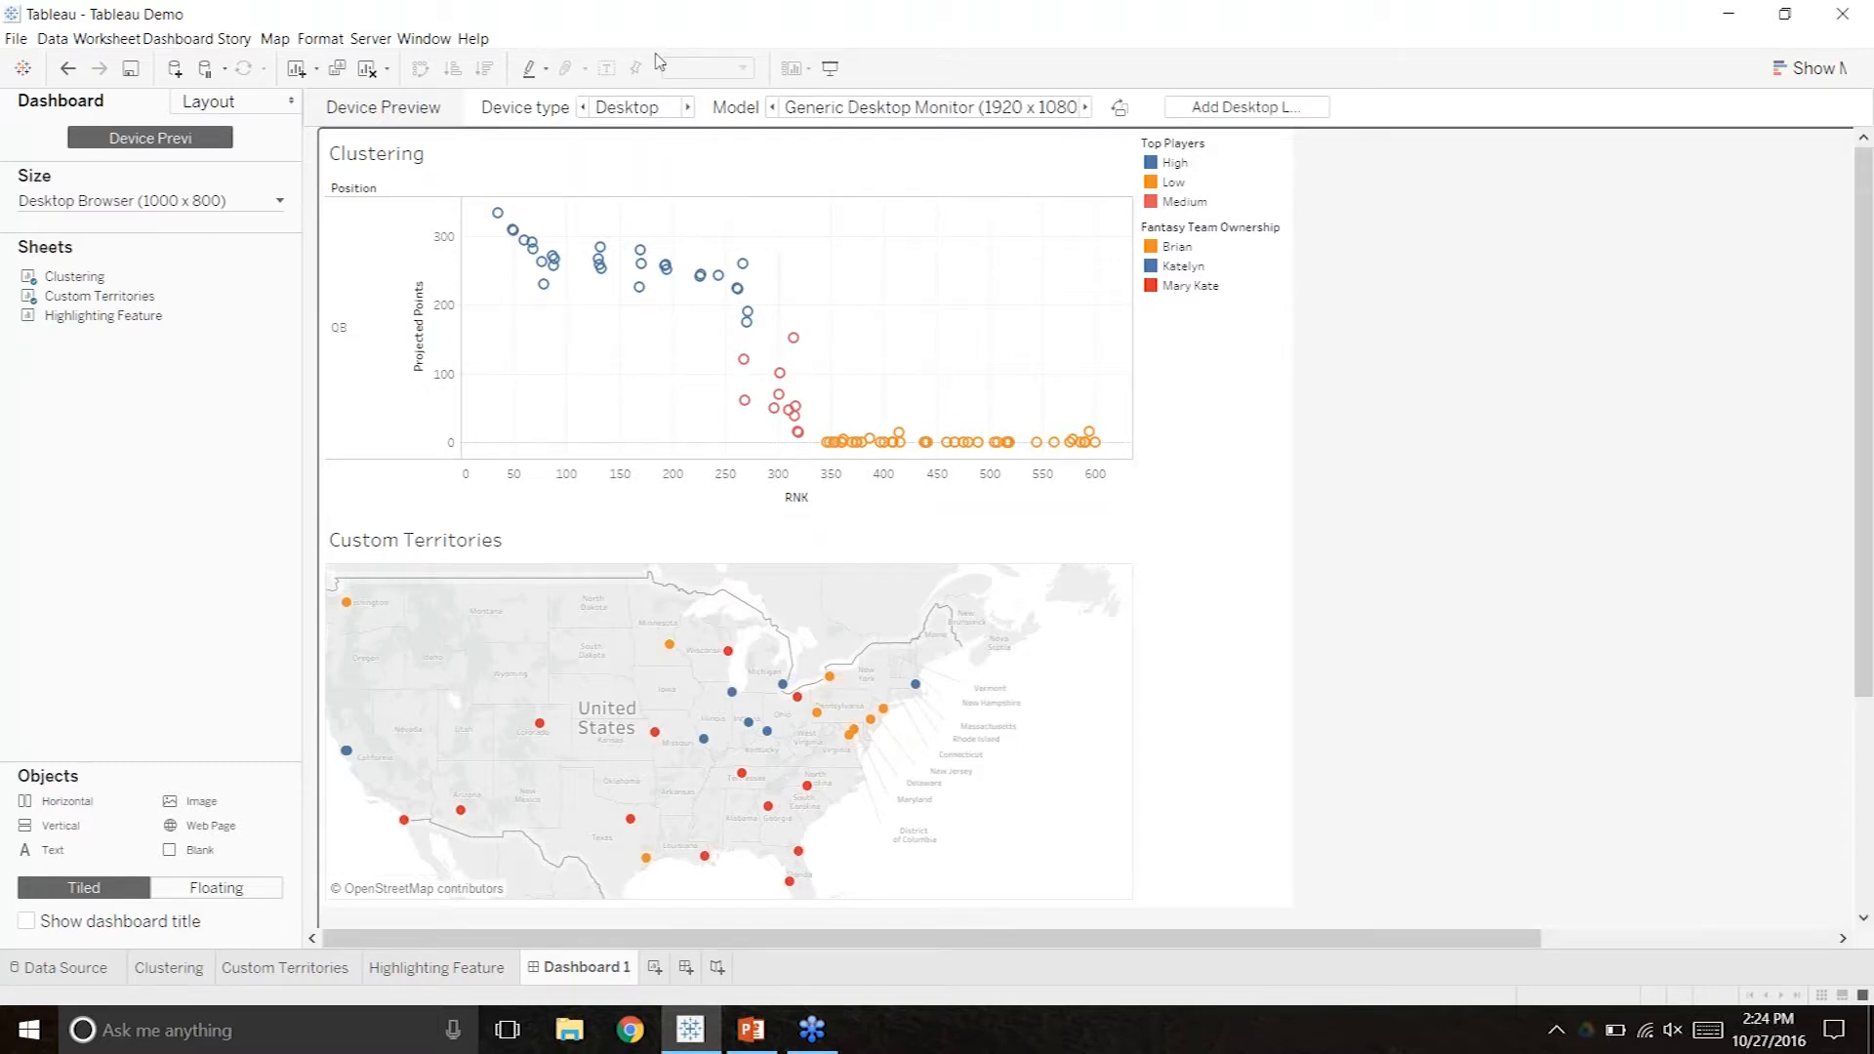
pyautogui.click(688, 108)
pyautogui.click(687, 107)
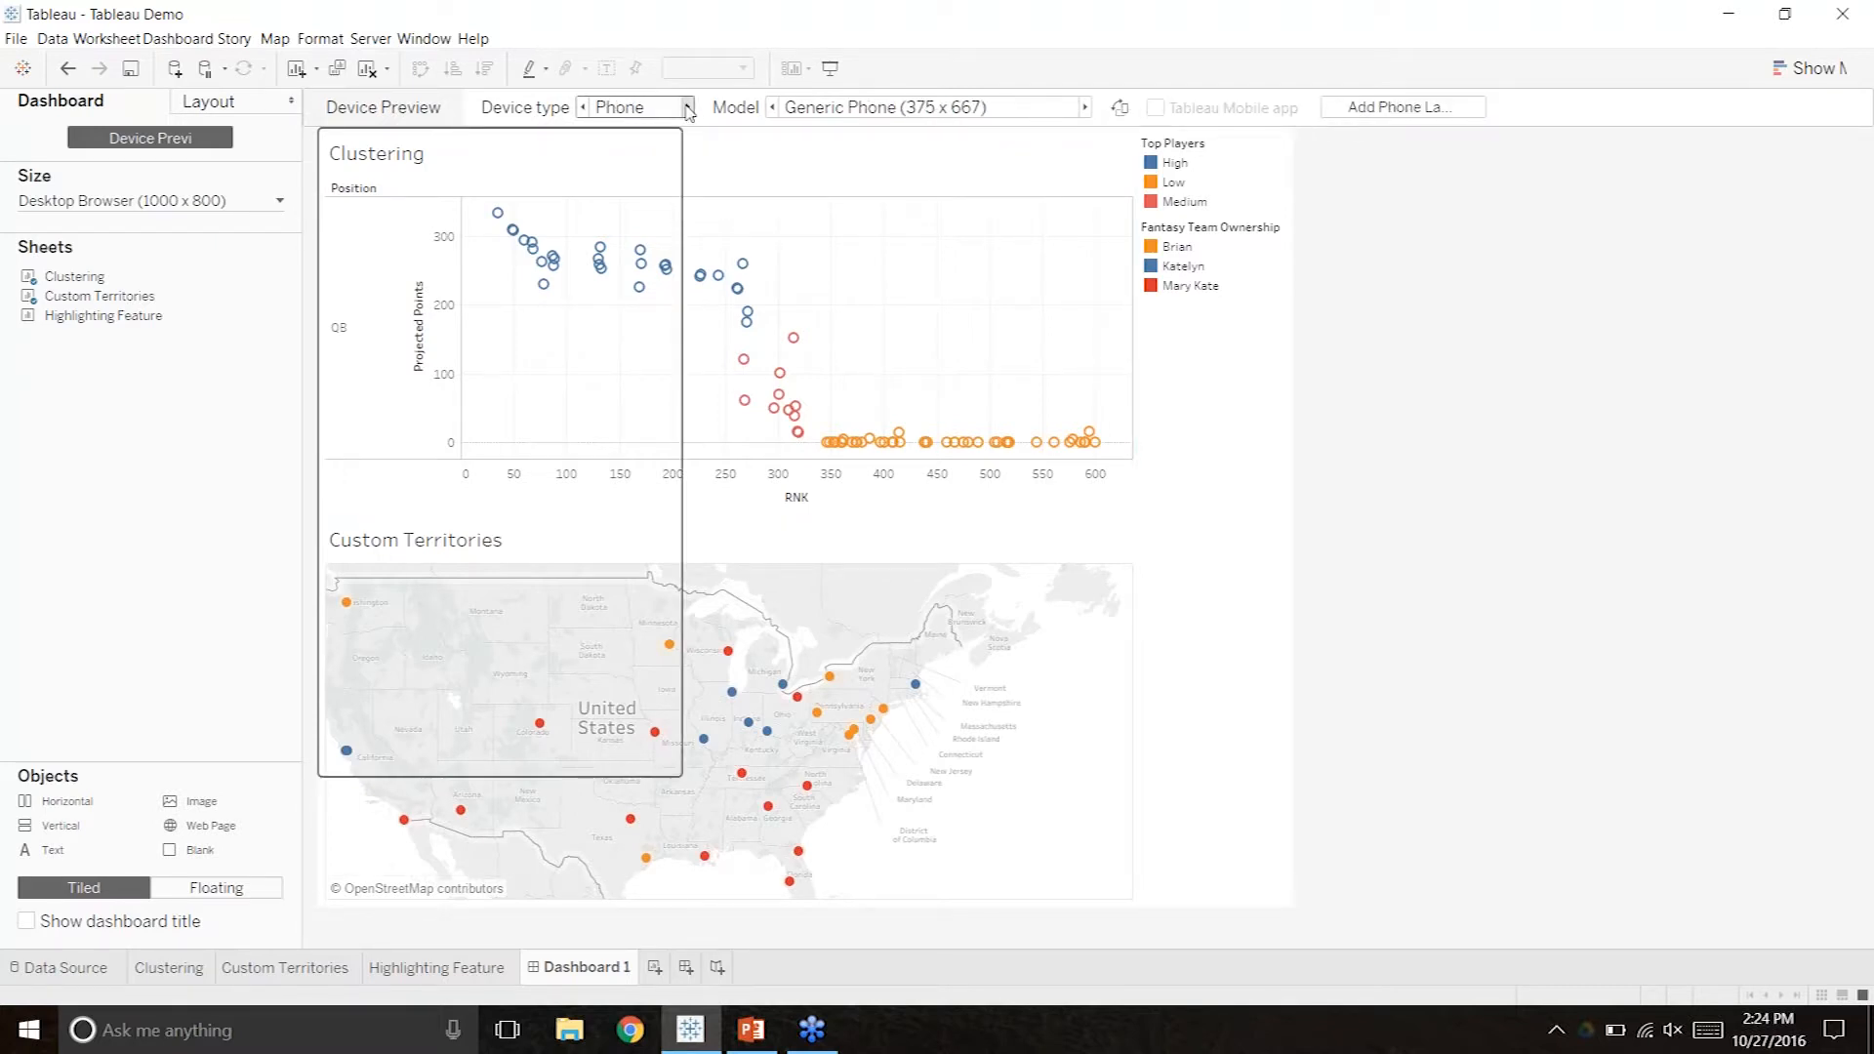
pyautogui.click(687, 108)
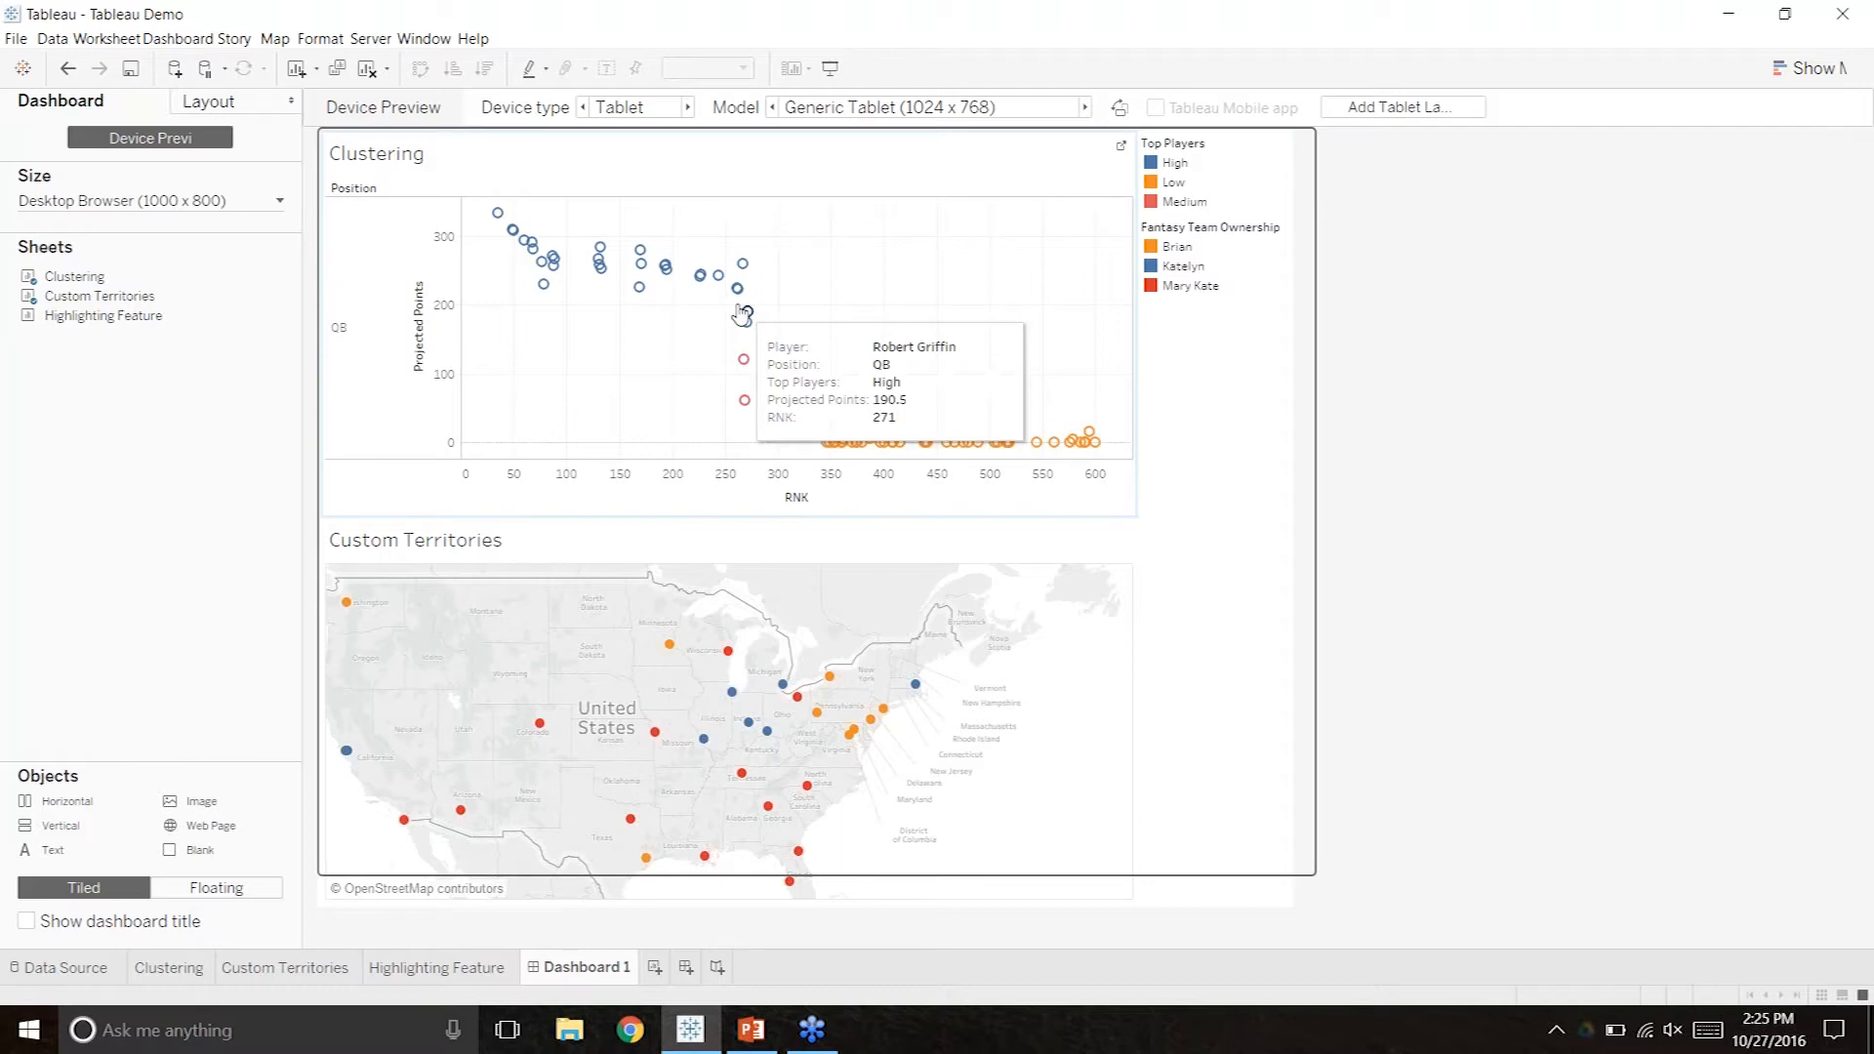
# Preview the dashboard on the iPad Mini (1024 x 768) tablet model.
pyautogui.click(1086, 107)
pyautogui.click(772, 107)
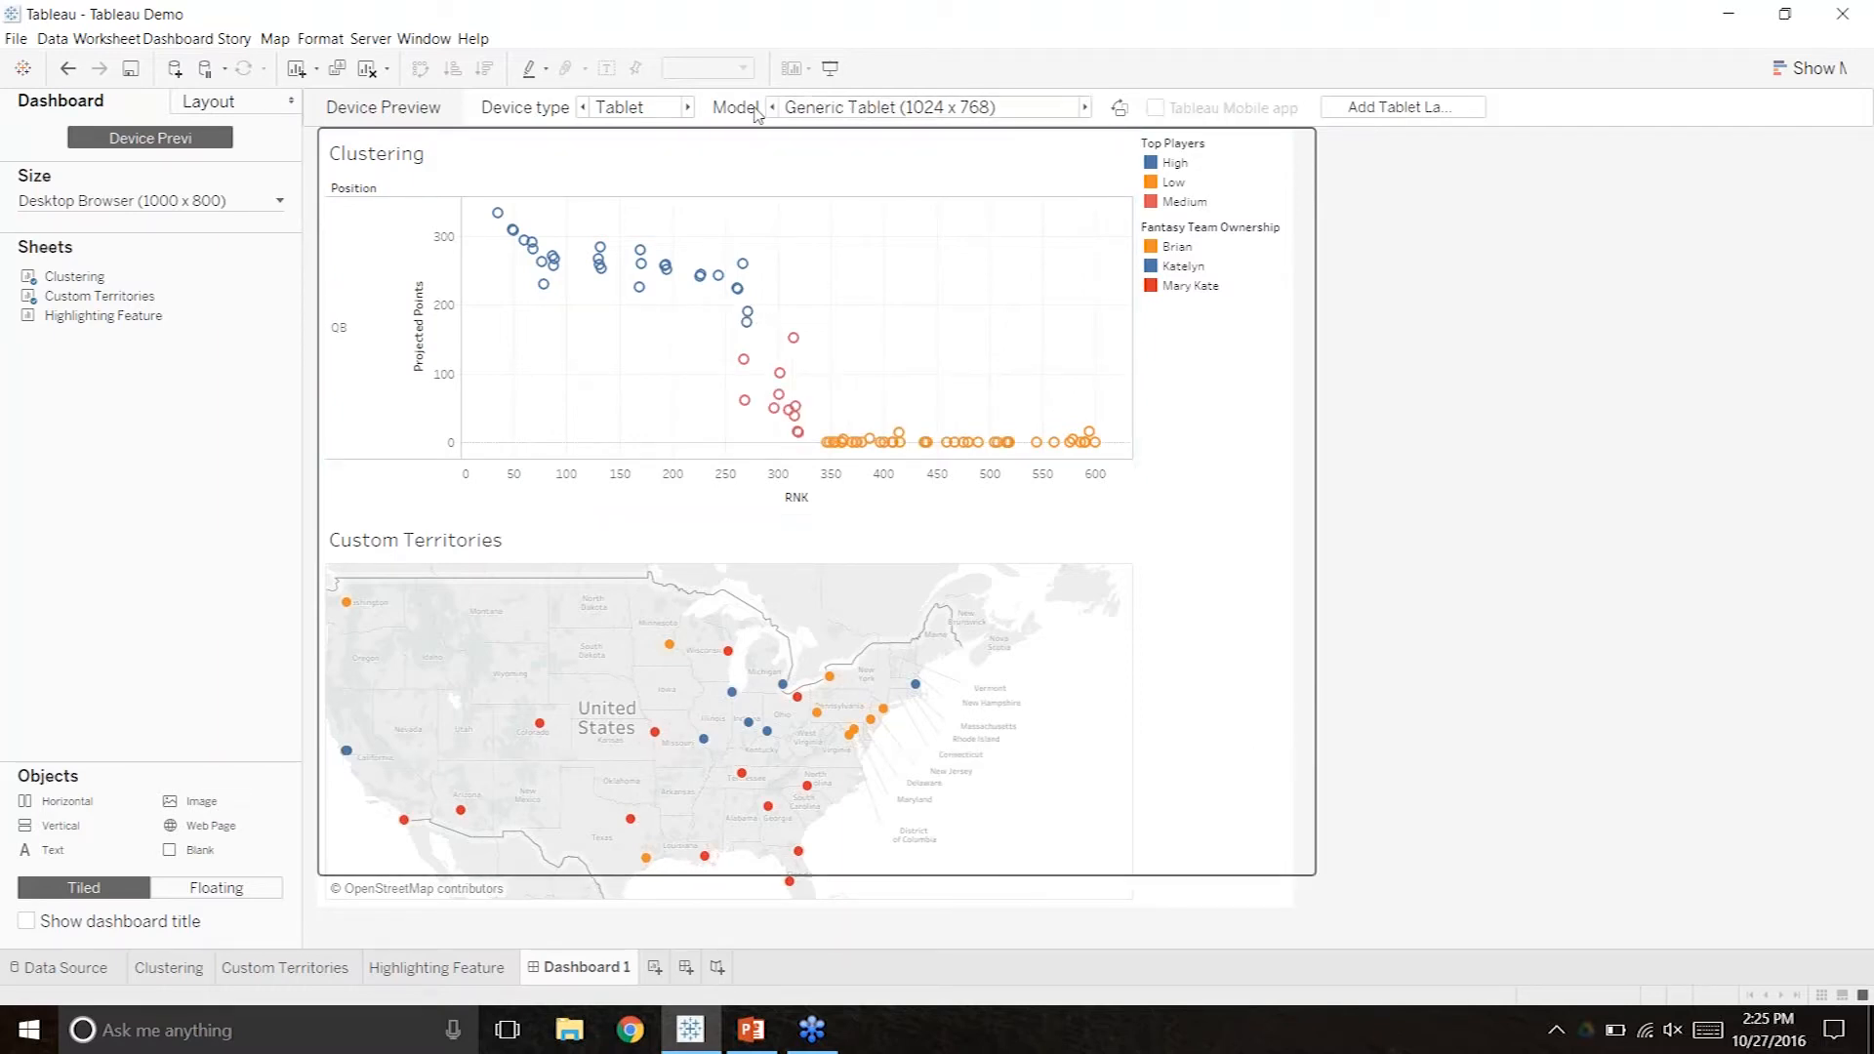
pyautogui.click(924, 109)
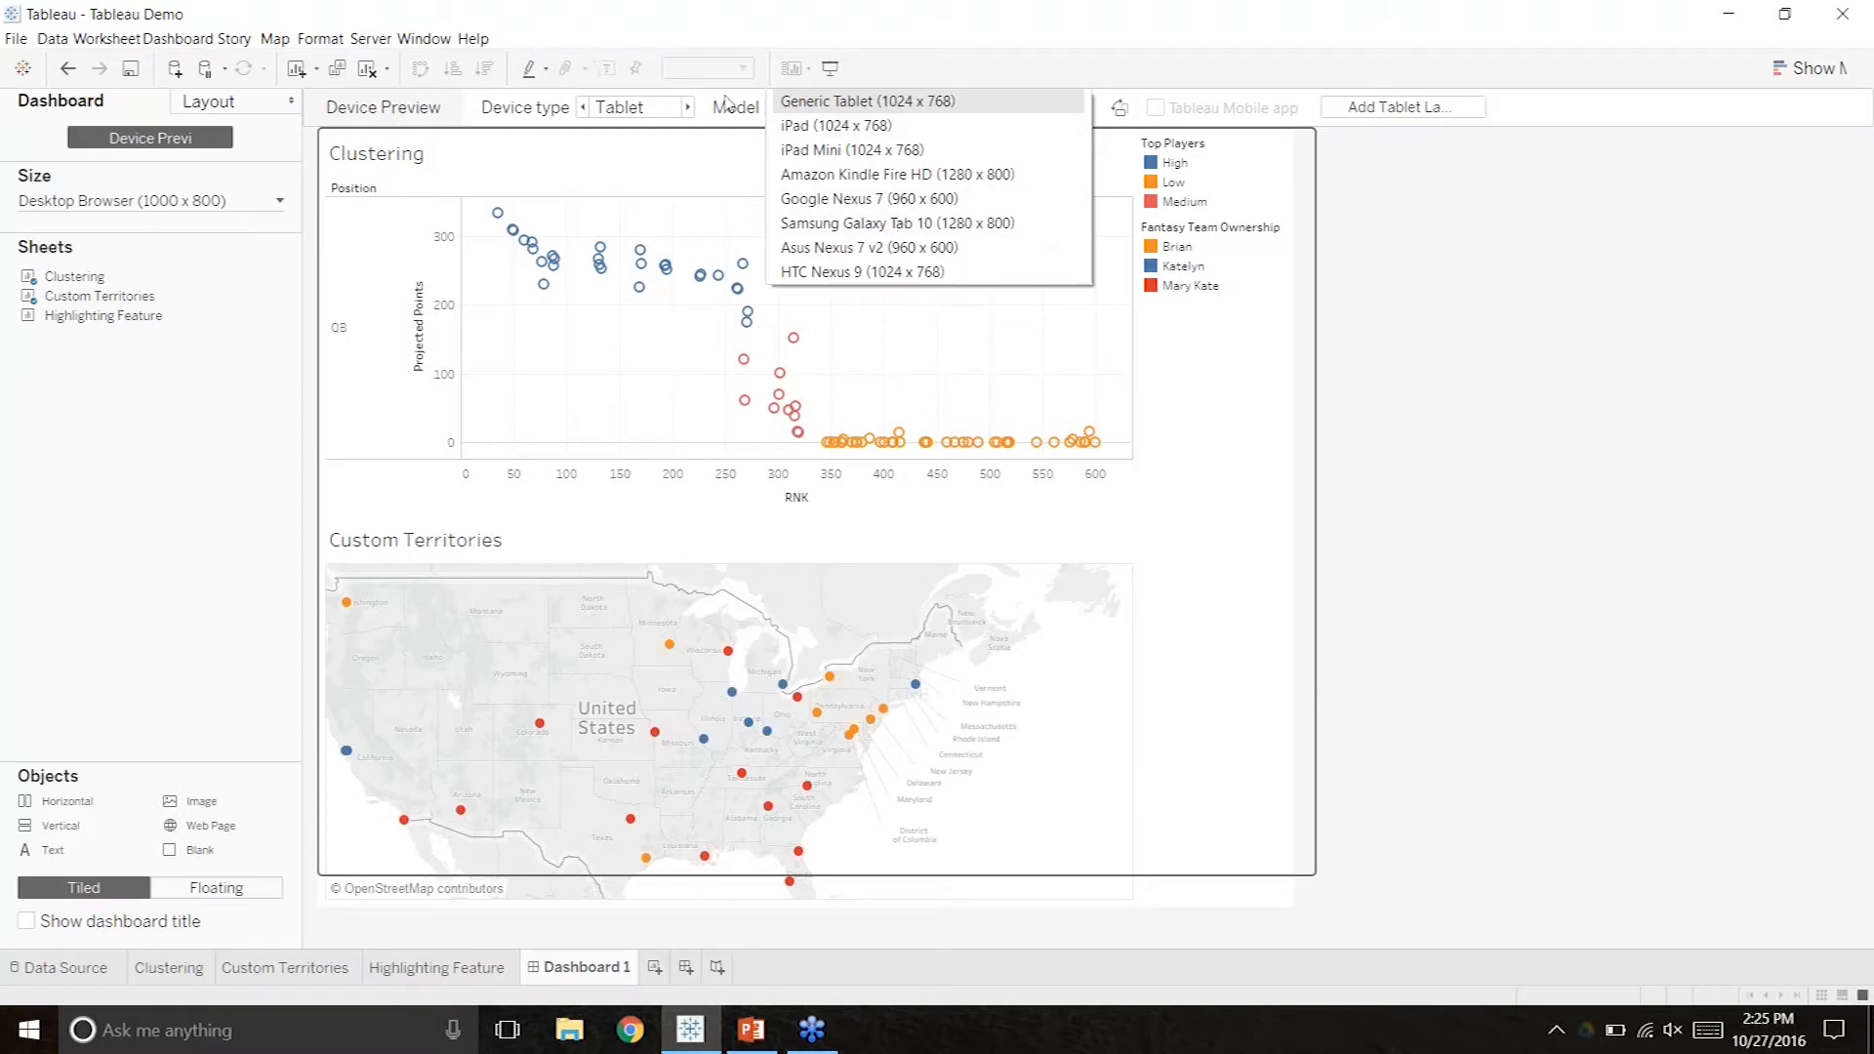
pyautogui.click(935, 150)
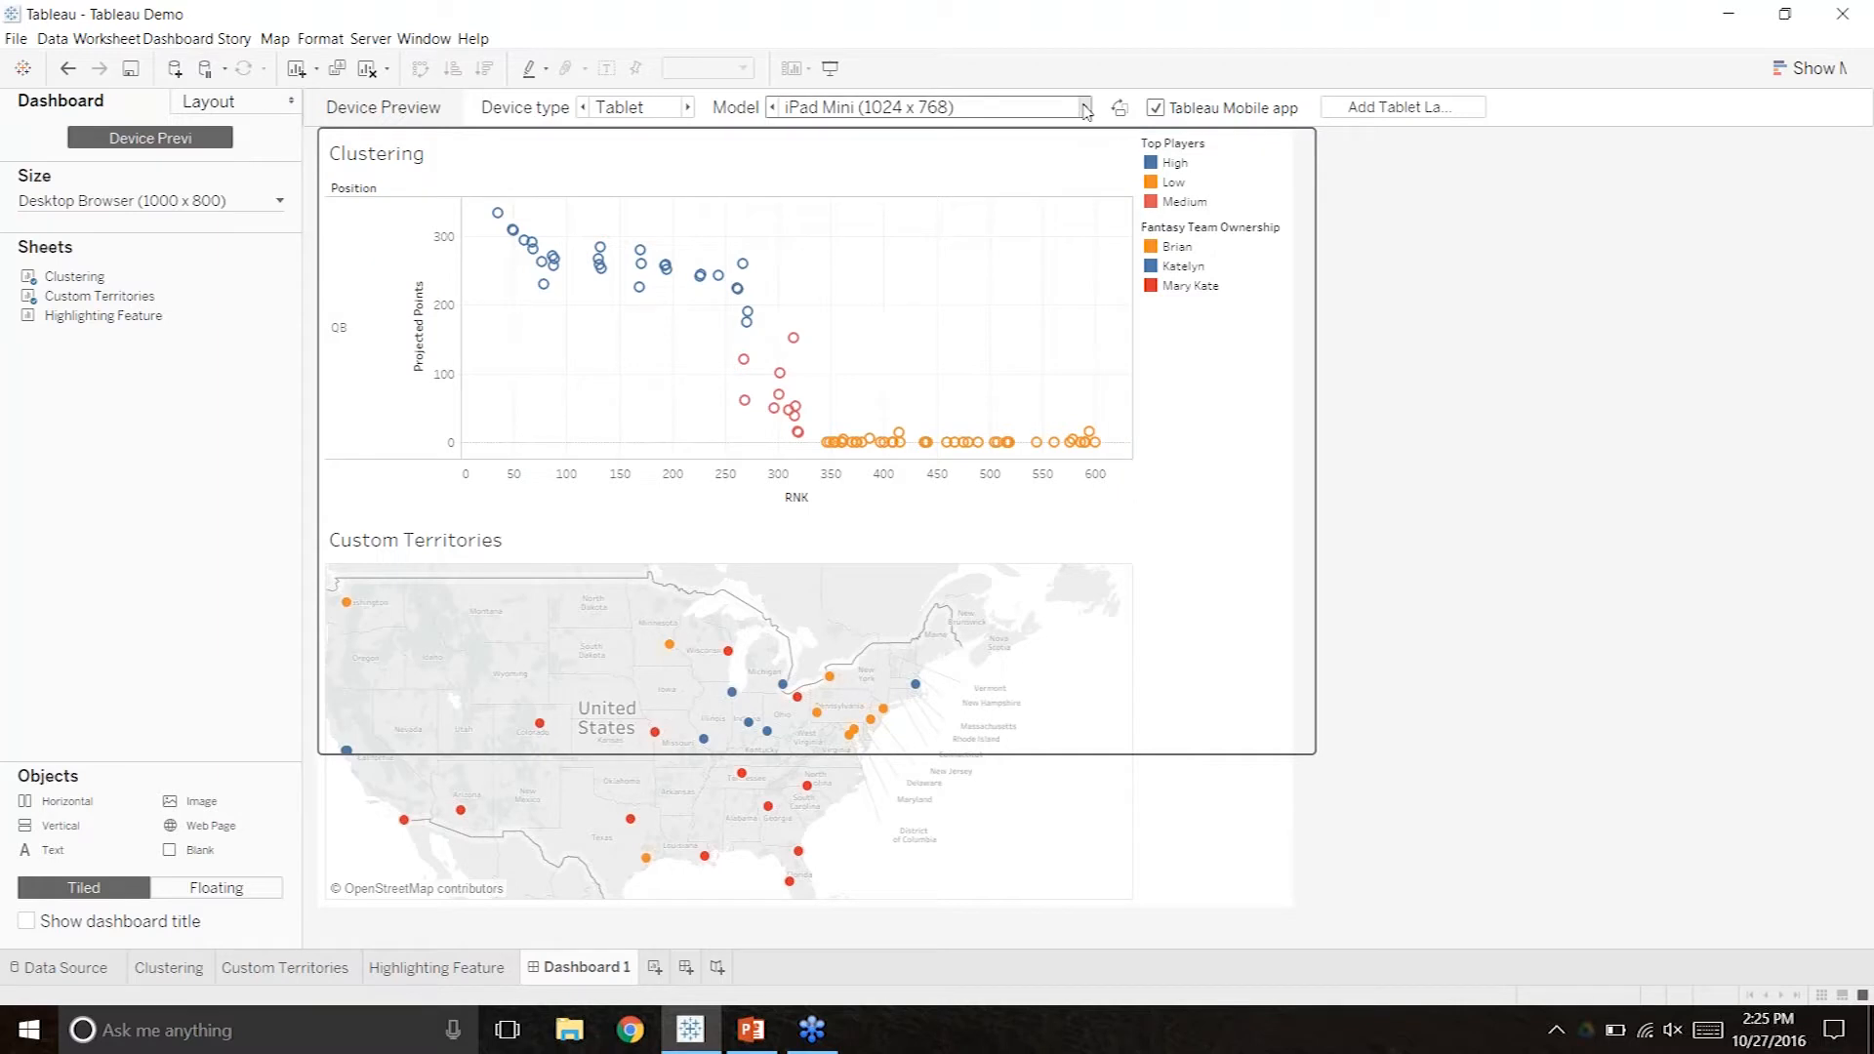
# Set the device preview to Phone with the Samsung Galaxy Note 4 (360 x 640) model.
pyautogui.click(682, 110)
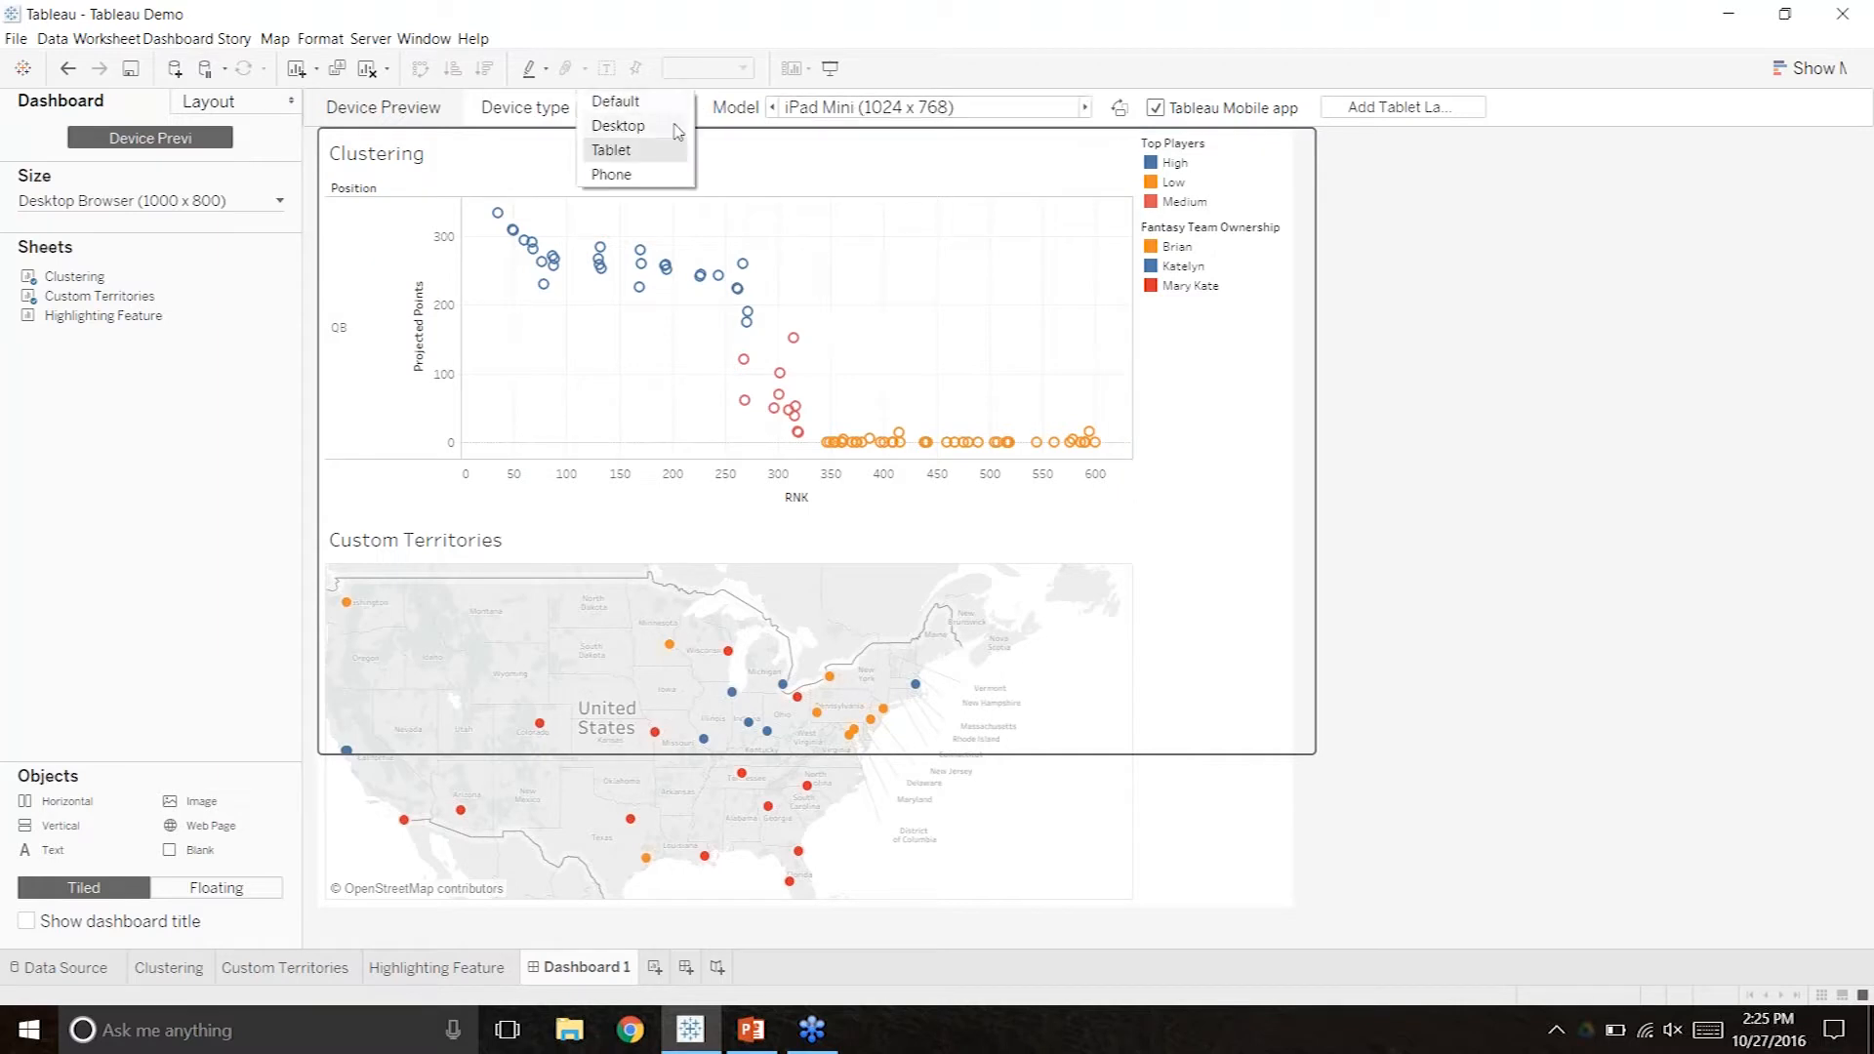
pyautogui.click(667, 179)
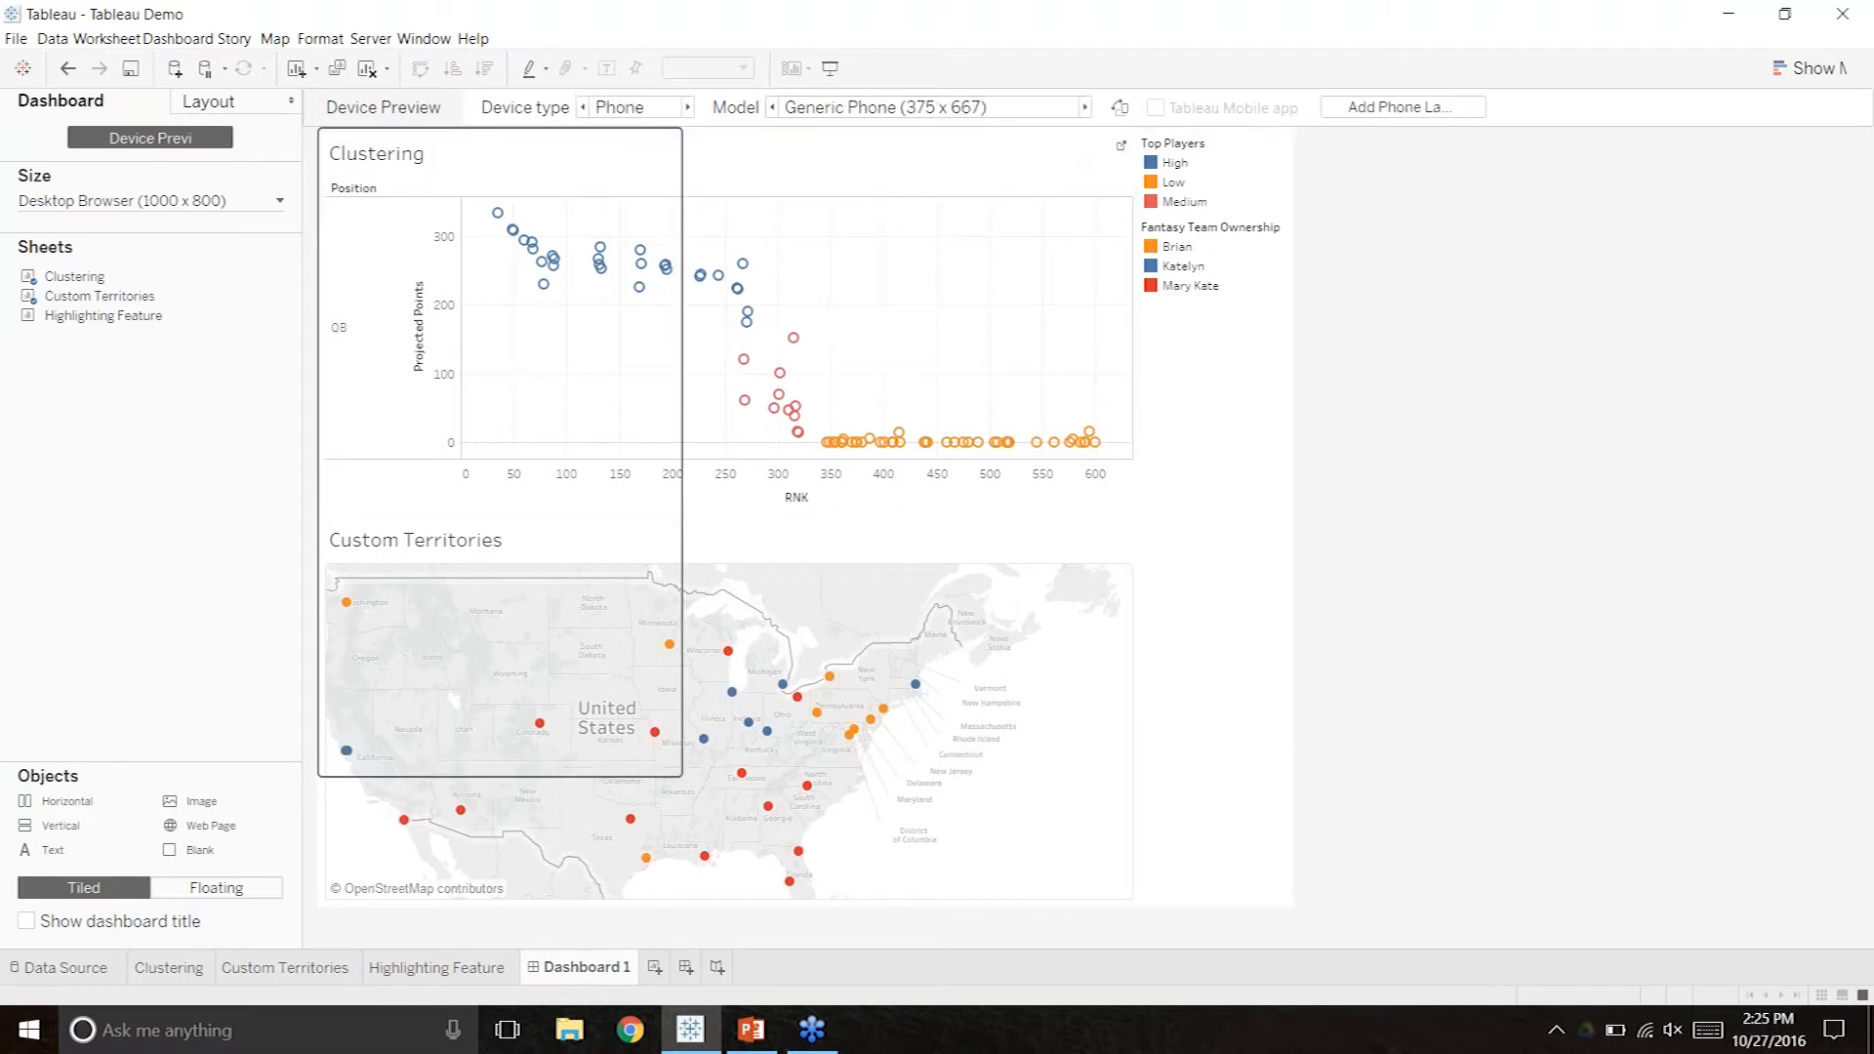
pyautogui.click(1054, 110)
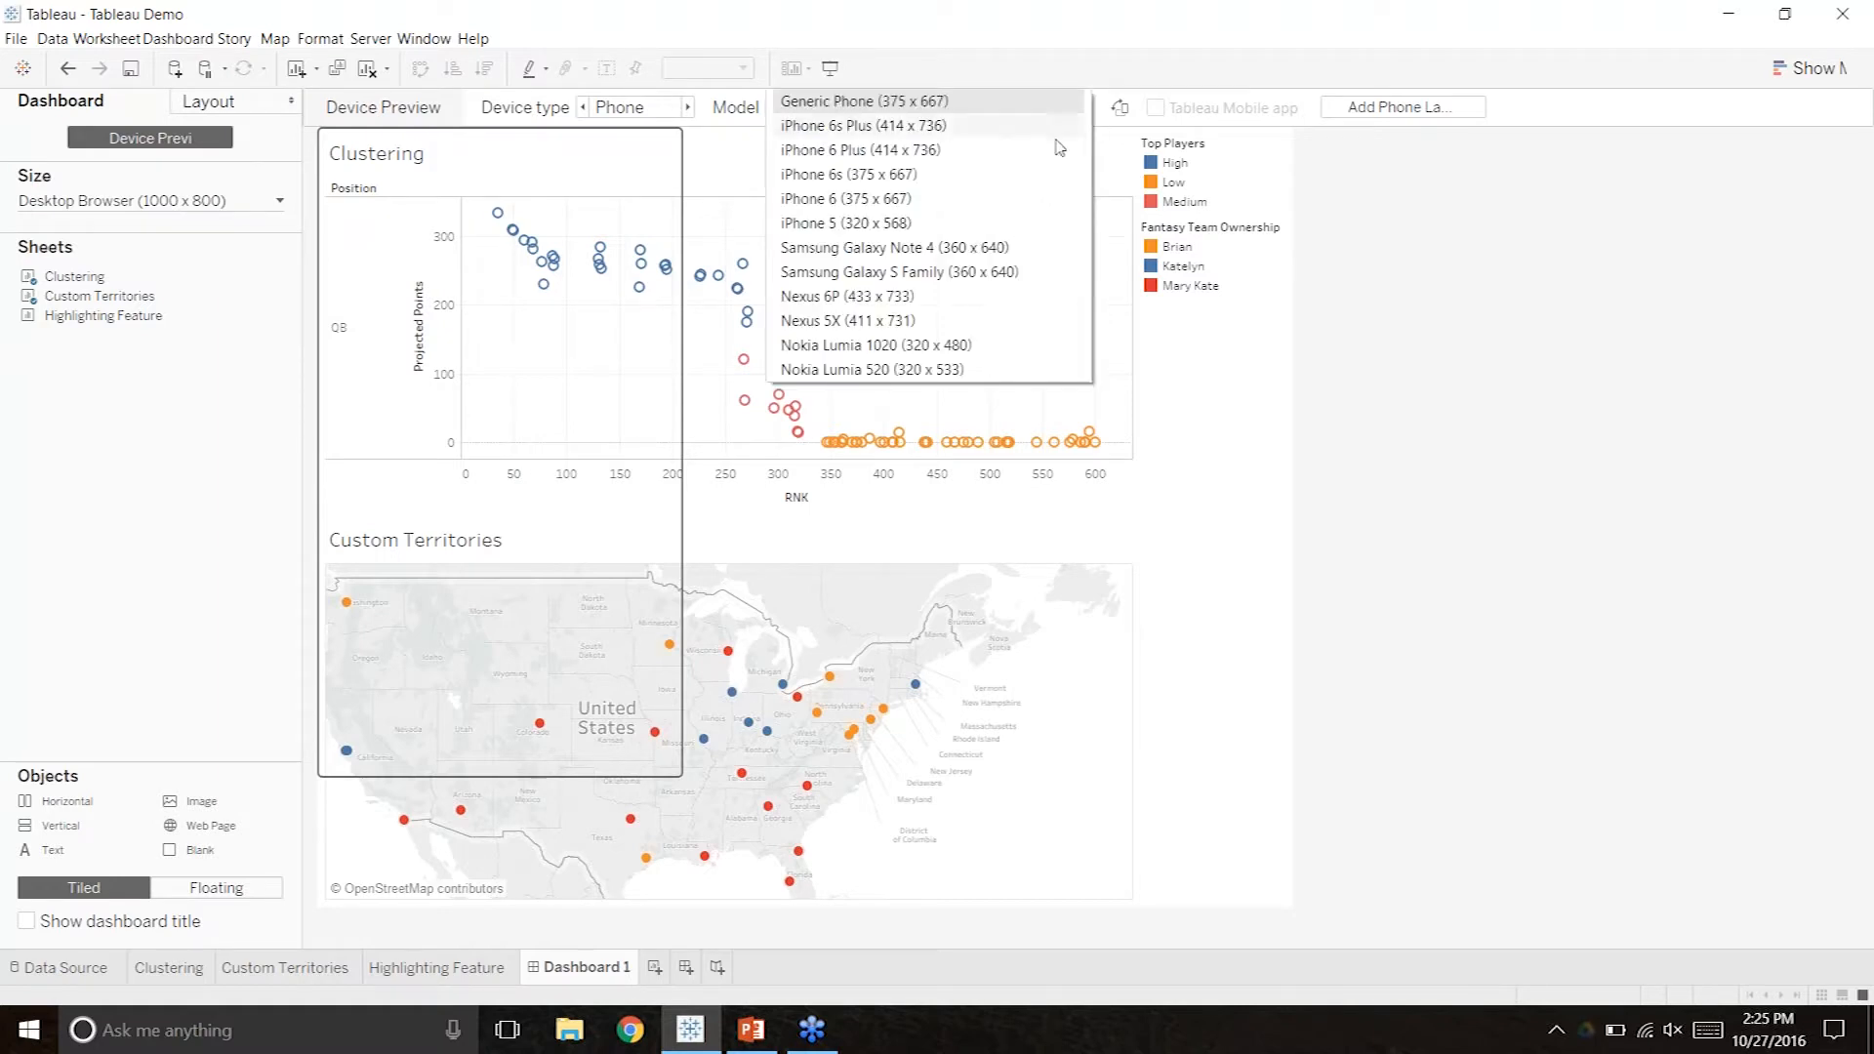
pyautogui.click(1040, 255)
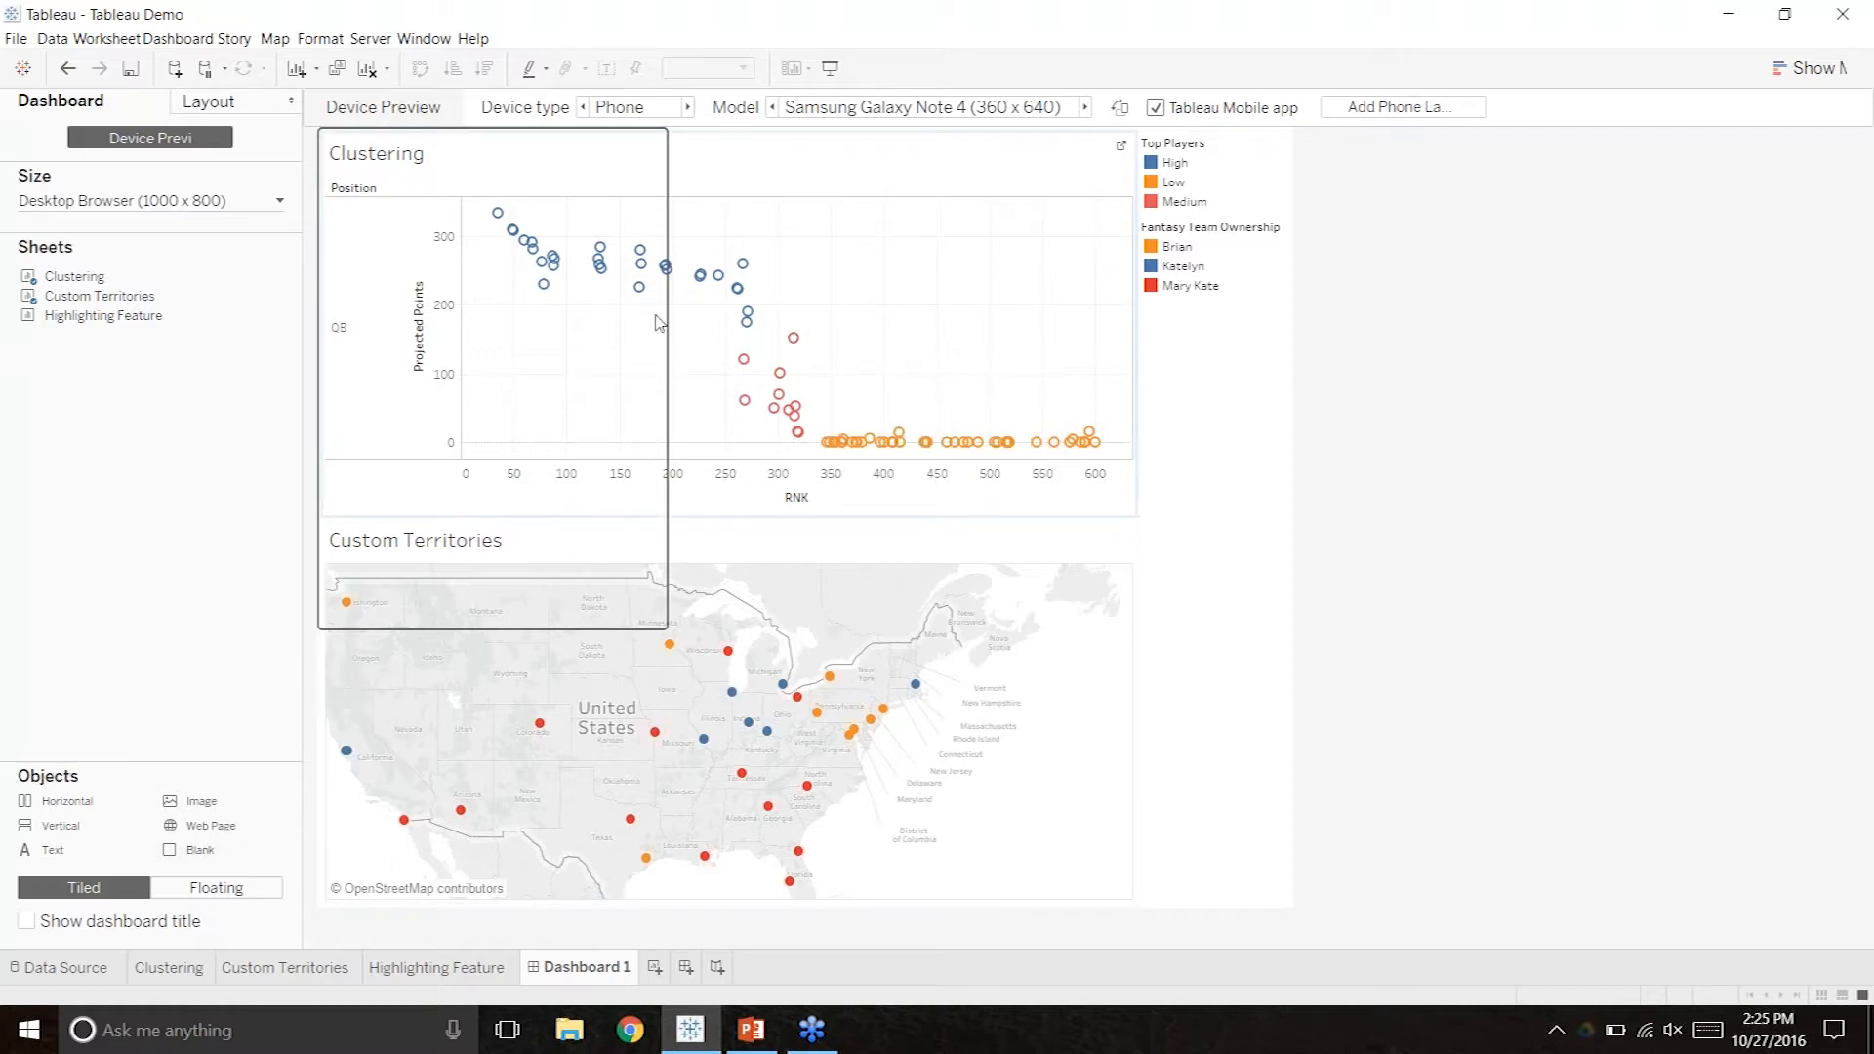
pyautogui.click(231, 109)
pyautogui.click(139, 109)
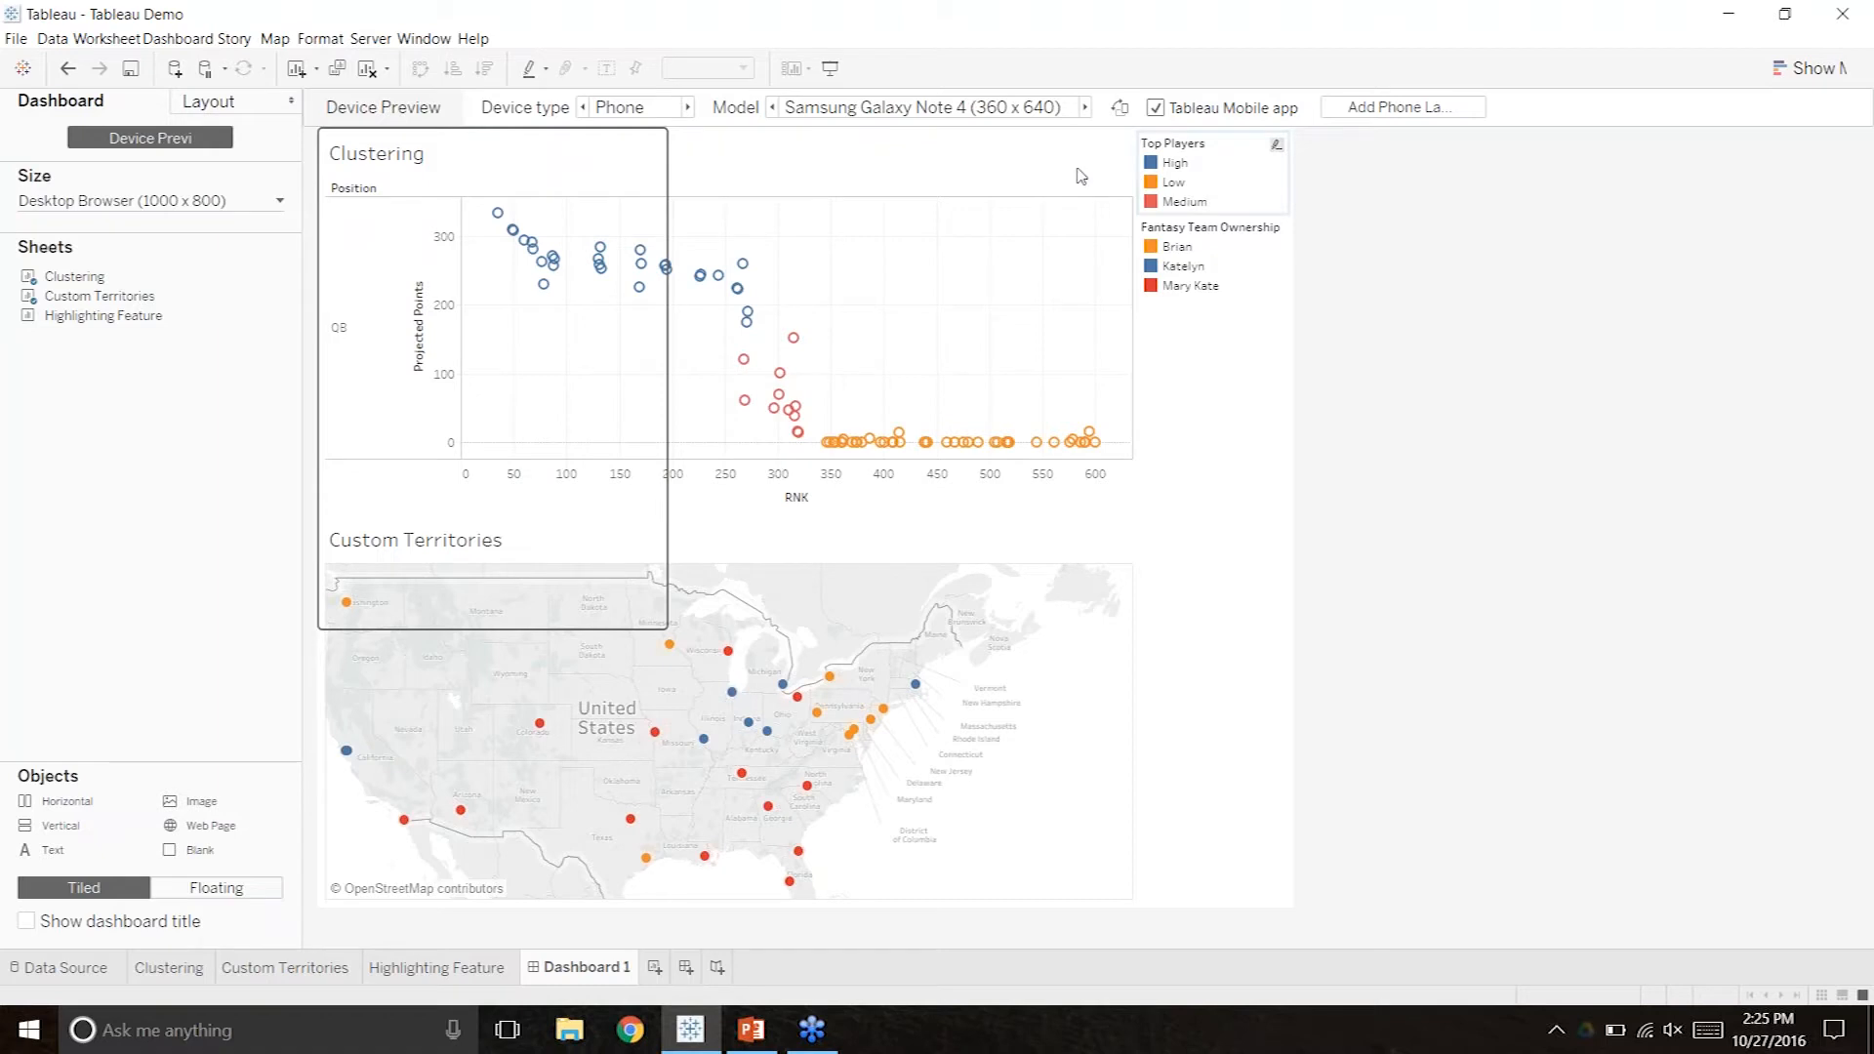
# Add a phone layout sized to Fit all and remove the Custom Territories map from it.
pyautogui.click(1381, 110)
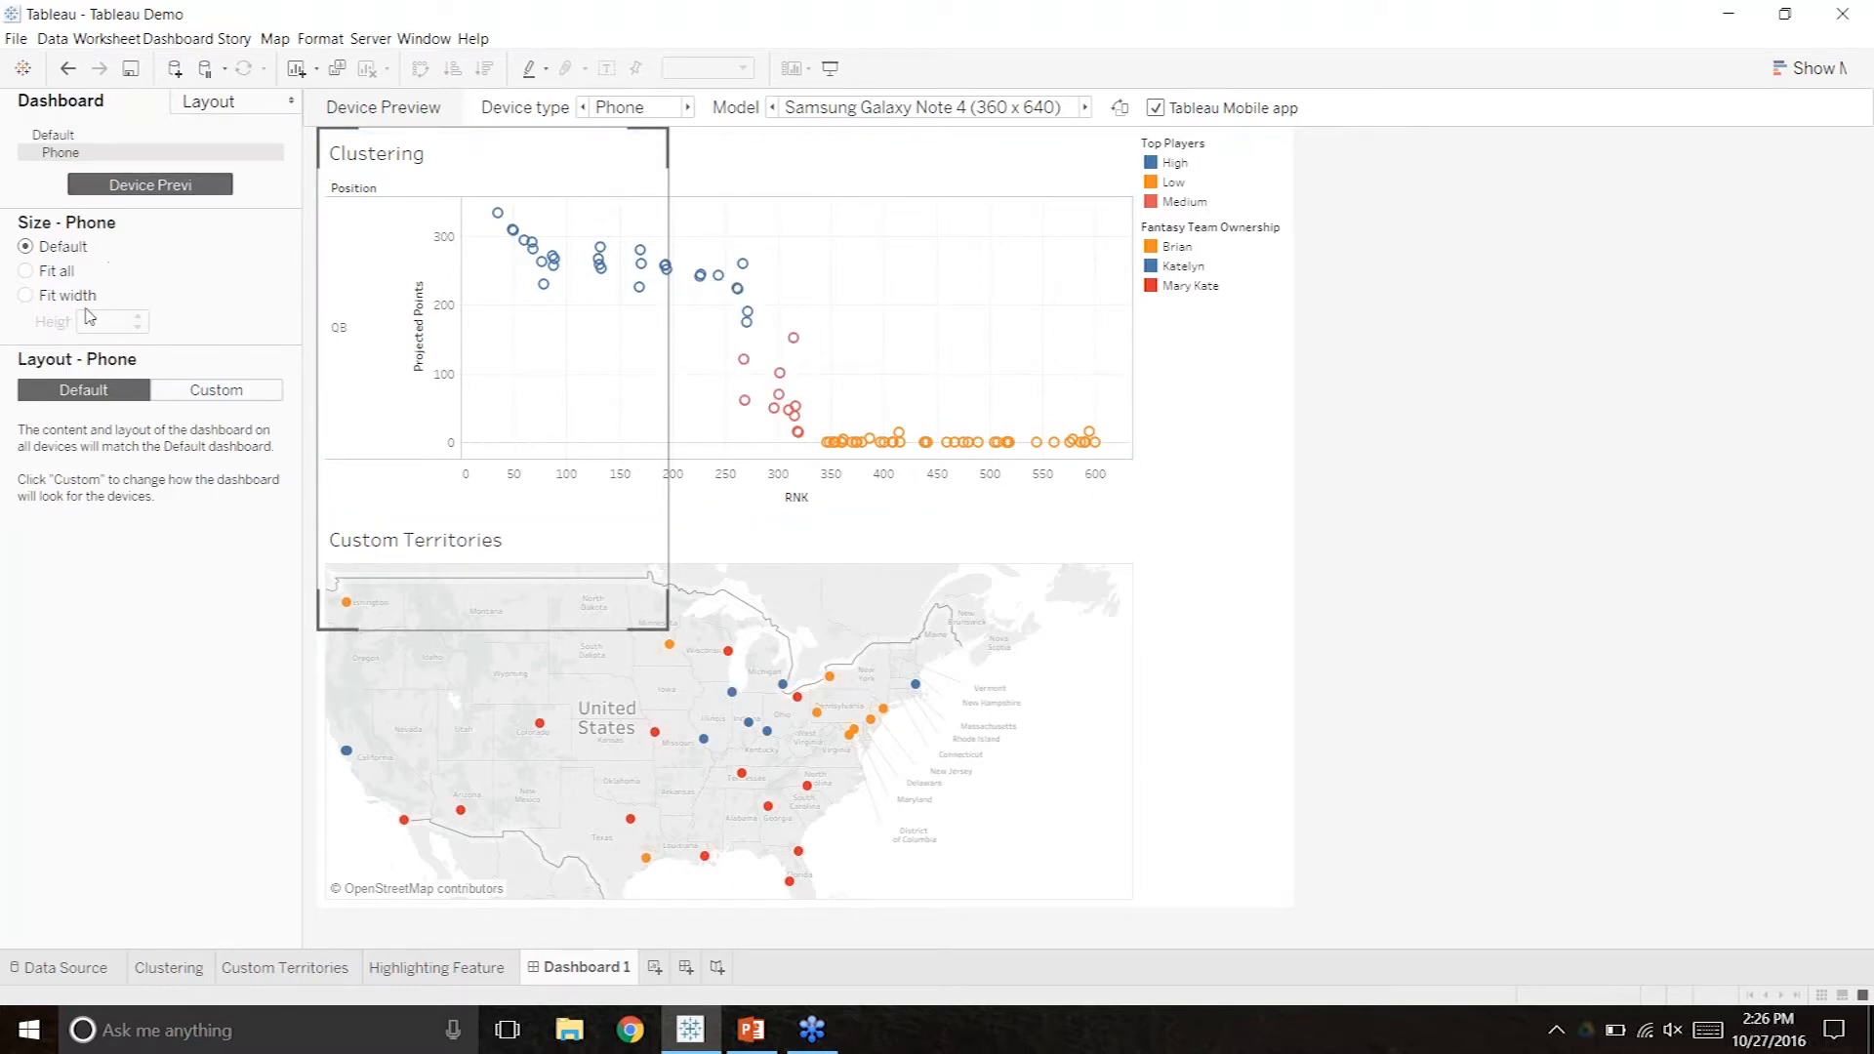
pyautogui.click(54, 272)
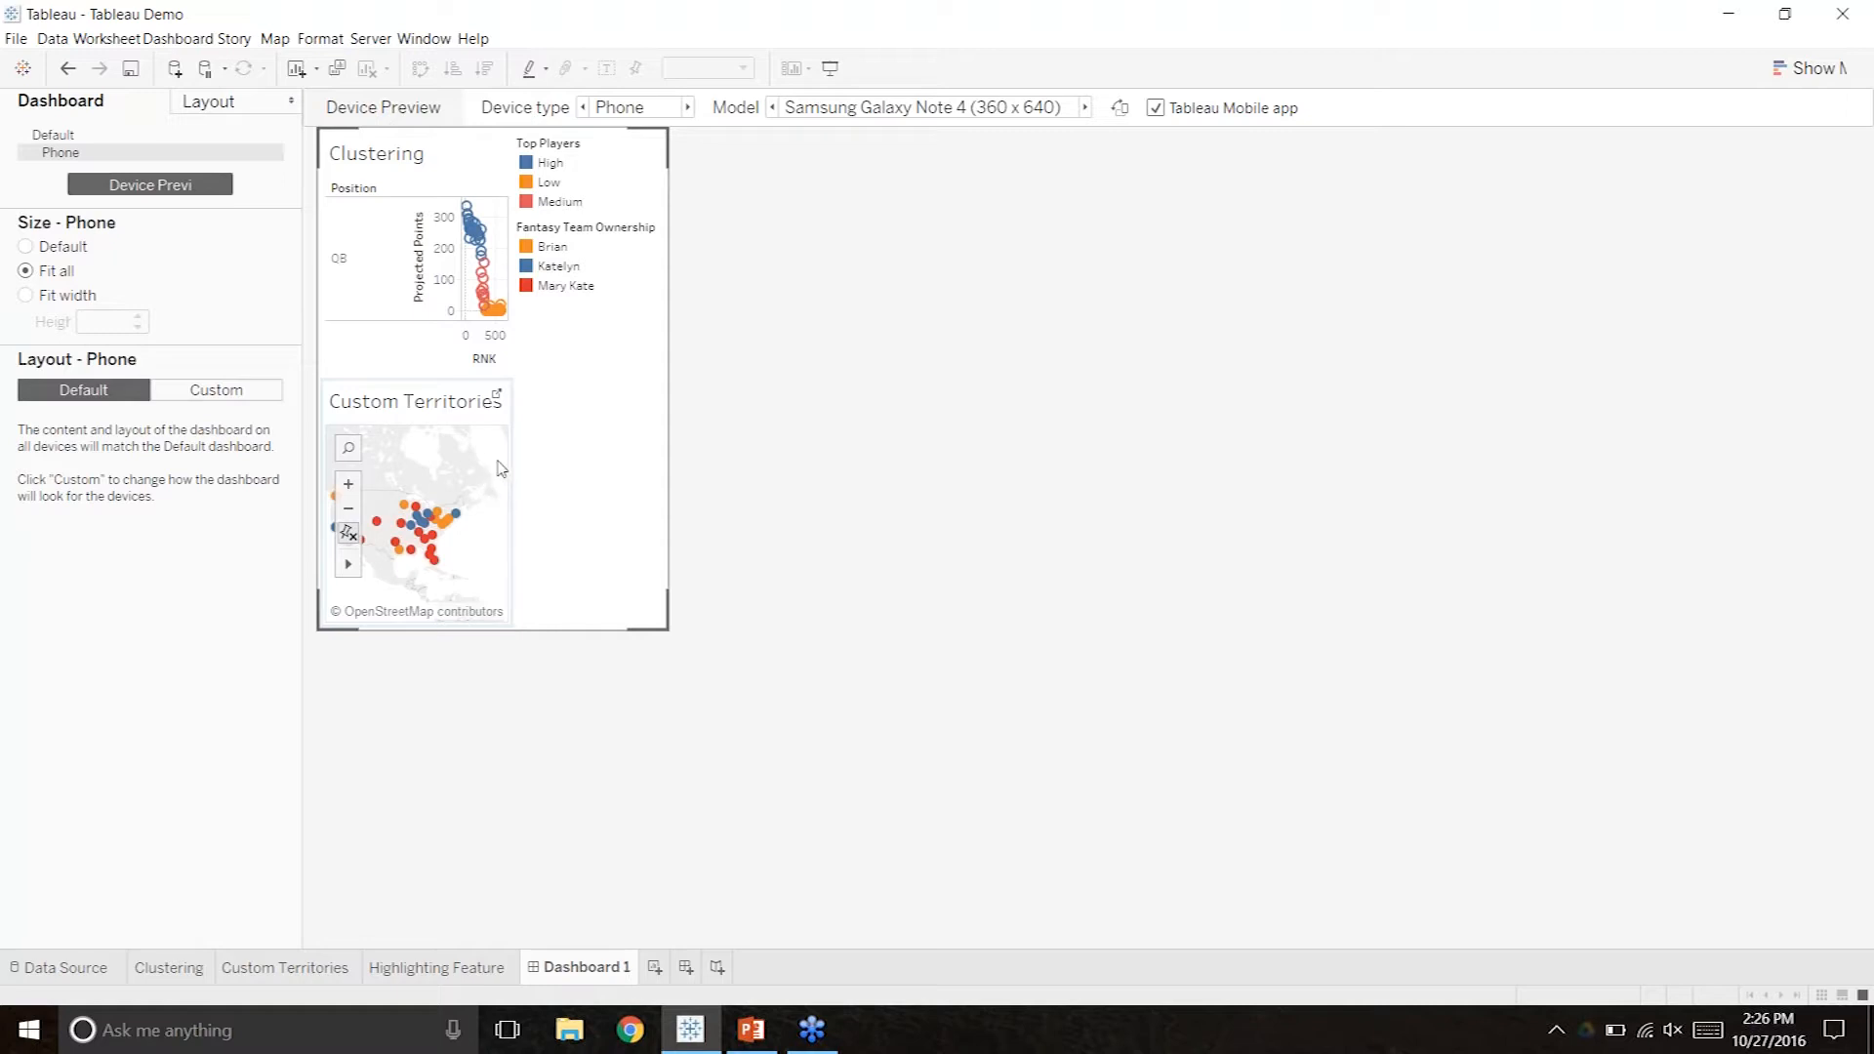
pyautogui.click(422, 401)
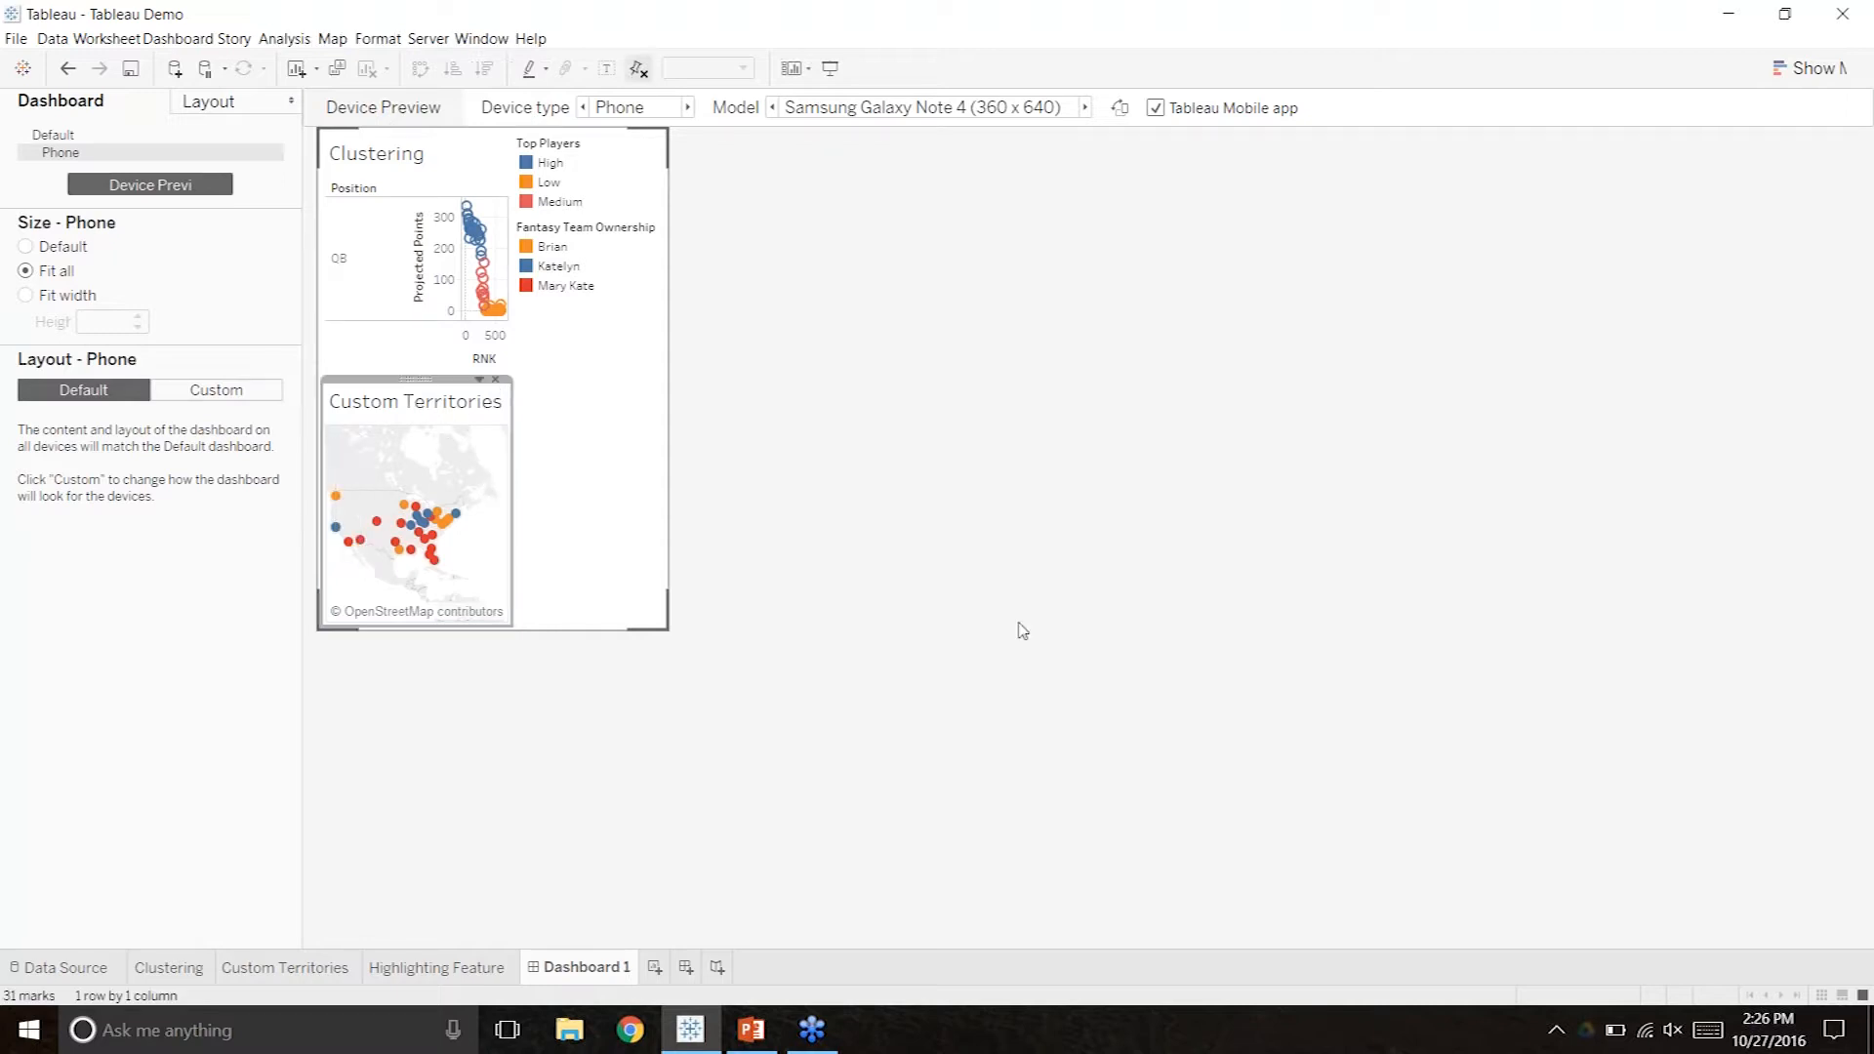
pyautogui.click(495, 379)
# Move the Top Players legend beneath the Clustering chart in the phone layout and narrow the chart's Position header column.
pyautogui.click(549, 182)
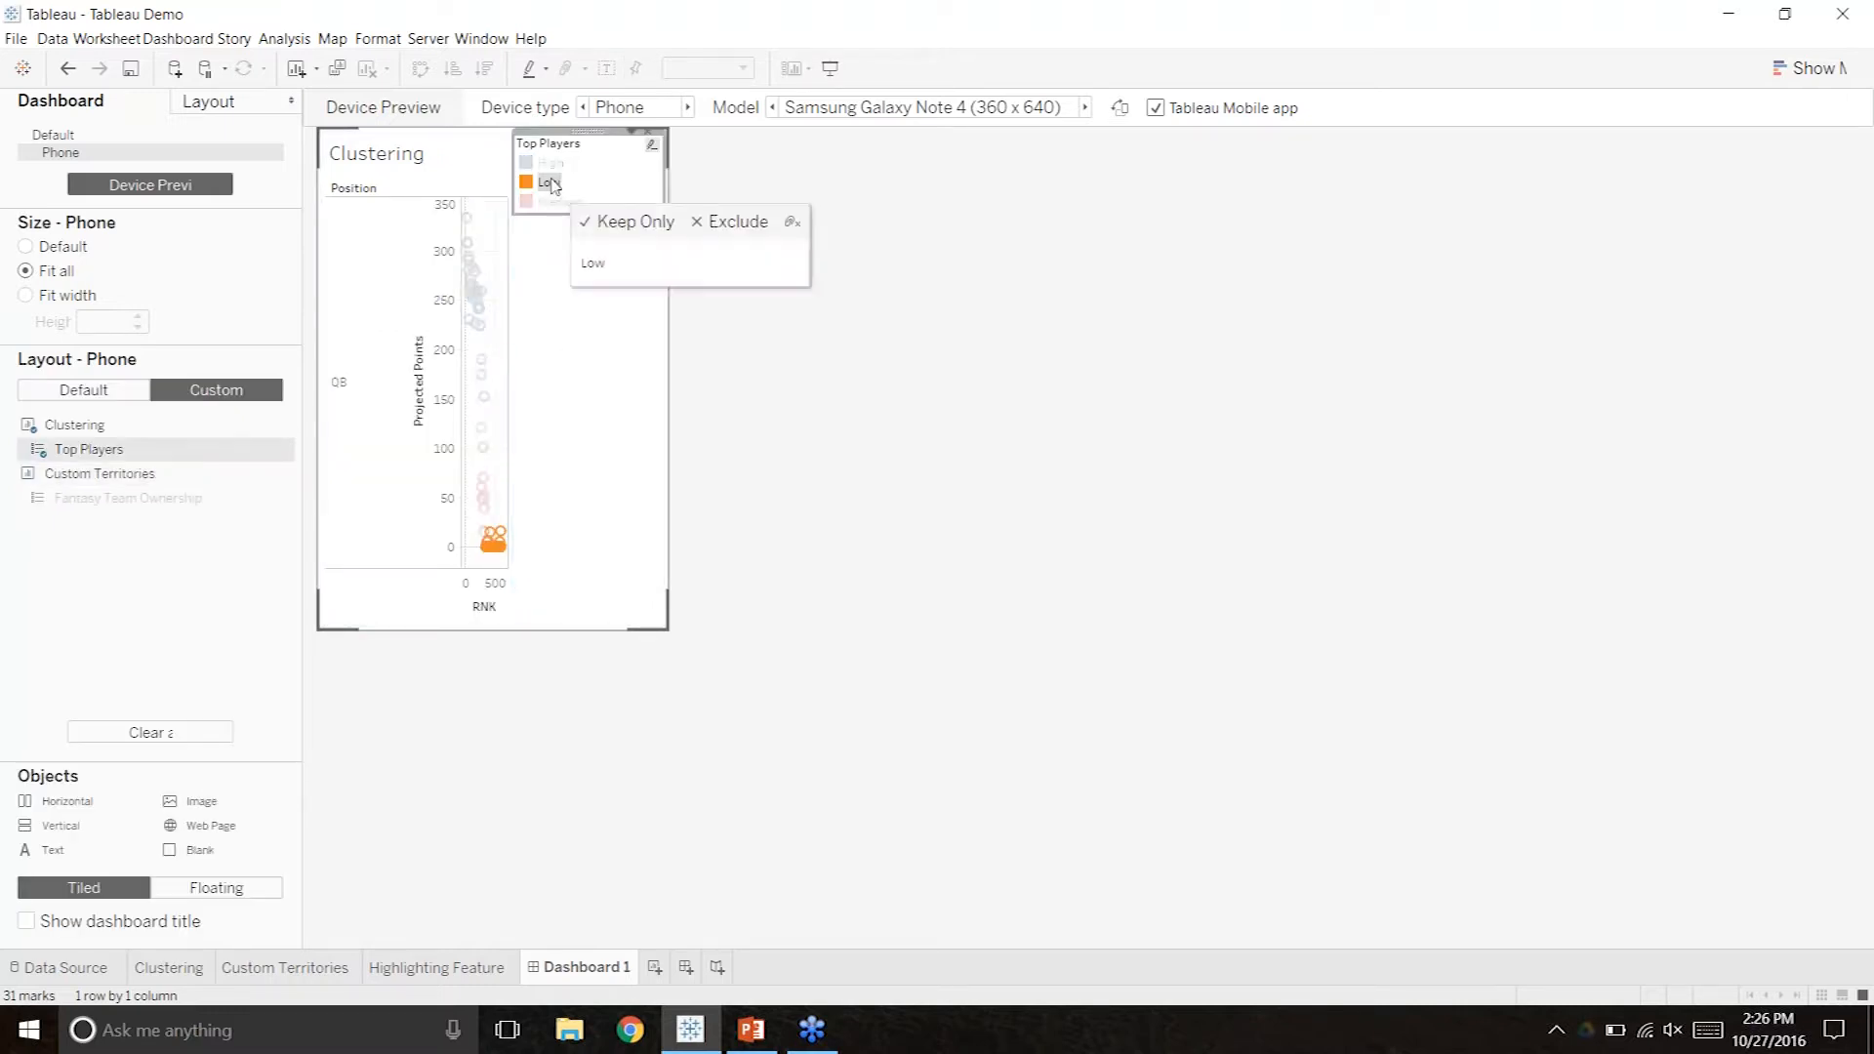
pyautogui.moveTo(590, 128); pyautogui.dragTo(495, 576)
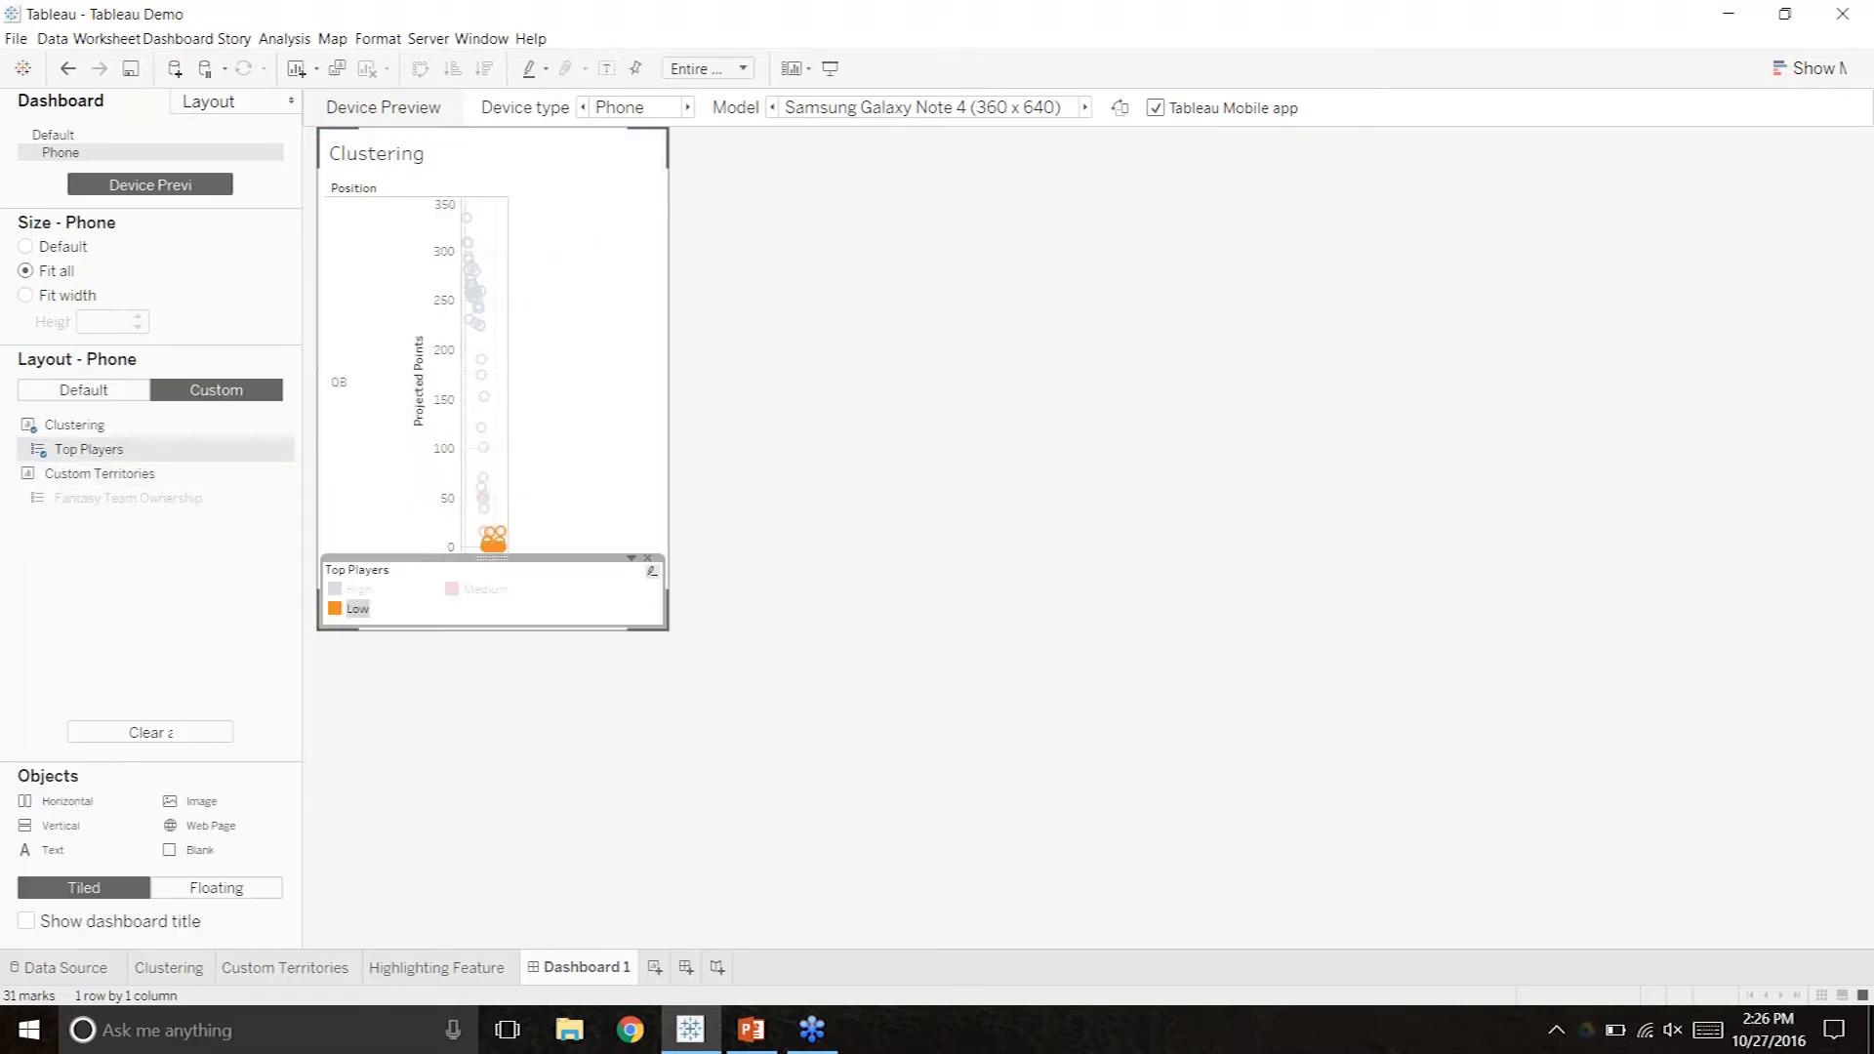
pyautogui.click(460, 334)
pyautogui.moveTo(463, 335); pyautogui.dragTo(369, 341)
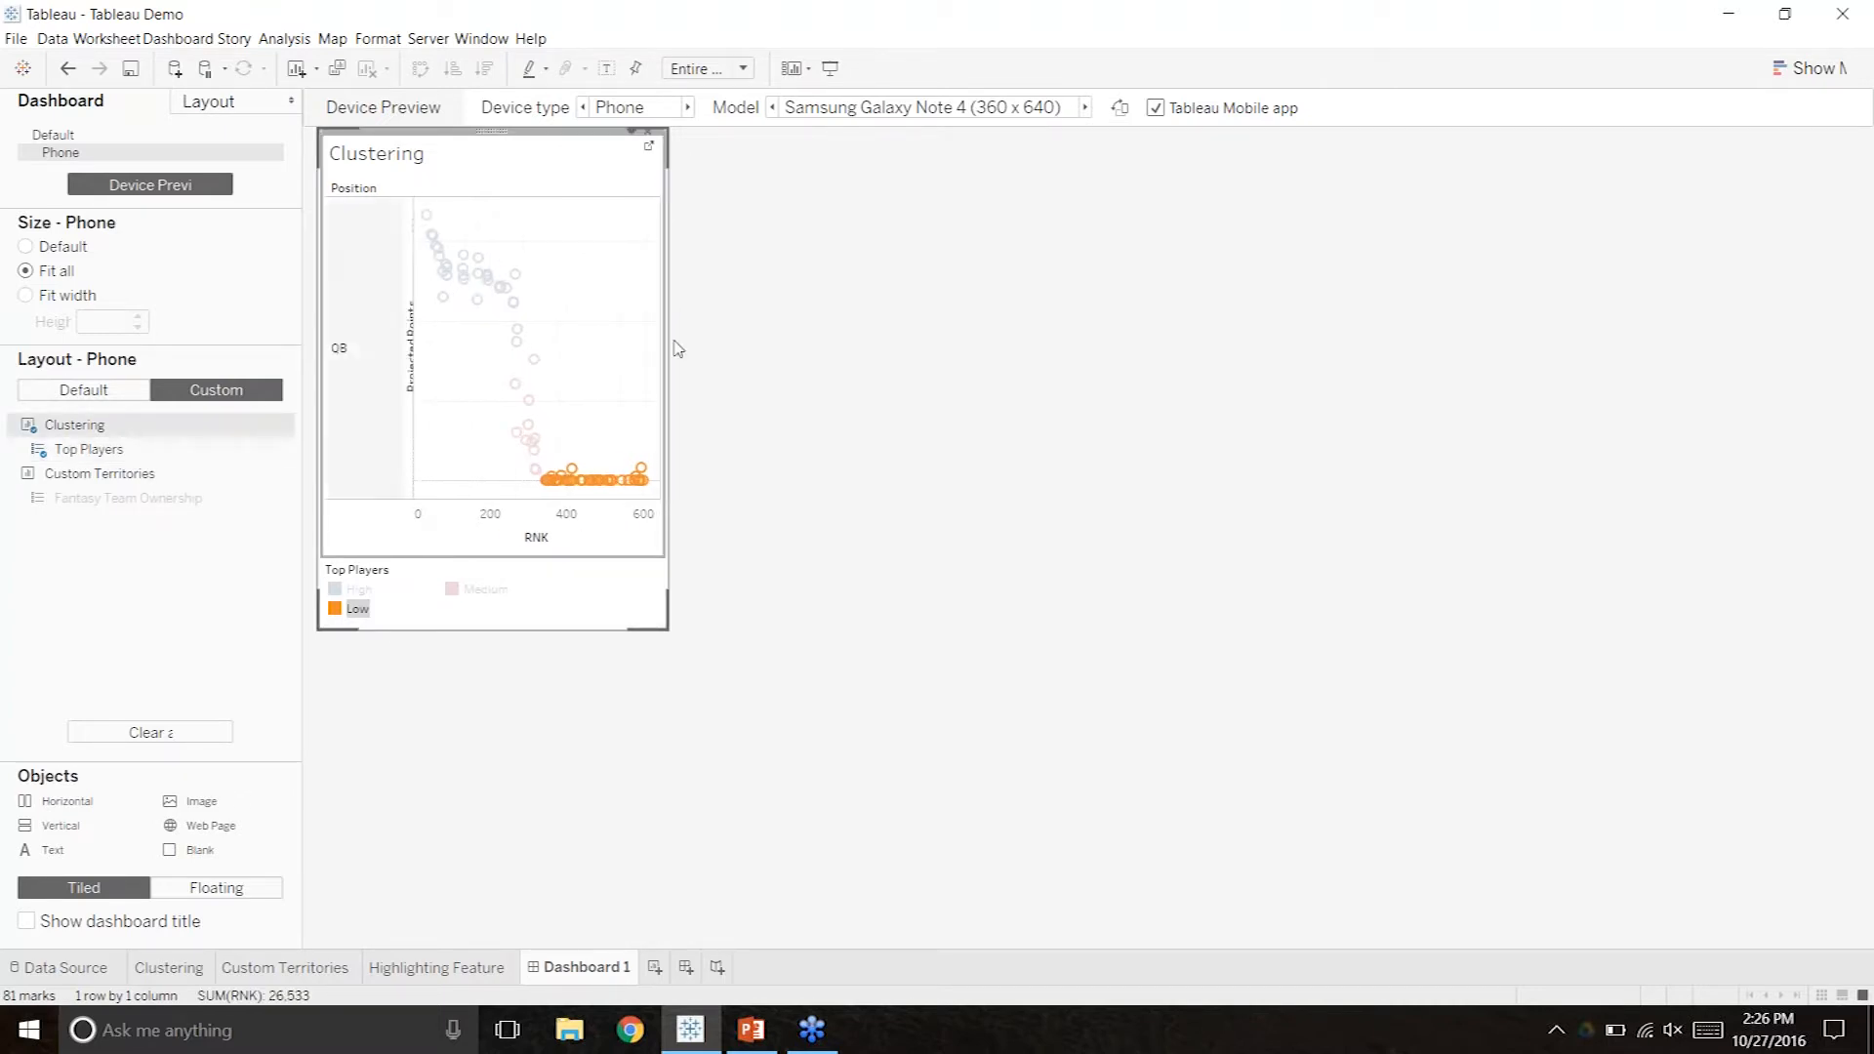
# Clear the Low cluster highlight through the Top Players legend in the phone layout and leave the legend deselected.
pyautogui.click(723, 391)
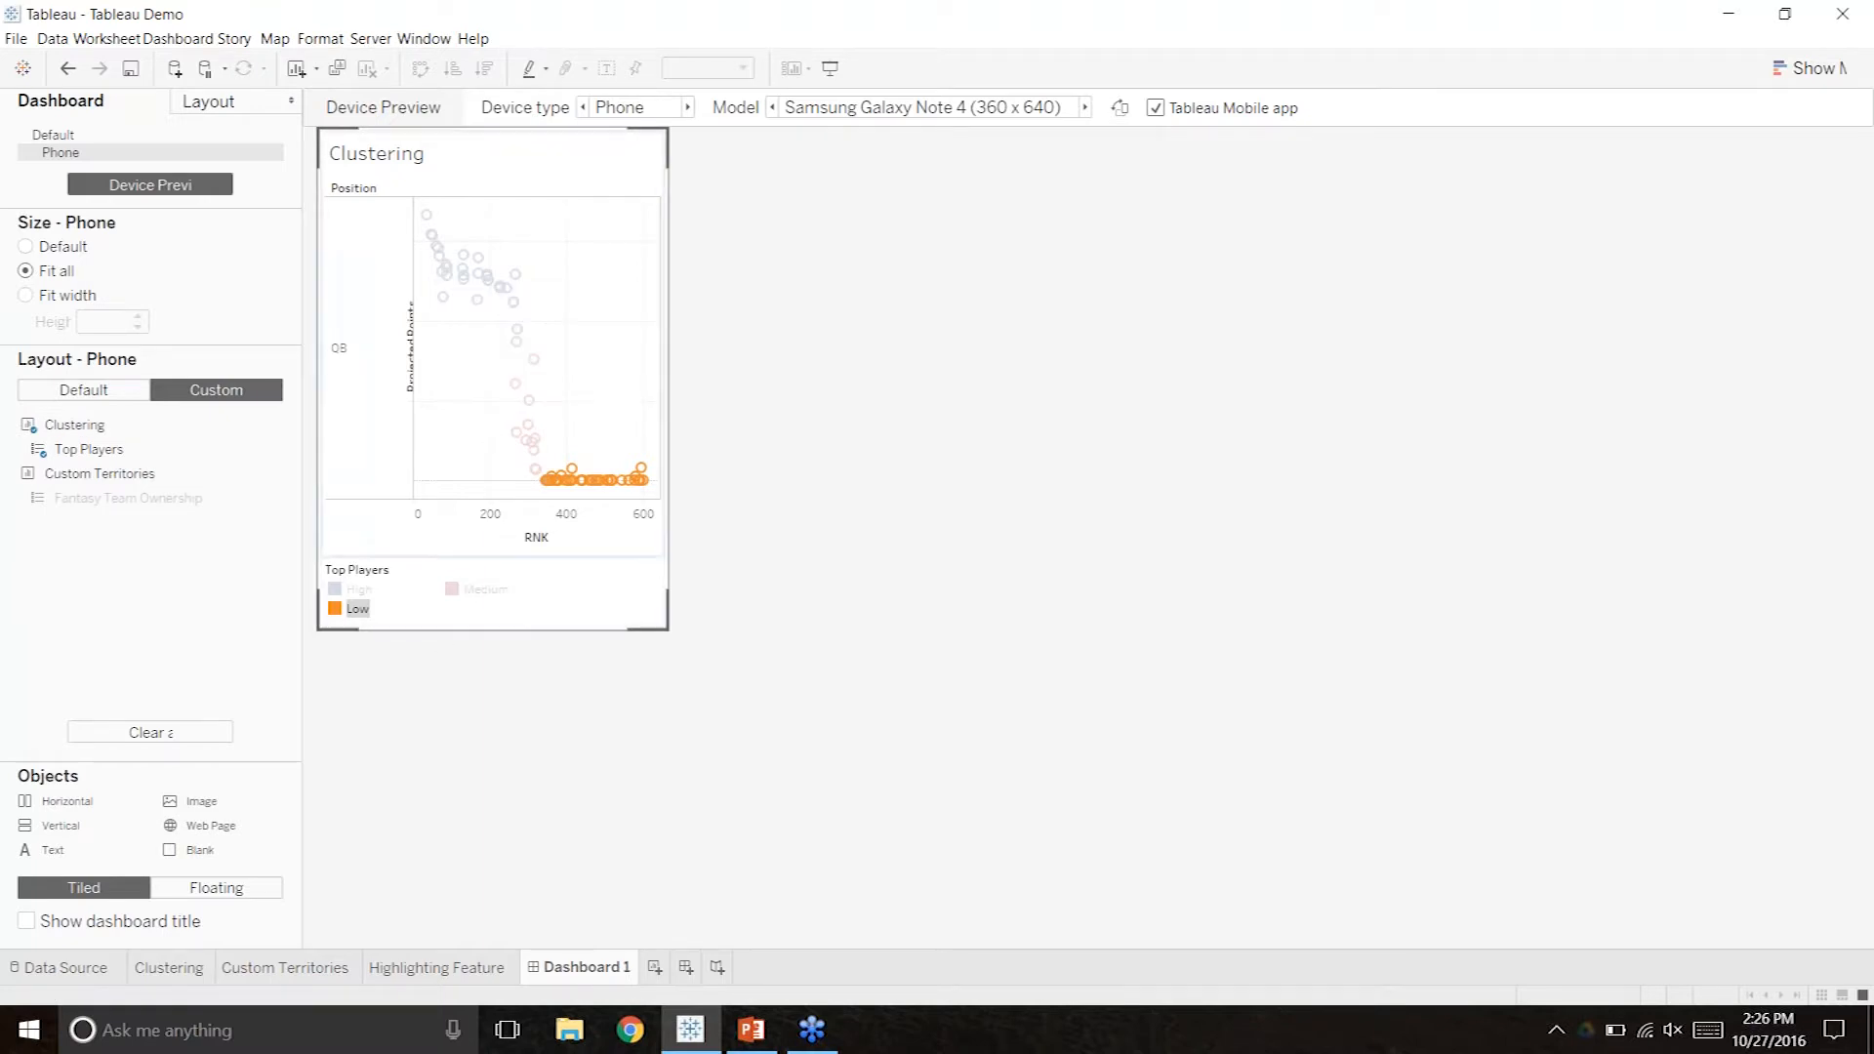
pyautogui.click(547, 600)
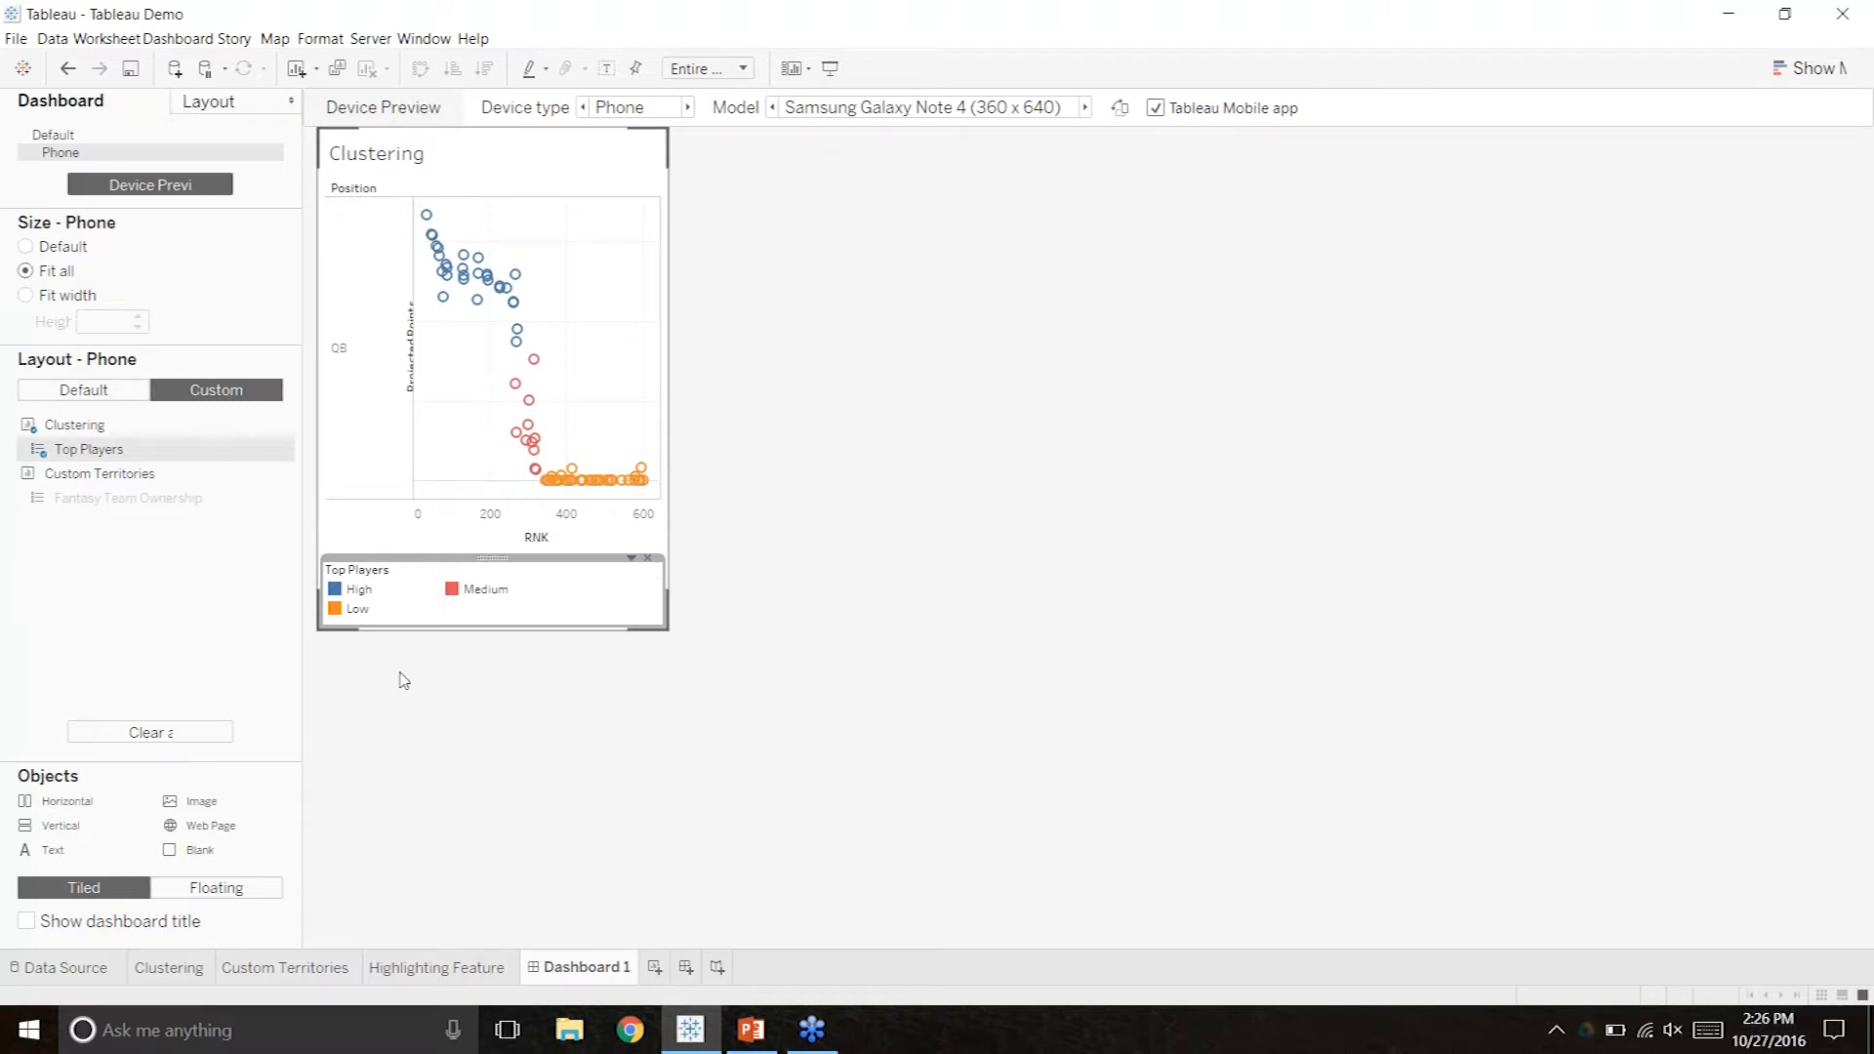
pyautogui.click(790, 554)
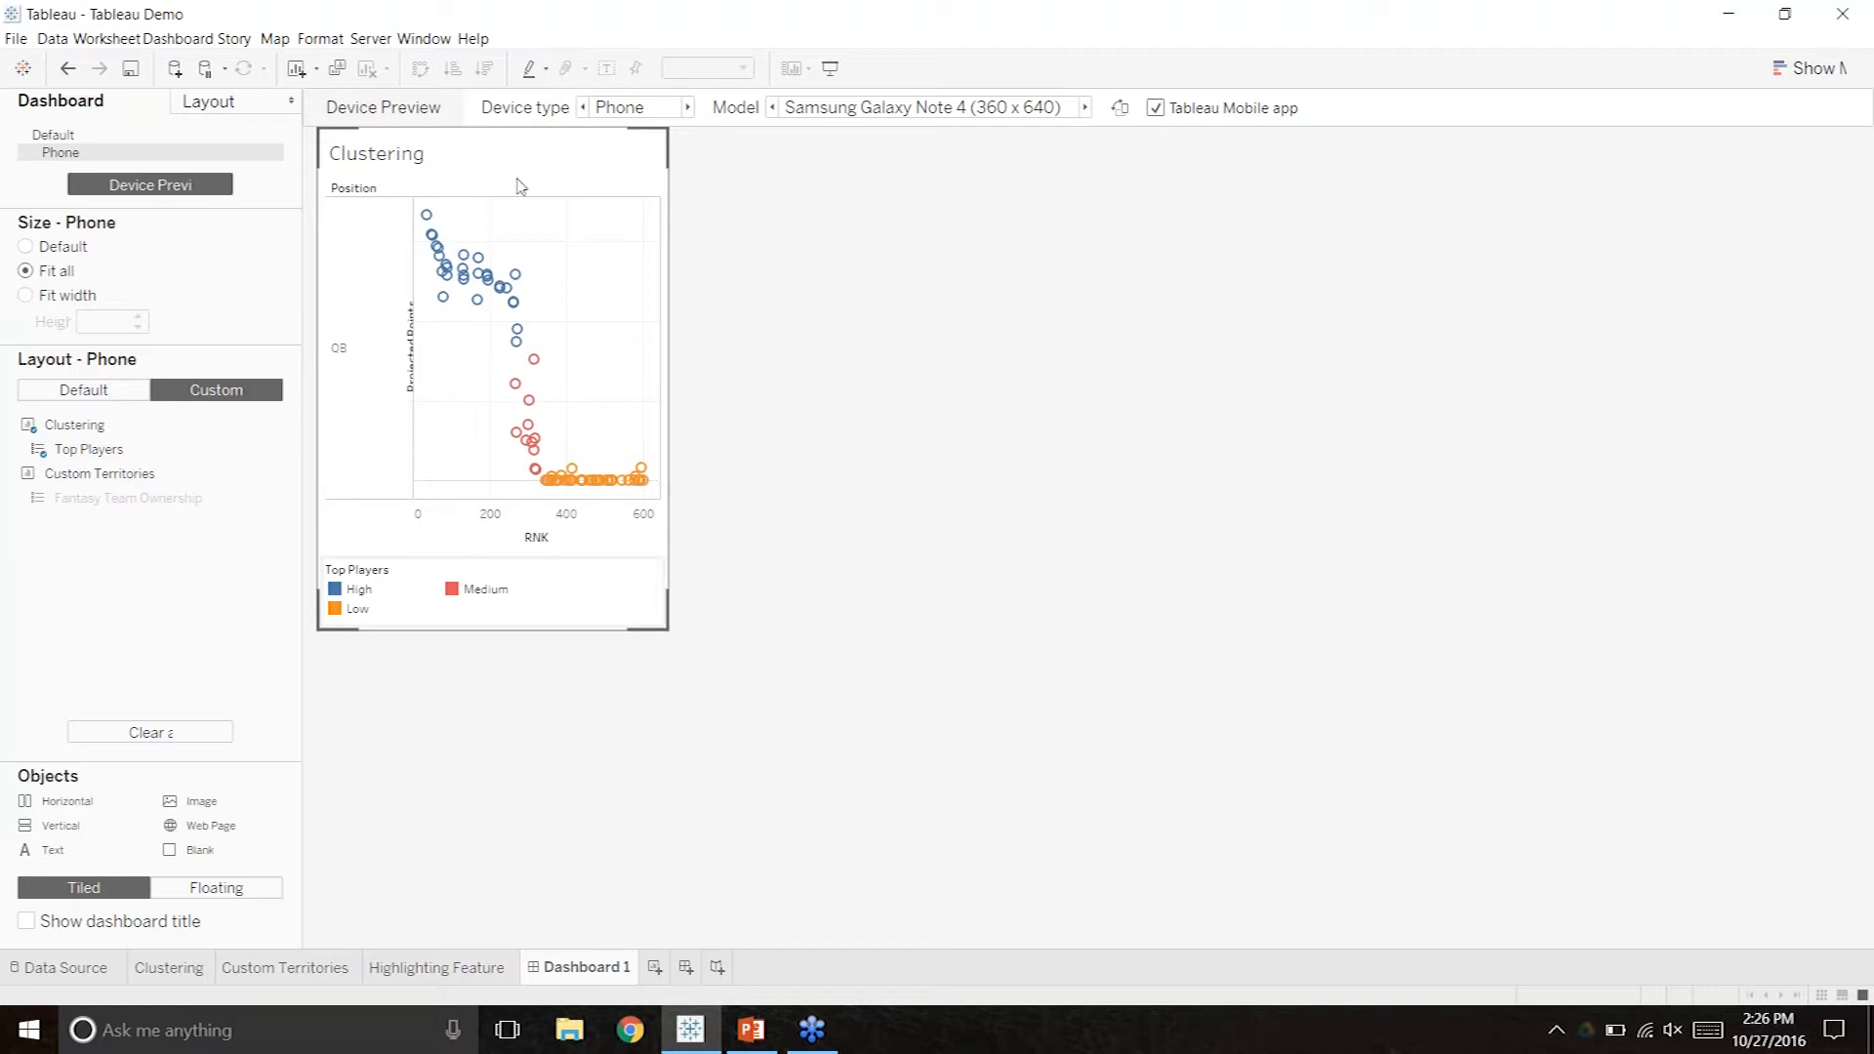
pyautogui.click(689, 109)
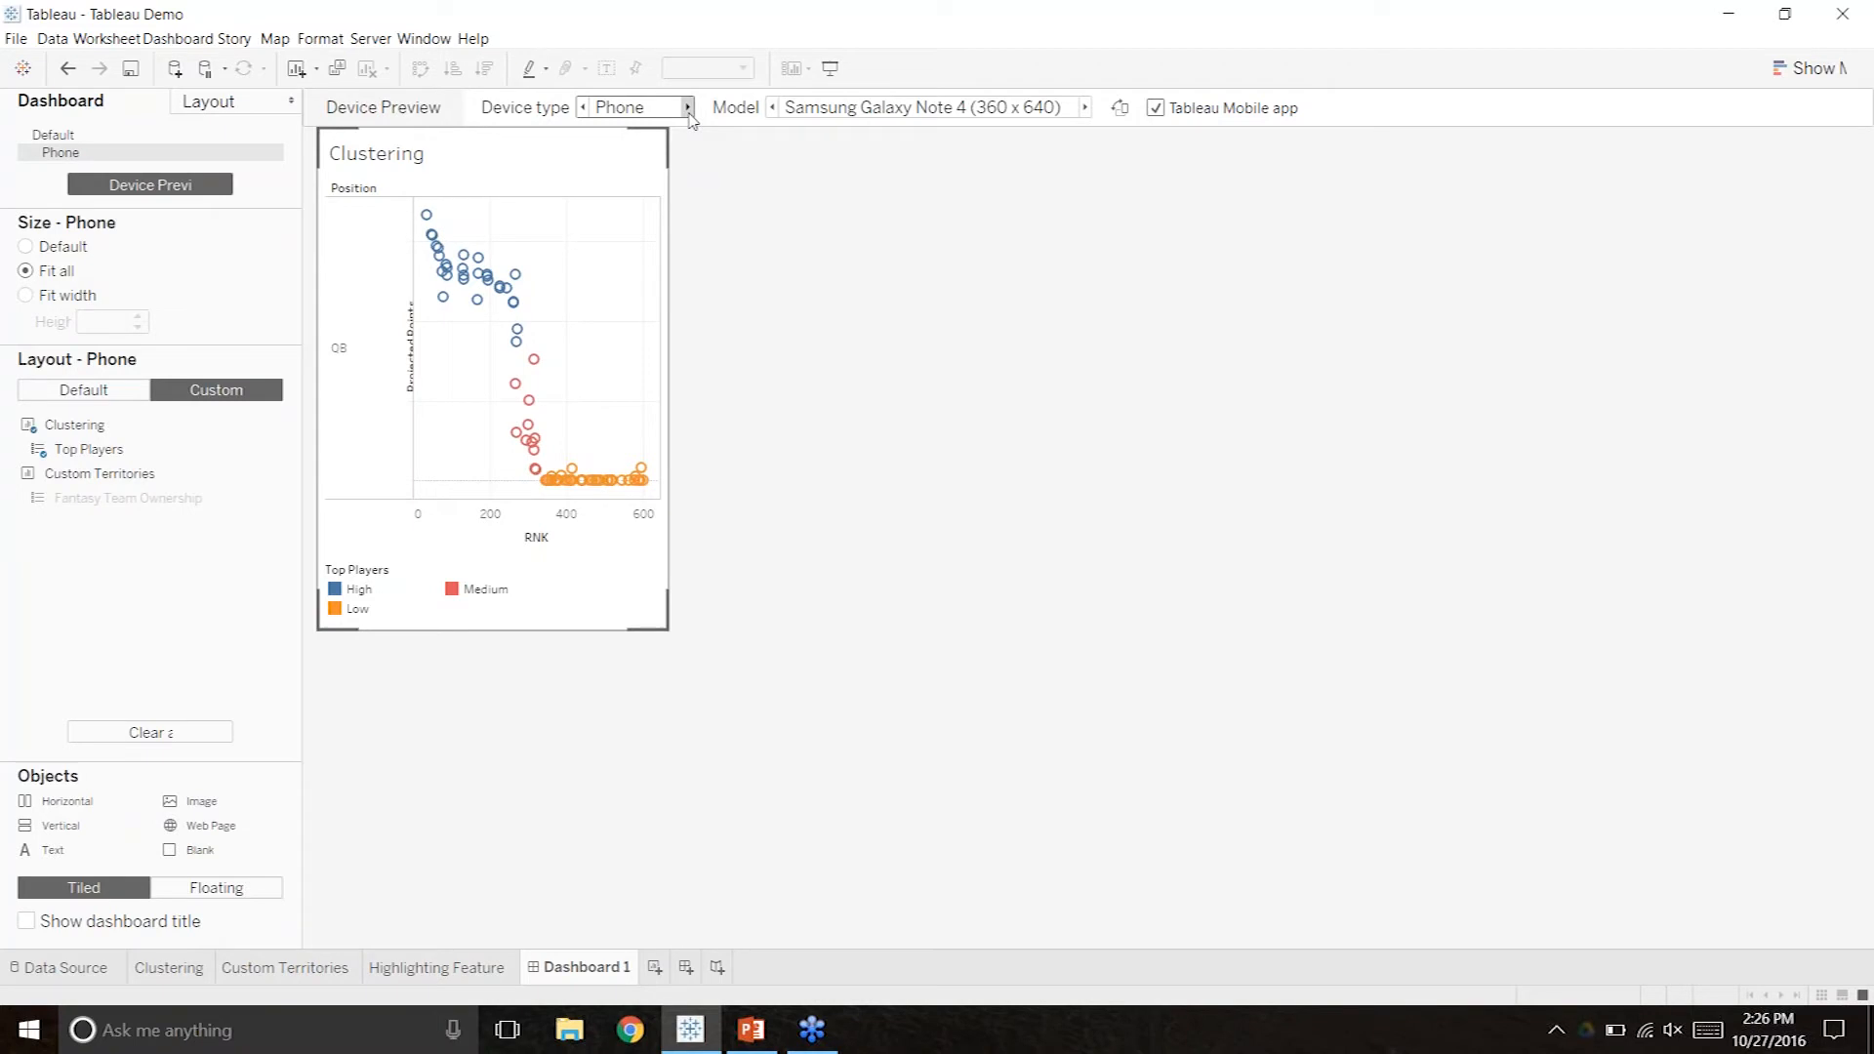
pyautogui.click(583, 107)
pyautogui.click(634, 110)
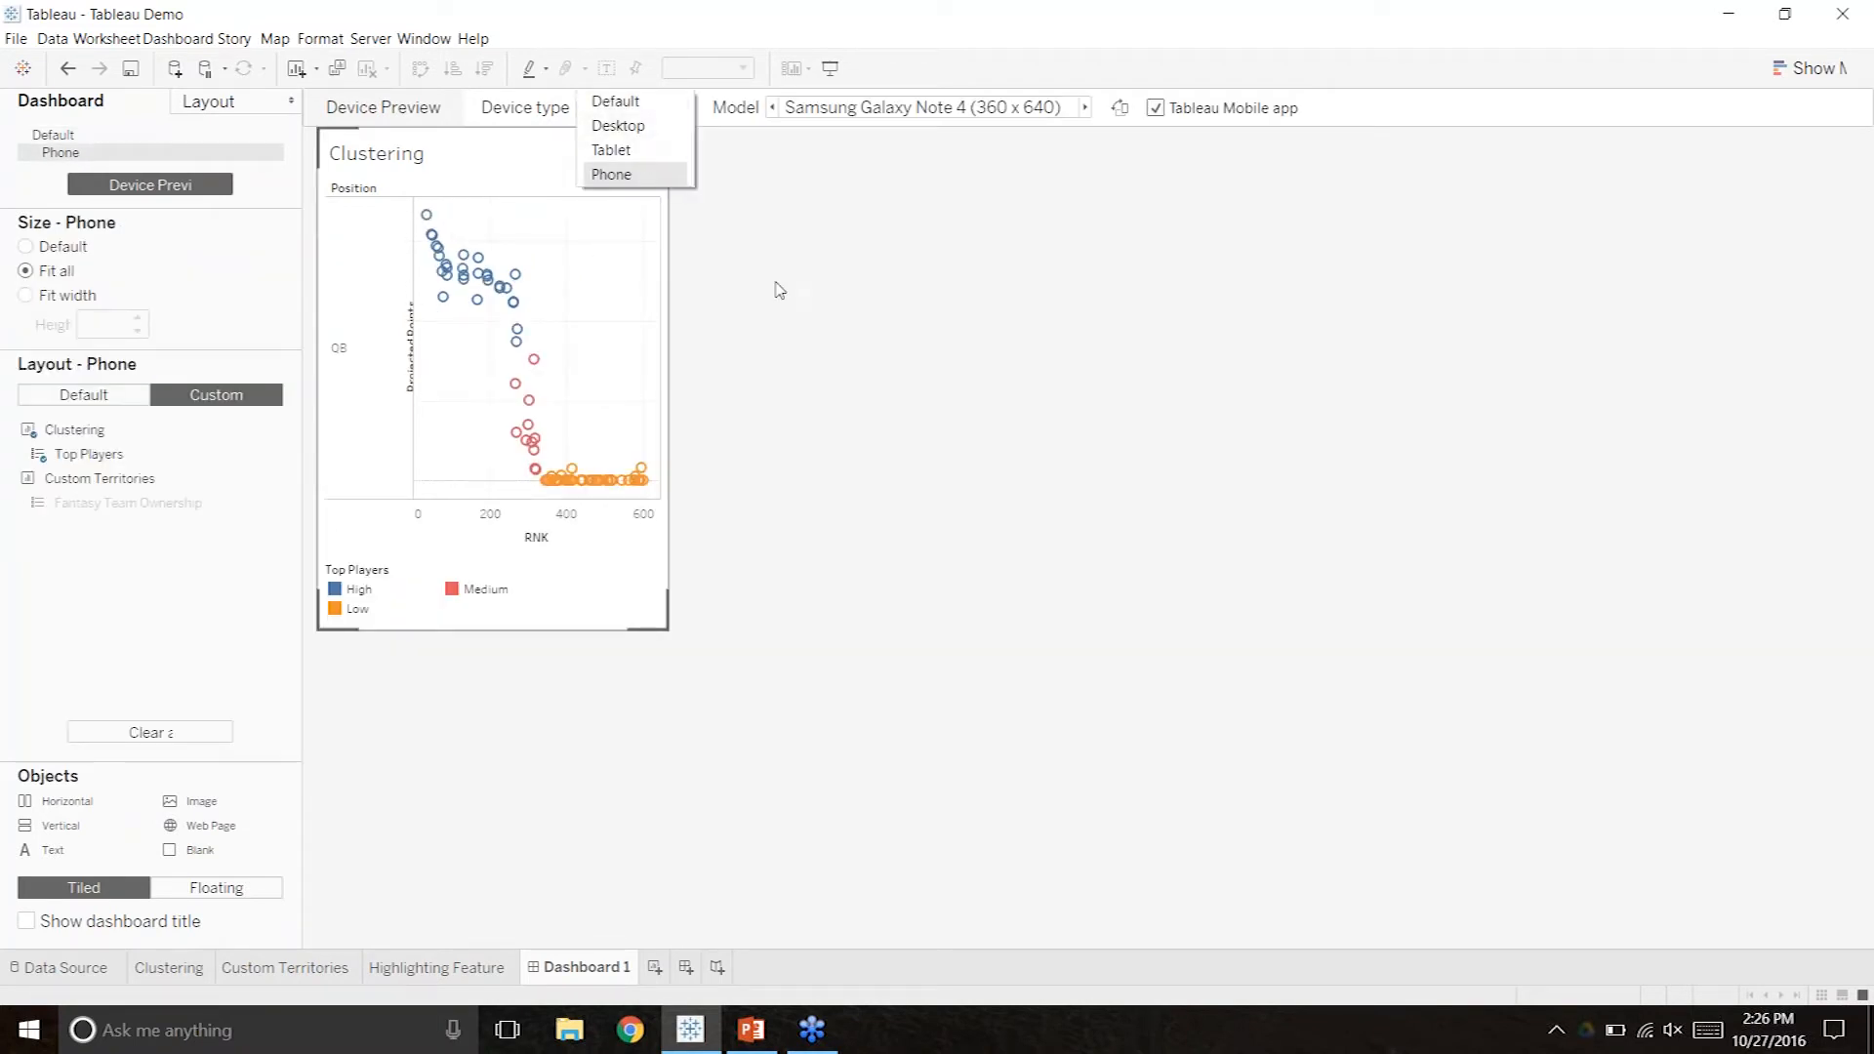
pyautogui.click(818, 383)
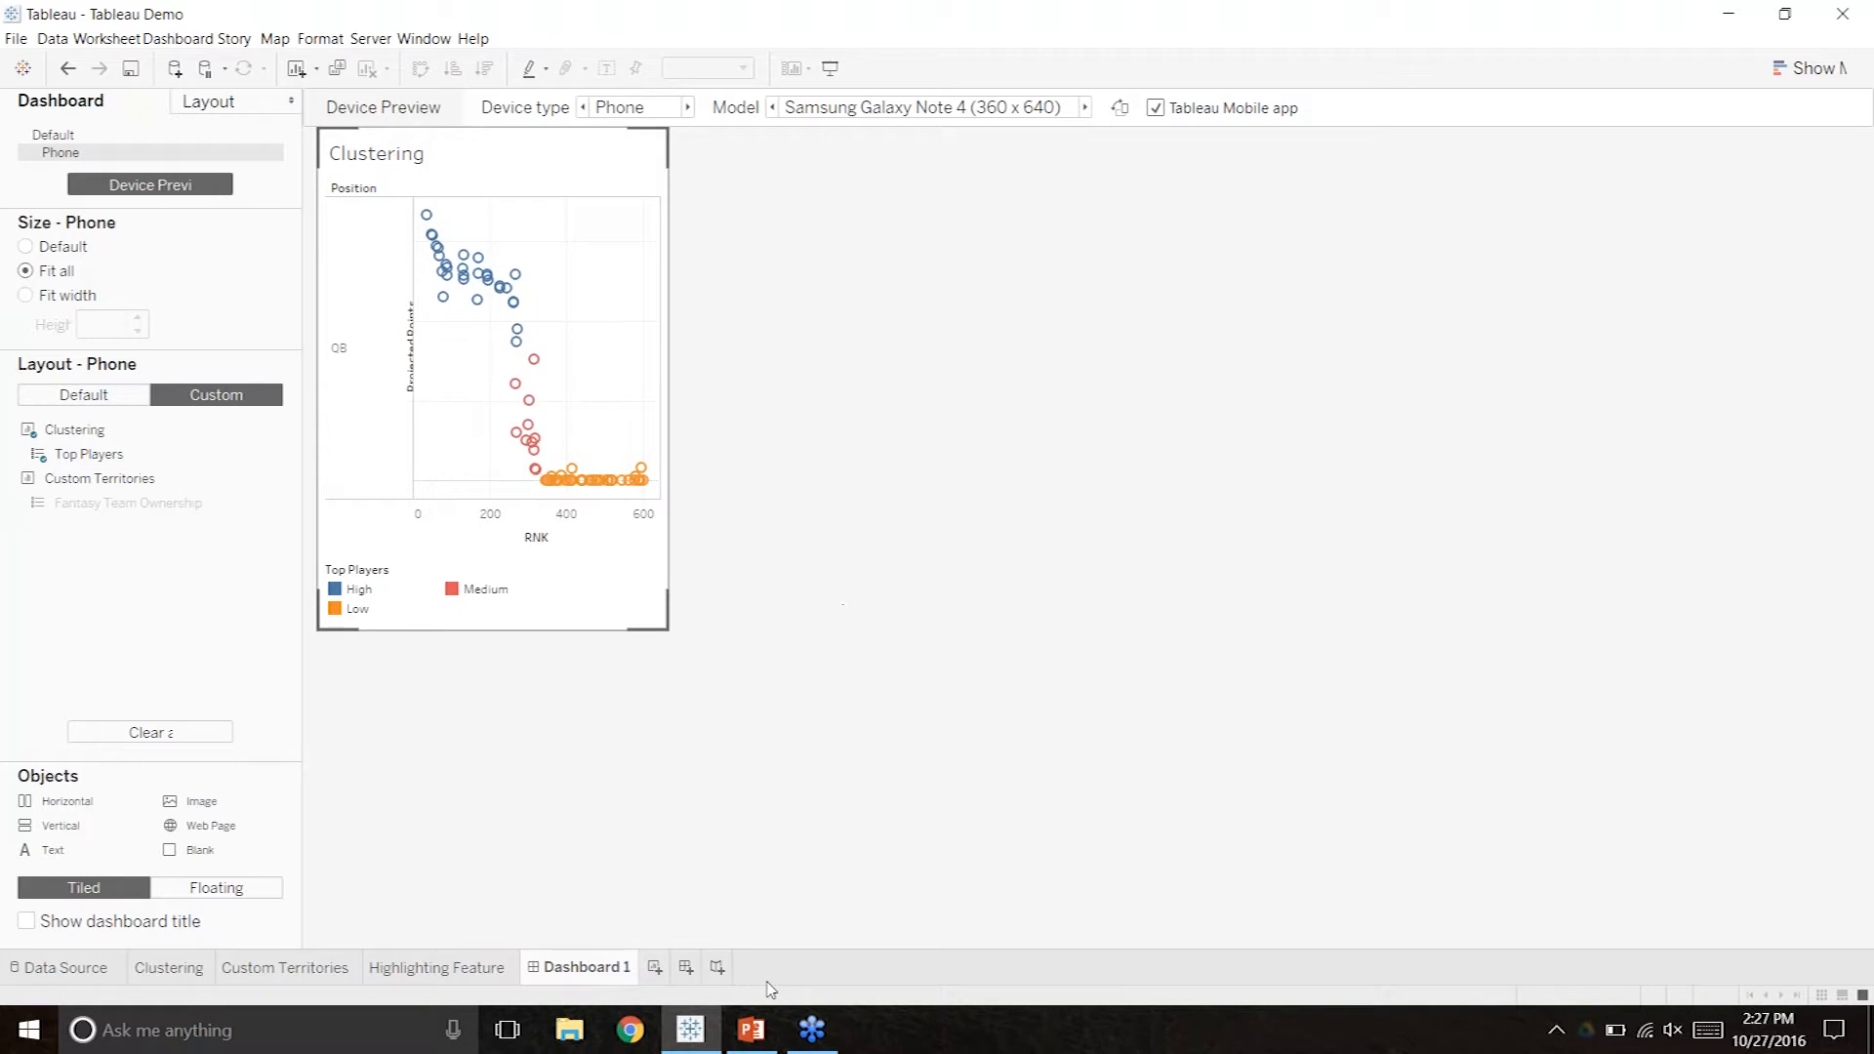
# Switch to the PowerPoint presentation, start the slide show from the current slide and advance to the Questions? slide.
pyautogui.click(746, 1032)
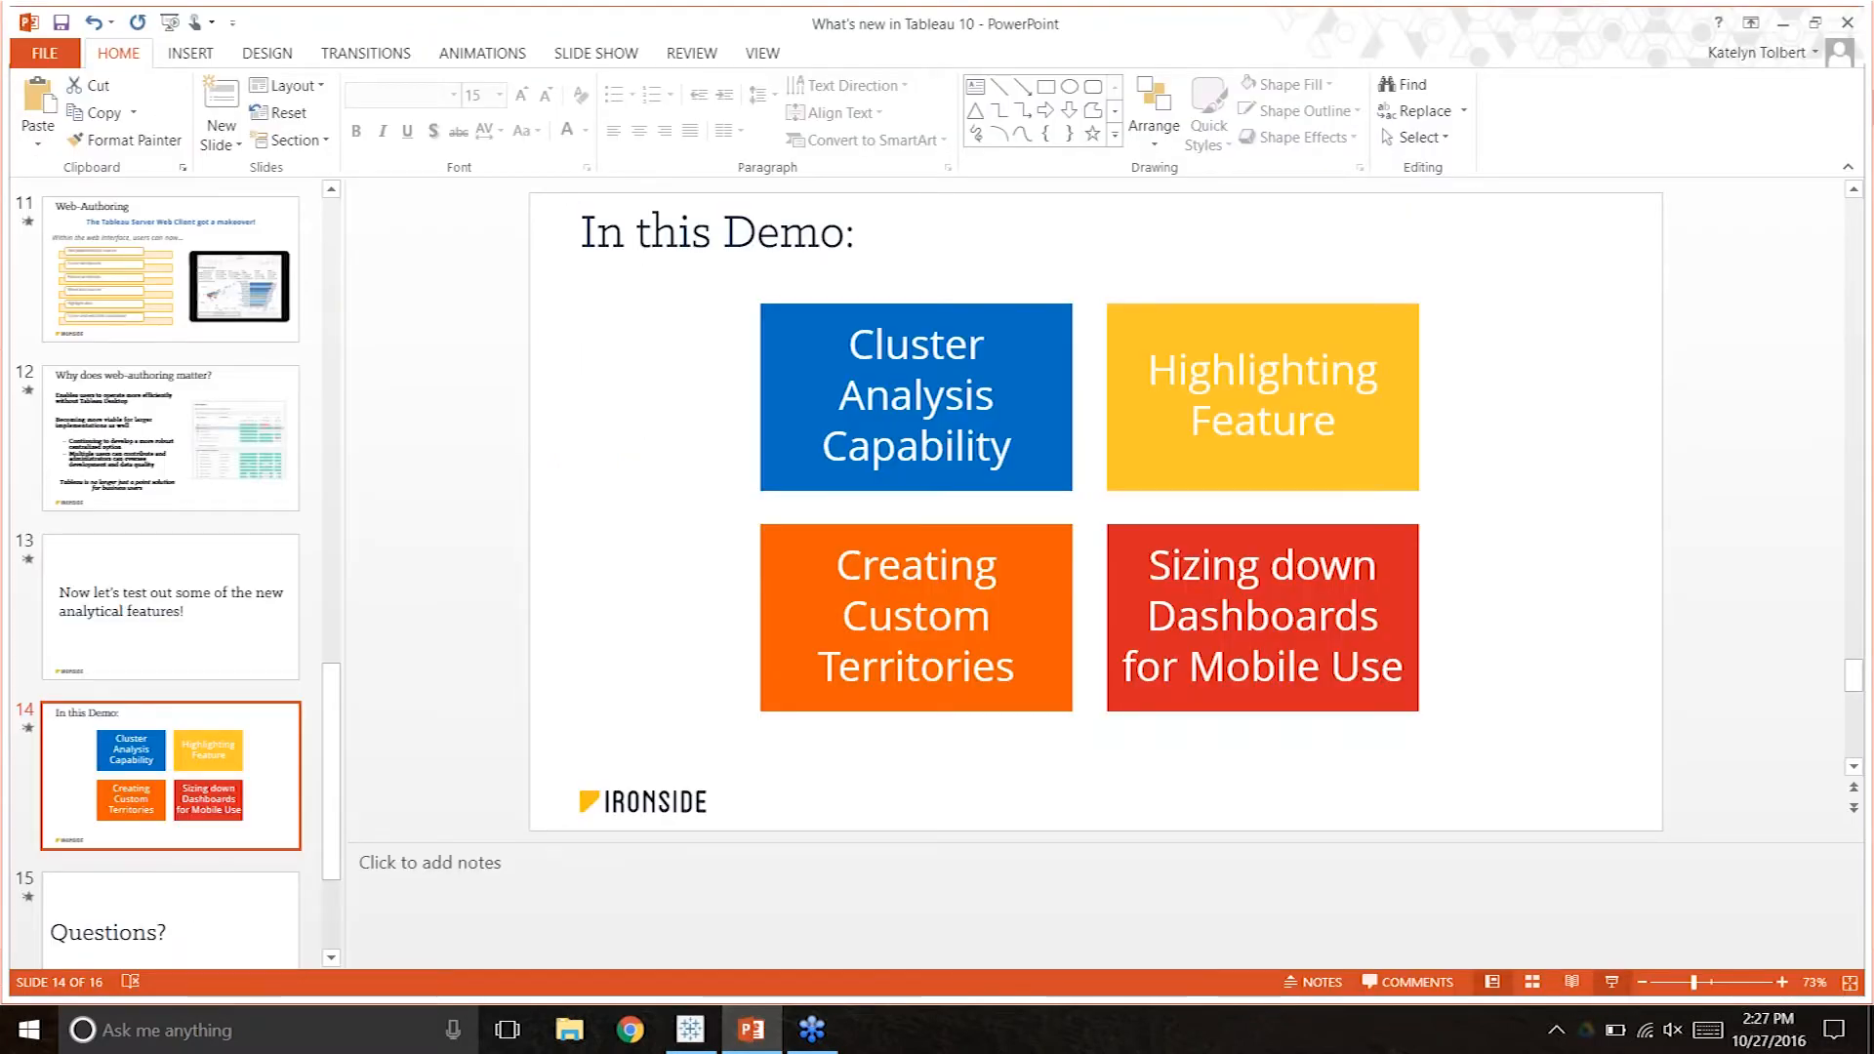
pyautogui.click(1612, 982)
pyautogui.press('Right')
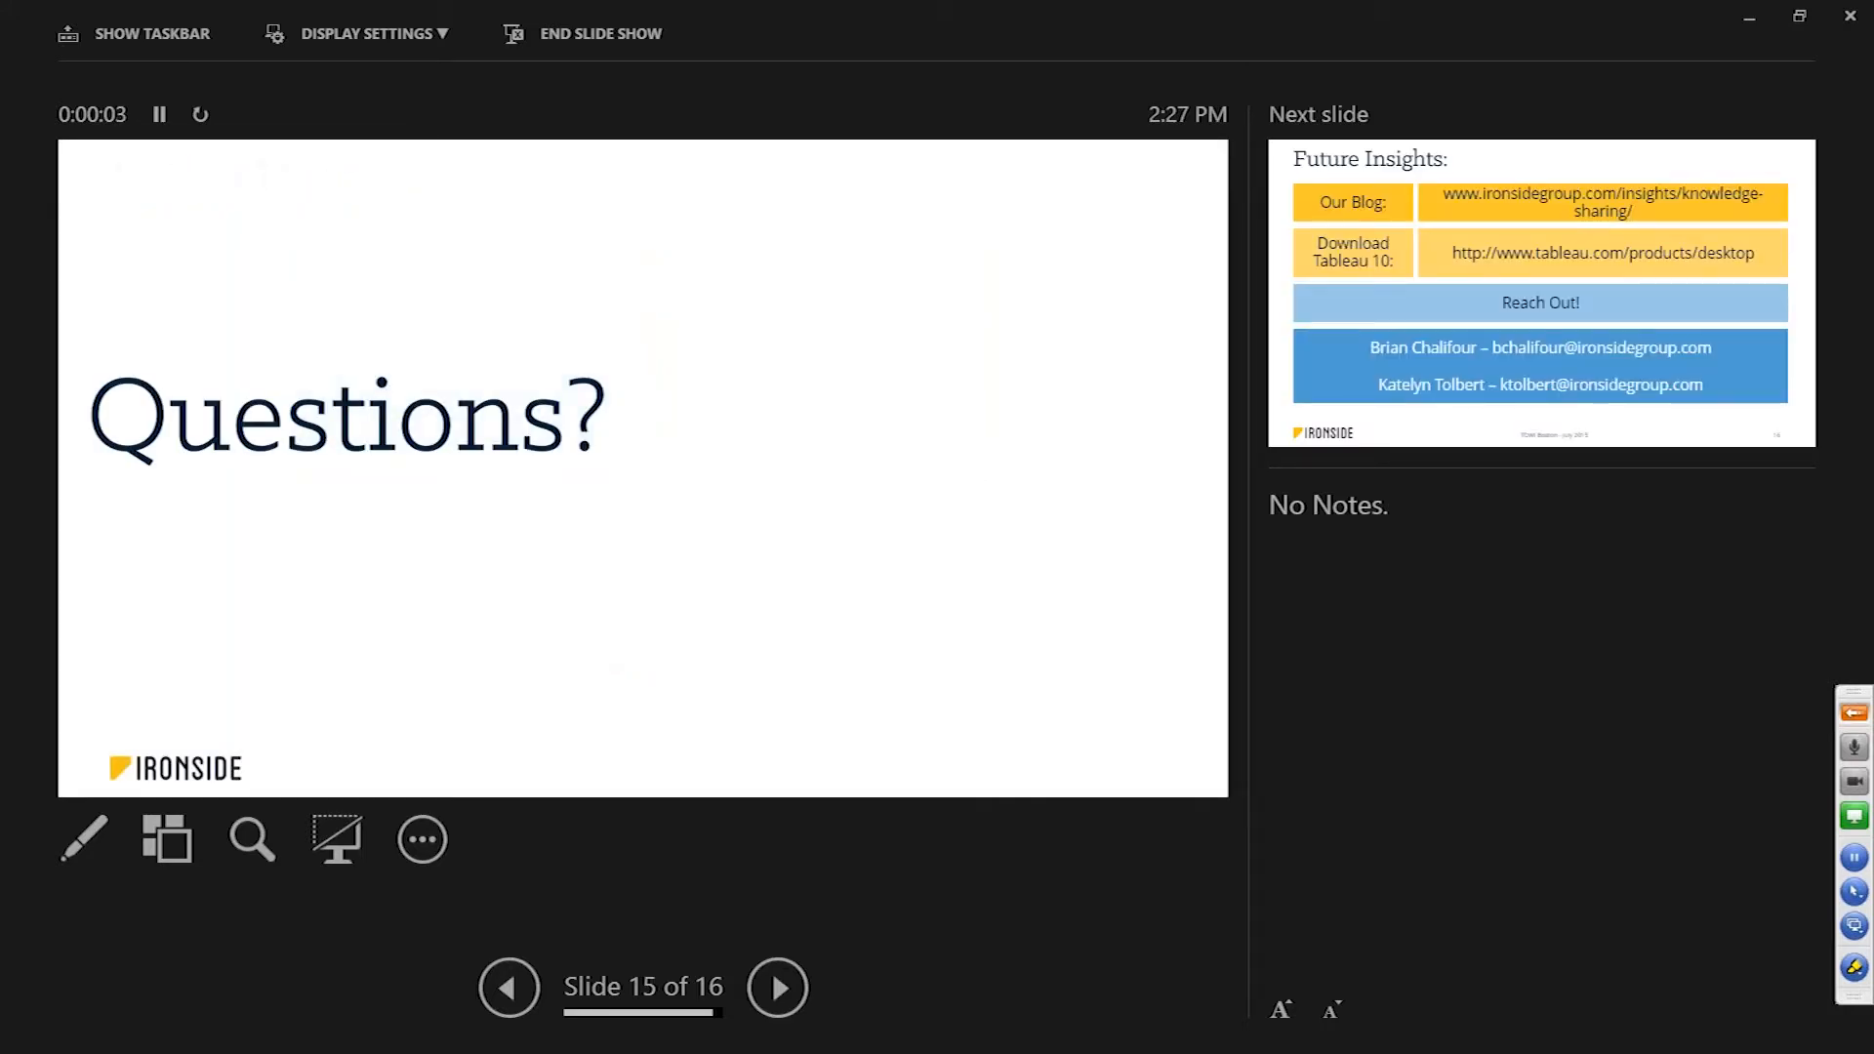